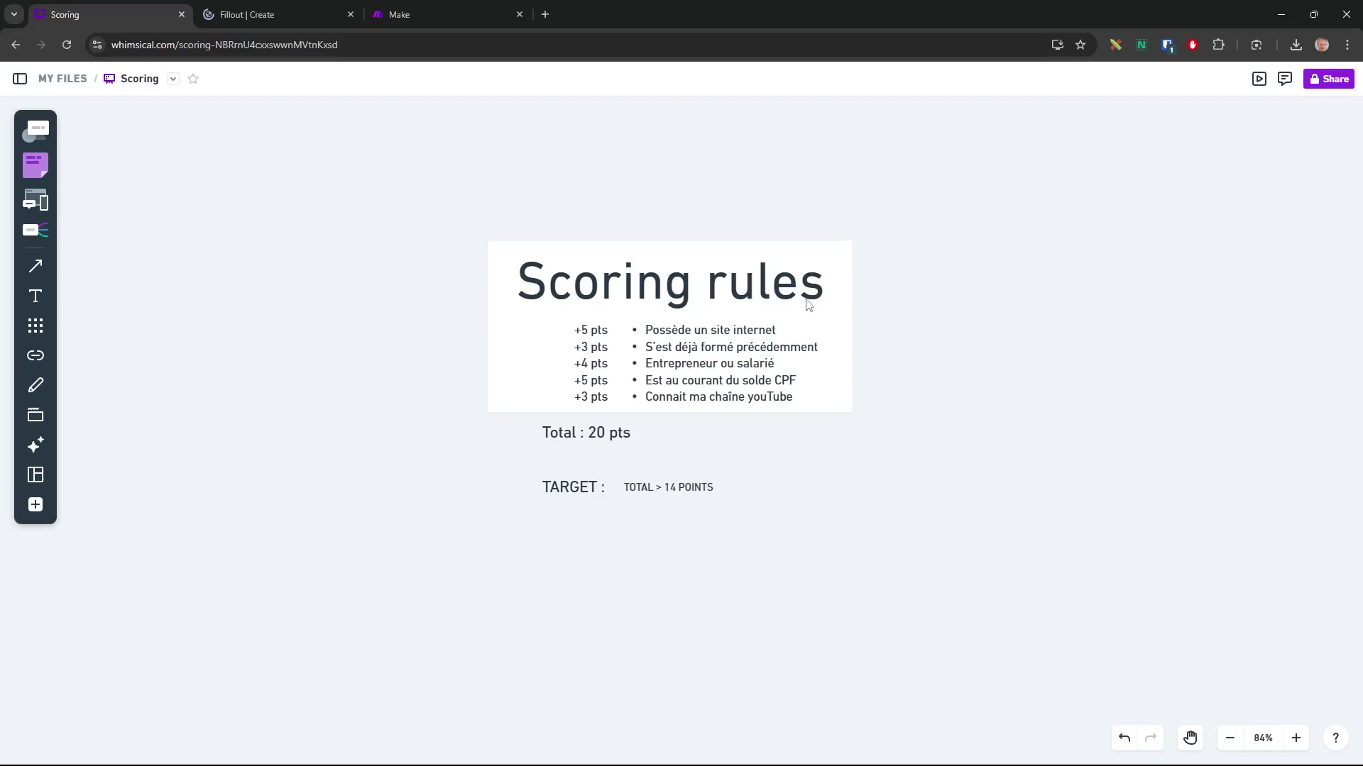
Pan across the Whimsical scoring flow from WordPress to Google Sheet, then go to the Fillout dashboard
drag(927, 232, 879, 703)
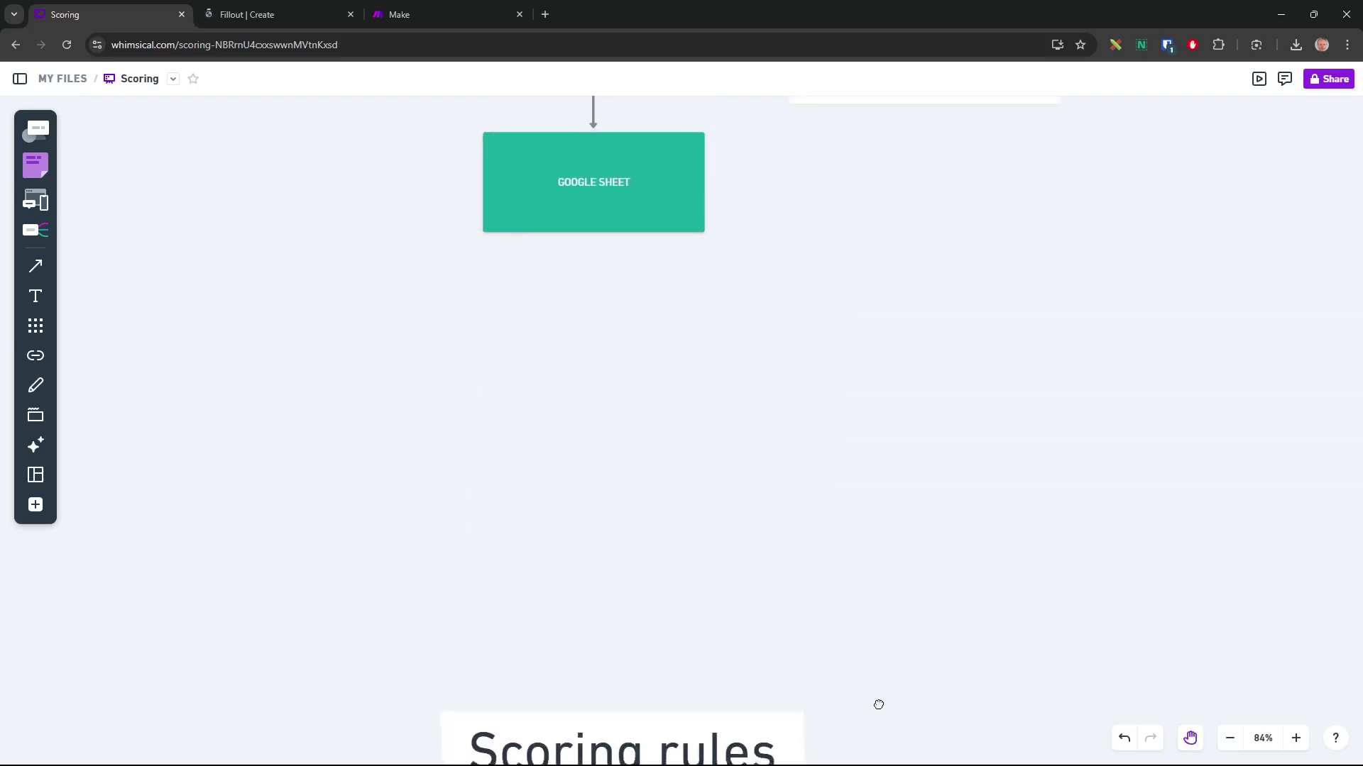
drag(981, 482, 979, 701)
drag(1123, 383, 1150, 481)
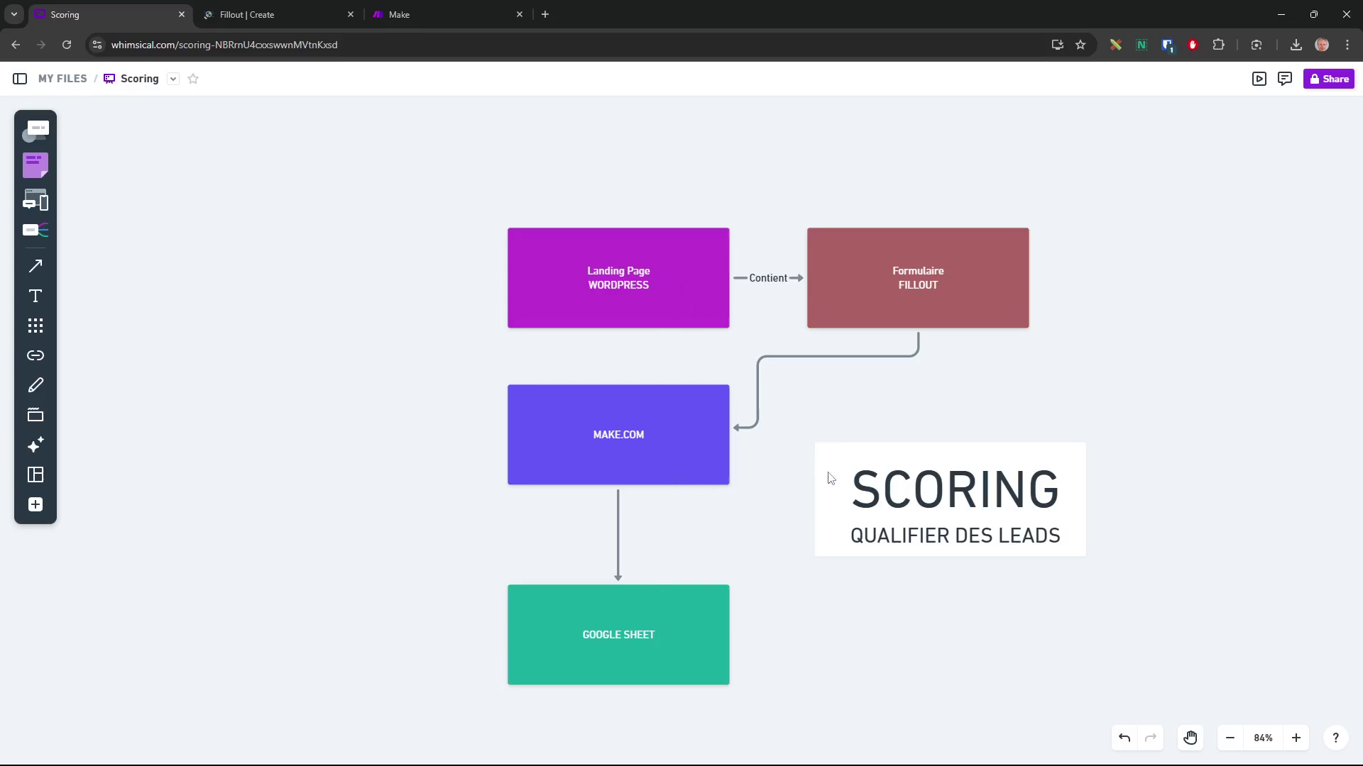
drag(866, 633, 867, 632)
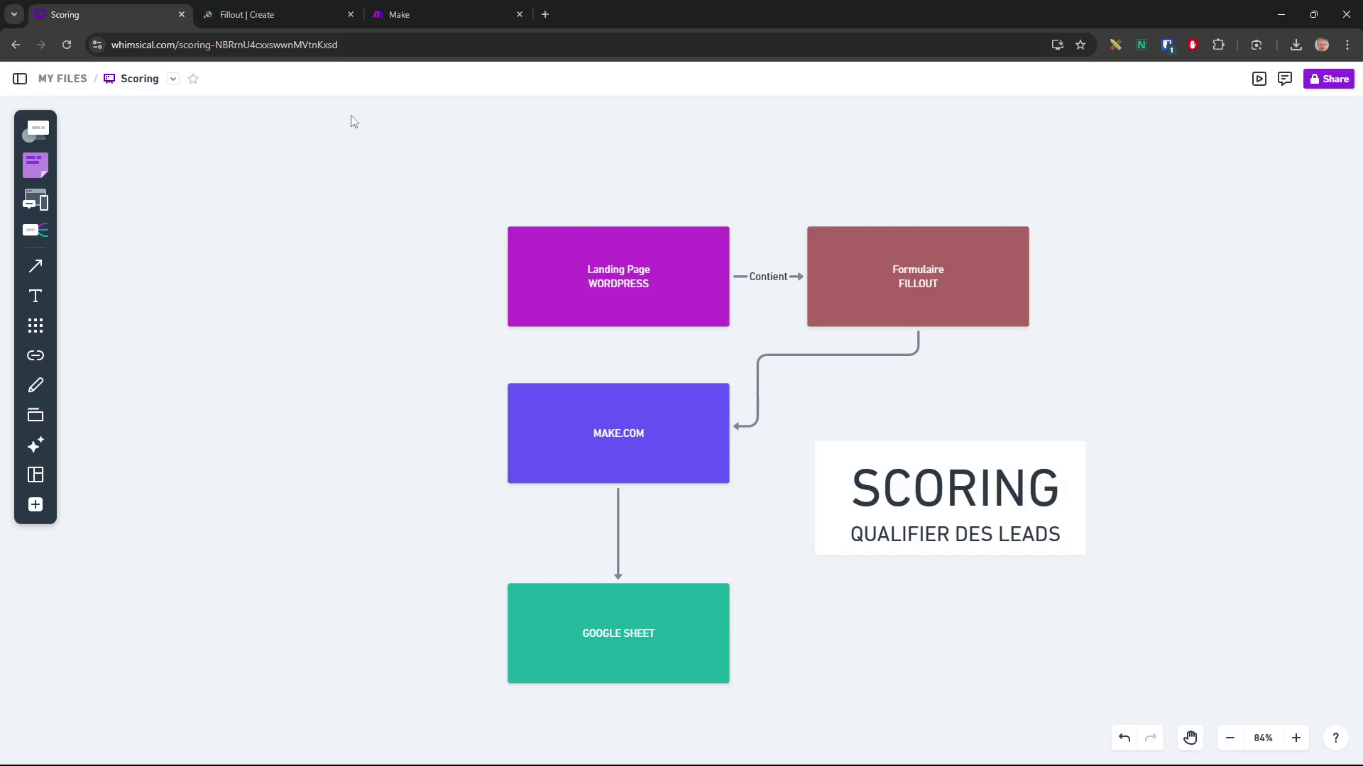
click(283, 15)
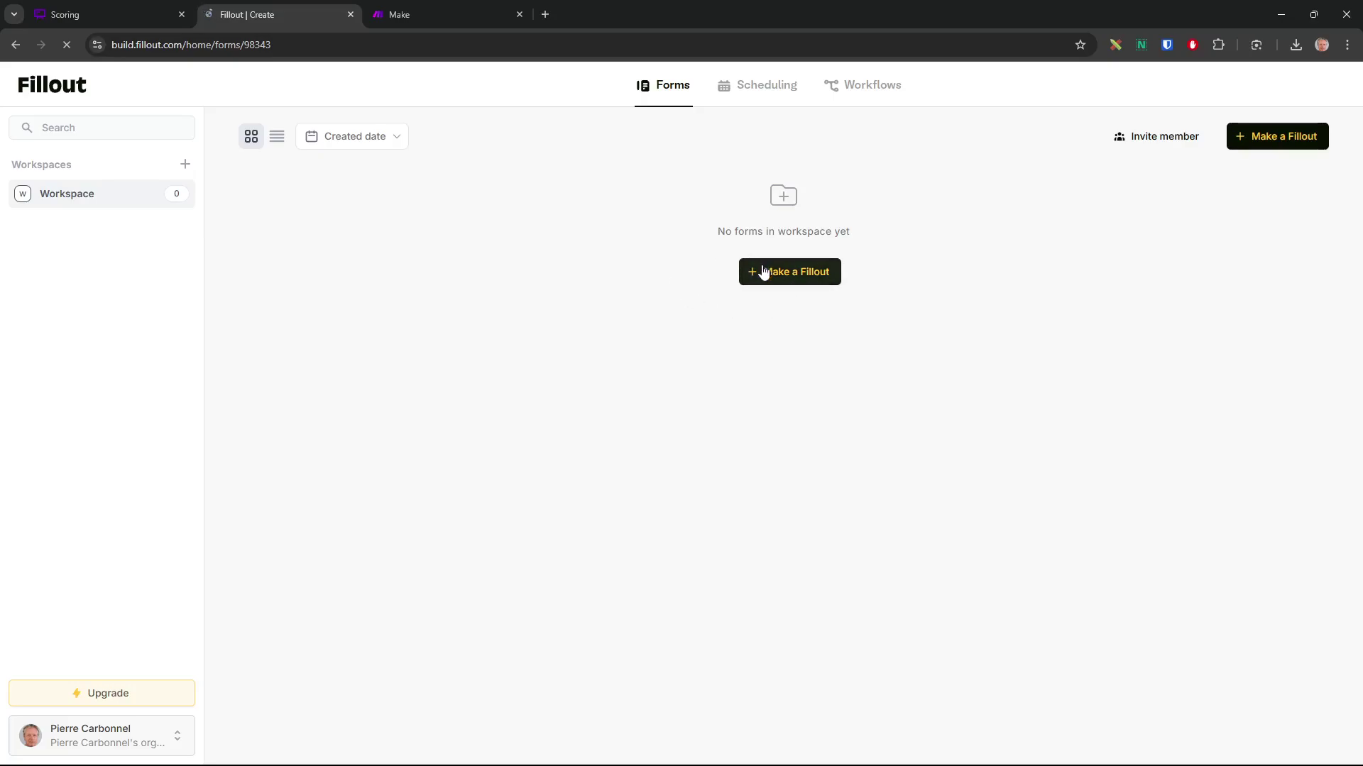
Start a new Fillout from a blank form and create it with the Coral theme
click(783, 276)
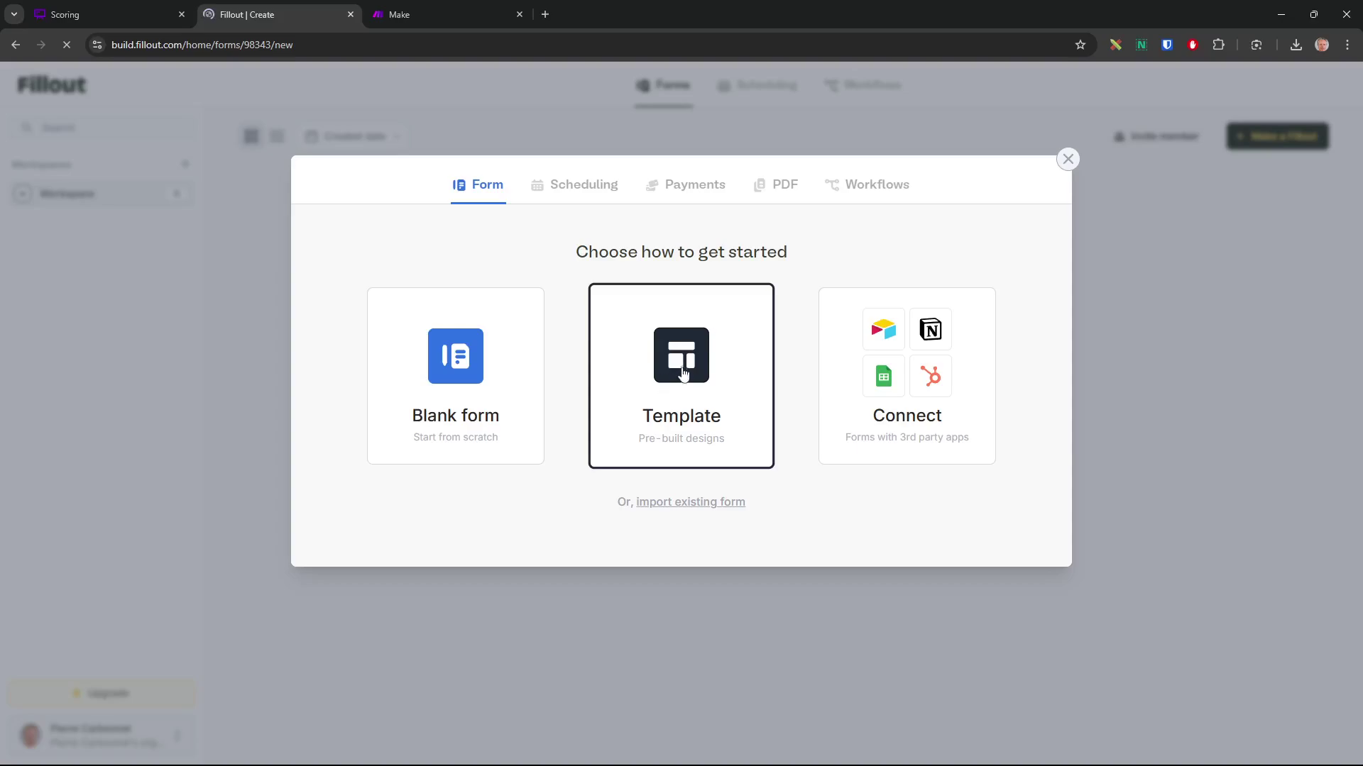
click(451, 369)
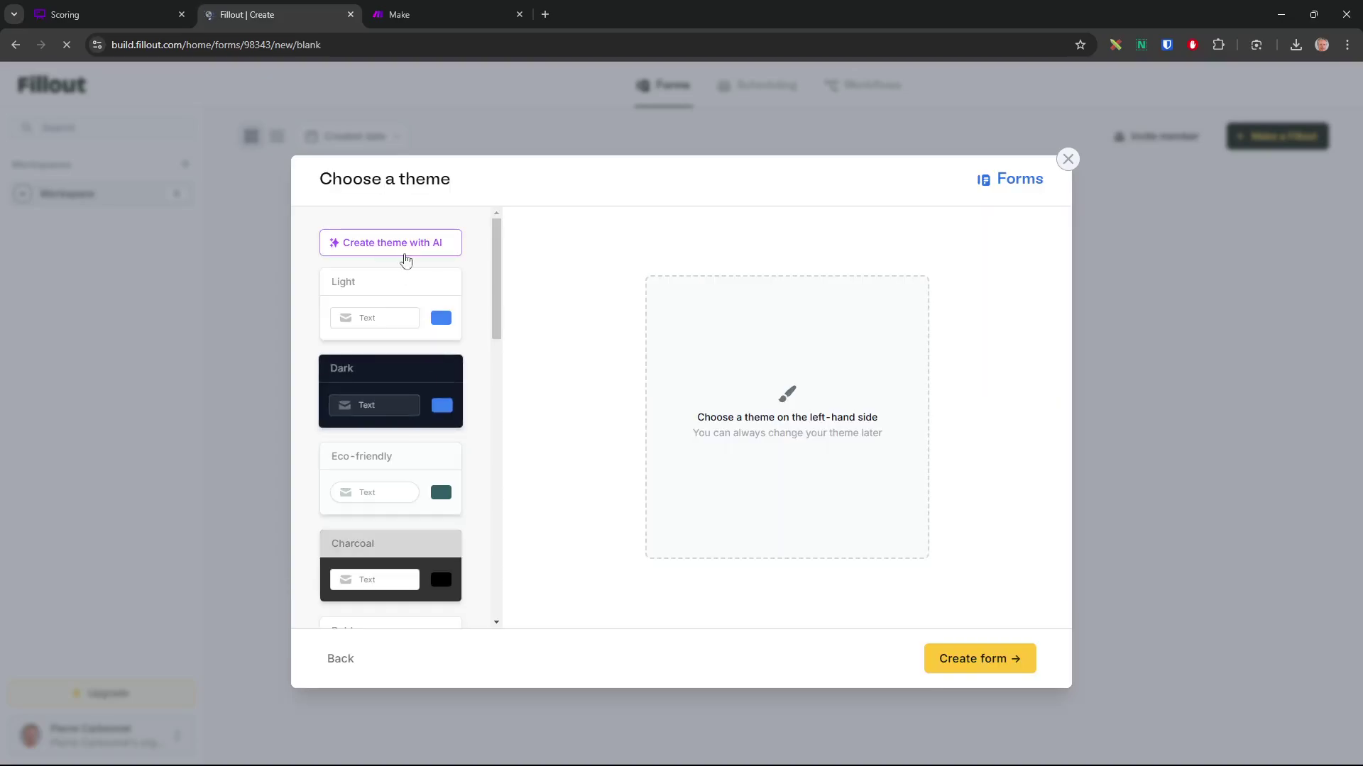
scroll(495, 342, down, 1)
scroll(495, 342, down, 4)
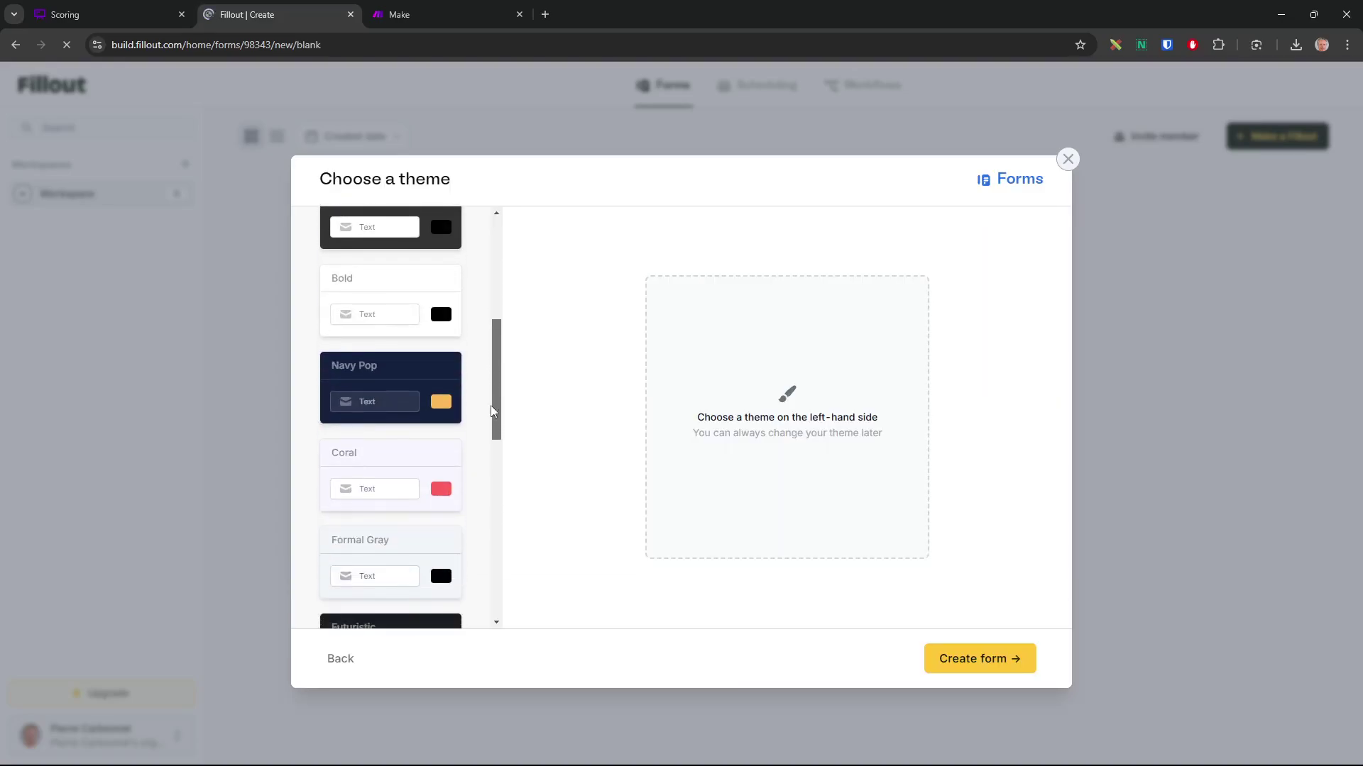
click(416, 466)
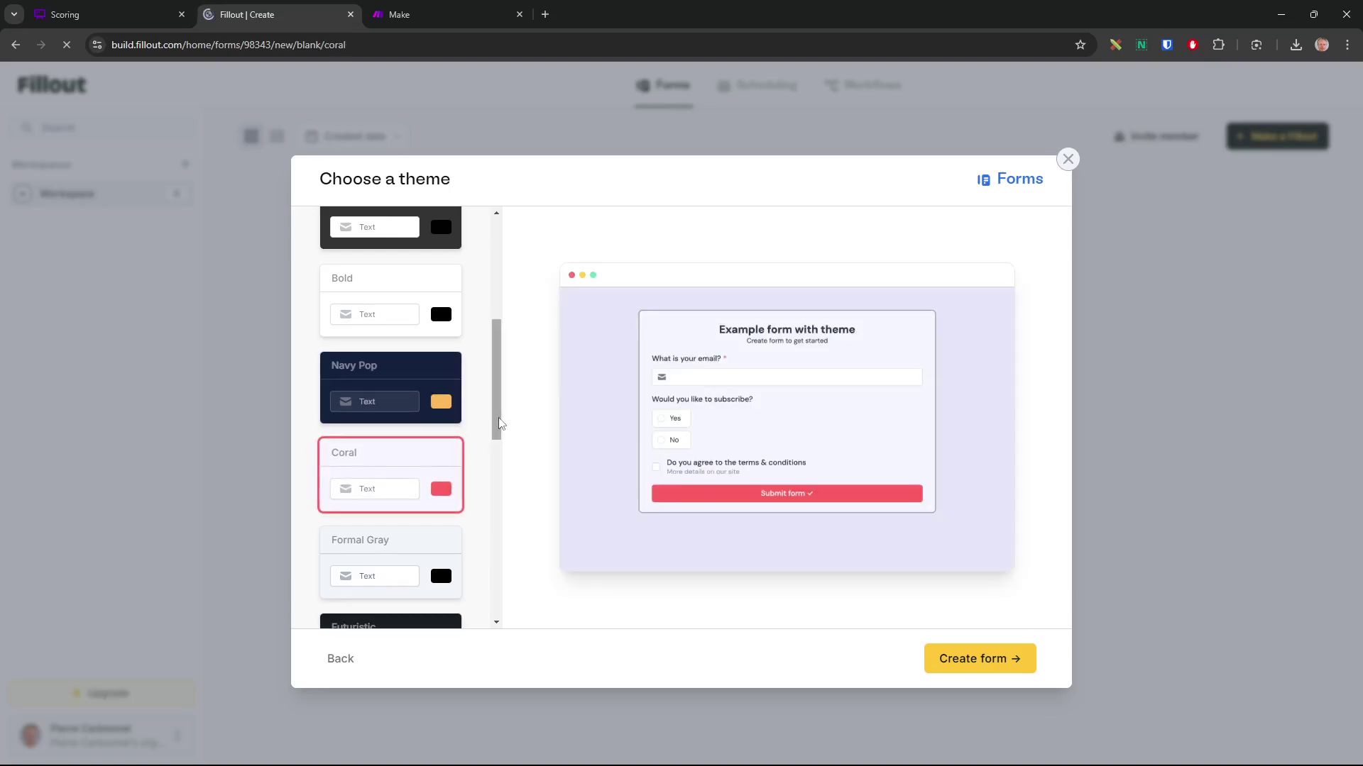
scroll(489, 457, down, 7)
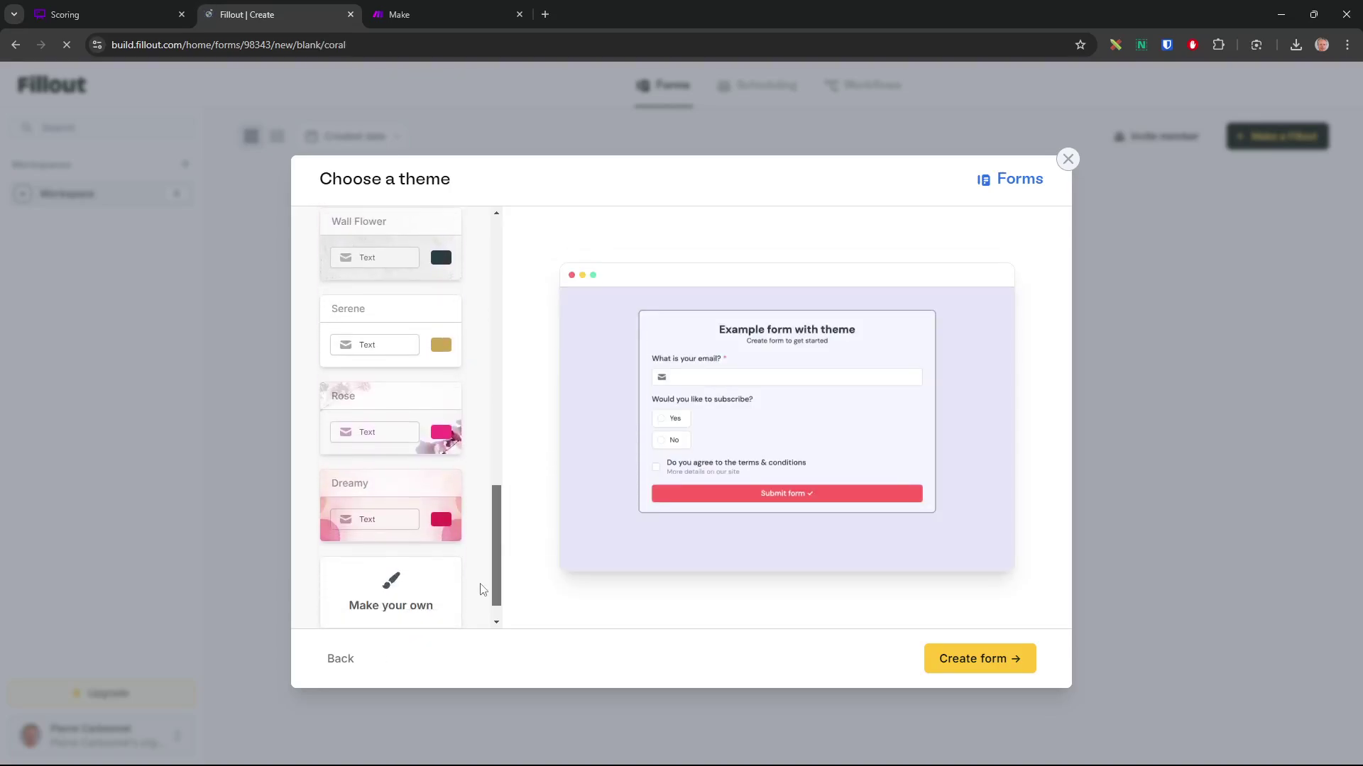
scroll(479, 567, up, 7)
click(977, 665)
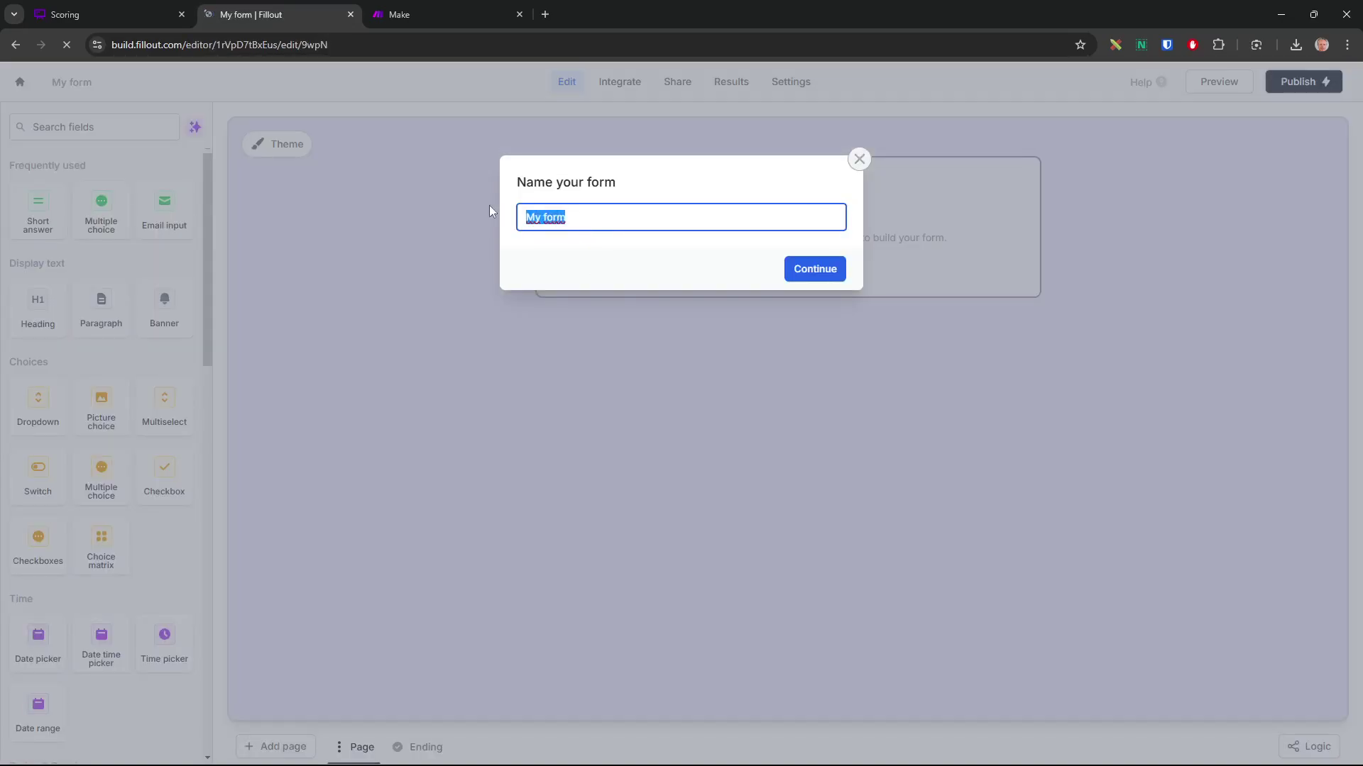
Enter 'Lead Scoring Form' as the form name and continue
text(Lead Scoring F)
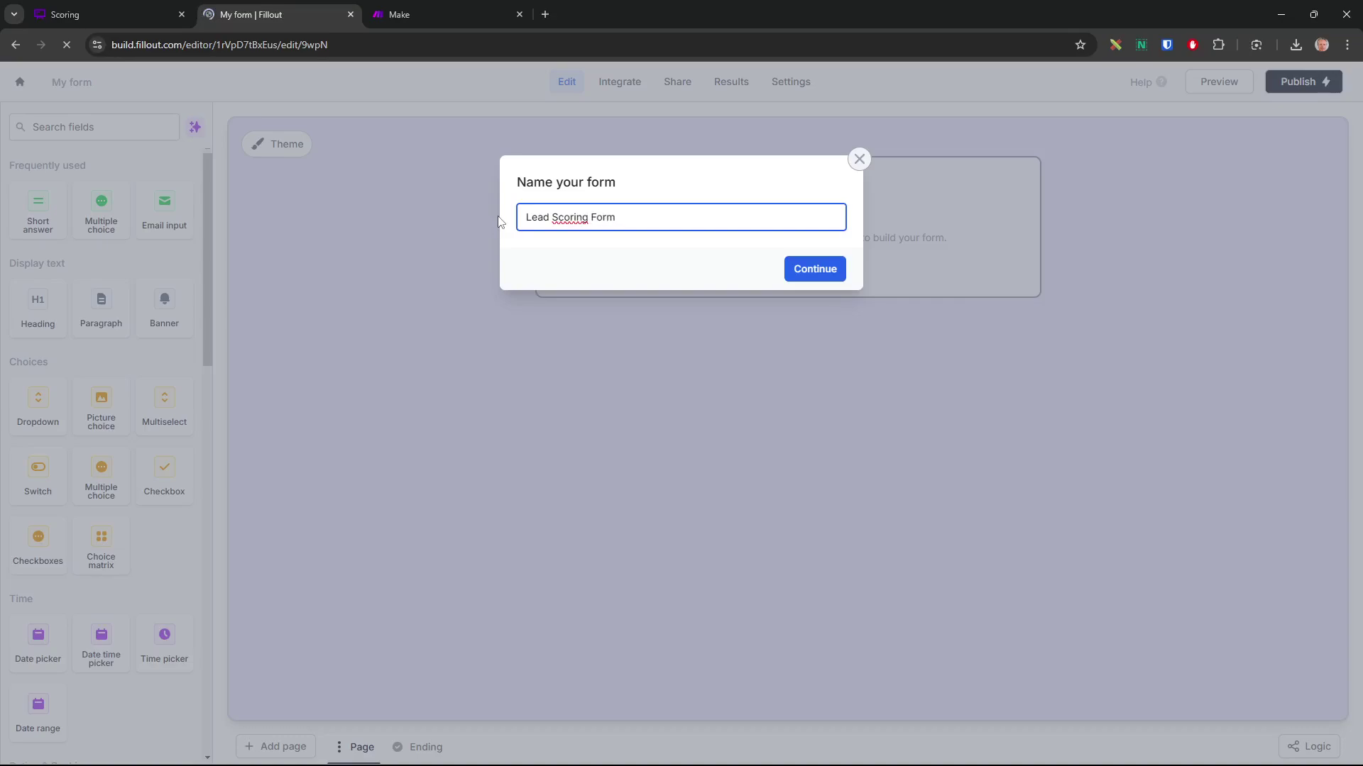
click(814, 268)
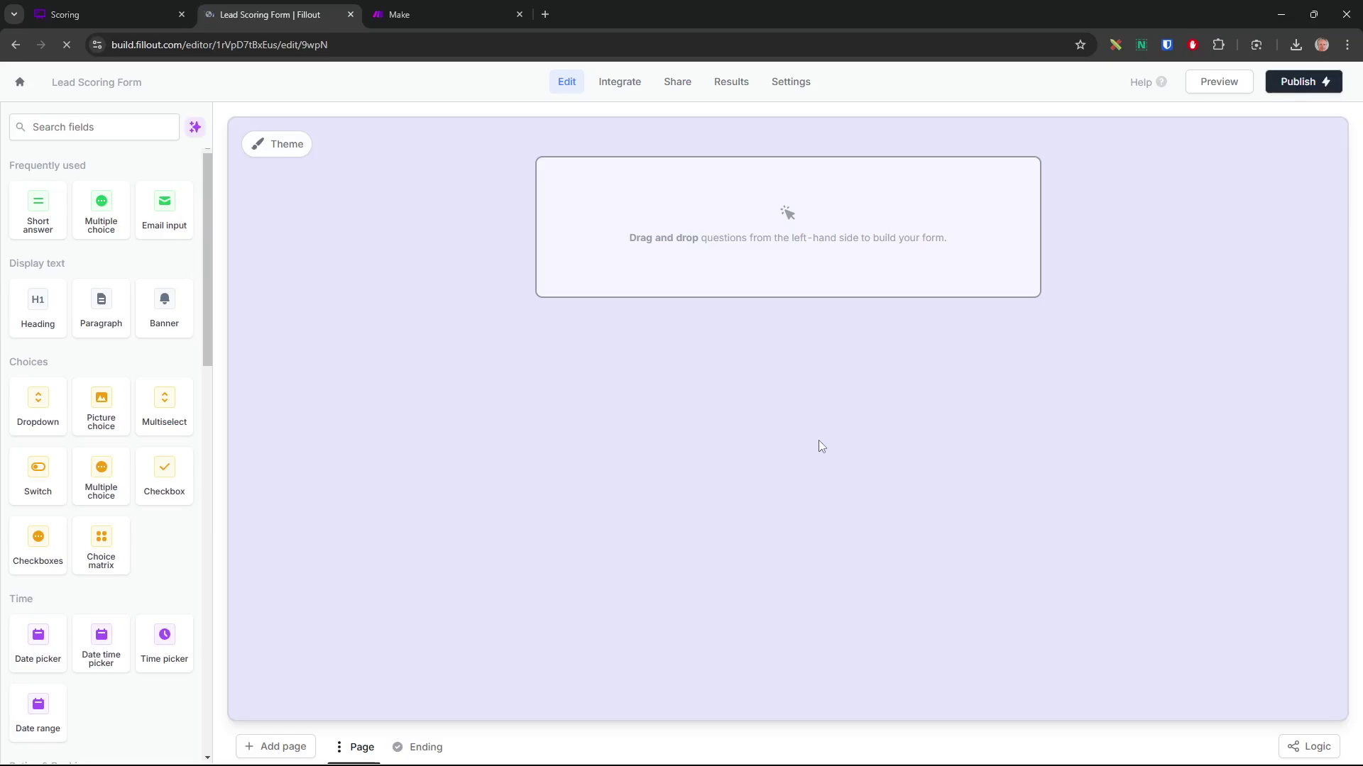
click(127, 13)
scroll(815, 636, down, 5)
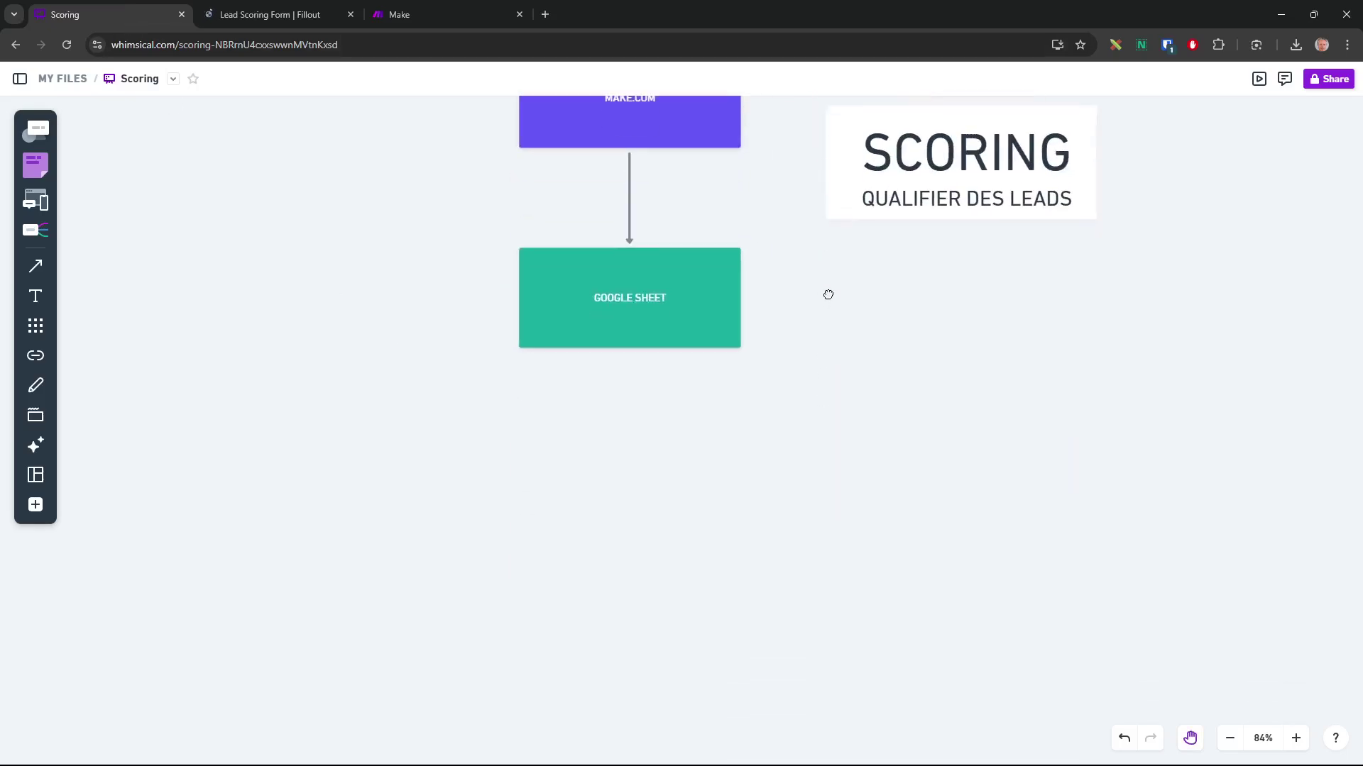
scroll(848, 397, down, 8)
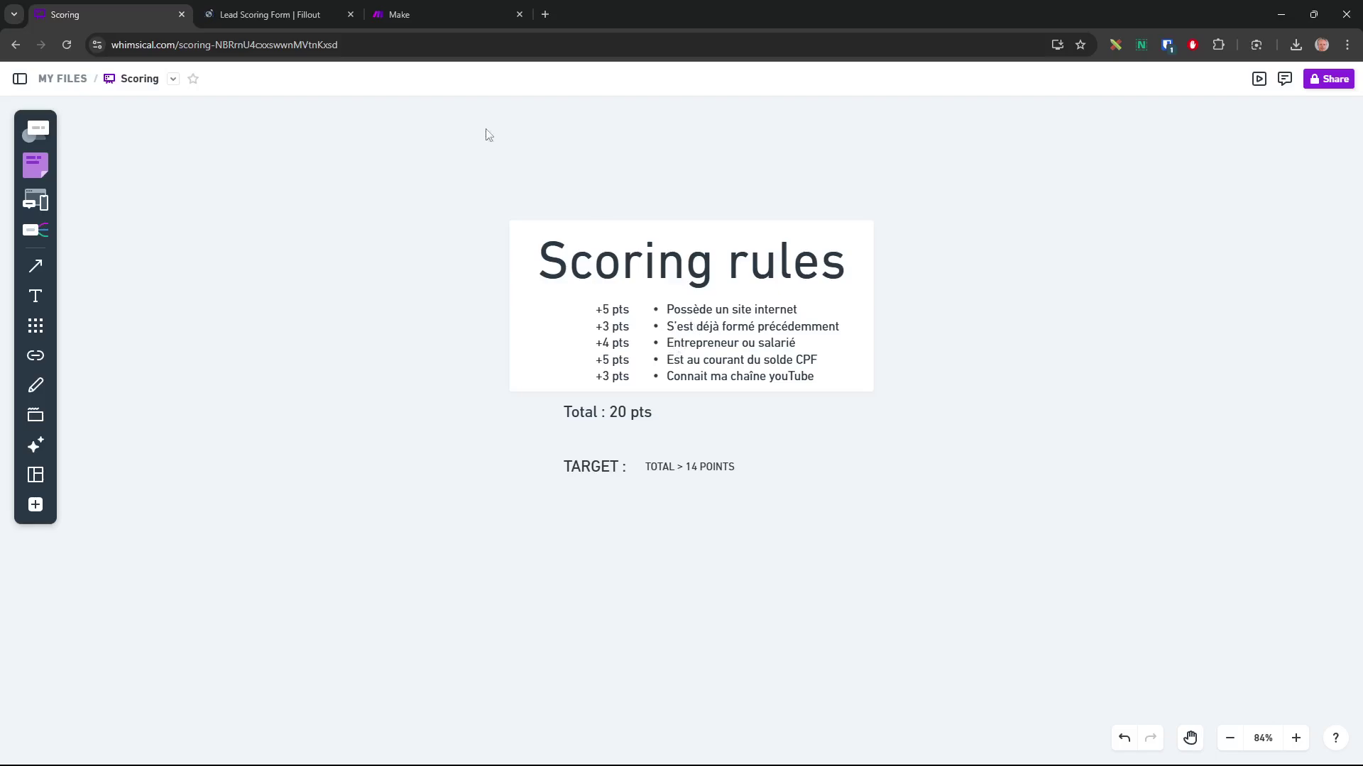
click(301, 15)
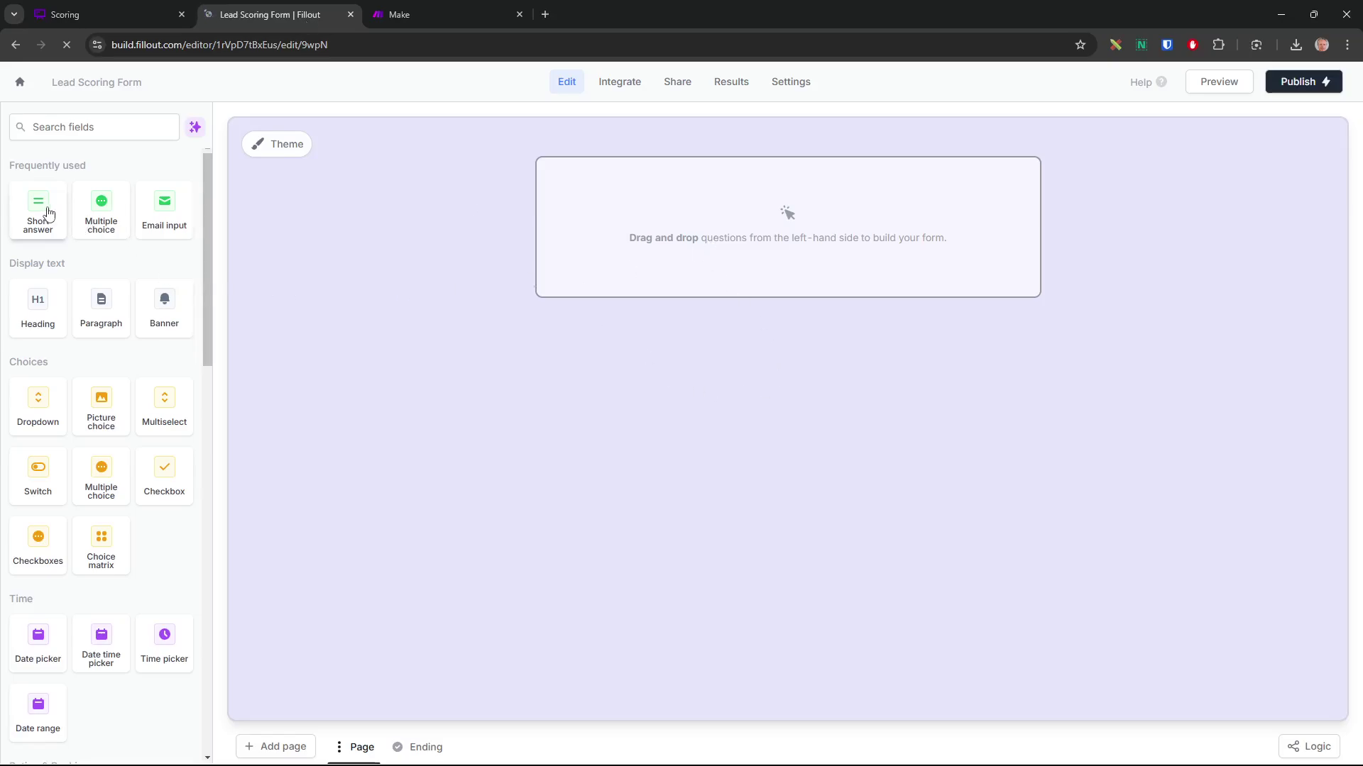
Add a short-answer question labelled 'Nom' to the form
drag(206, 334, 236, 270)
drag(55, 222, 787, 272)
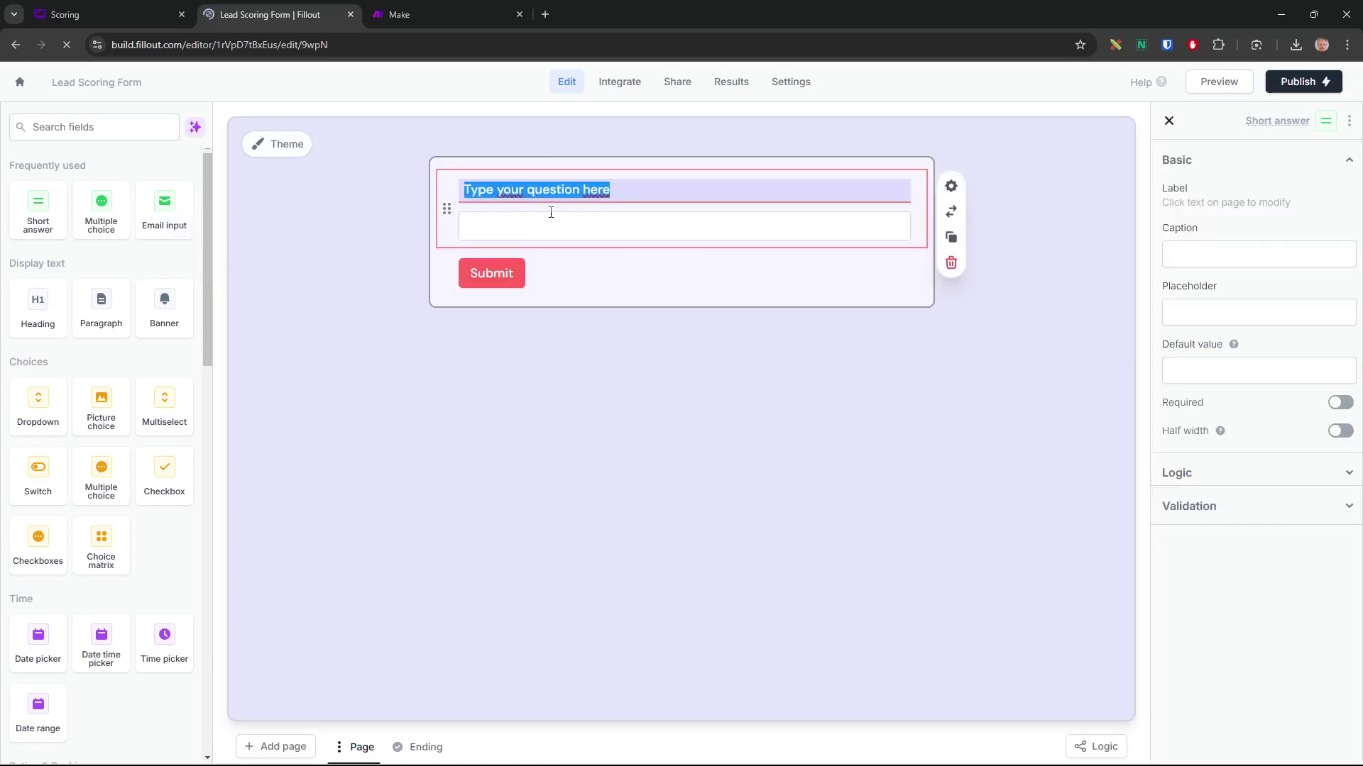
text(NBom)
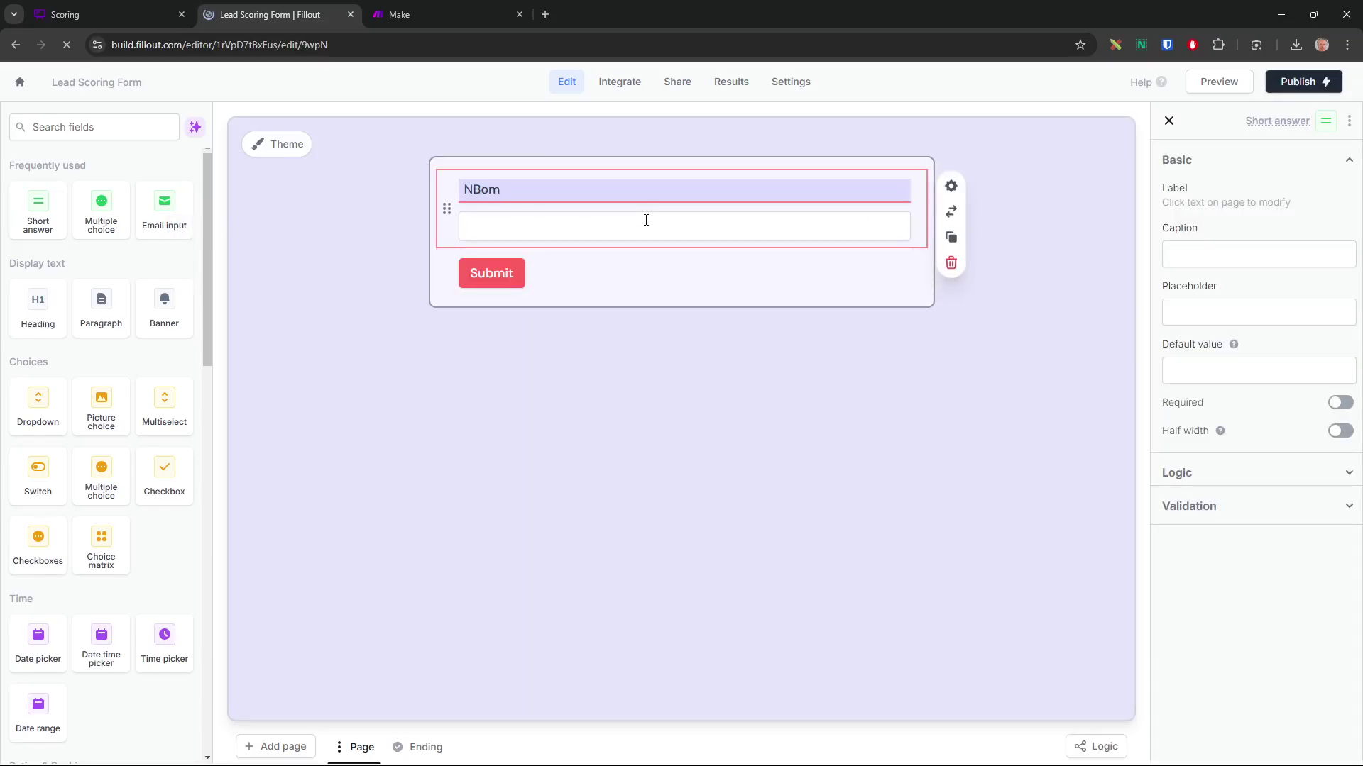
key(ctrl+a)
text(Nom)
Replace the extra short-answer question with an Email question below Nom
drag(32, 213, 493, 282)
text(Ad)
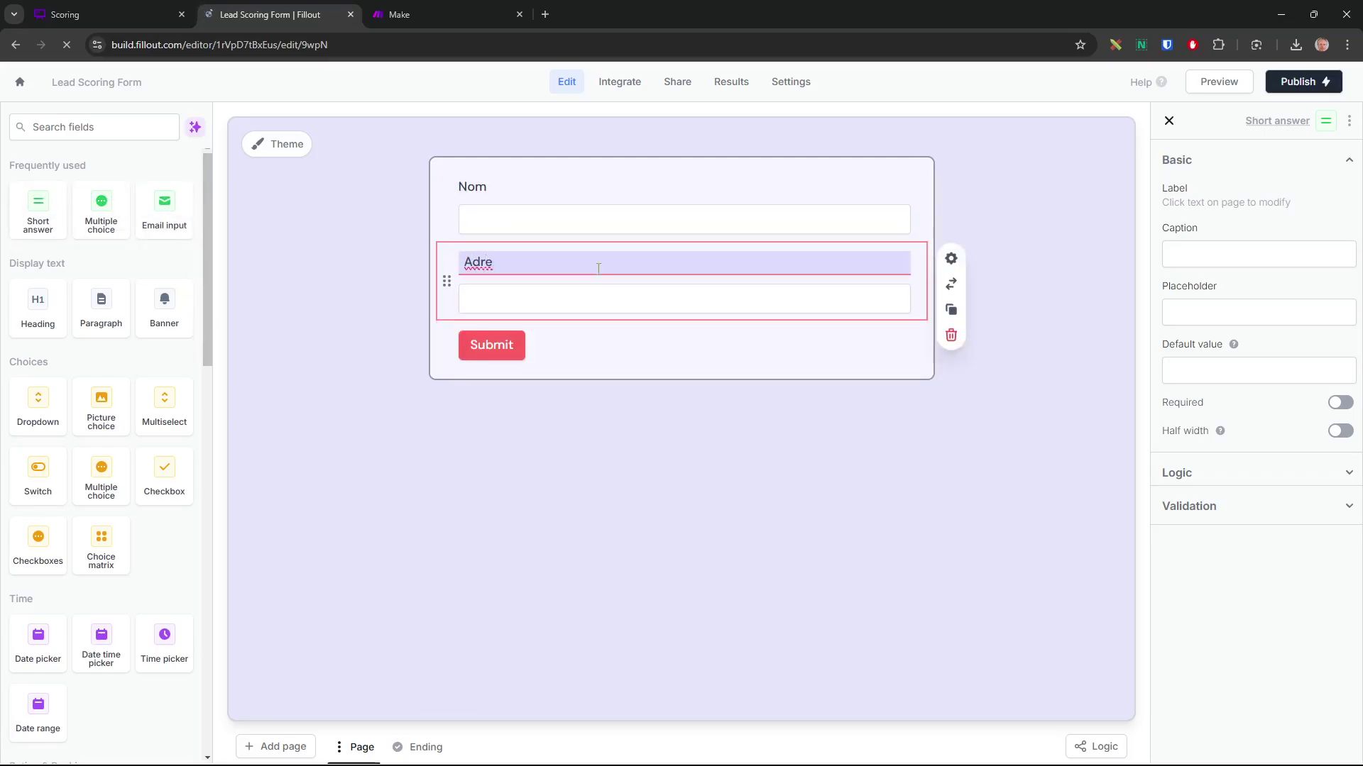
click(74, 128)
text(em)
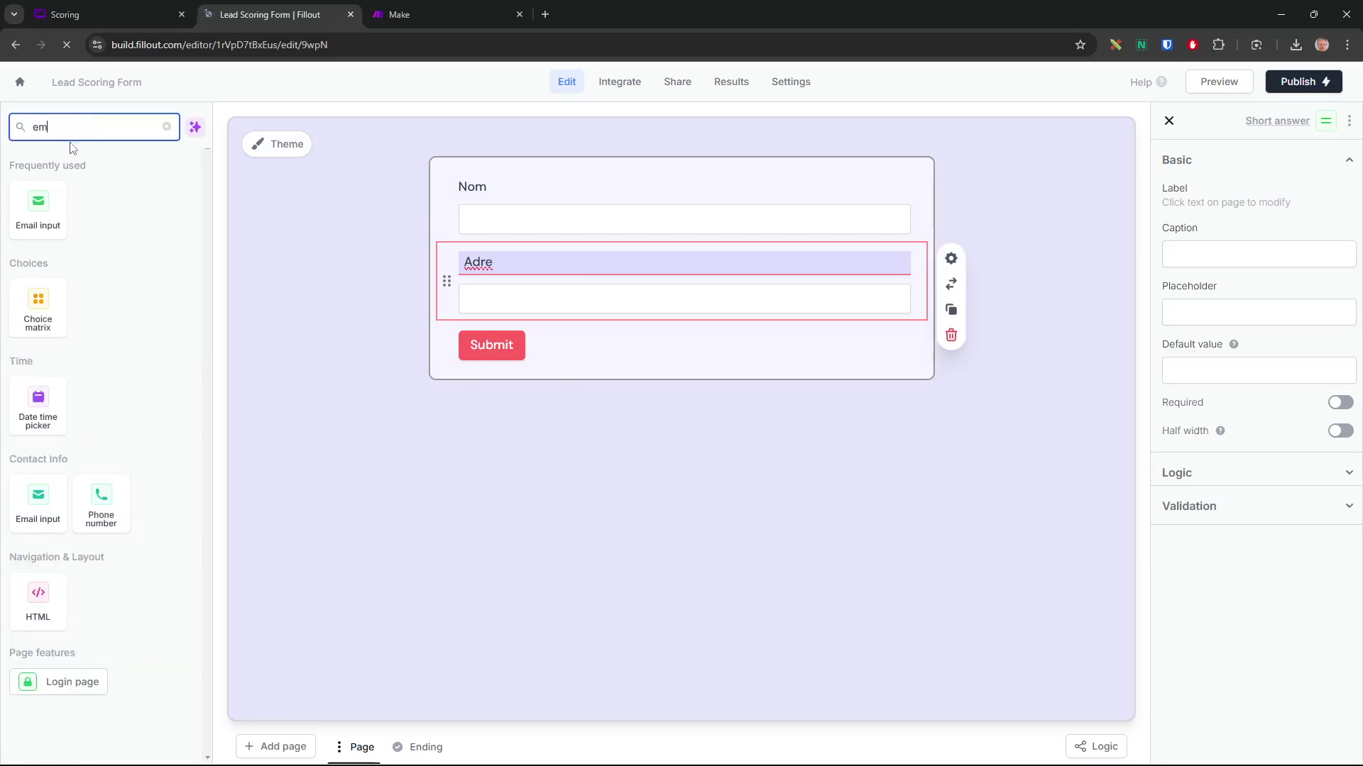
click(448, 288)
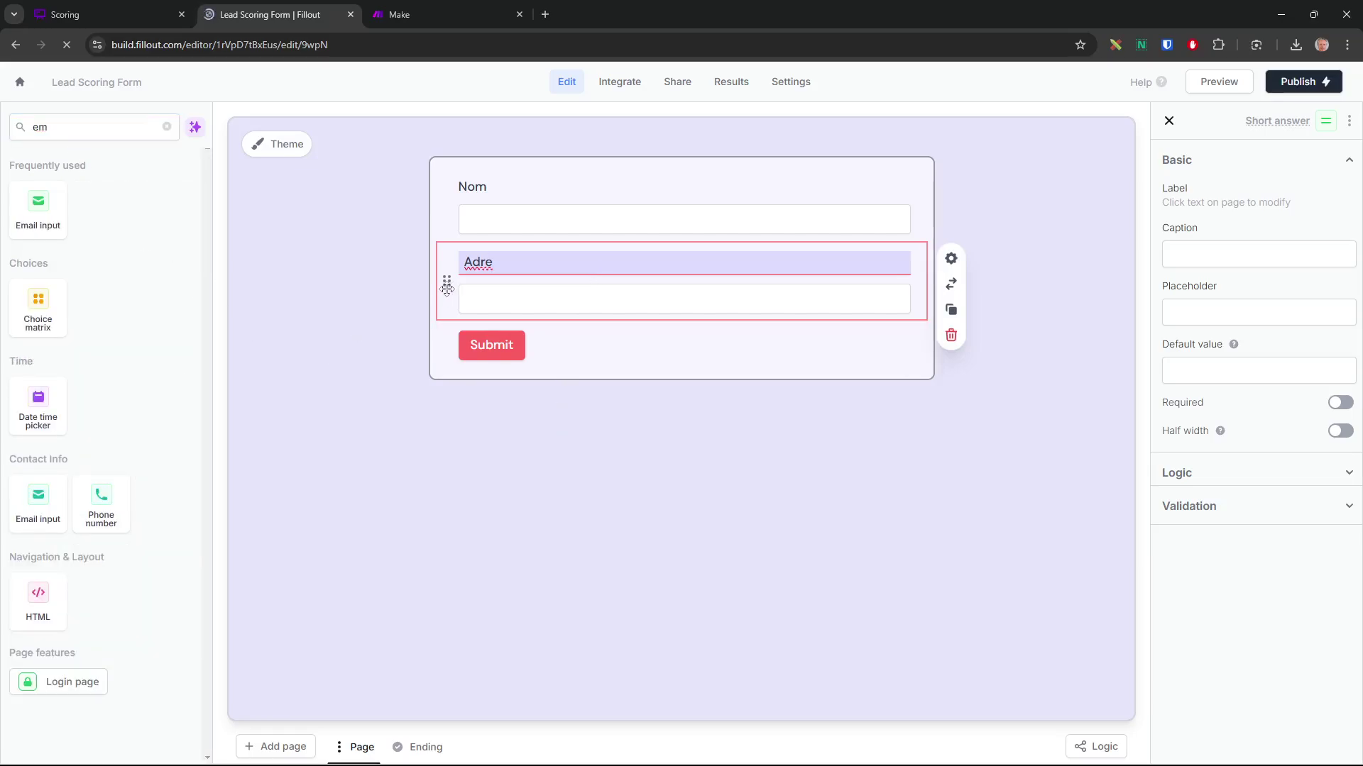
click(951, 335)
drag(36, 224, 495, 248)
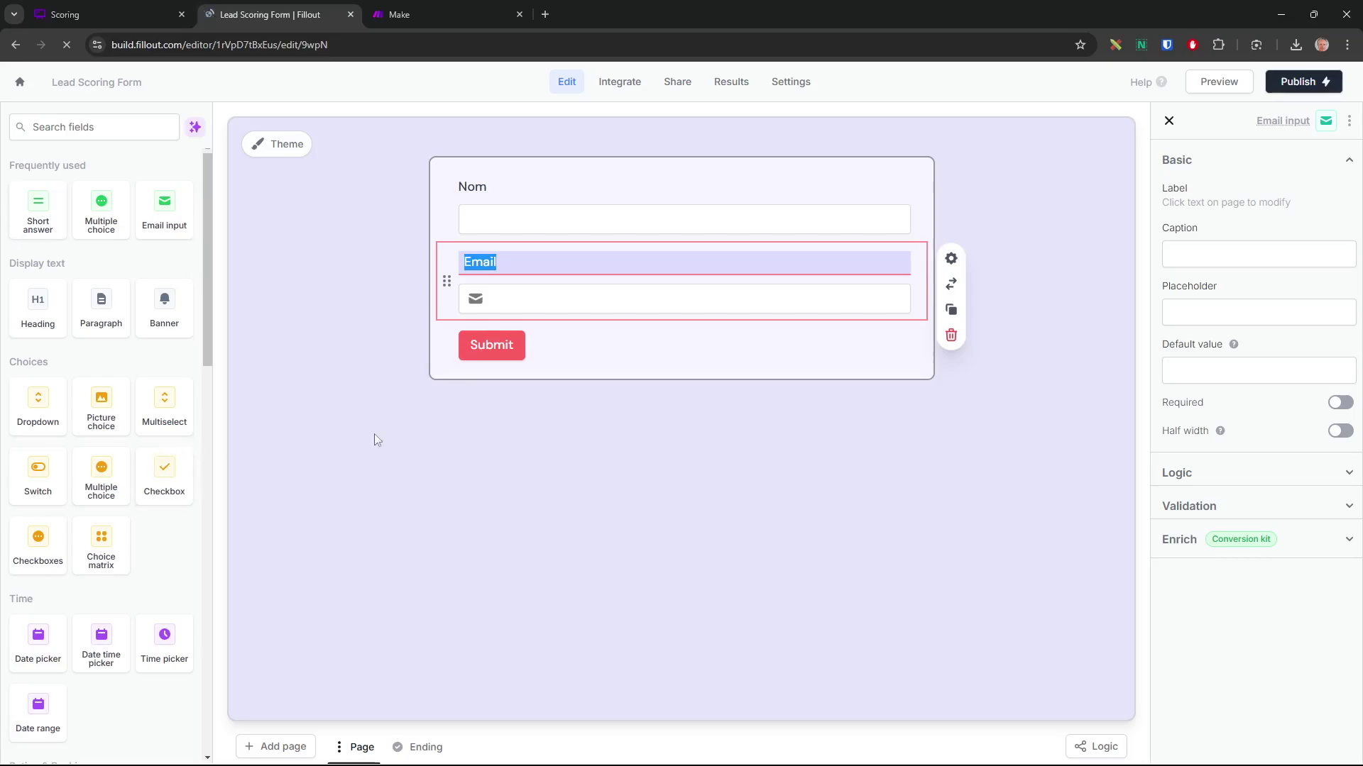
Add a checkbox labelled 'Je possède un site internet' below Email, checking the scoring rules
drag(164, 474, 481, 332)
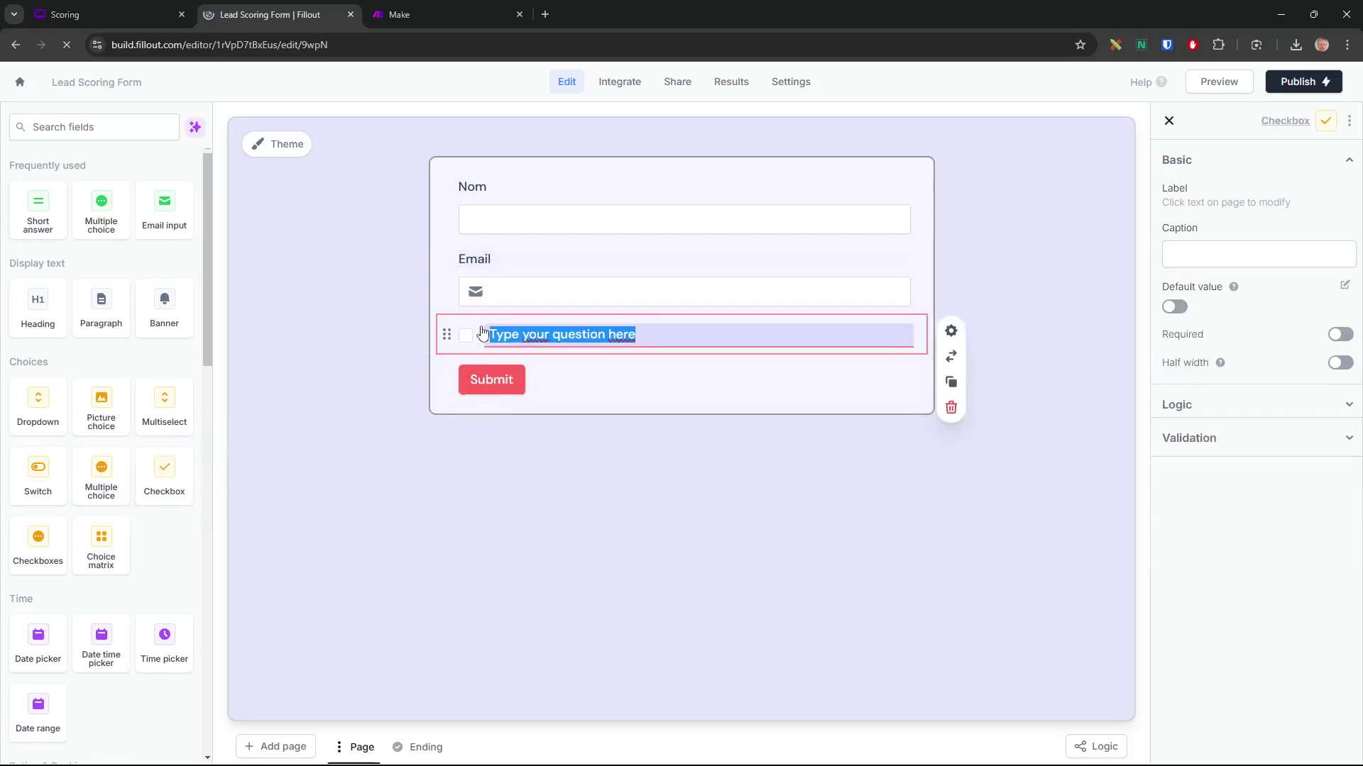
text(Je)
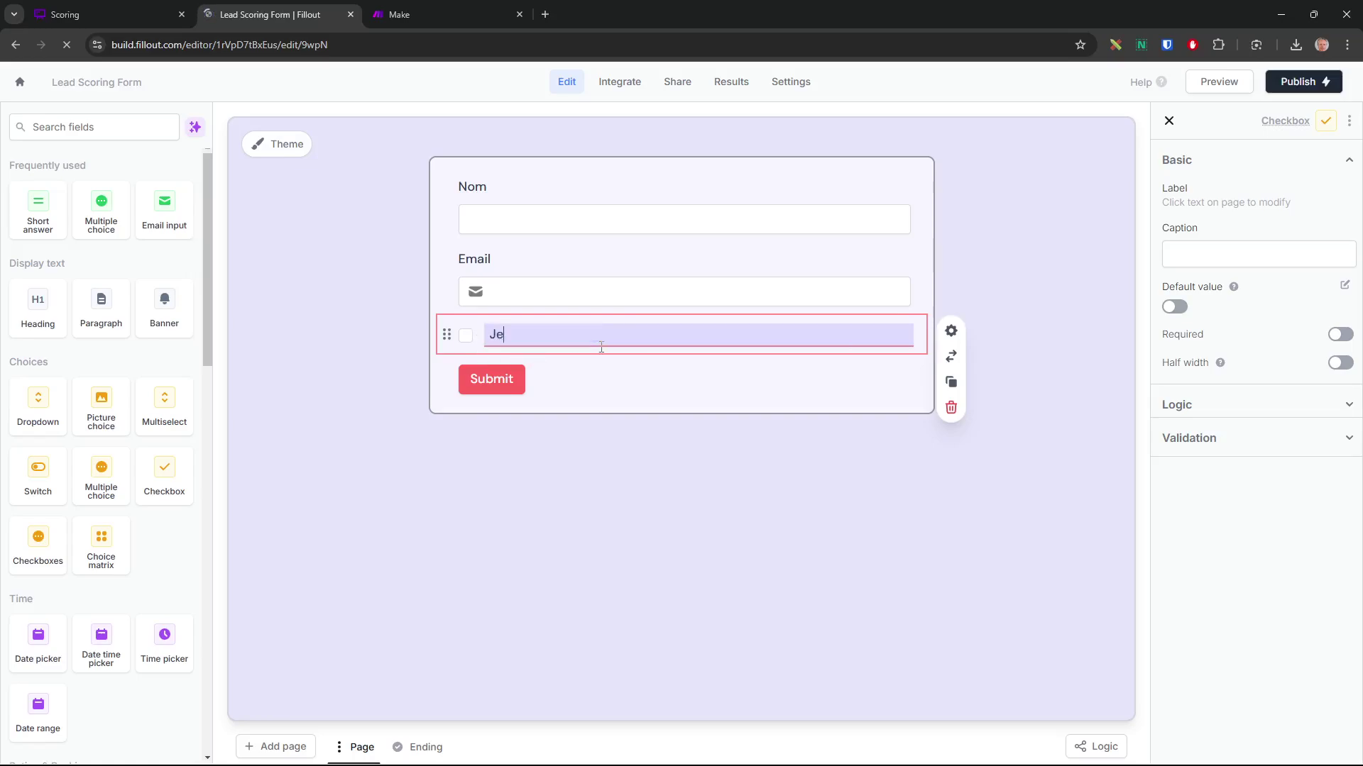
text( possède un site internet)
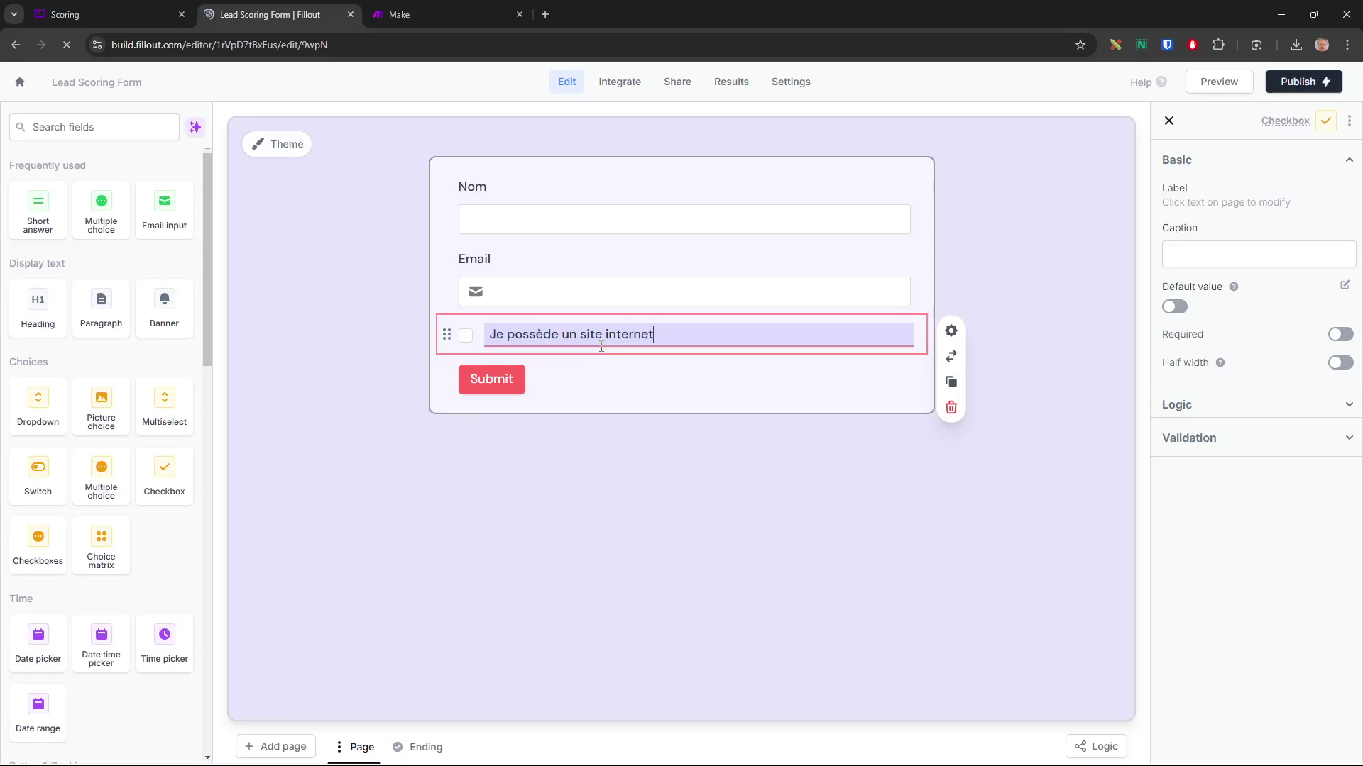
click(106, 17)
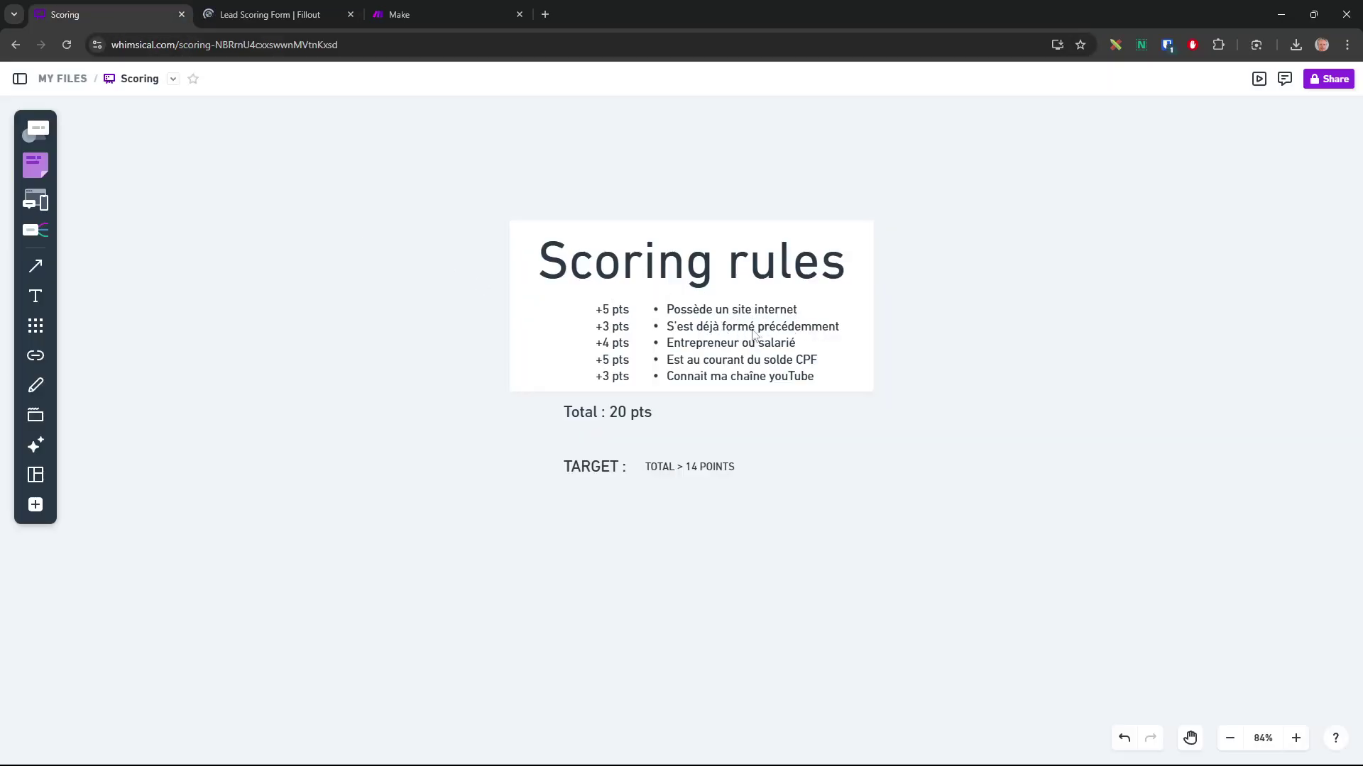
click(306, 15)
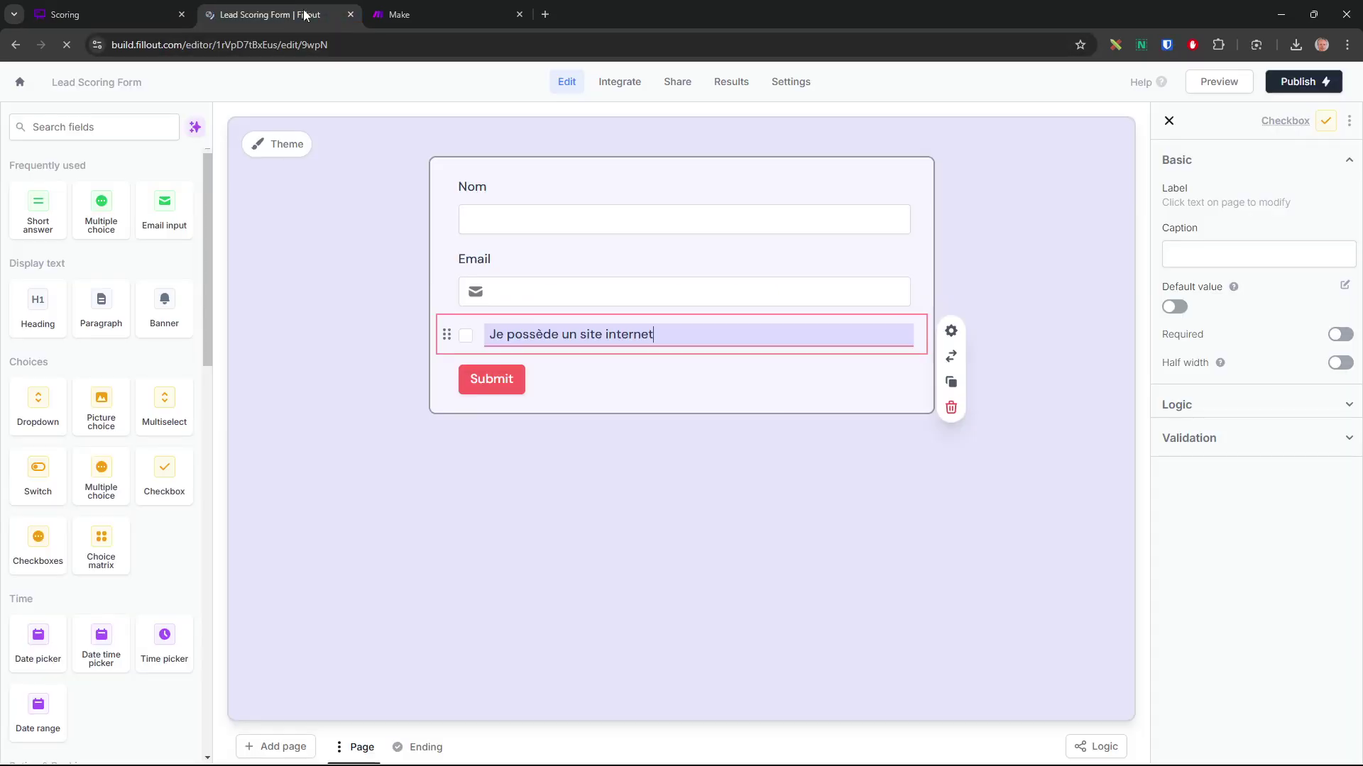
click(92, 127)
Add a second checkbox labelled 'J'ai déjà suivi une formation dans le Digital'
drag(160, 474, 587, 410)
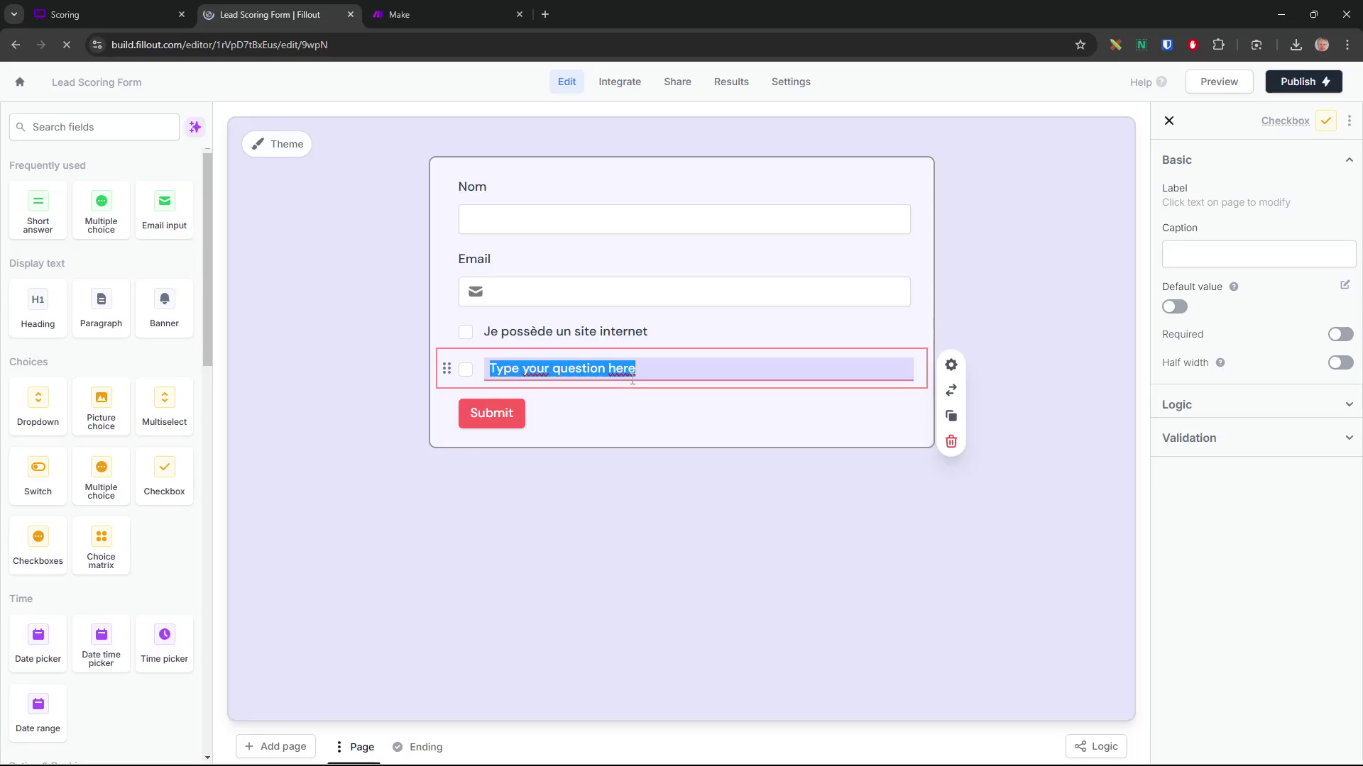
text(J'a)
key(BackSpace)
text(ai déj)
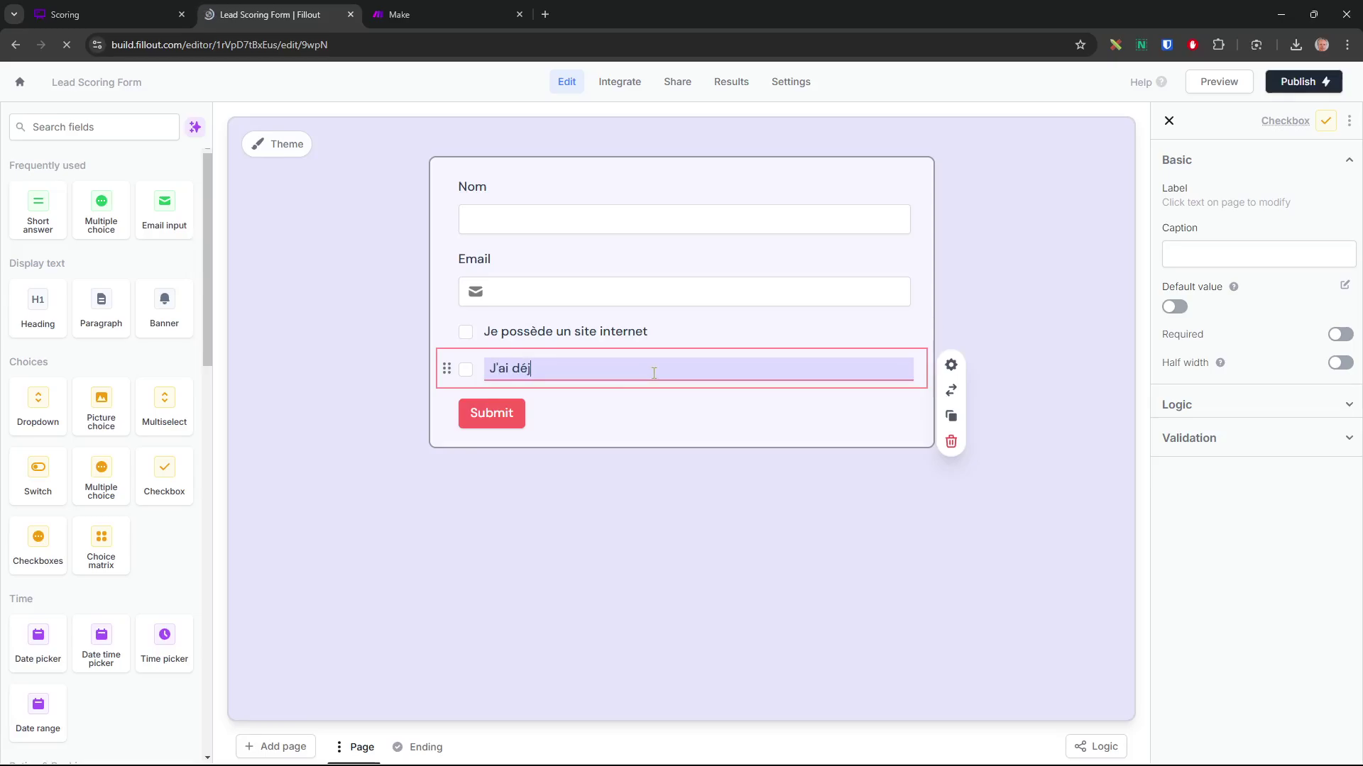
text(à suivi une formation dans le Digital)
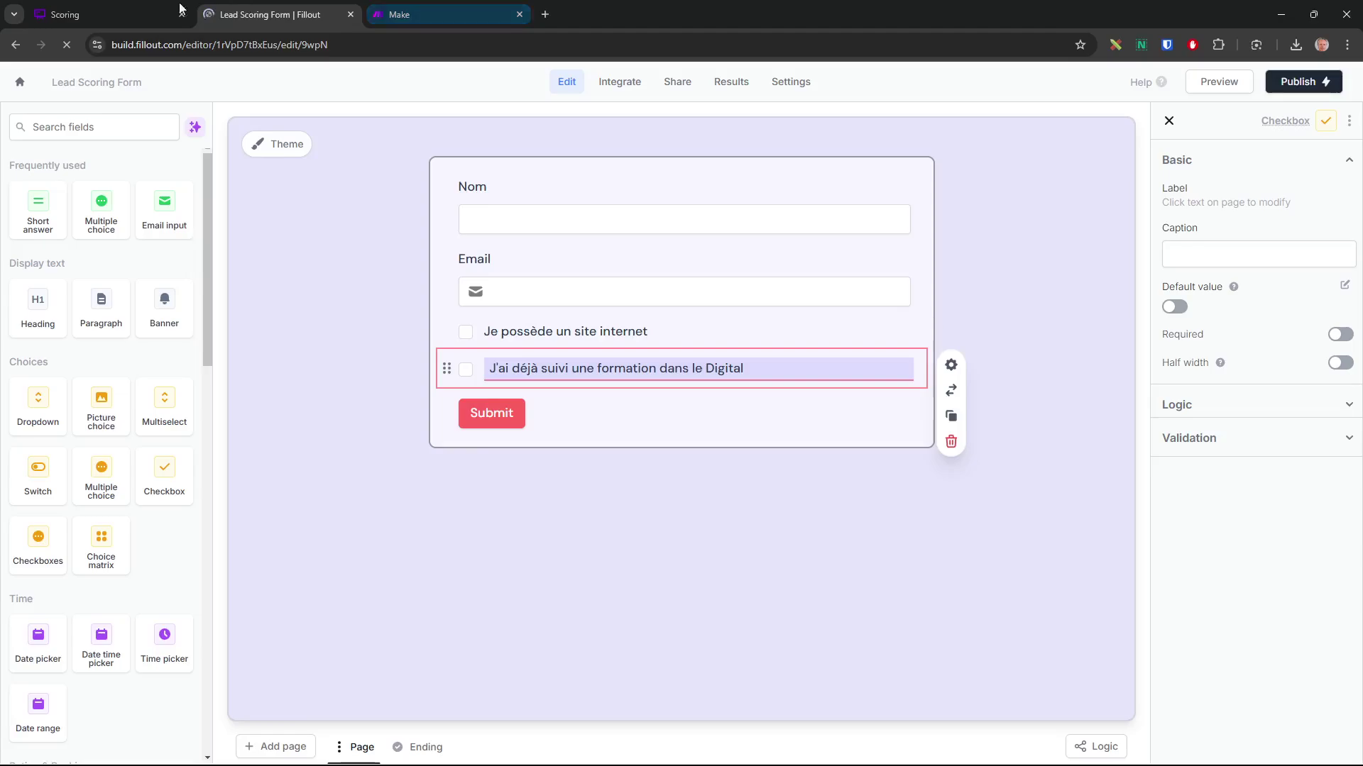
click(129, 16)
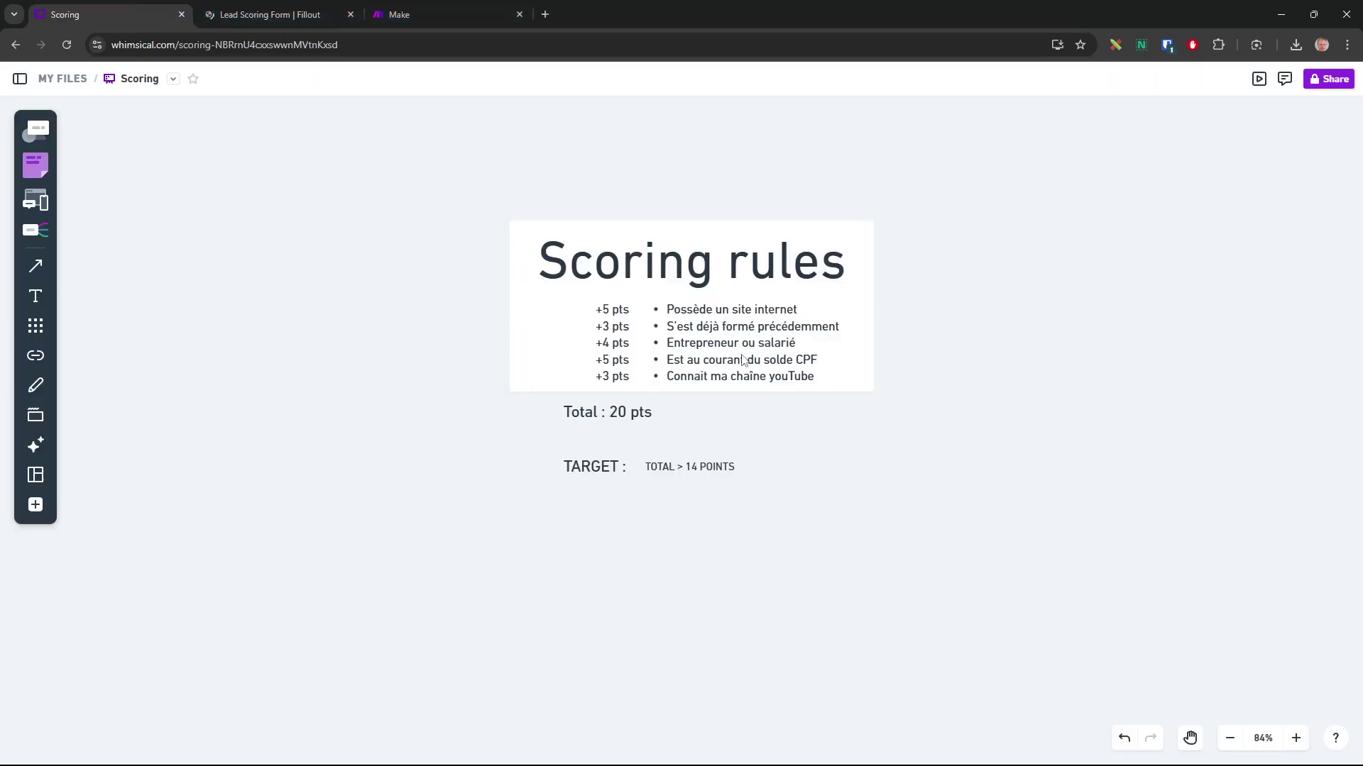
click(287, 15)
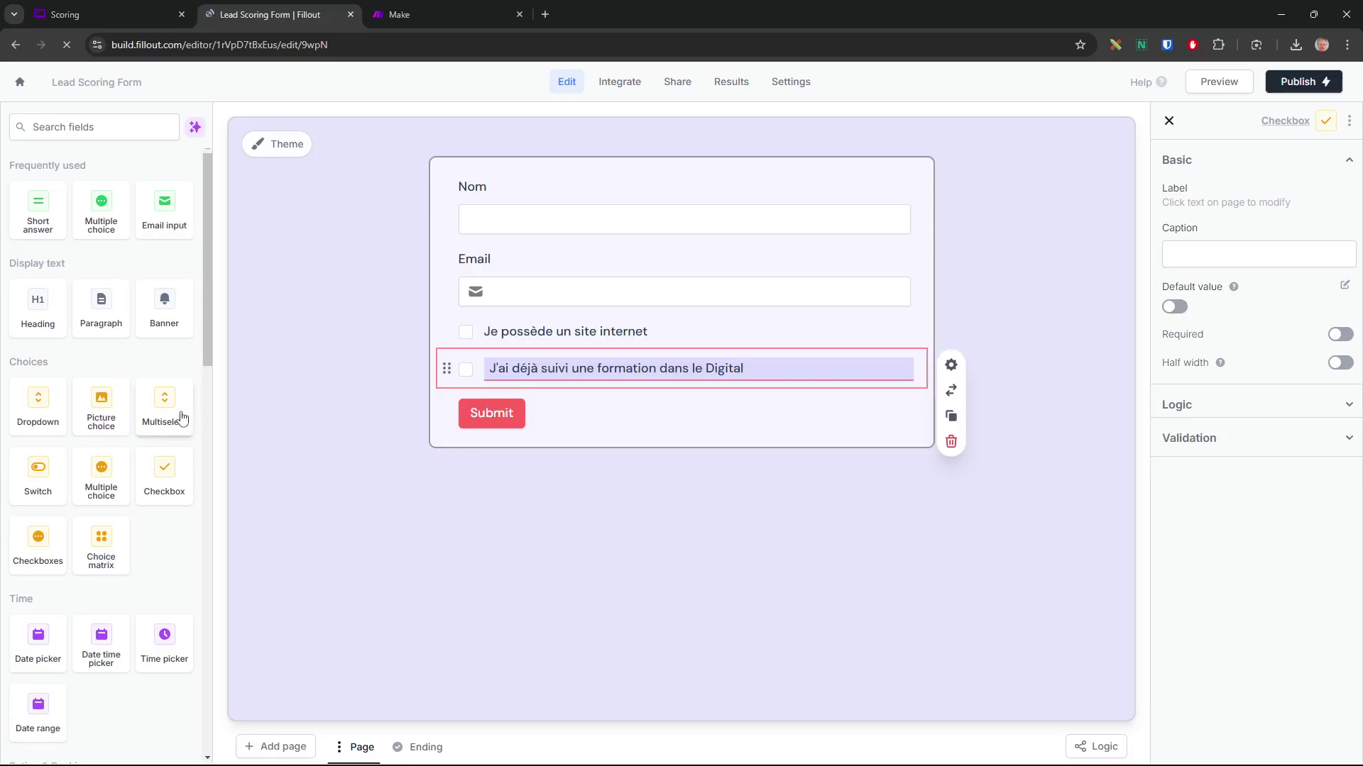
Add a Dropdown question labelled 'Statut' below the checkboxes
drag(49, 426, 507, 392)
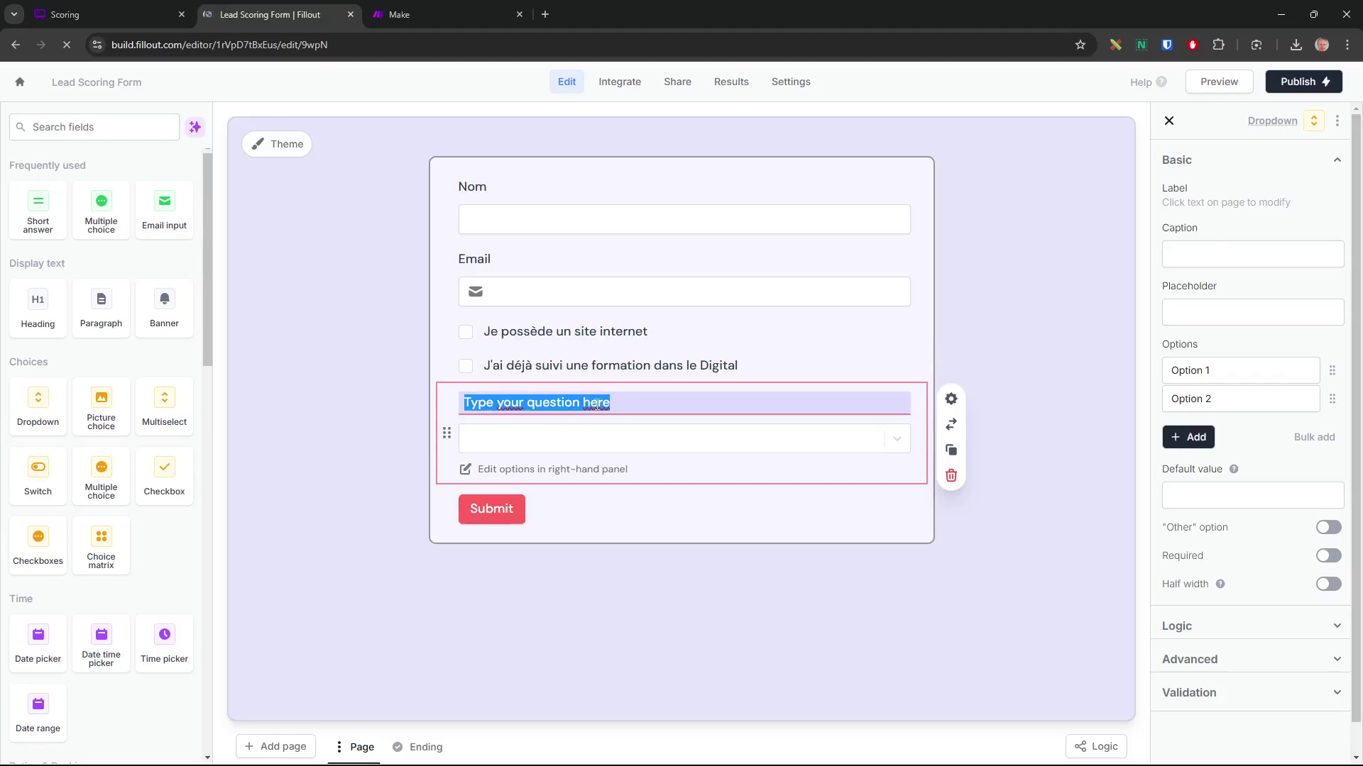
text(Staut)
key(Left)
text(t)
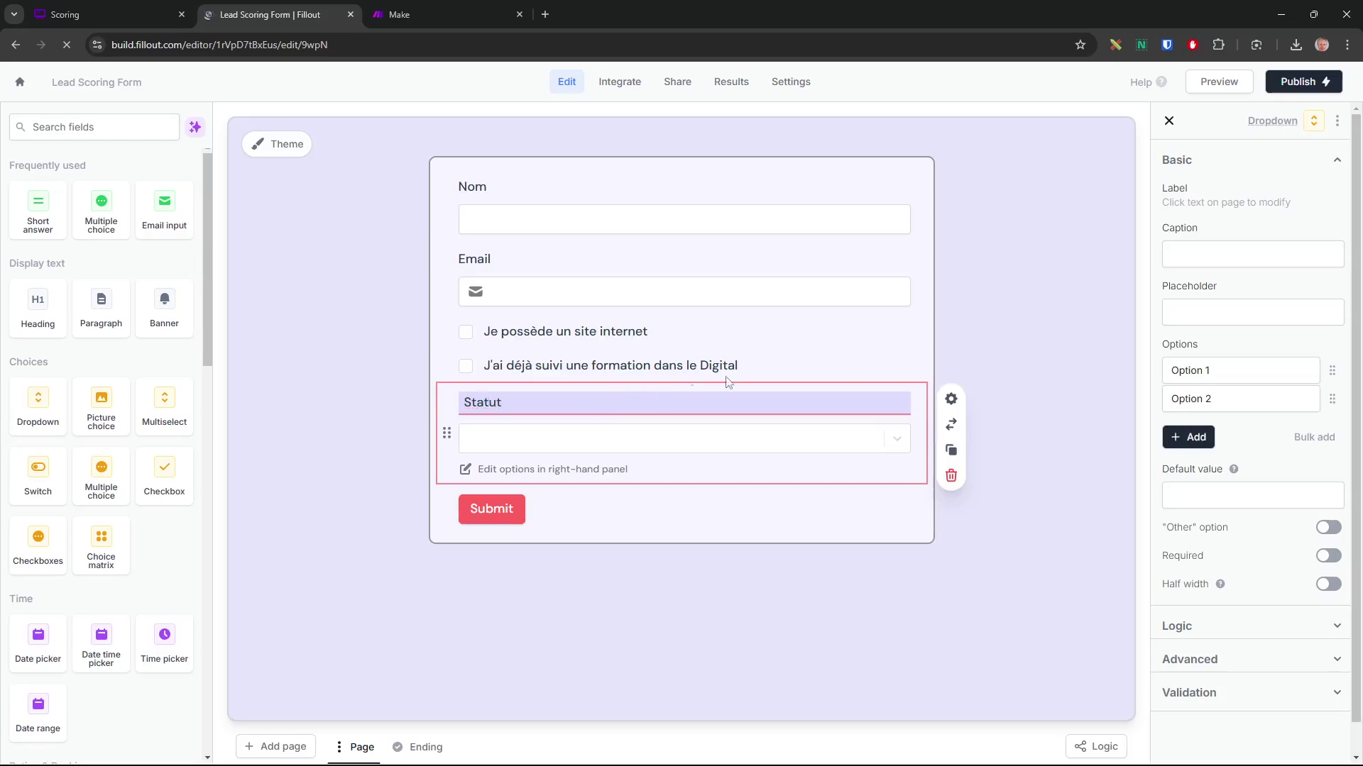
Set the first three Statut options to Etudiant, Salarié and entrepreneur
drag(1207, 369, 1164, 377)
text(2)
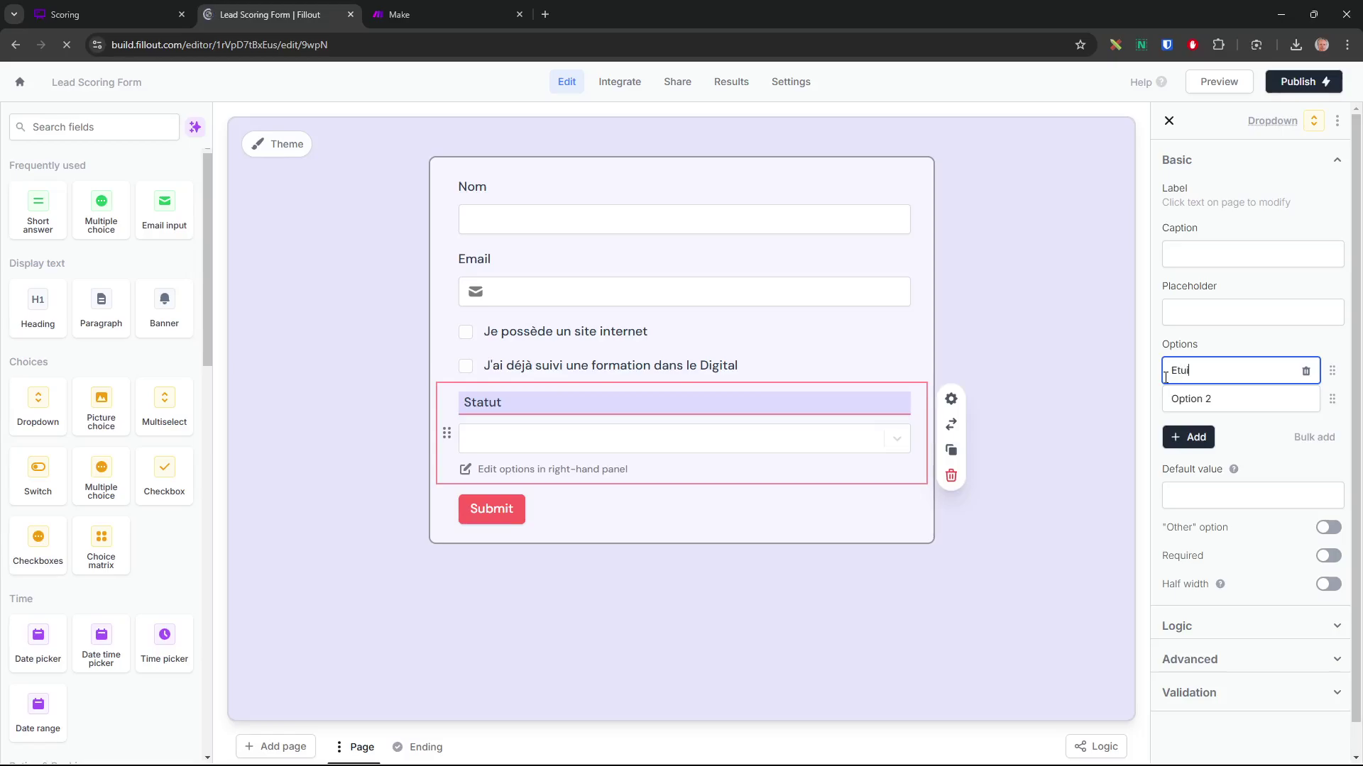
text(tudiant)
drag(1216, 400, 1173, 401)
text(Sa)
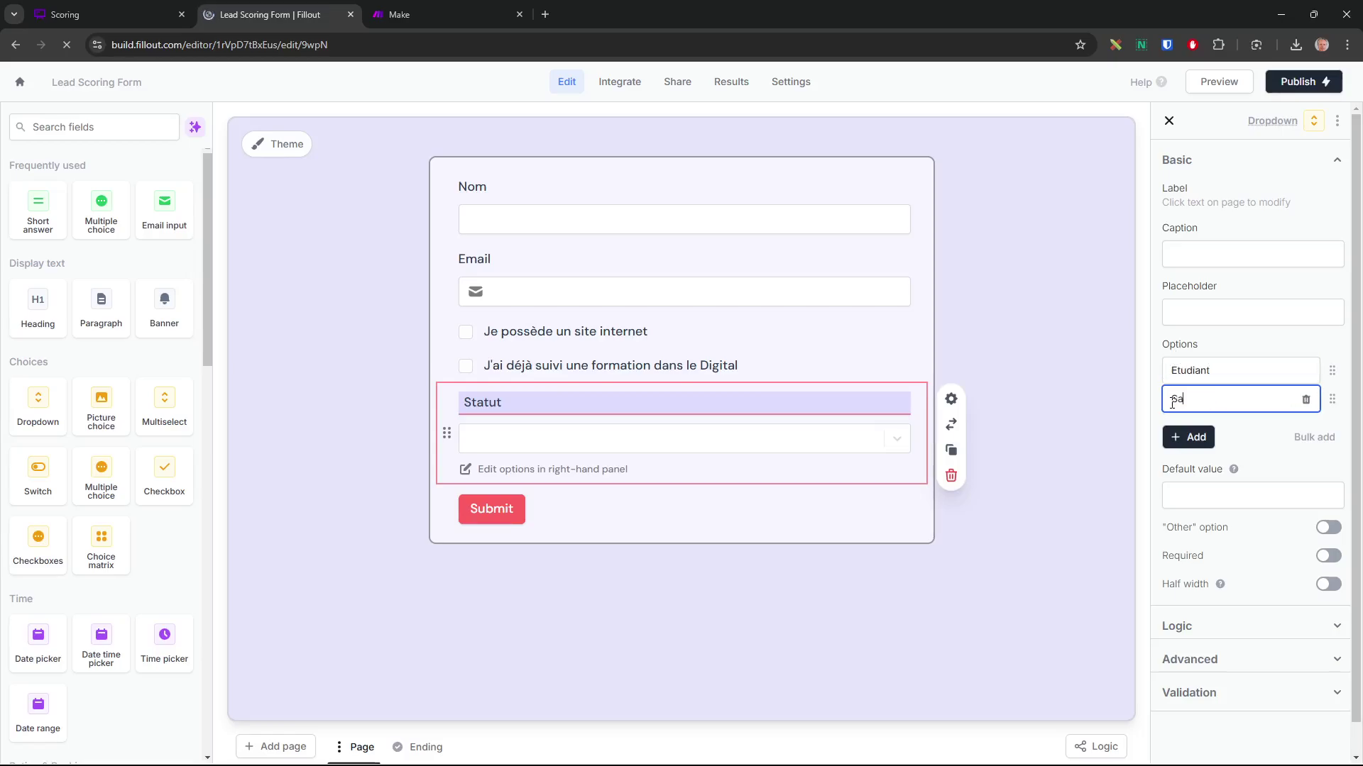
text(larié)
click(1188, 438)
triple_click(1199, 427)
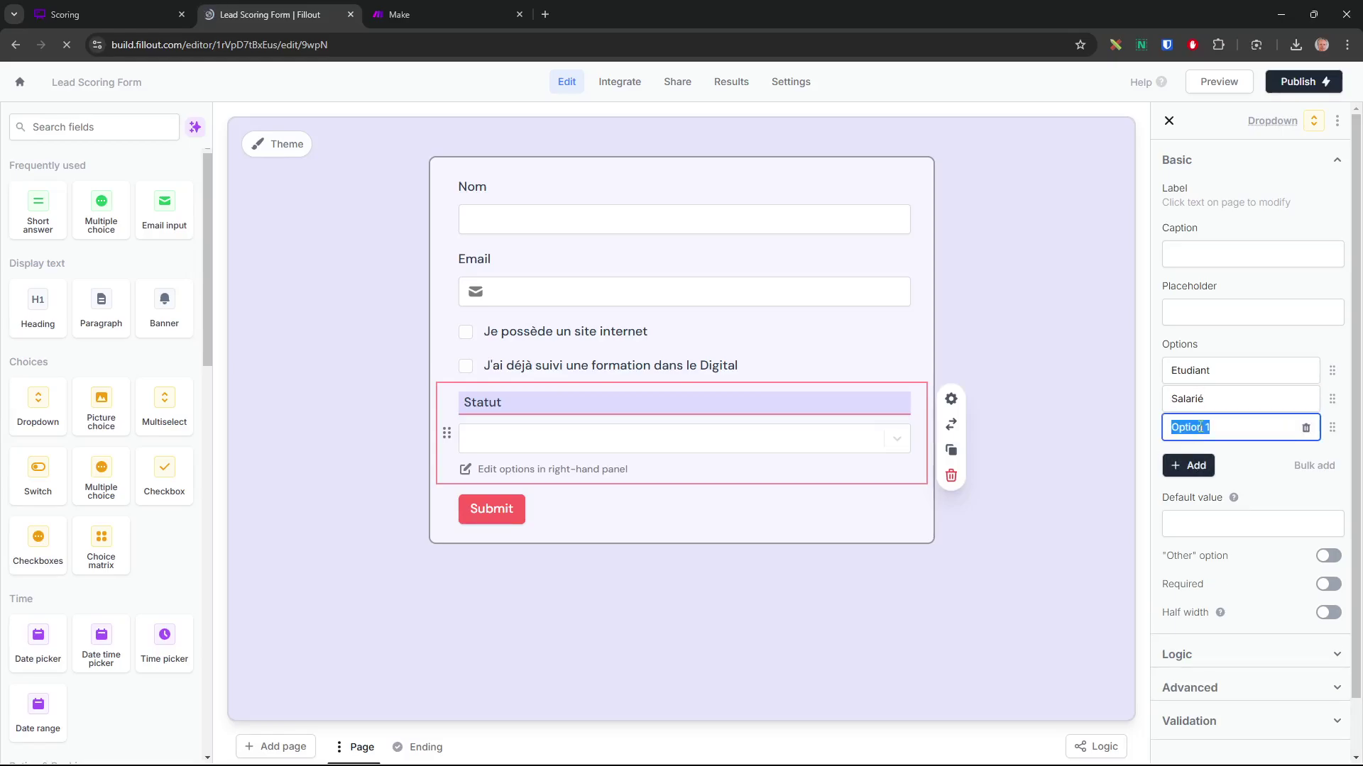
text(ent)
key(BackSpace)
key(BackSpace)
key(BackSpace)
text(reneu)
Add a fourth option 'Autres', preview the option list, and review the Whimsical scoring rules
click(1189, 465)
drag(1226, 456, 1179, 456)
key(BackSpace)
text(Autres)
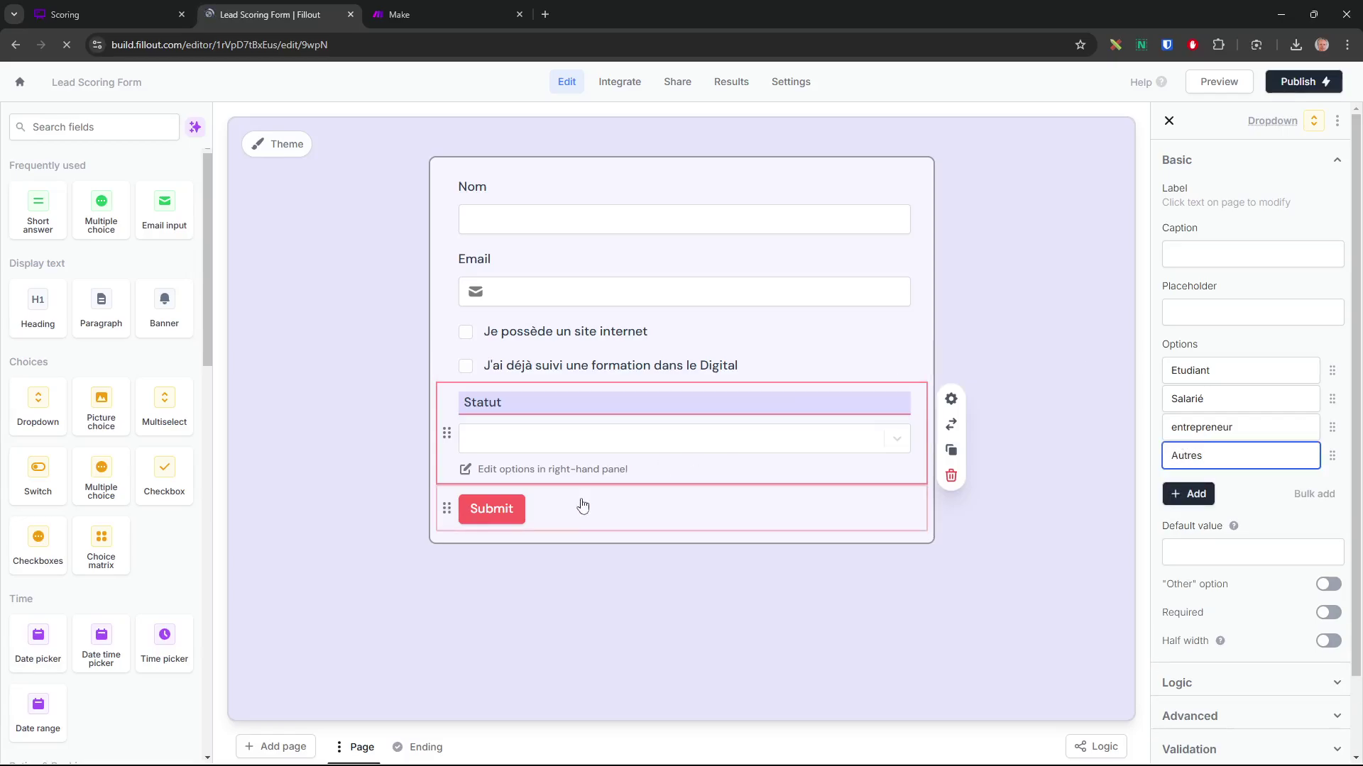
click(606, 493)
click(639, 438)
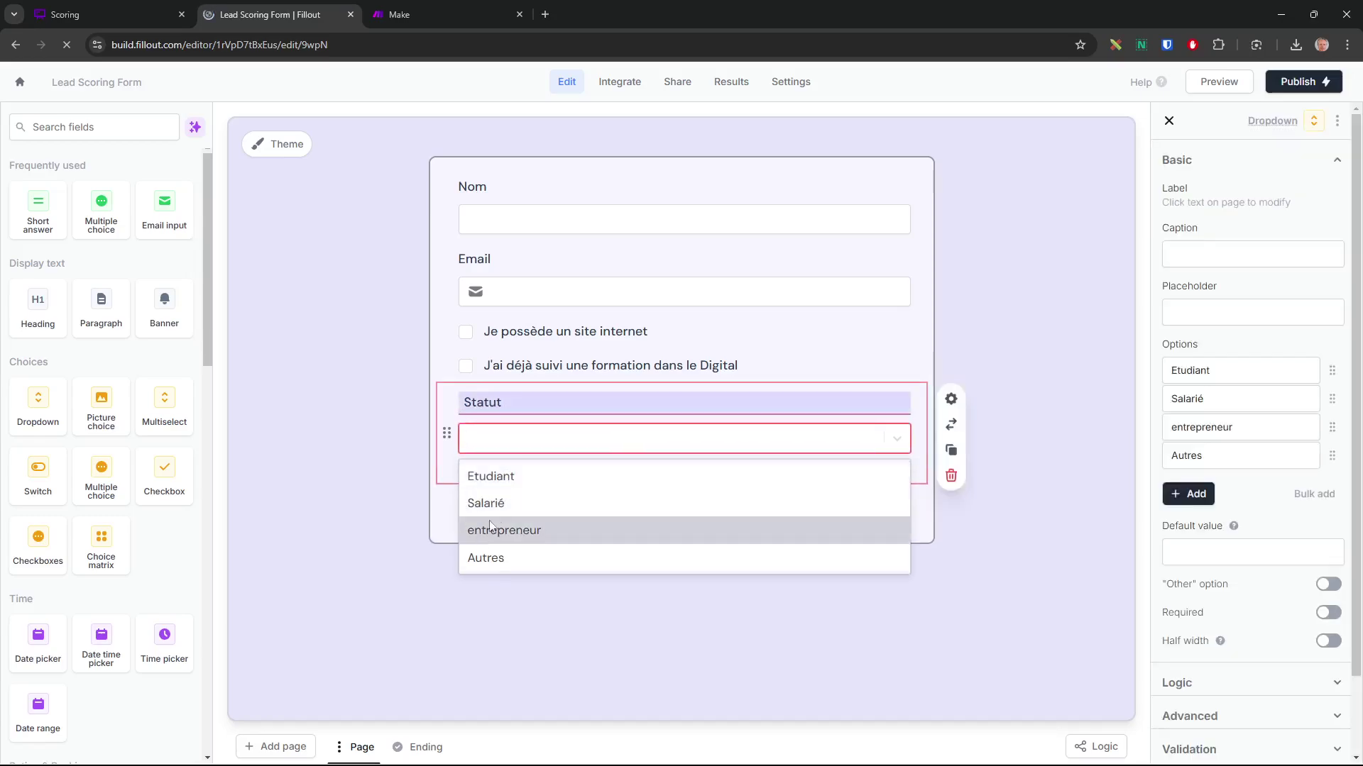
click(548, 632)
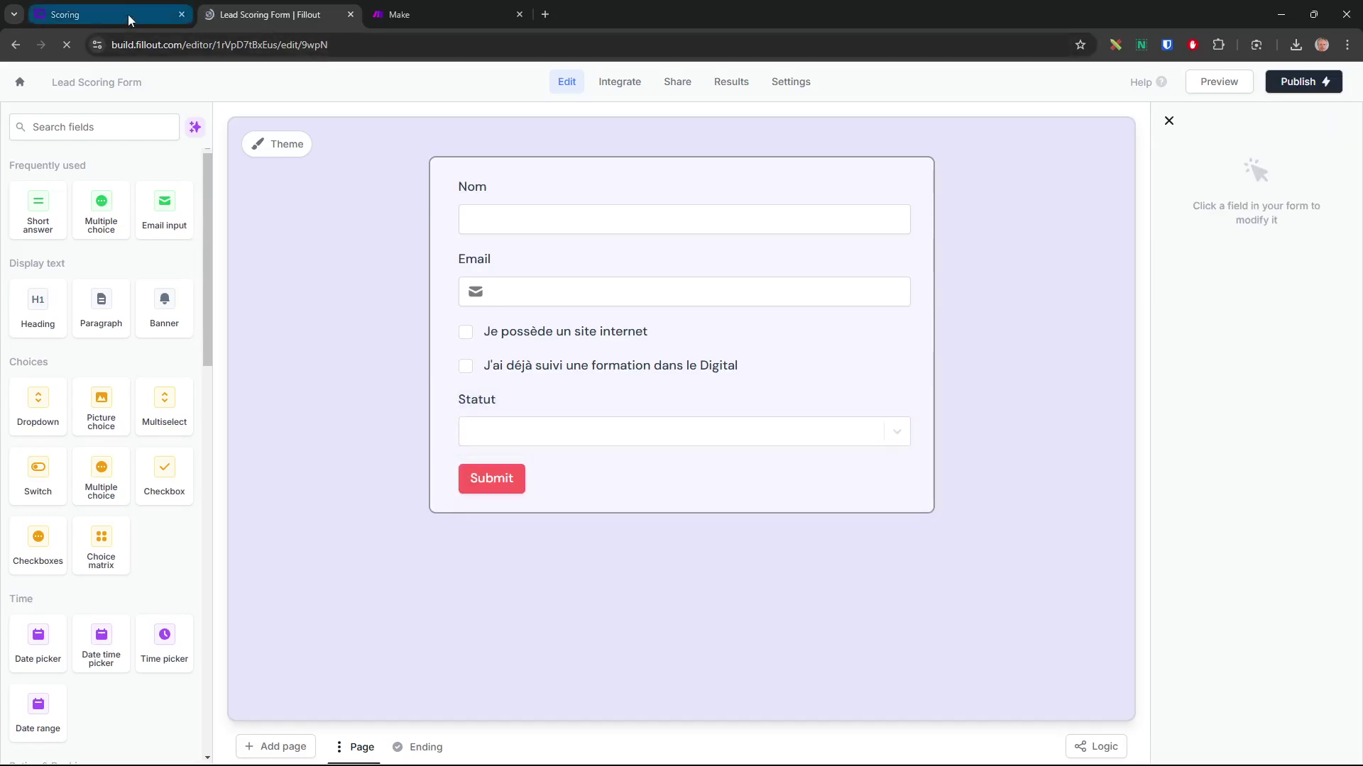
click(128, 14)
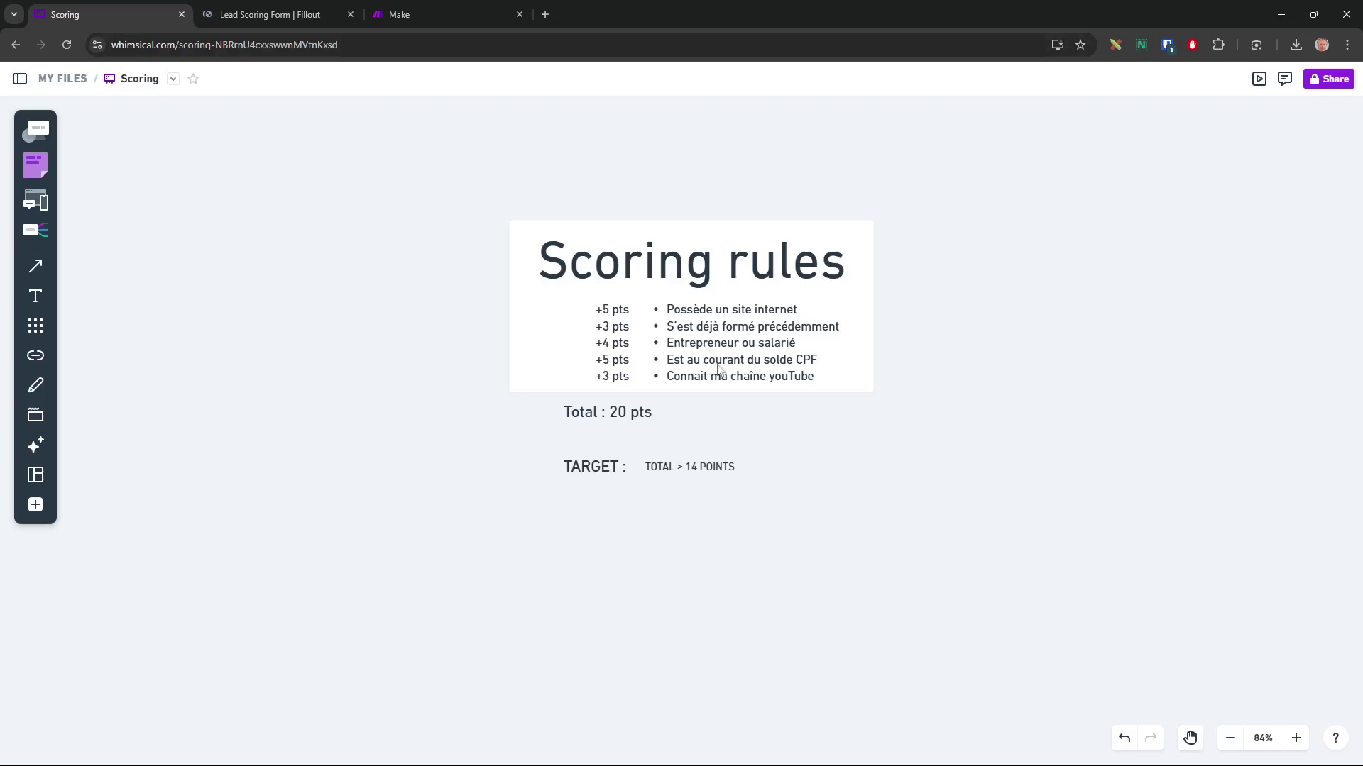
Place a 'Je connais mon solde CPF' checkbox under Statut, cross-checking the Whimsical scoring board
click(267, 18)
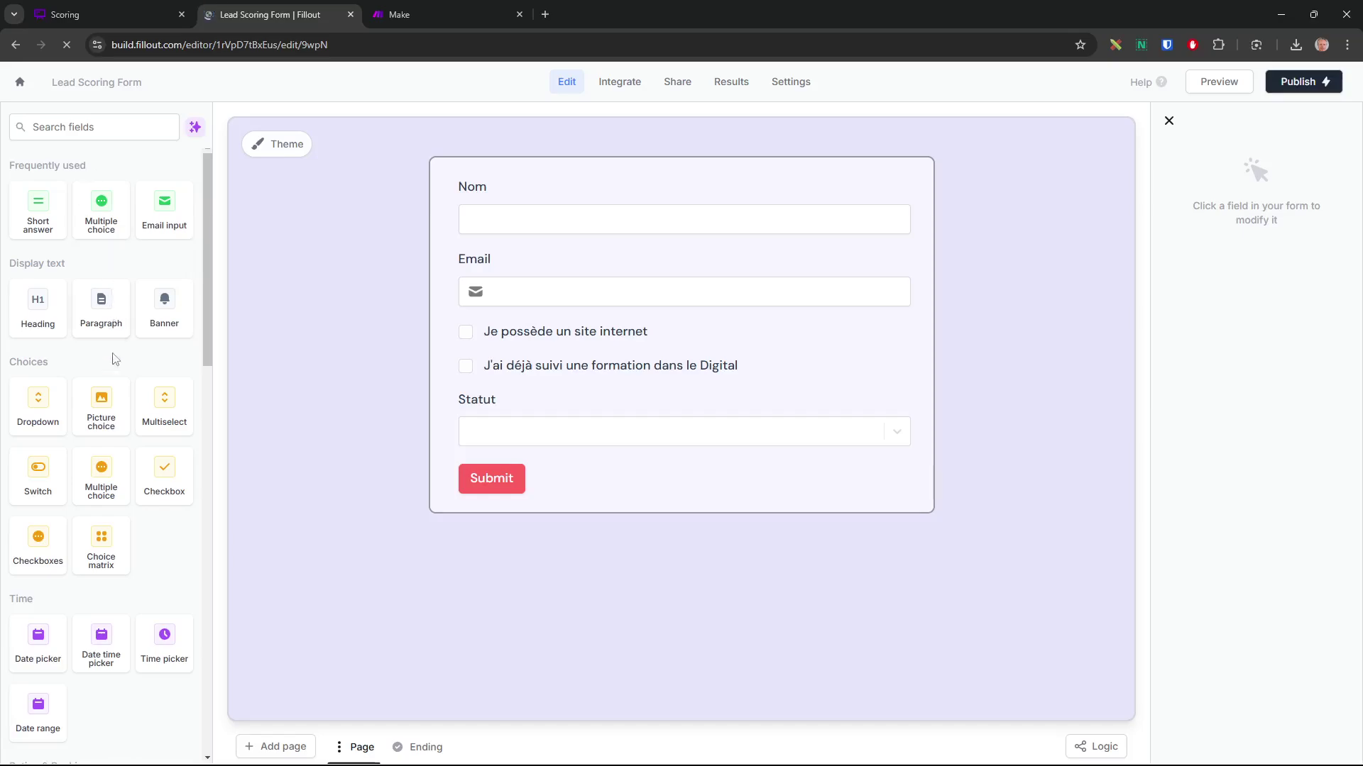
drag(164, 474, 558, 477)
text(Jes)
key(BackSpace)
text(connais m)
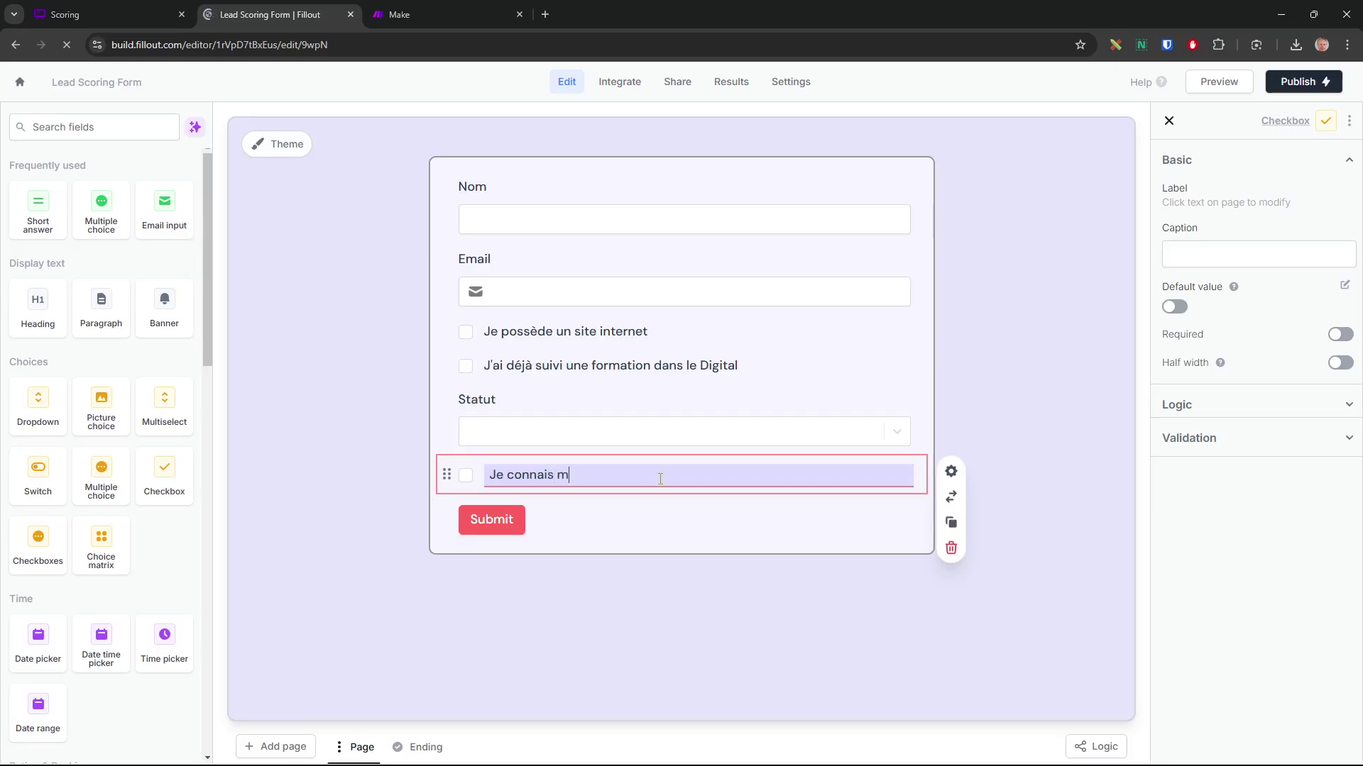
text(on solde CPF)
click(269, 367)
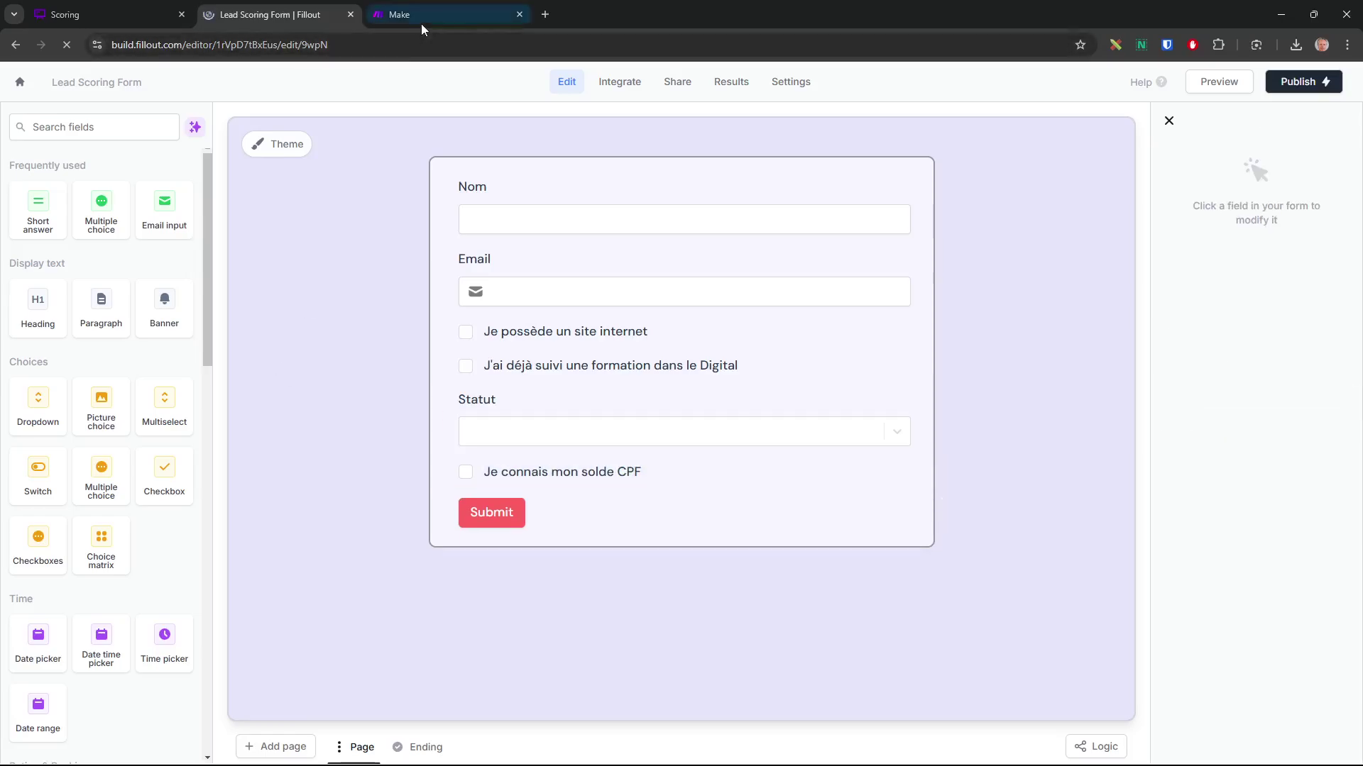
click(117, 17)
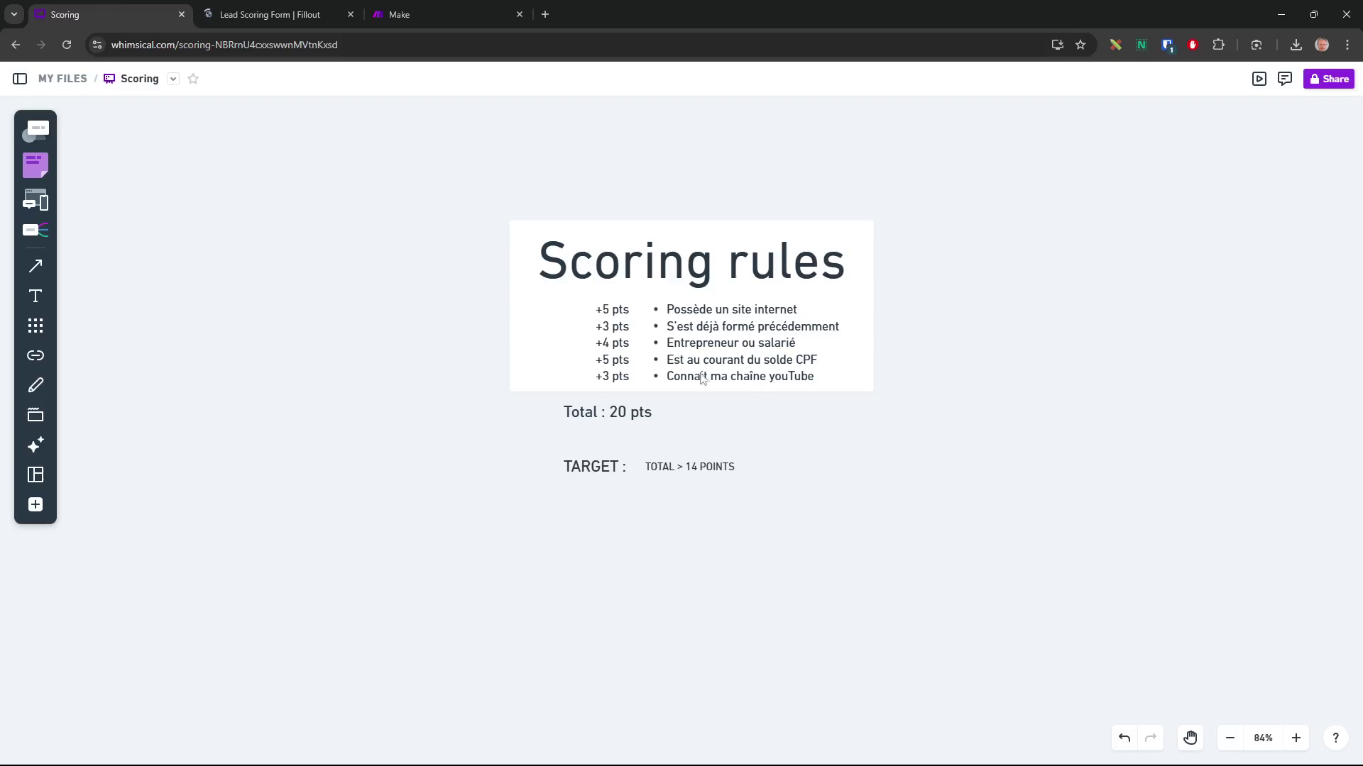
key(ctrl+Tab)
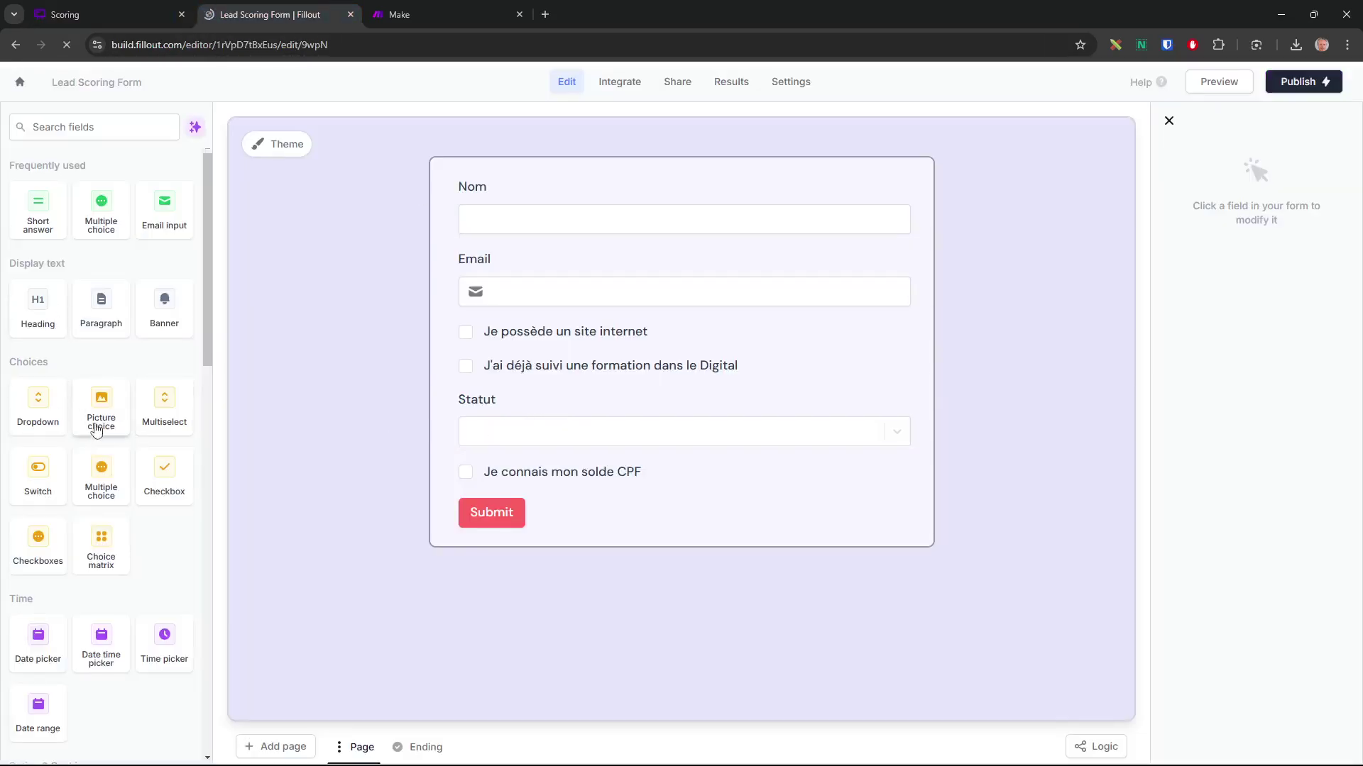
Add a checkbox labelled 'Je connais l'Académie du WEB ( chaîne youTube )' below the CPF one
drag(167, 476, 525, 500)
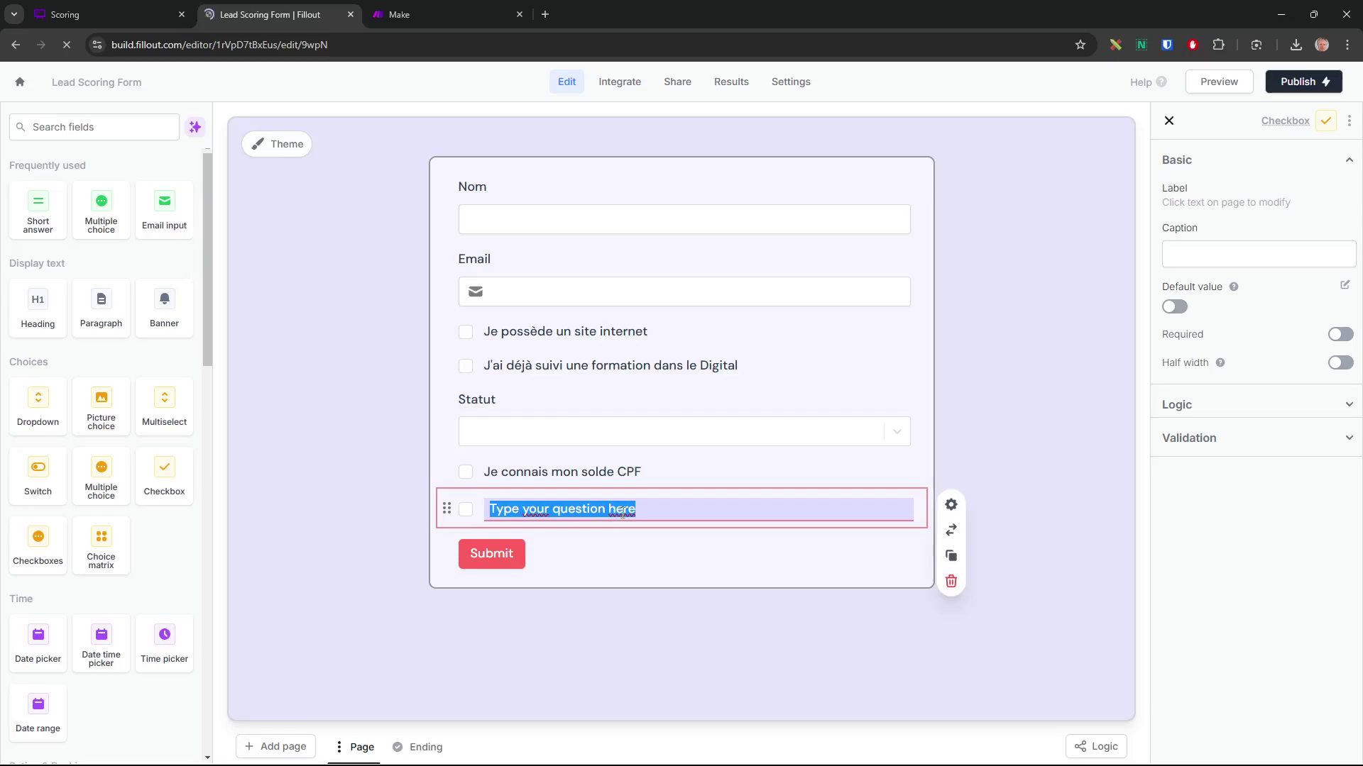
text(Je connais l'Acad)
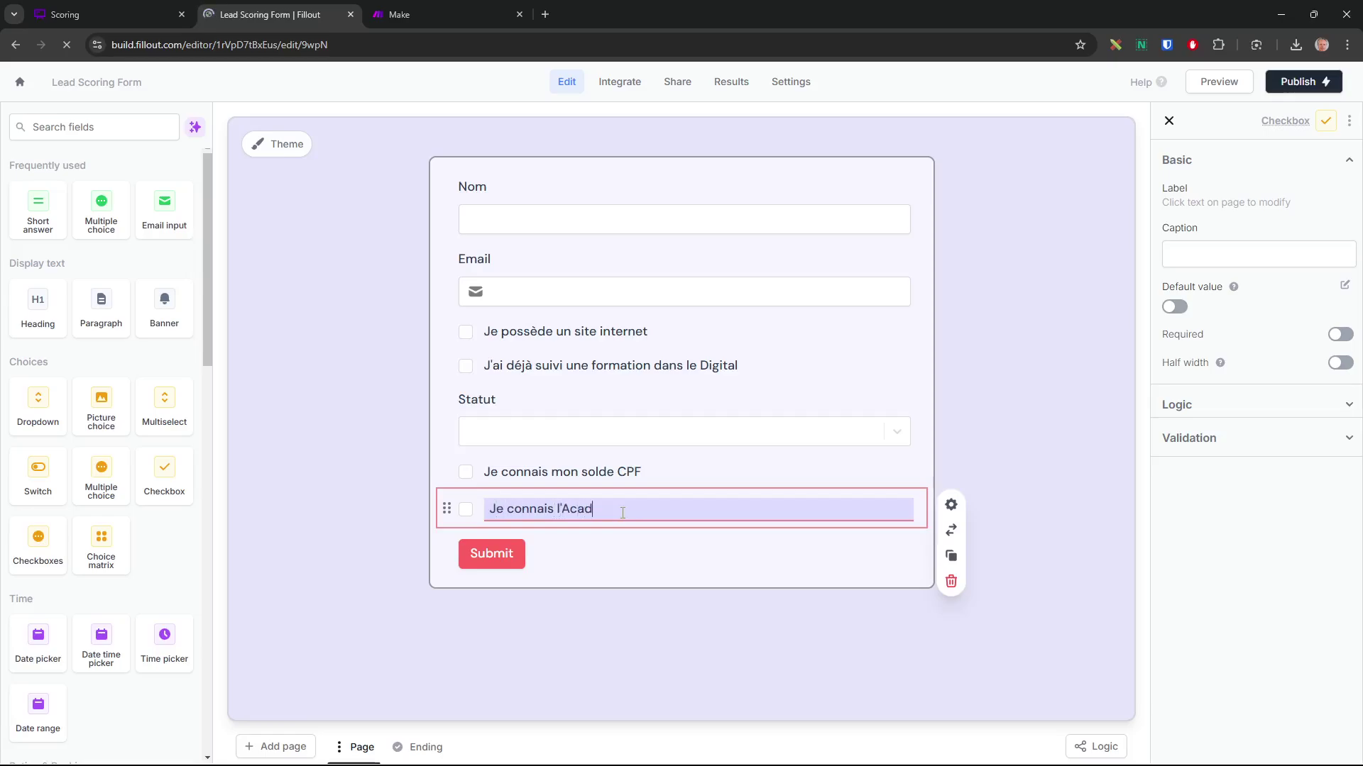
text(émie du WEB)
text(( chaîne youTube)
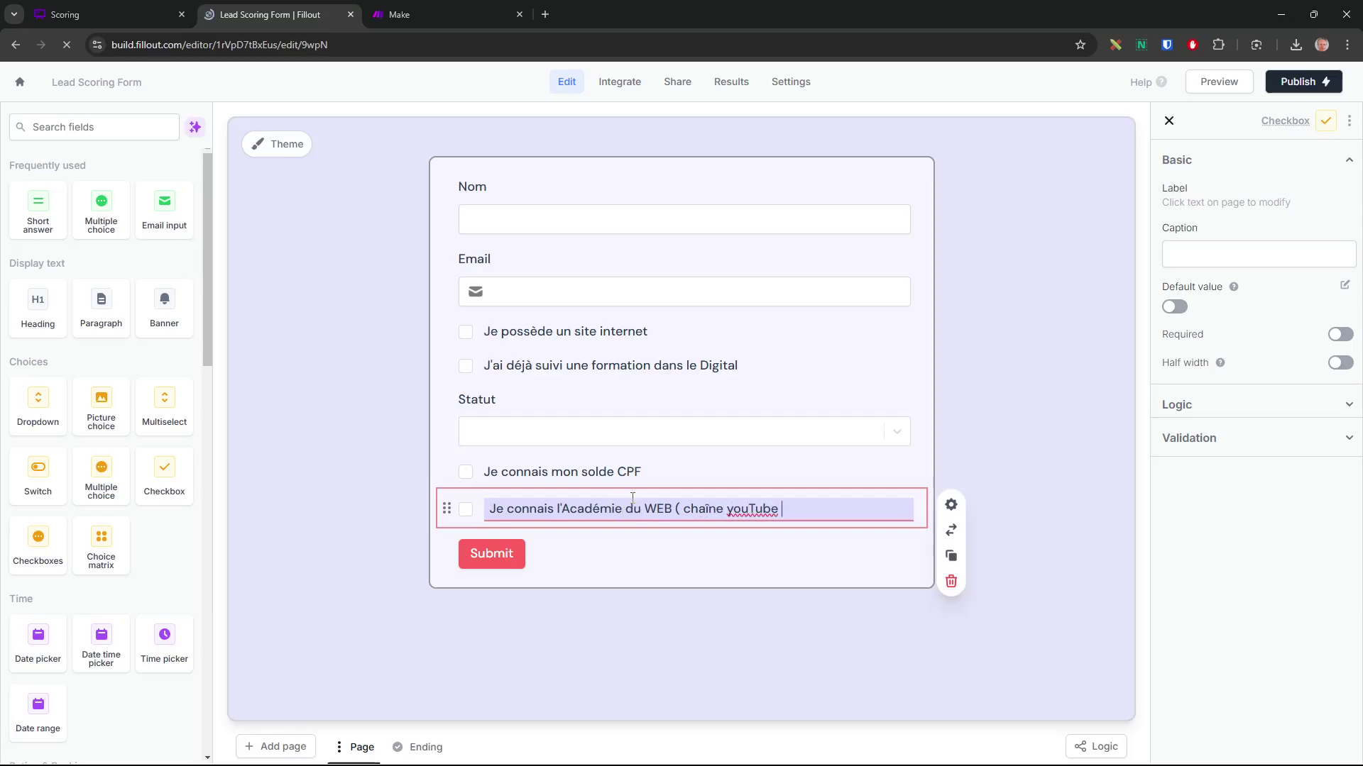
click(994, 435)
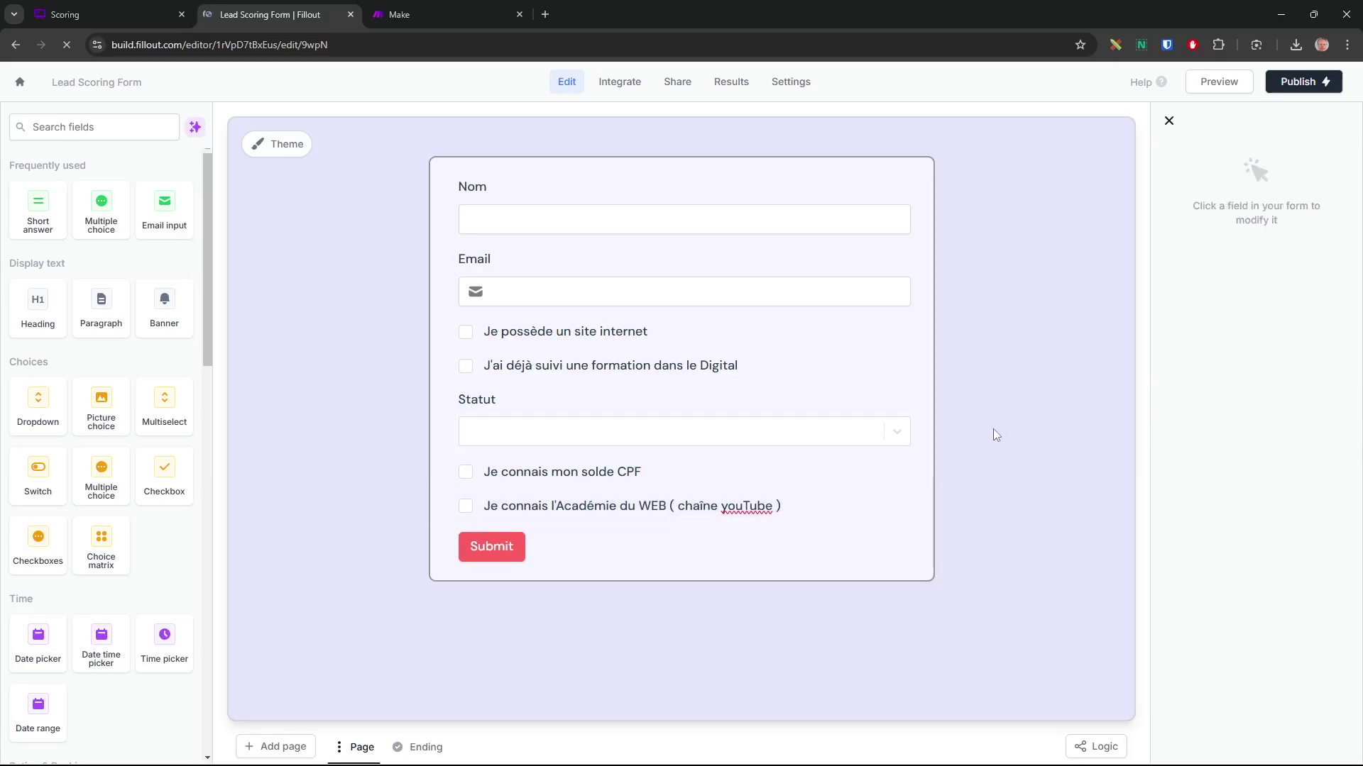
Change the submit button text to 'Envoyer'
click(448, 547)
click(1203, 215)
text(Envoyer)
click(973, 282)
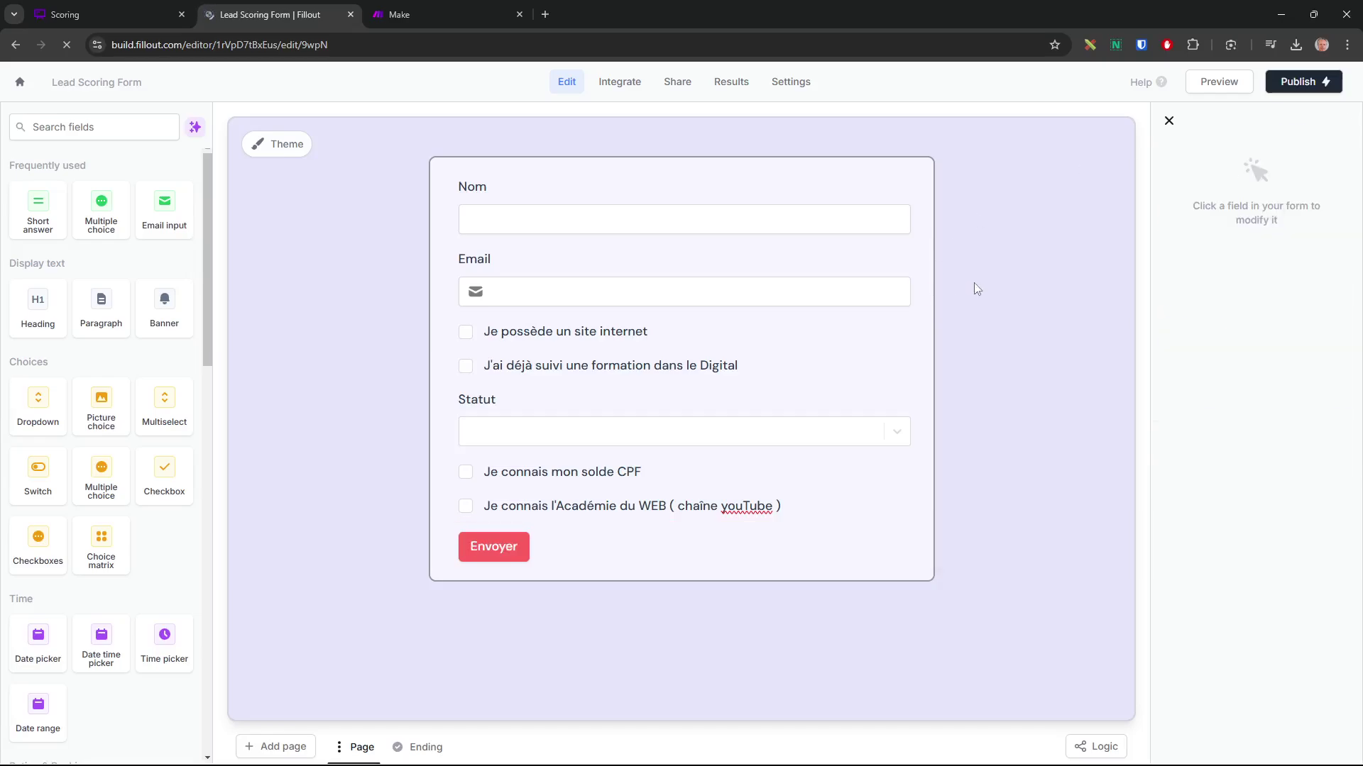
click(787, 82)
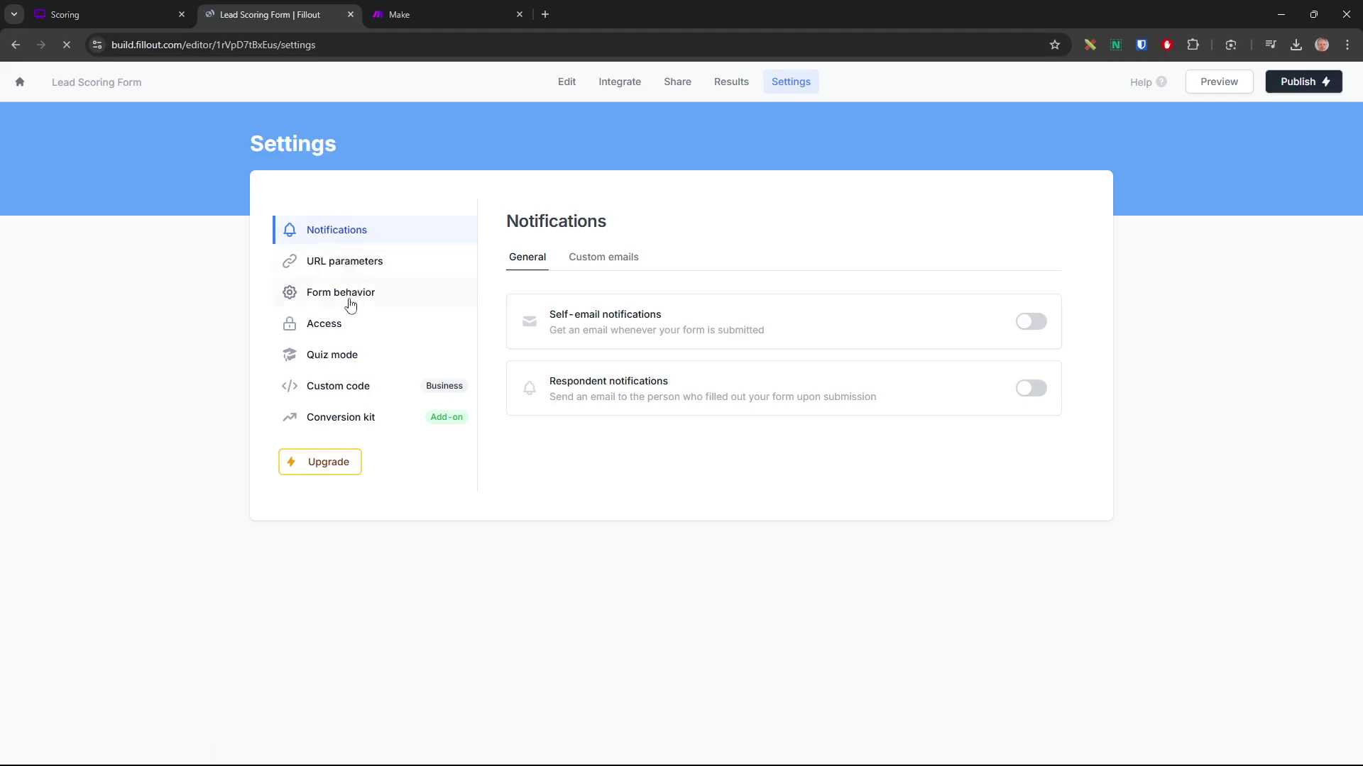
click(358, 268)
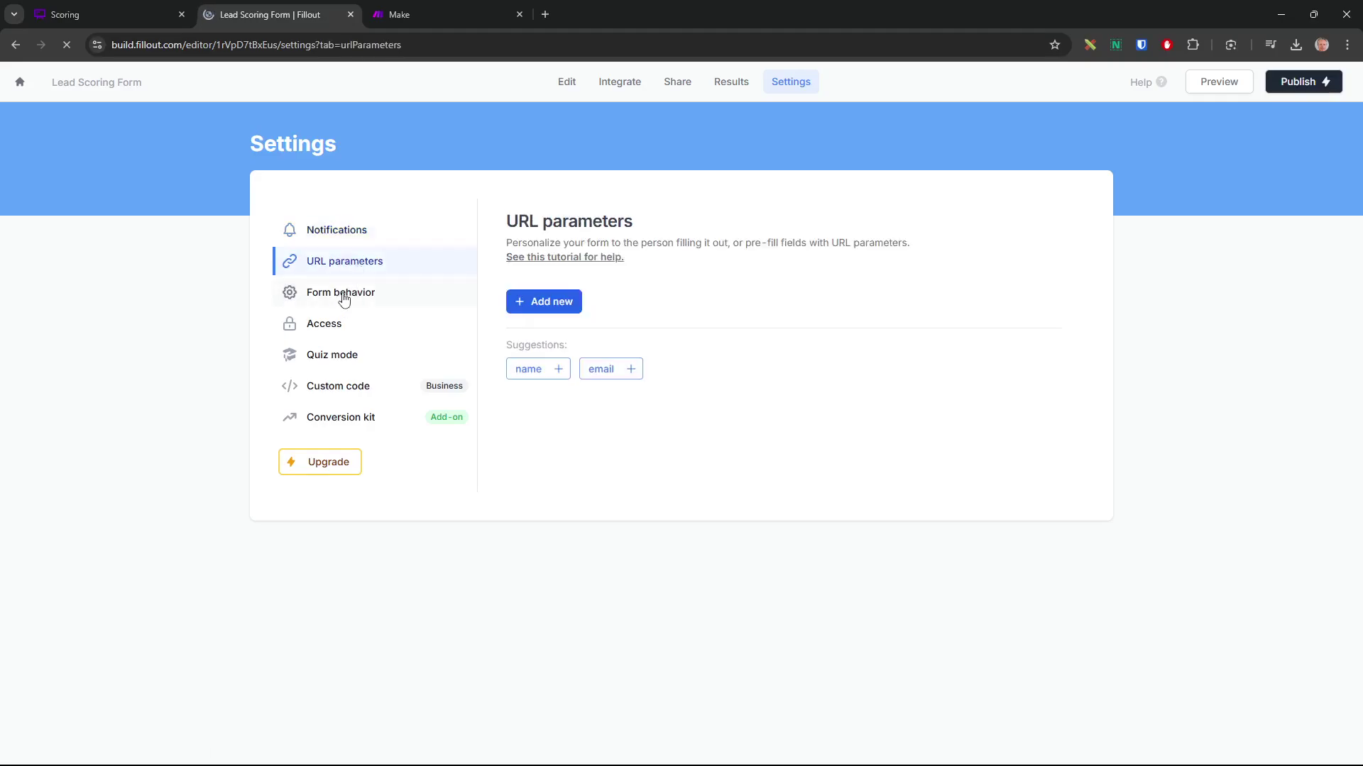
click(344, 300)
click(328, 327)
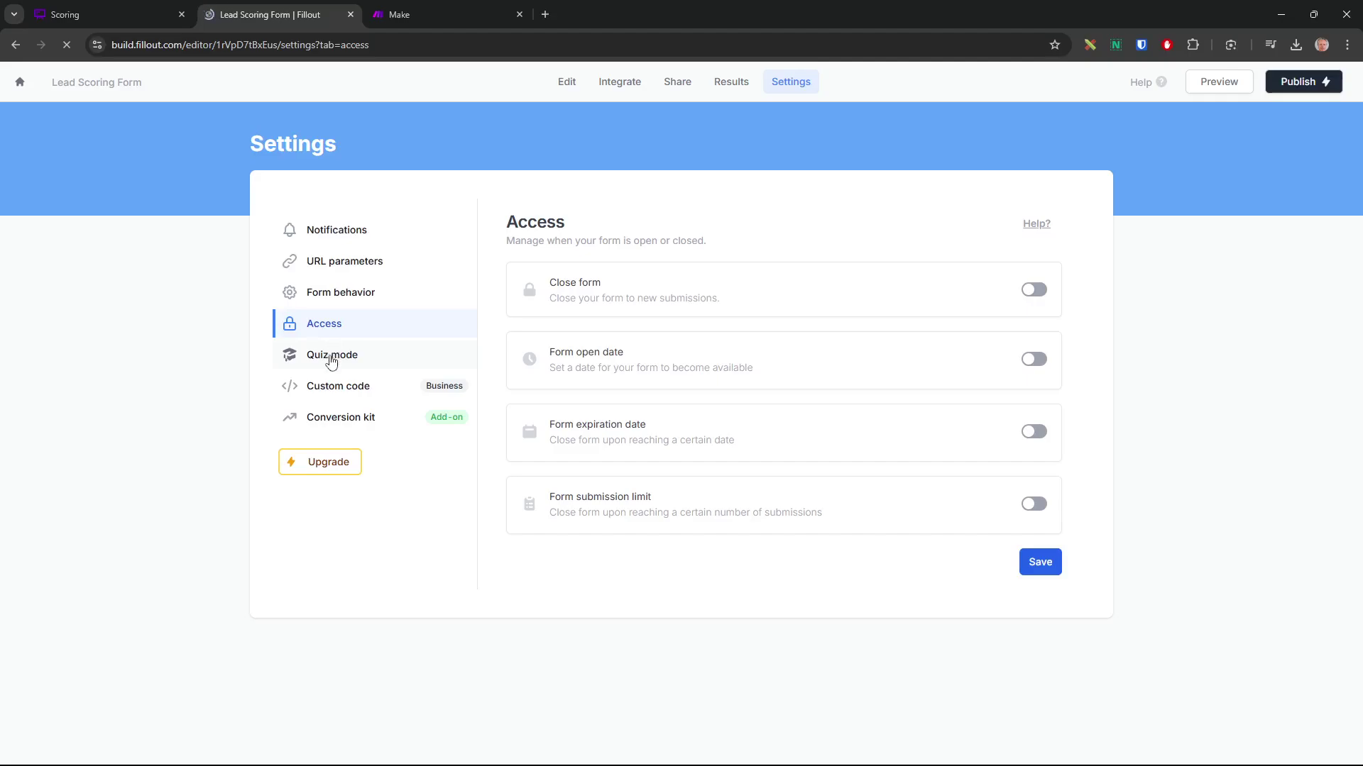
click(348, 245)
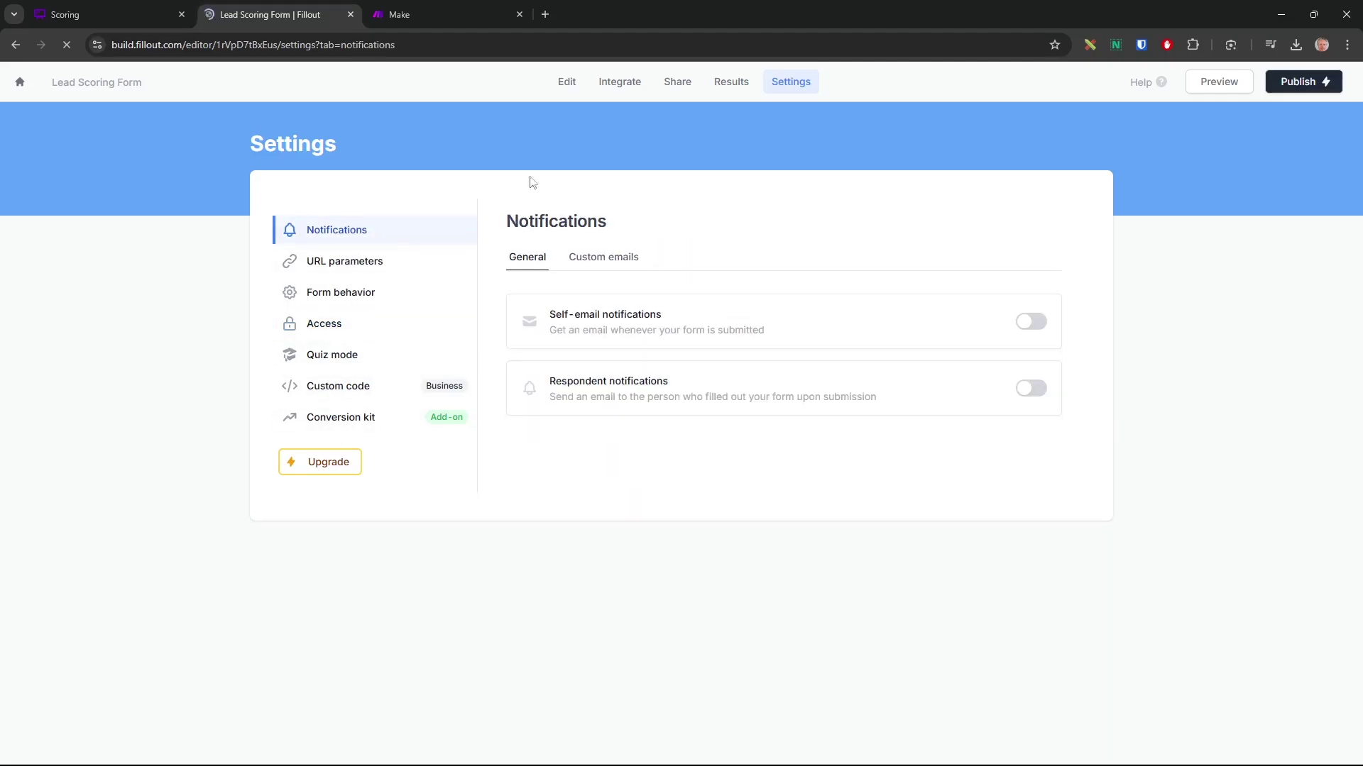
click(567, 88)
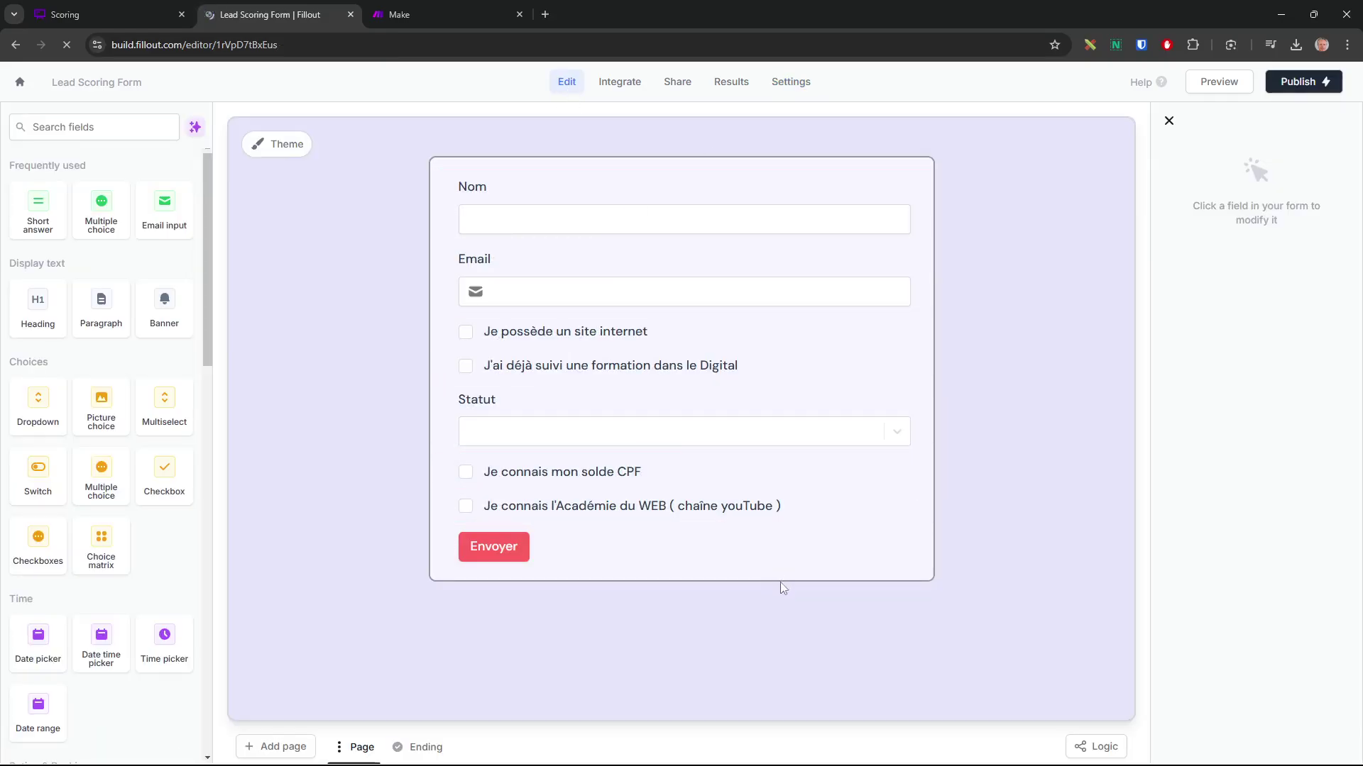
Publish the Lead Scoring Form and dismiss the published-form sharing panel
click(1301, 82)
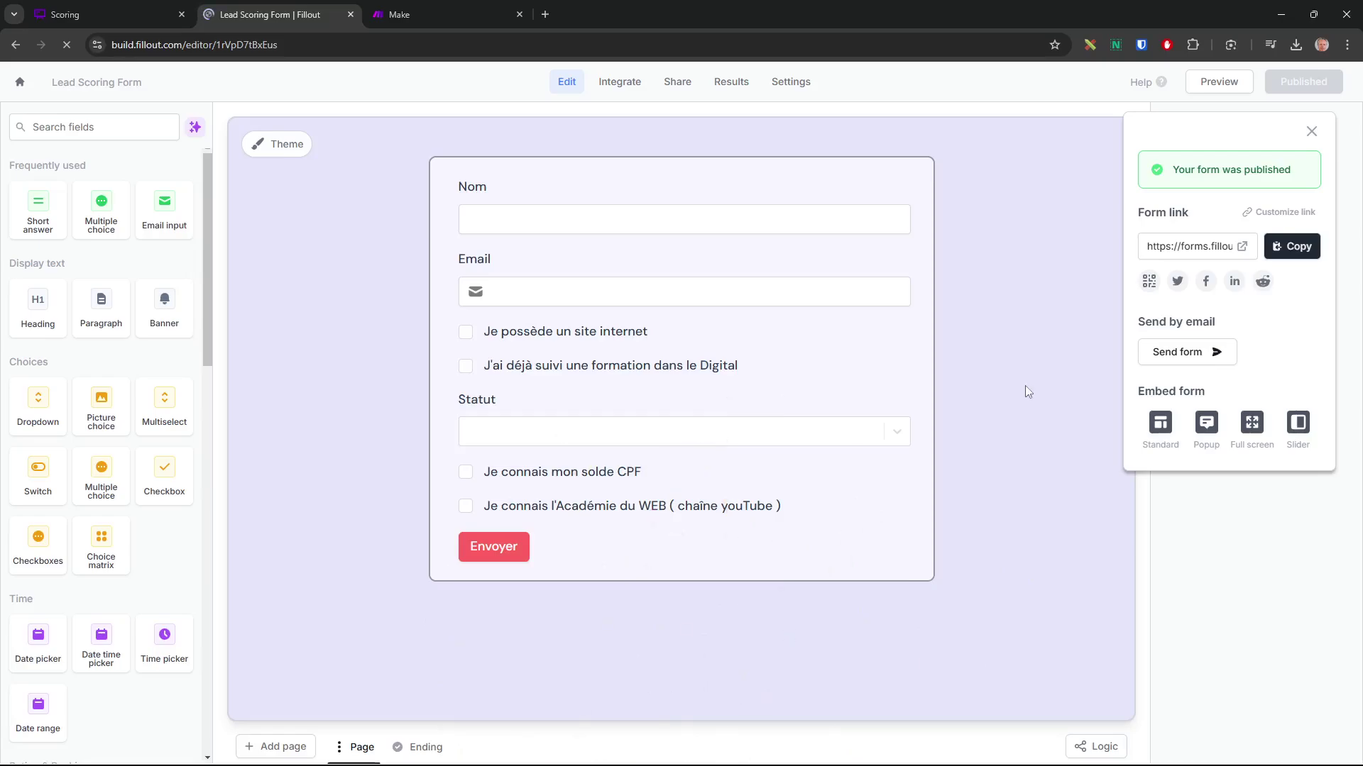
click(1311, 131)
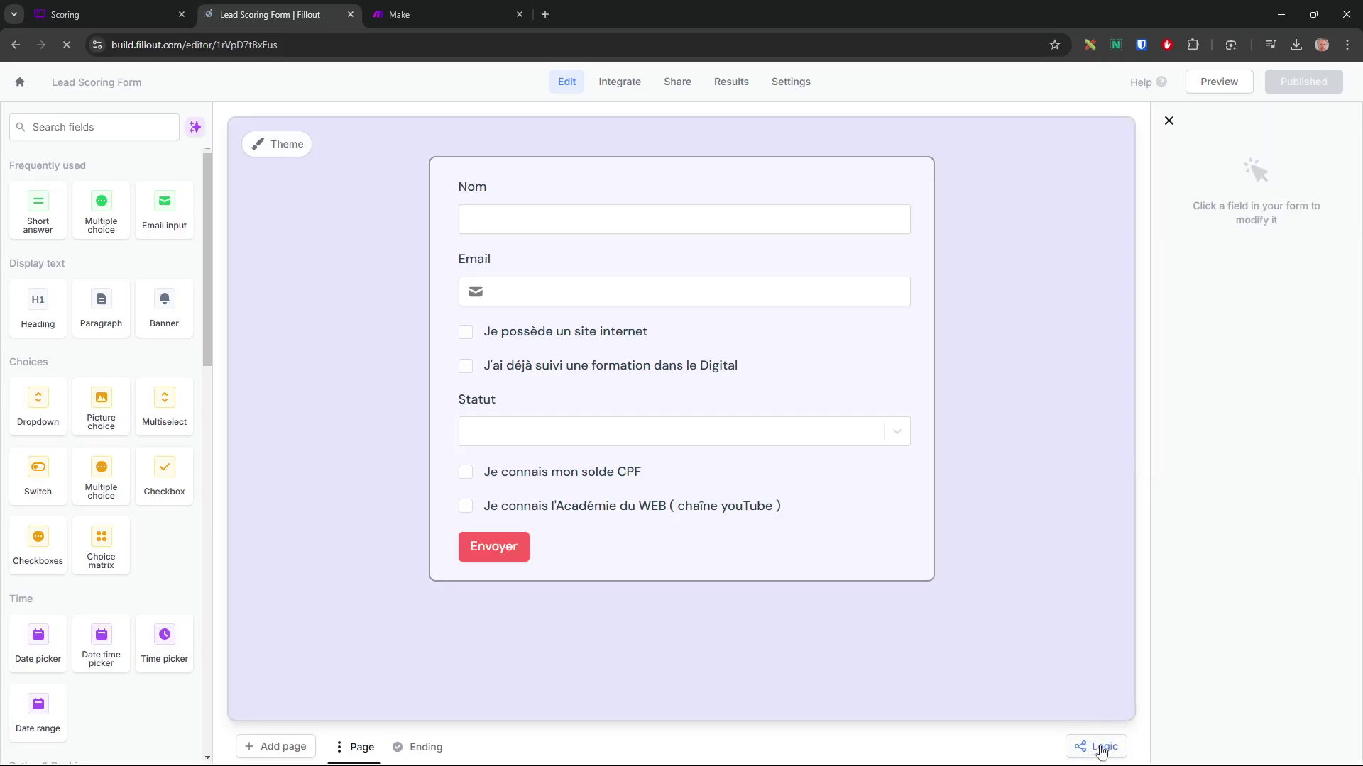
In the form's Logic calculations, draft a number-type calculation named 'Score', checking the scoring board
click(1098, 747)
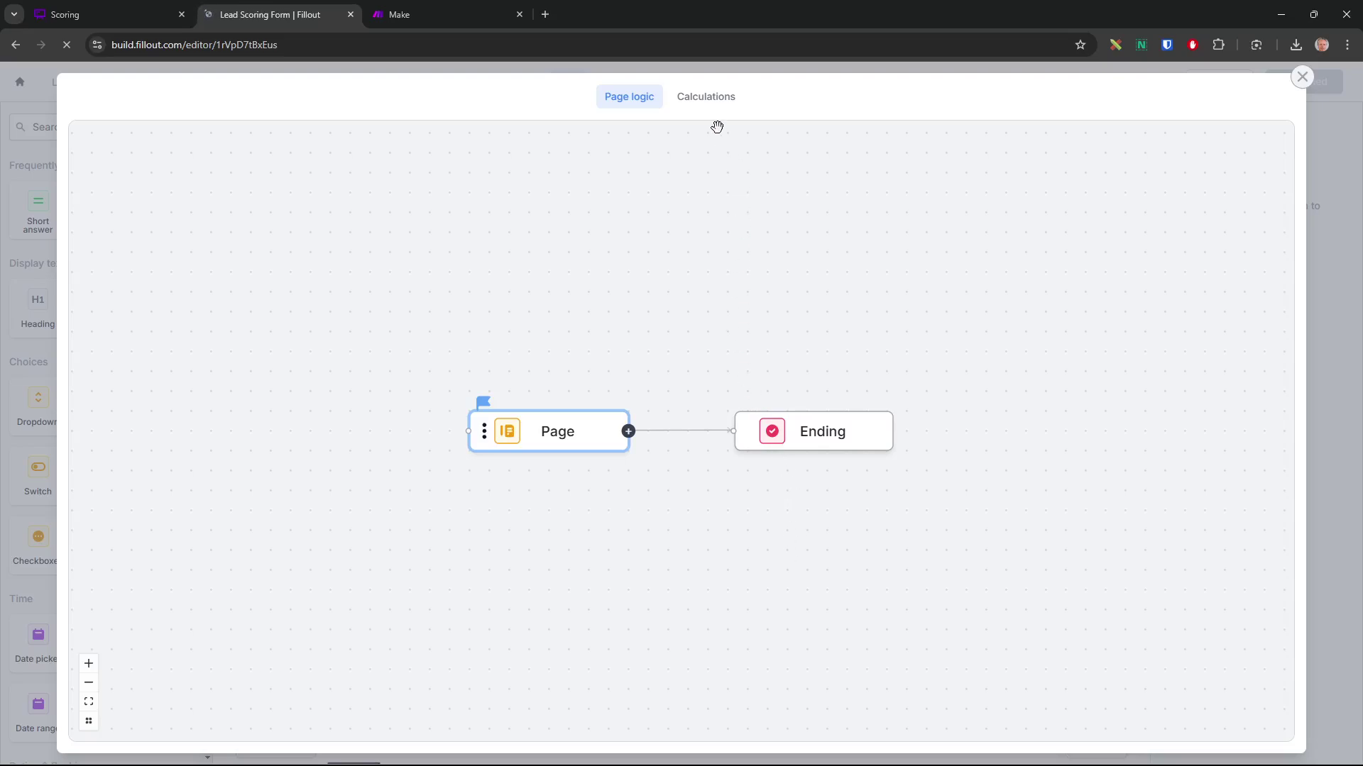
click(717, 105)
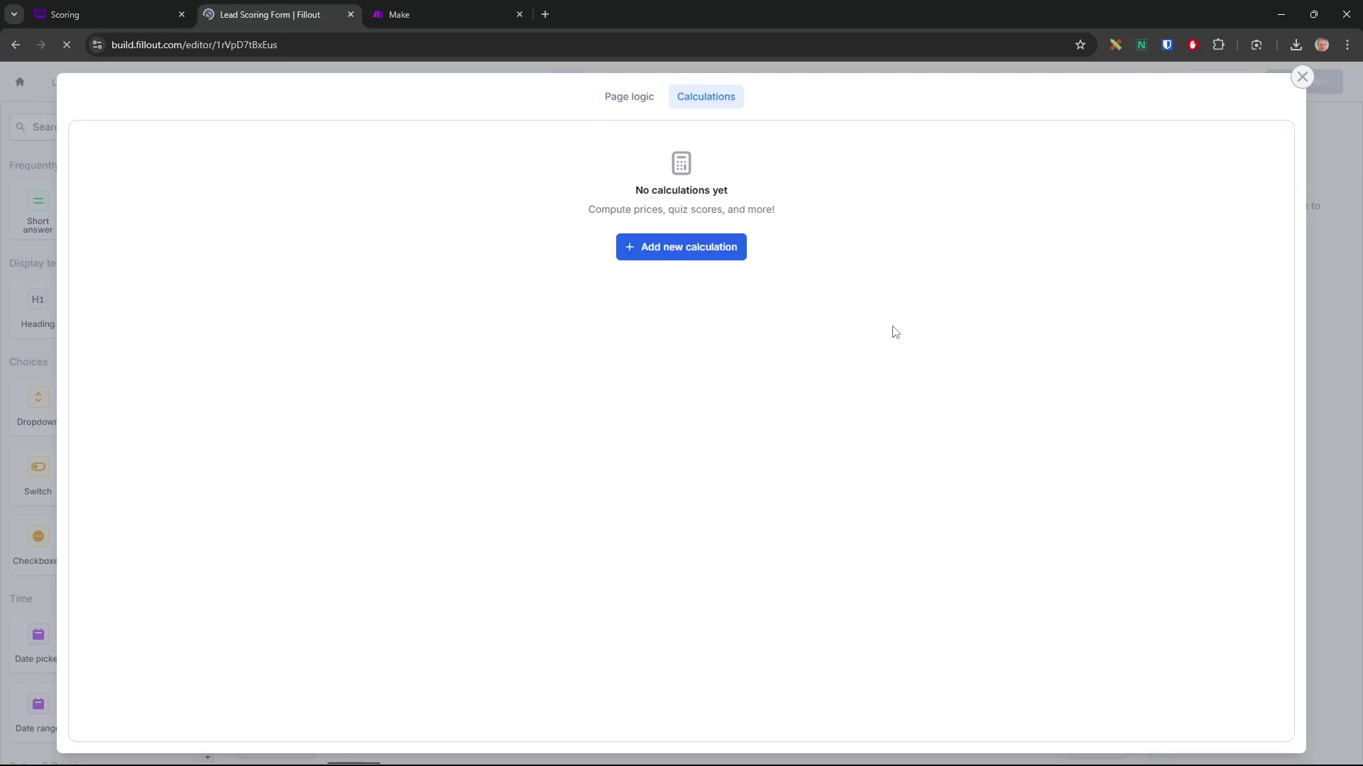
click(716, 246)
click(555, 245)
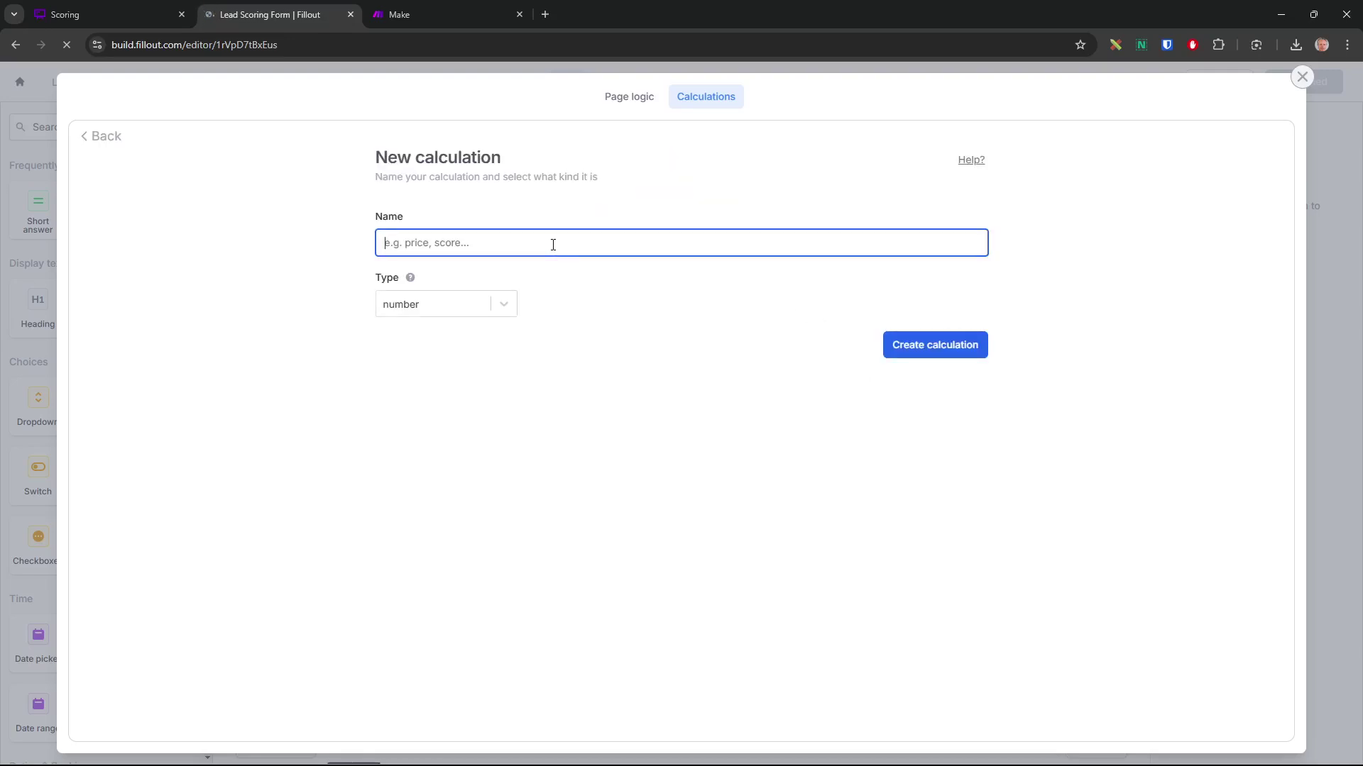
text(Score)
click(490, 309)
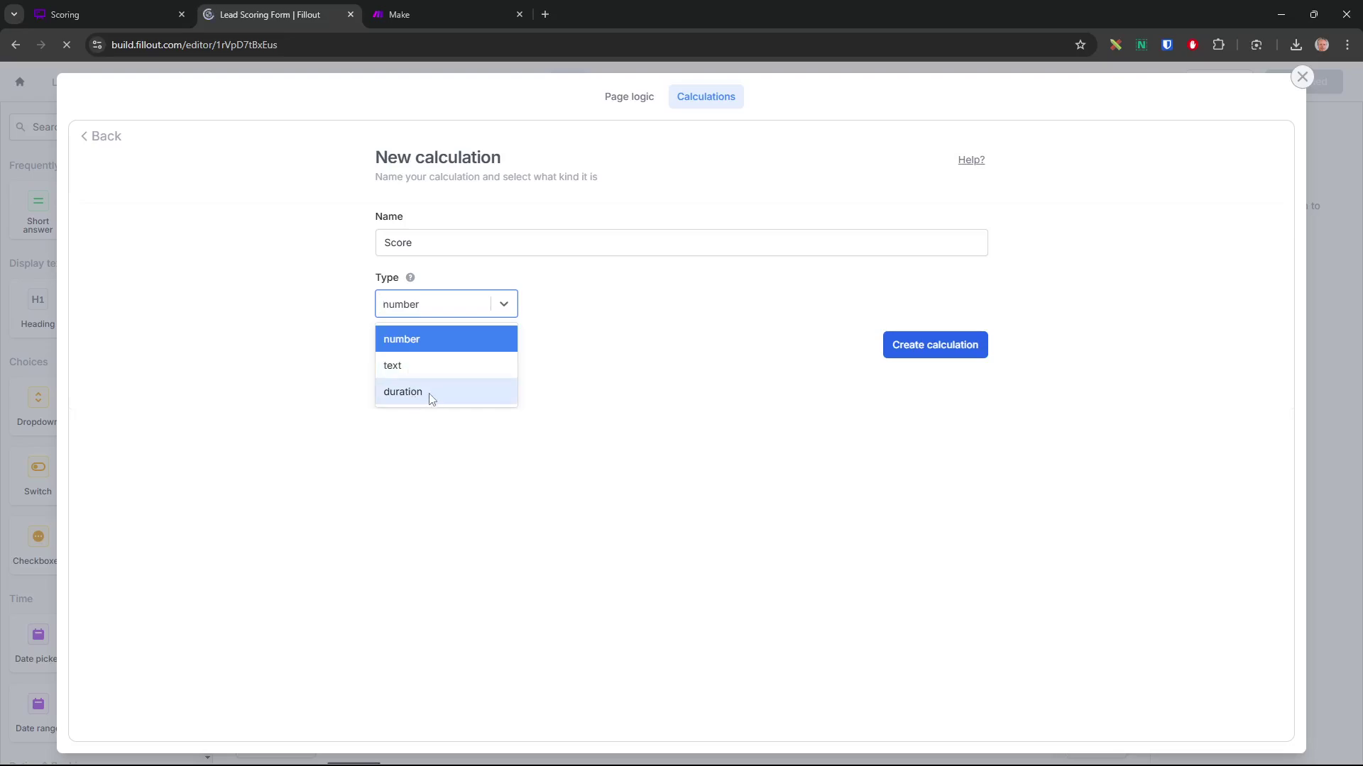
click(417, 340)
drag(426, 243, 380, 242)
click(115, 16)
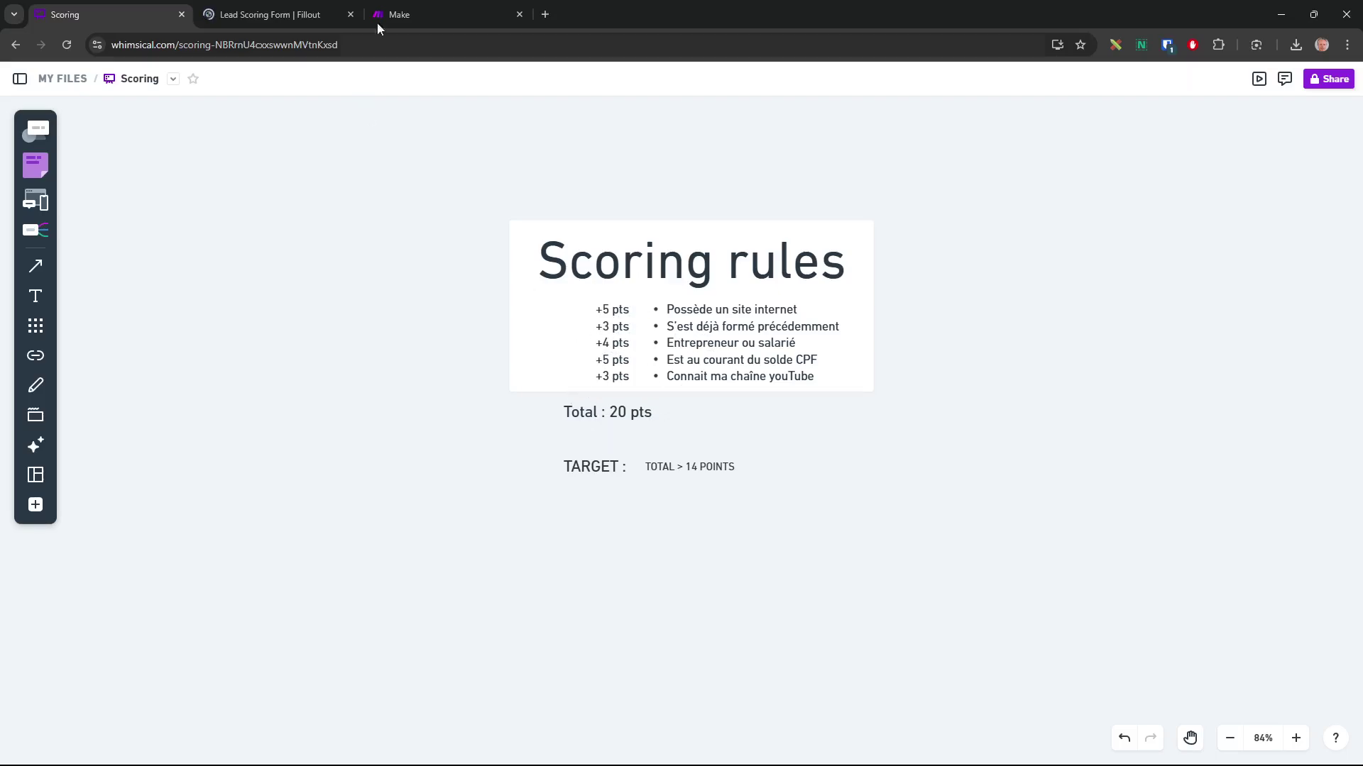
click(310, 17)
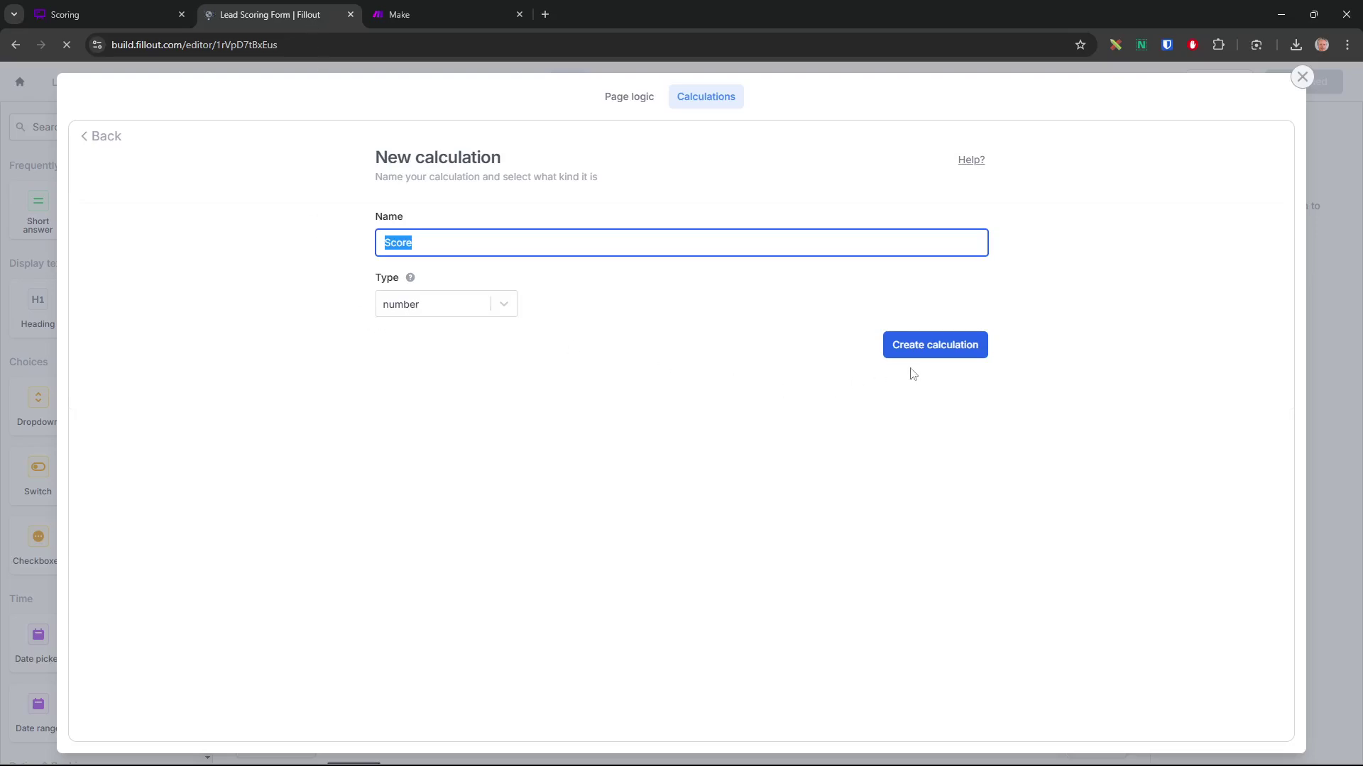
Create the Score calculation with initial value 0 and add an empty first rule
click(941, 346)
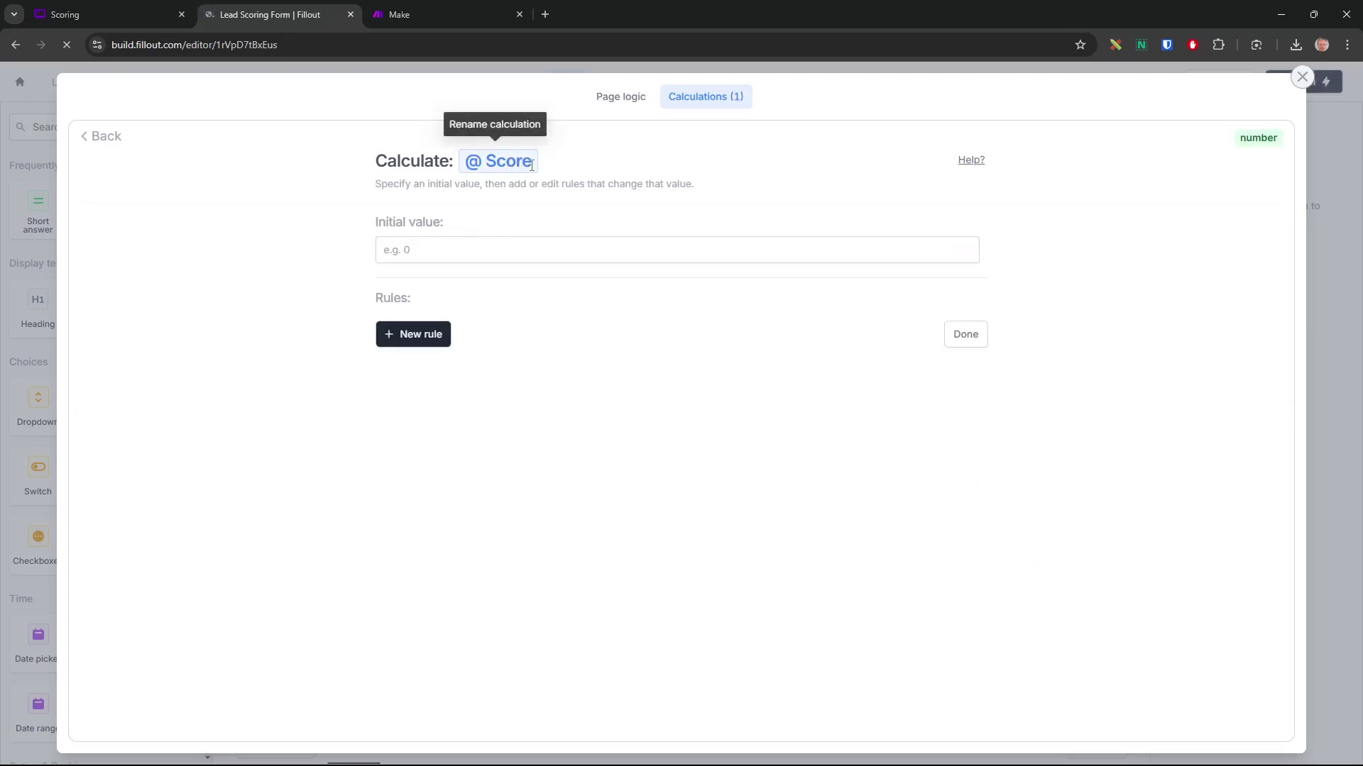
click(462, 249)
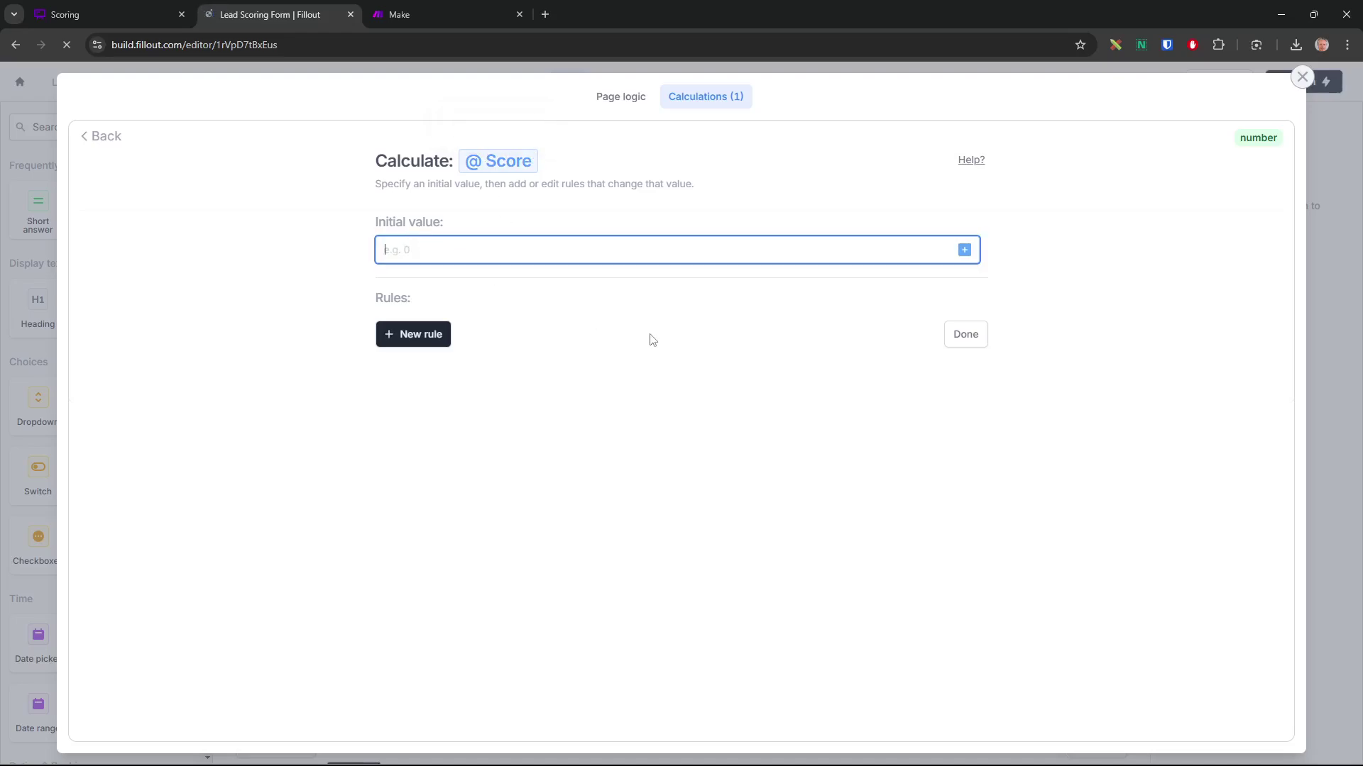
text(0)
click(617, 384)
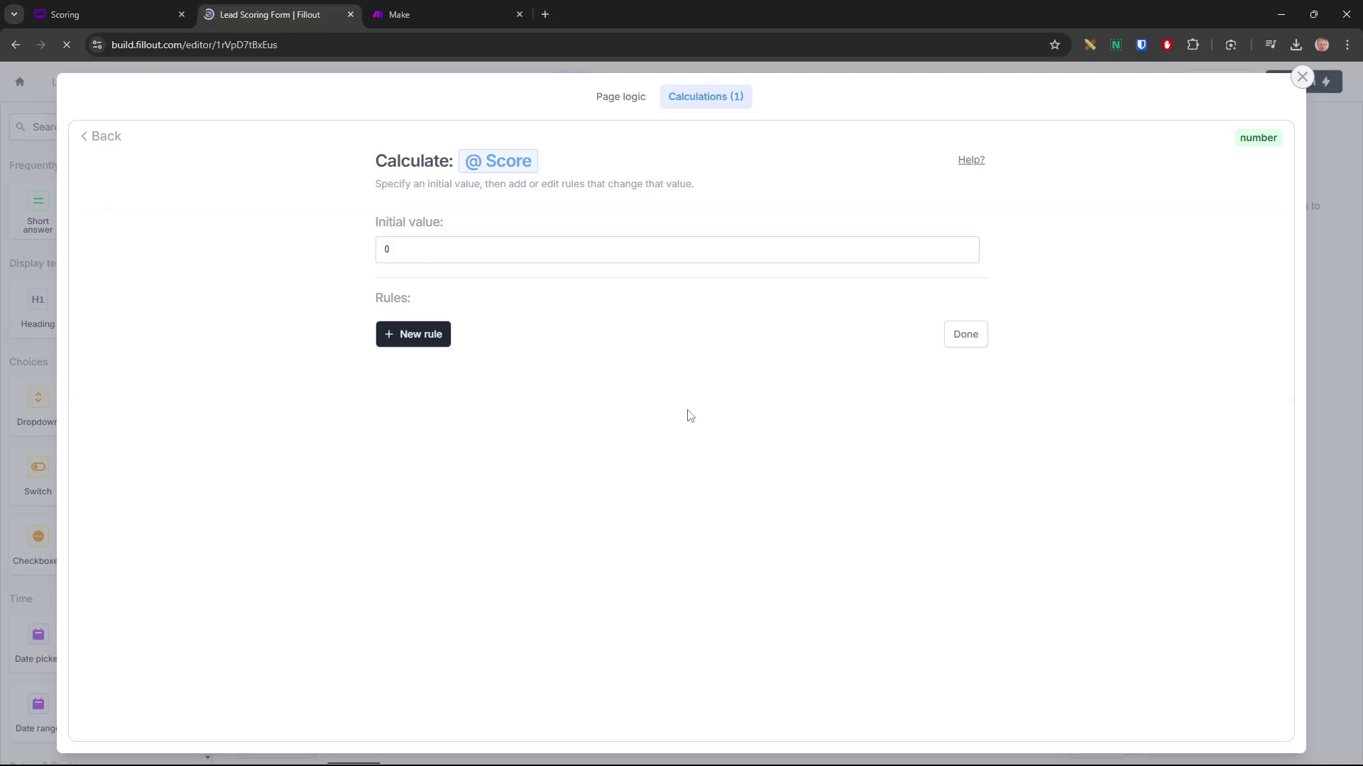
click(415, 342)
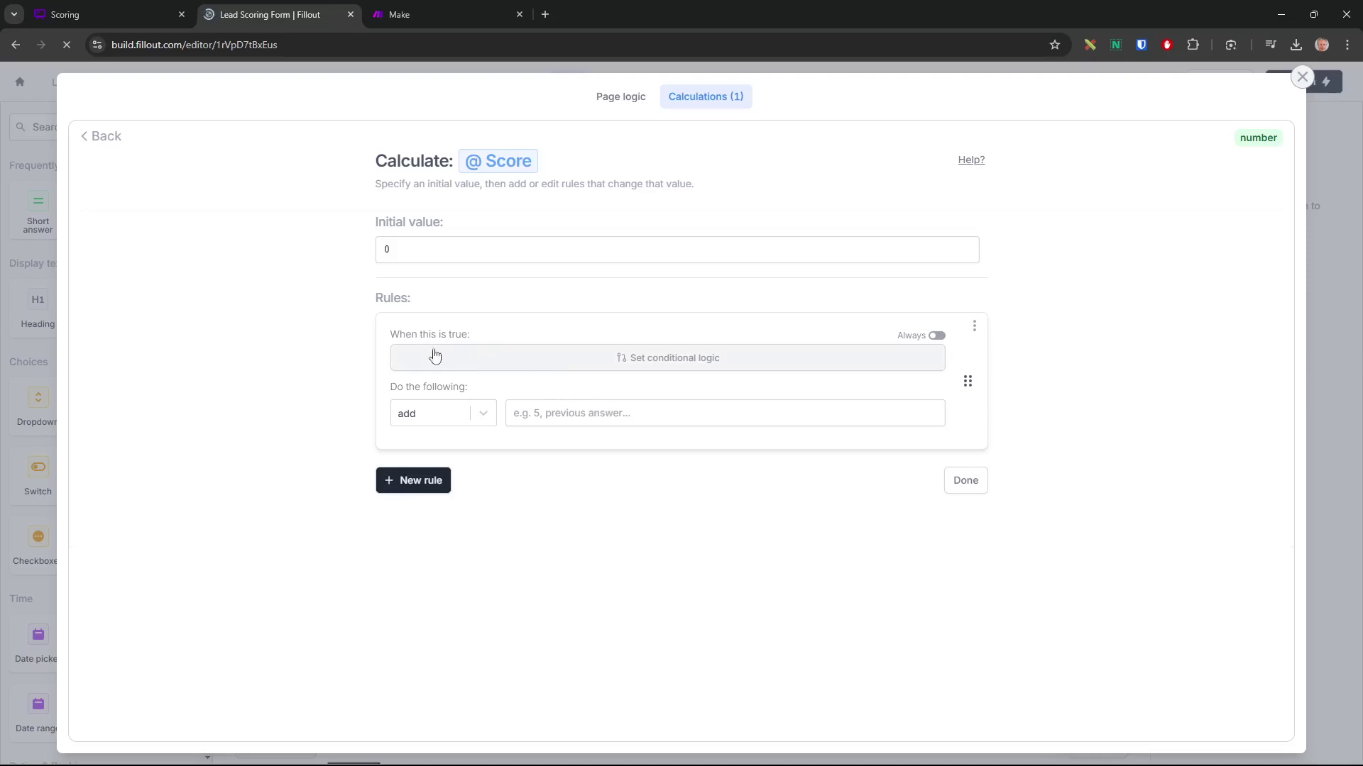
Give the first rule the condition 'Je possède un site internet' is set
click(657, 363)
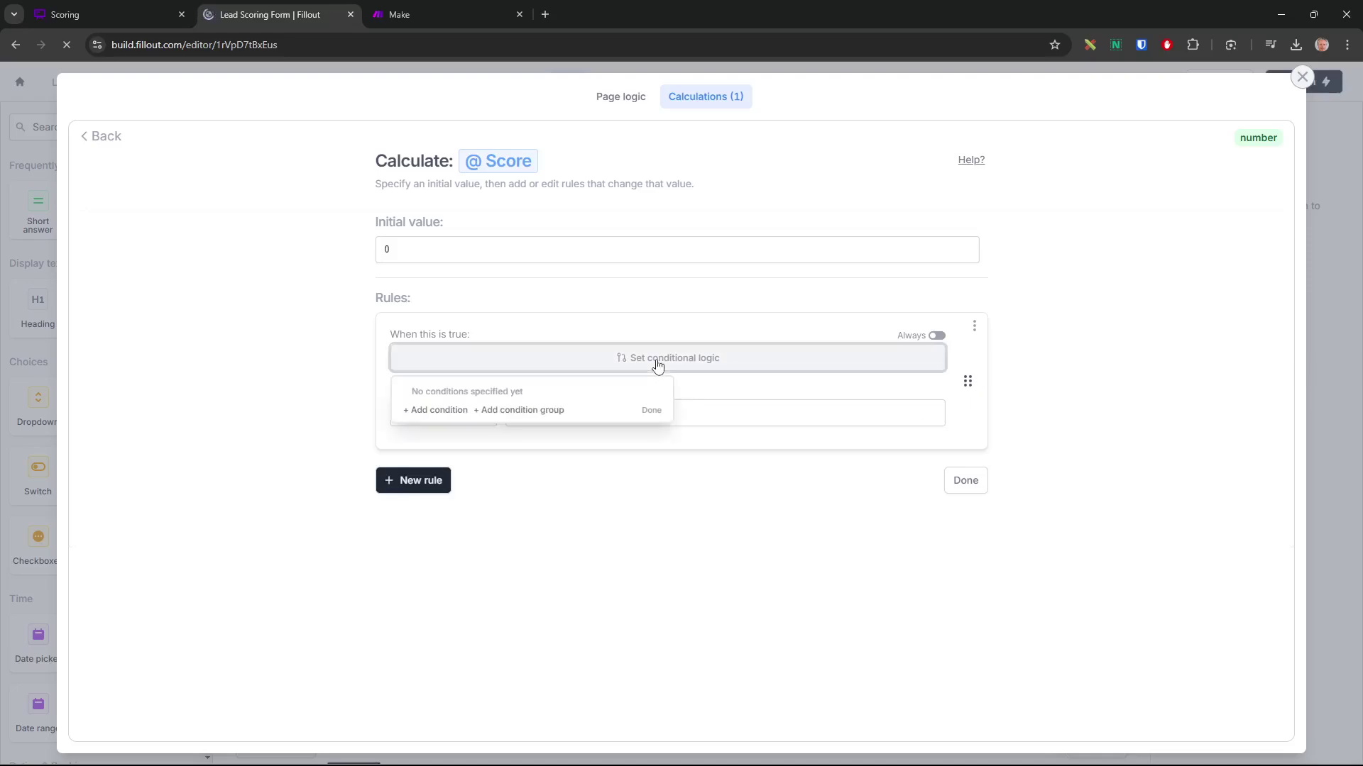
click(435, 411)
click(477, 409)
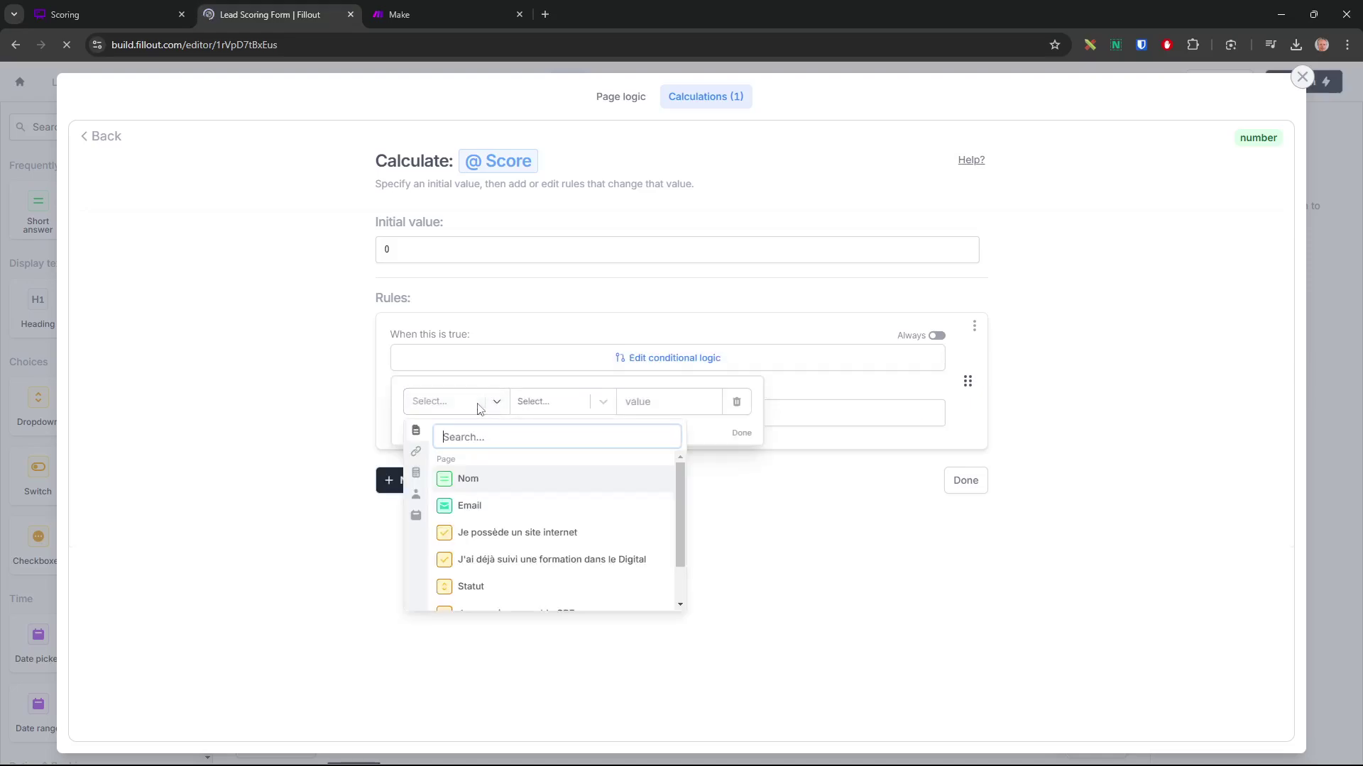
click(494, 539)
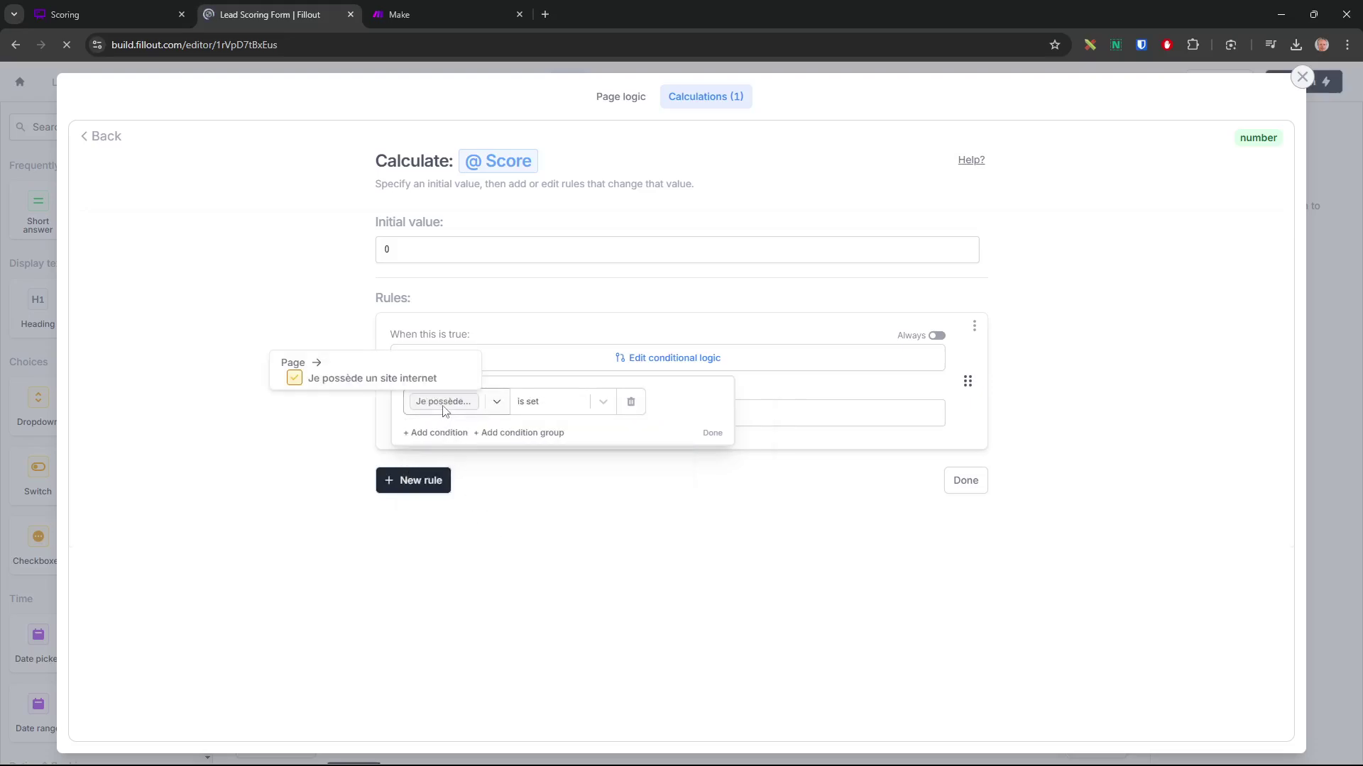
click(550, 406)
click(533, 438)
click(603, 403)
click(577, 446)
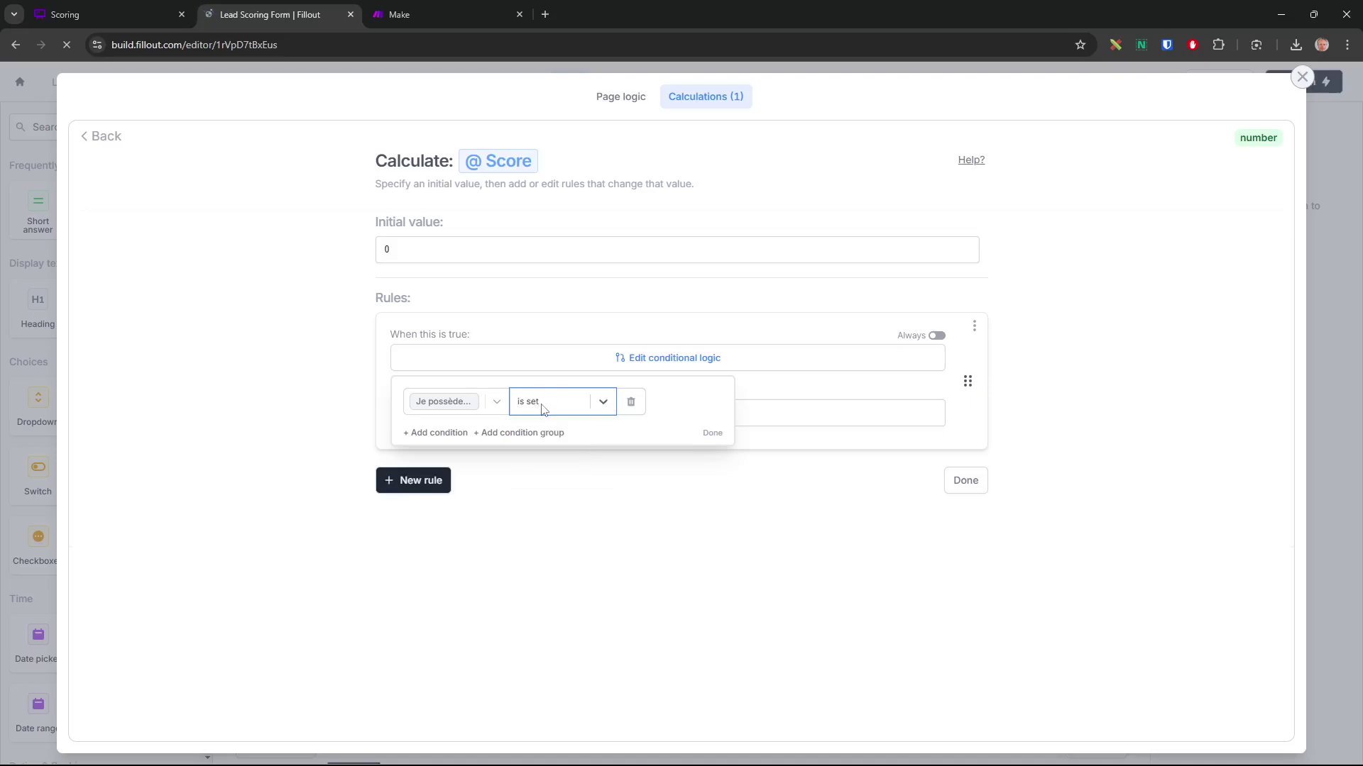
click(712, 434)
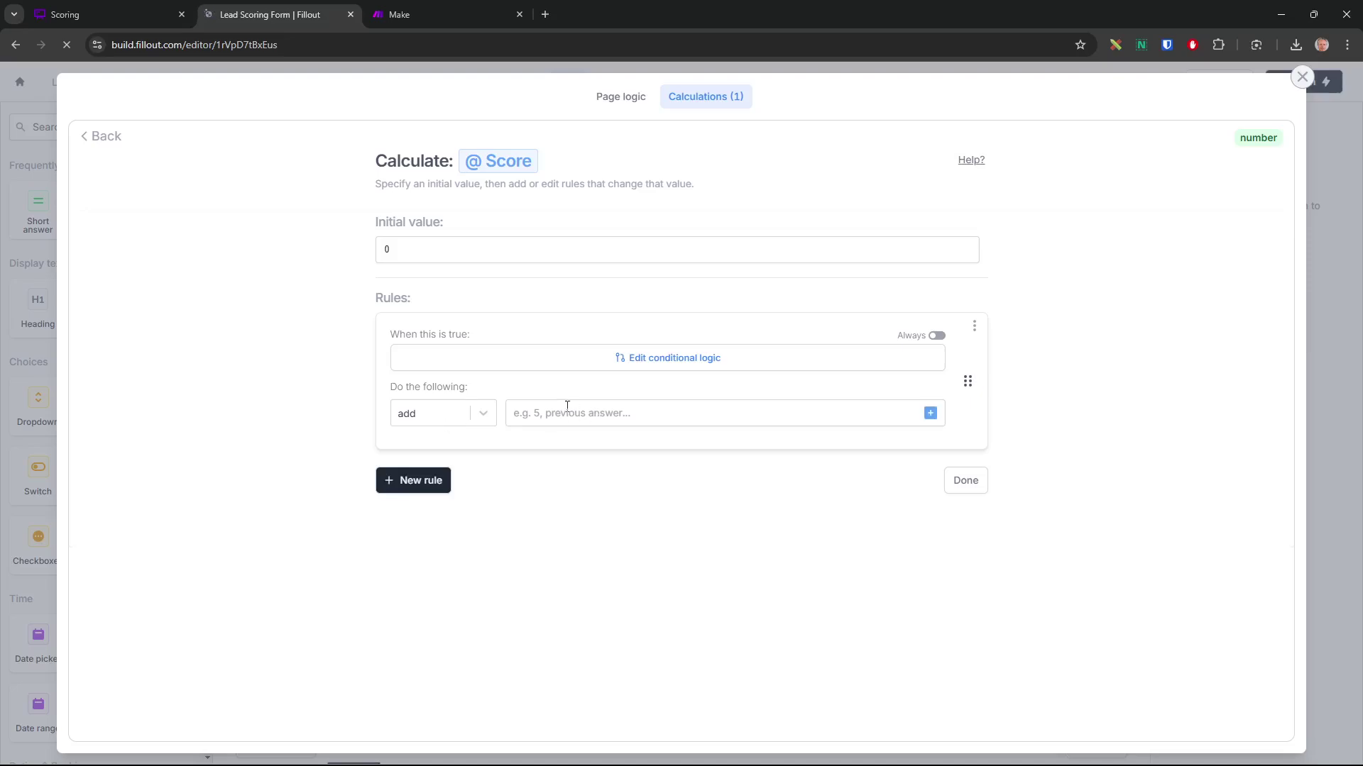
Check the Scoring rules board and enter 5 as the first rule's points
click(116, 12)
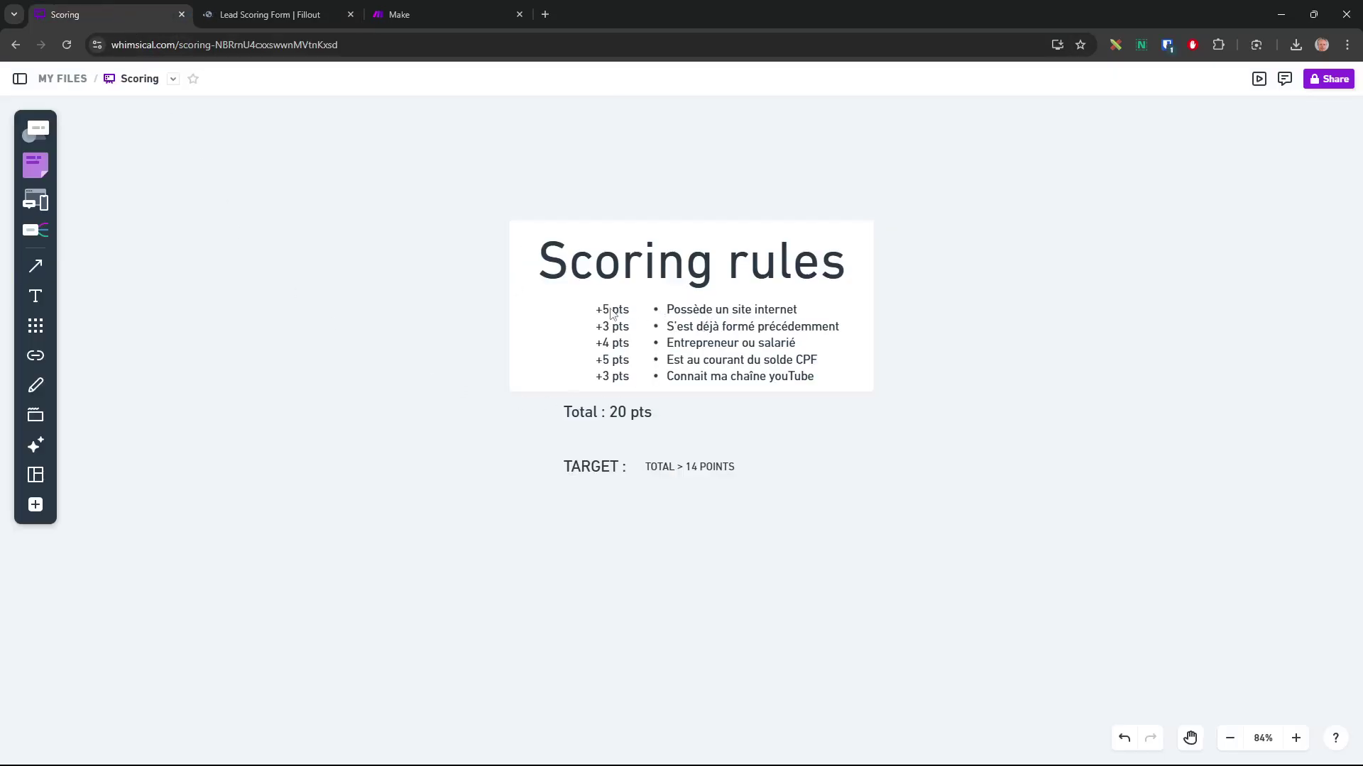
click(283, 15)
click(585, 416)
text(5)
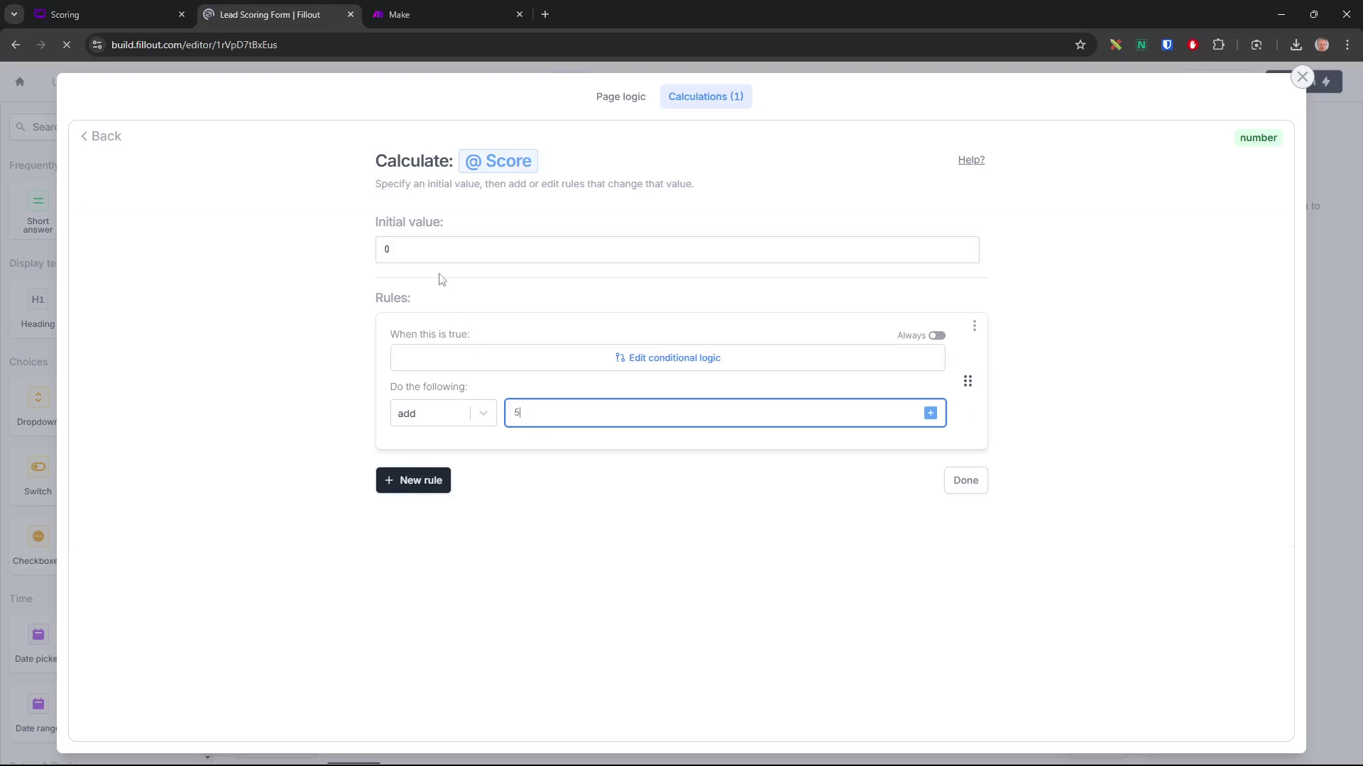
Add a second rule conditioned on 'J'ai déjà suivi une formation dans le Digital' being set
click(424, 488)
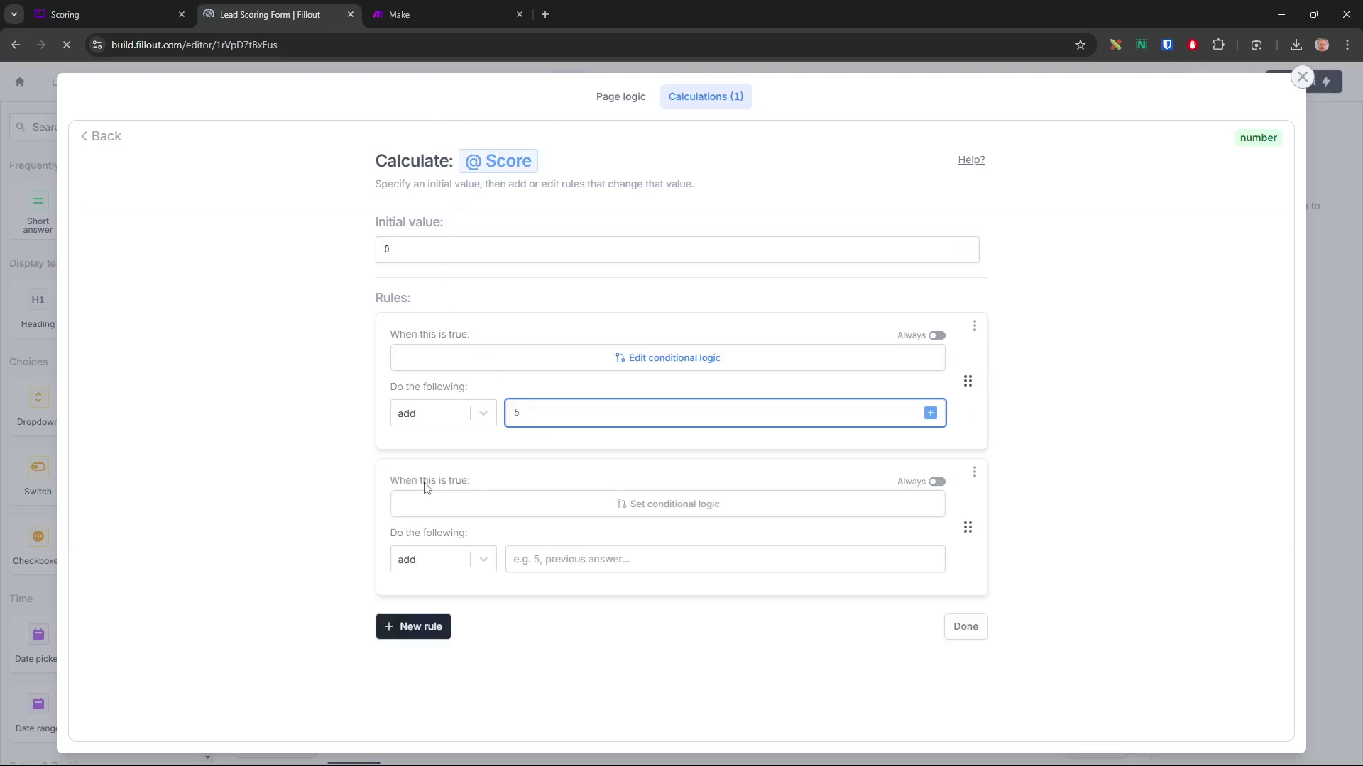
click(631, 515)
click(426, 557)
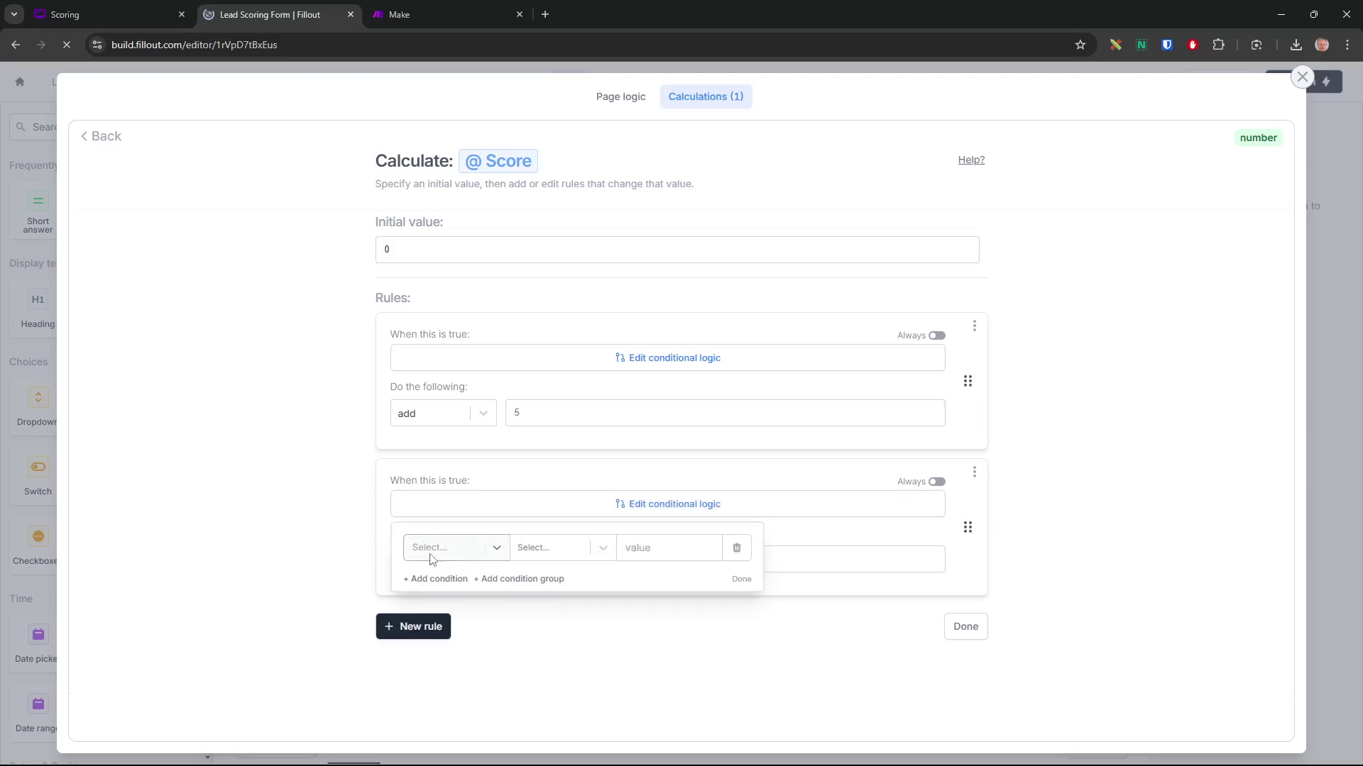
click(460, 552)
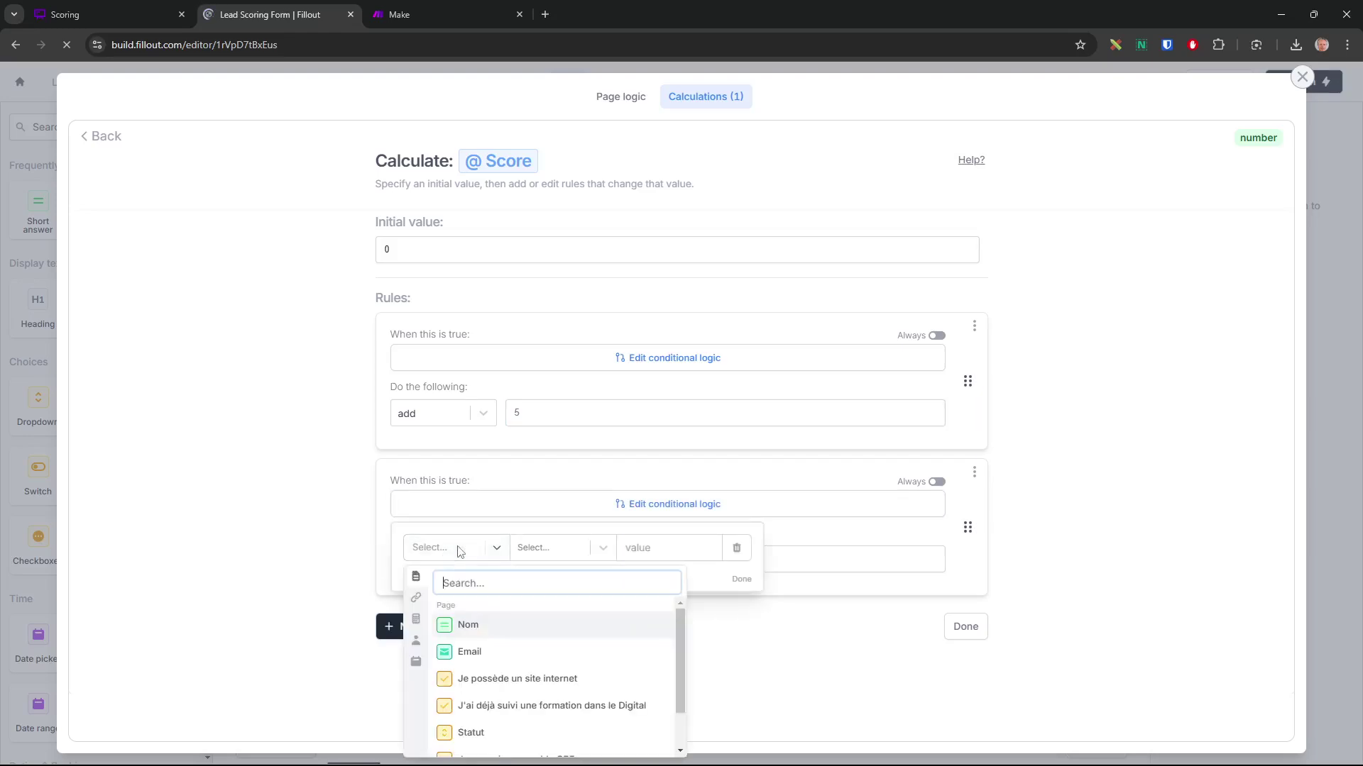
click(512, 710)
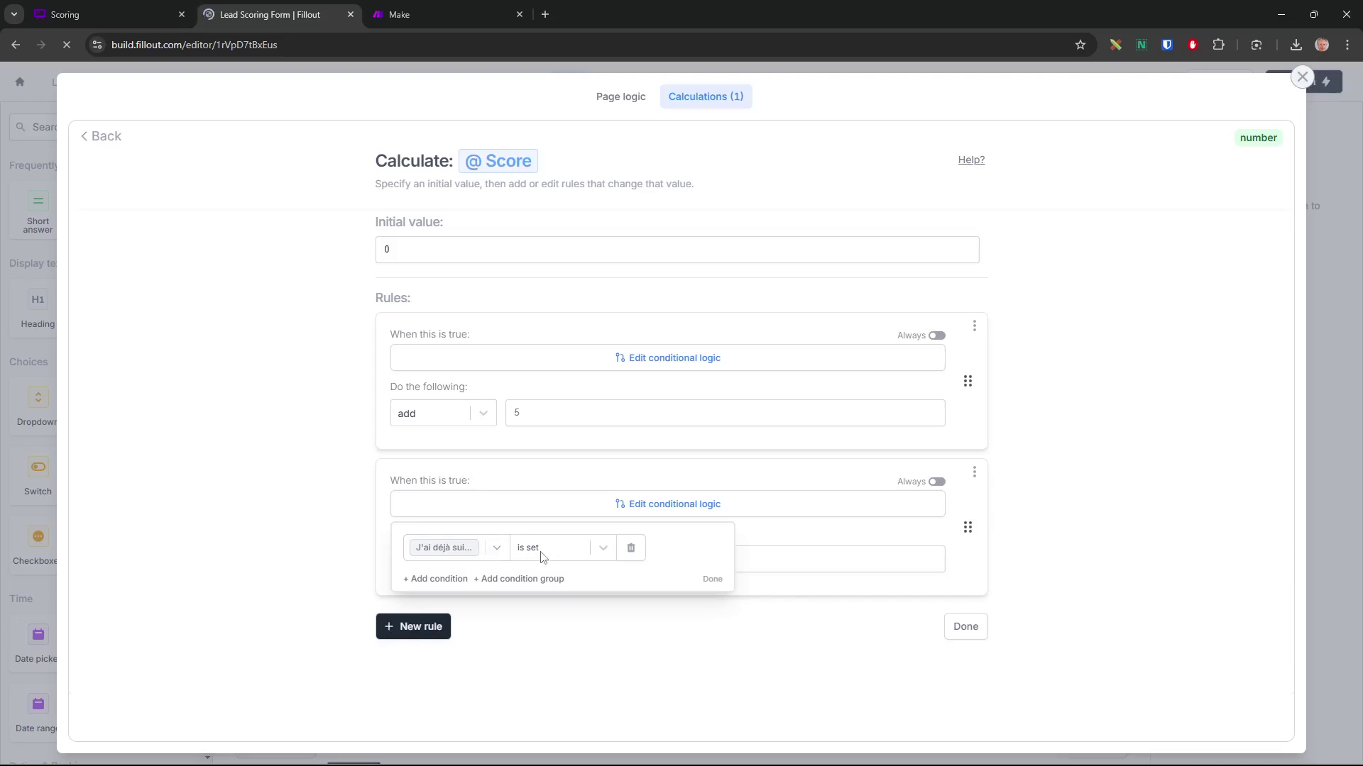
click(714, 581)
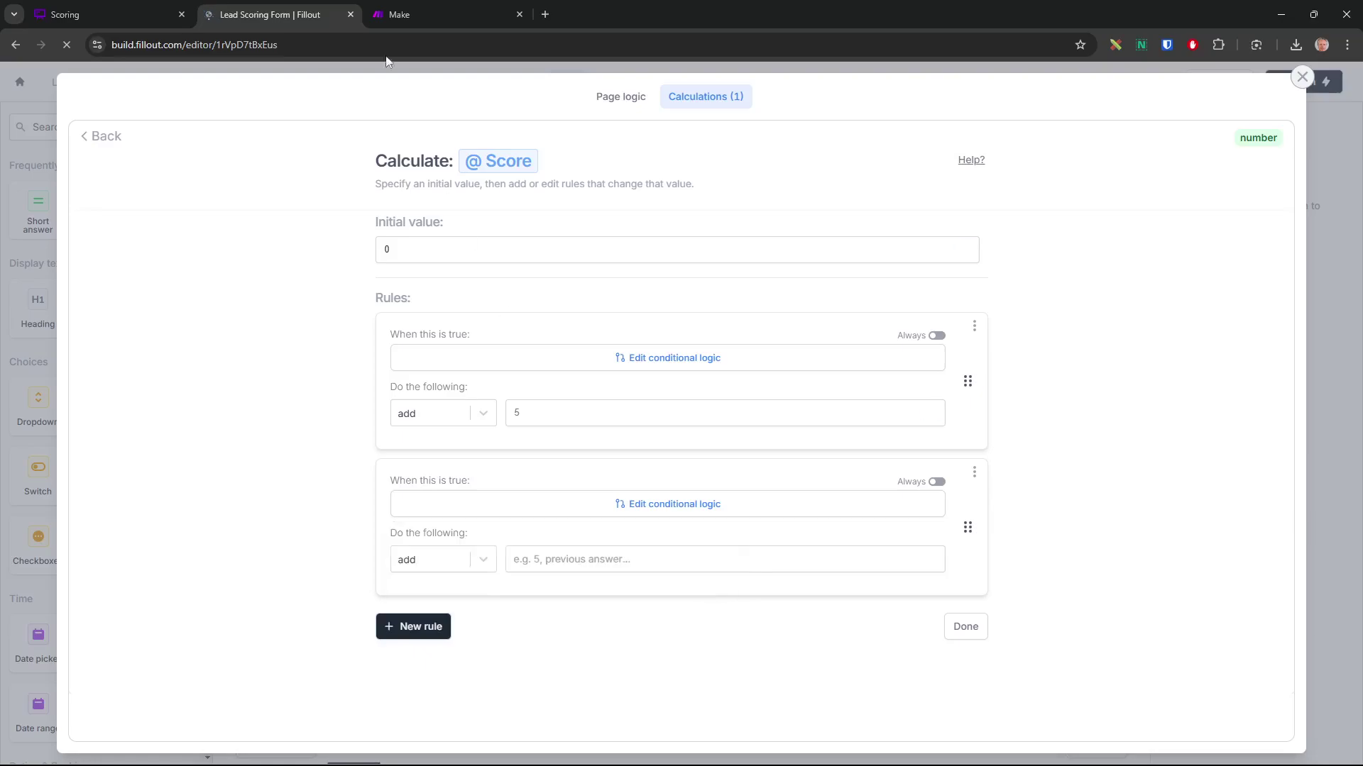
Make the second rule add 3 points, then add an empty third rule
click(104, 15)
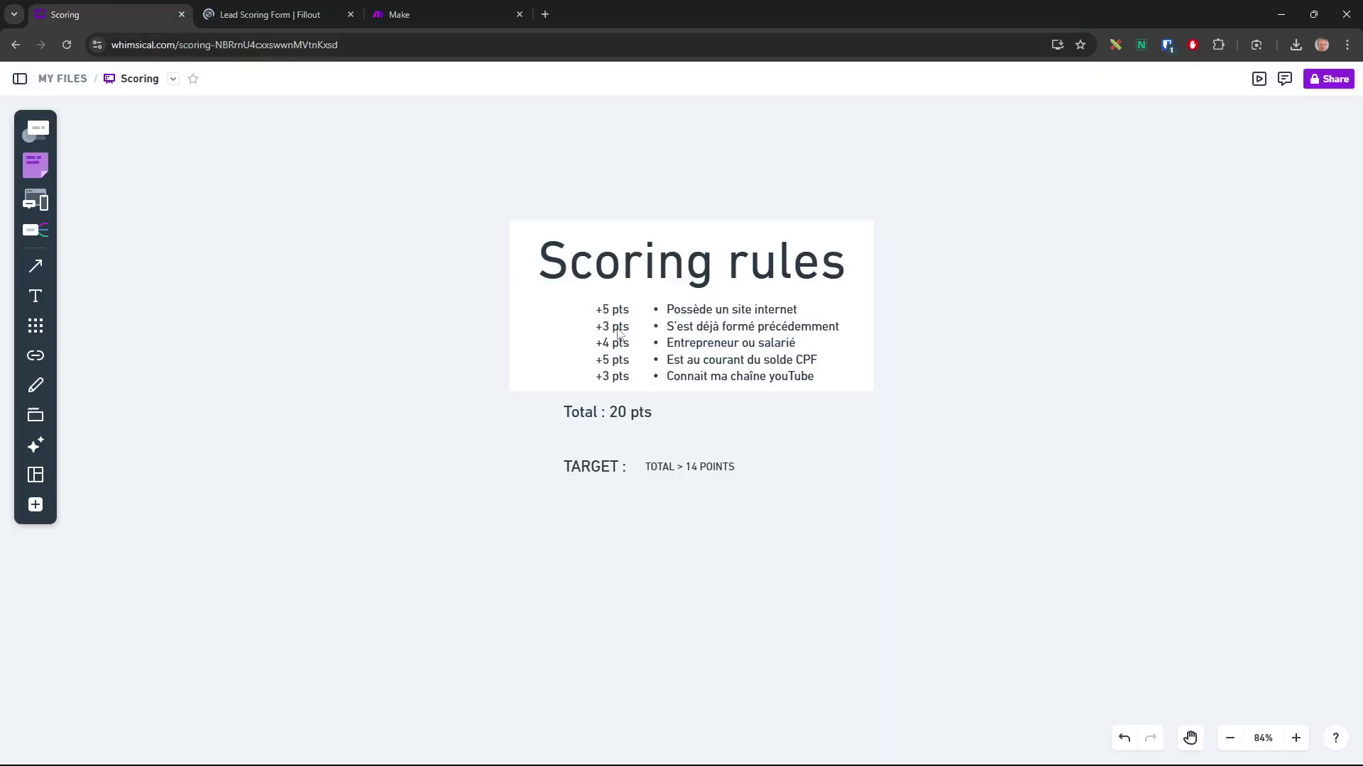
click(305, 15)
click(589, 564)
text(3)
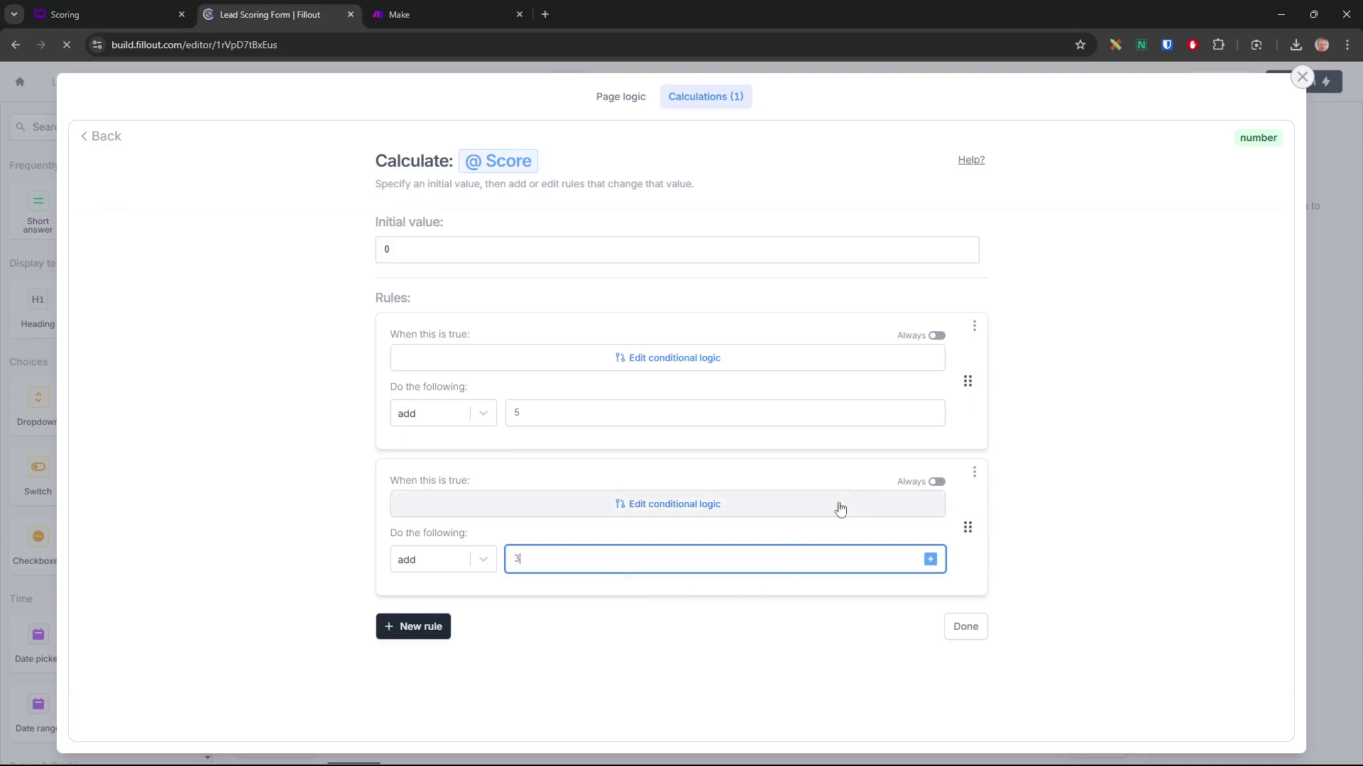
click(408, 626)
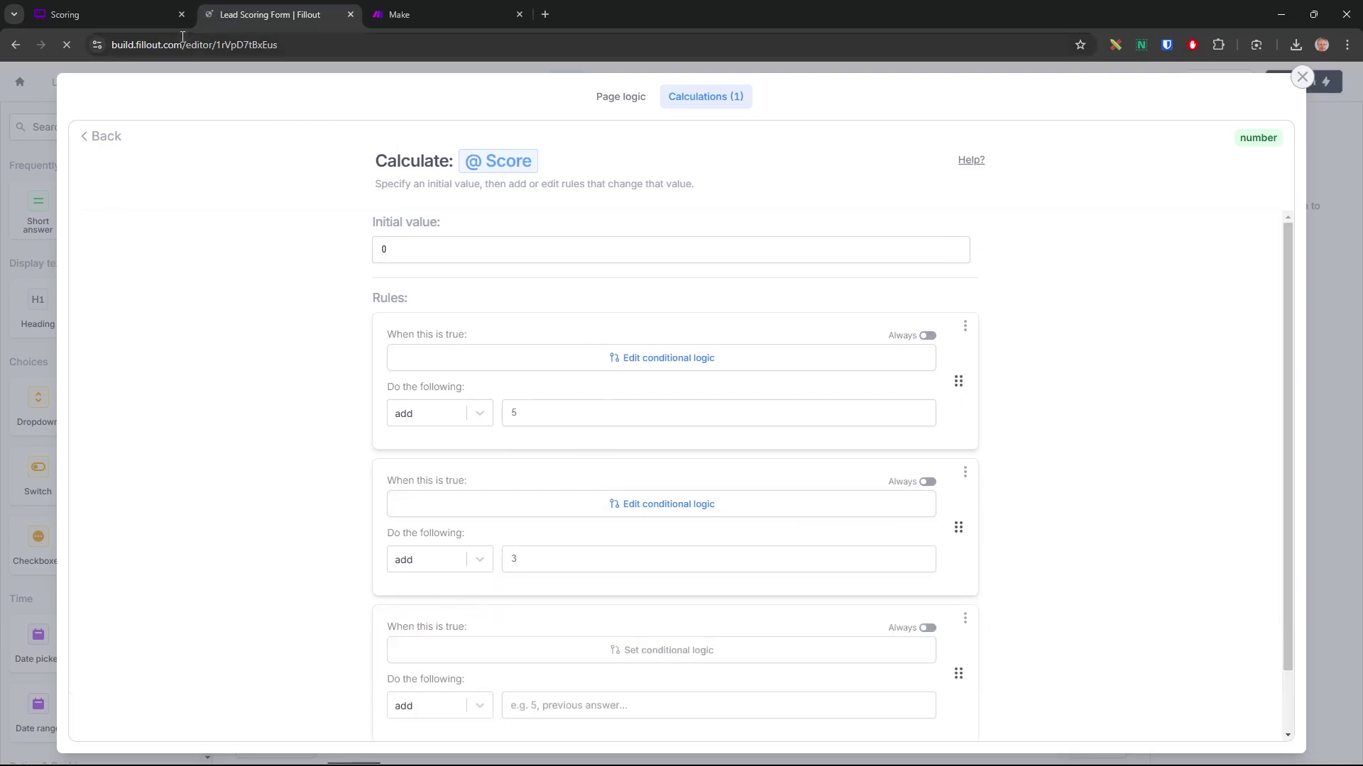
click(149, 17)
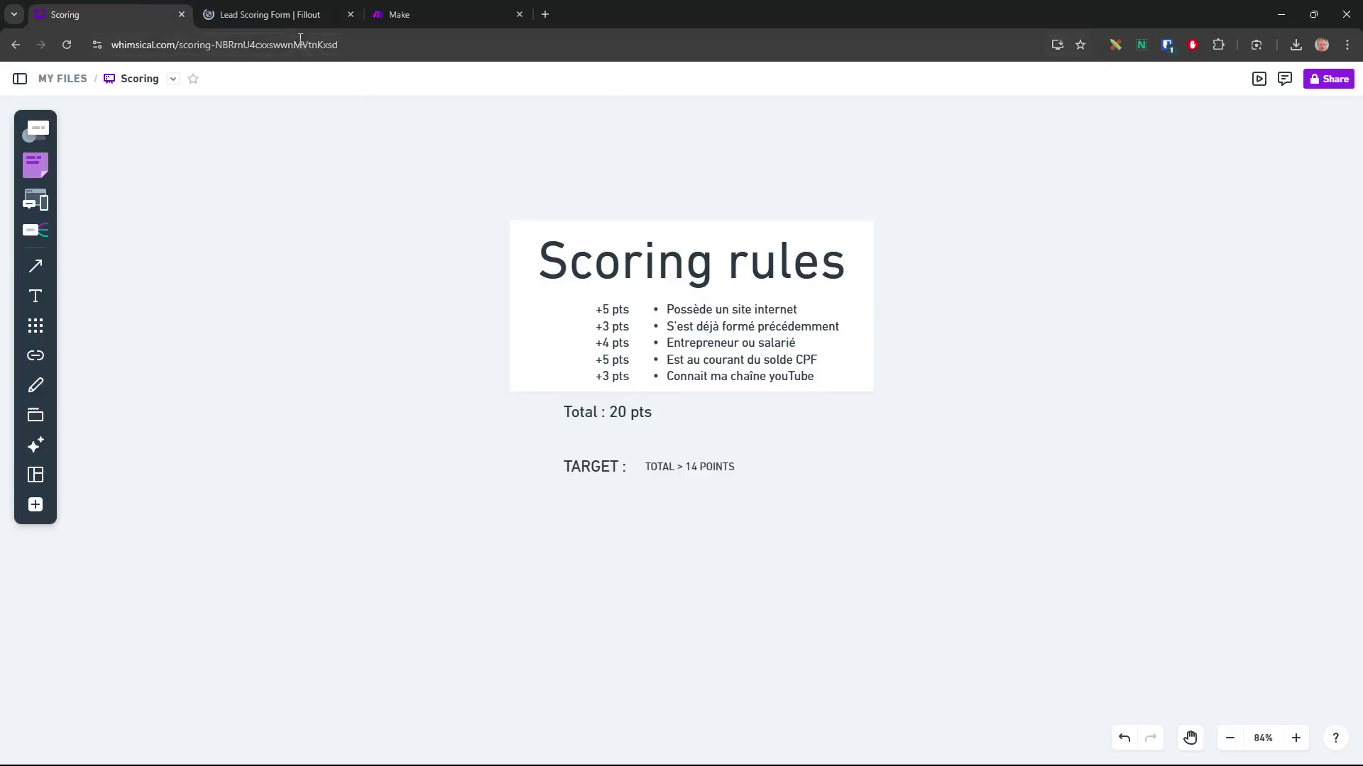
Set the third rule's first condition to Statut equals Salarié
click(287, 21)
click(638, 659)
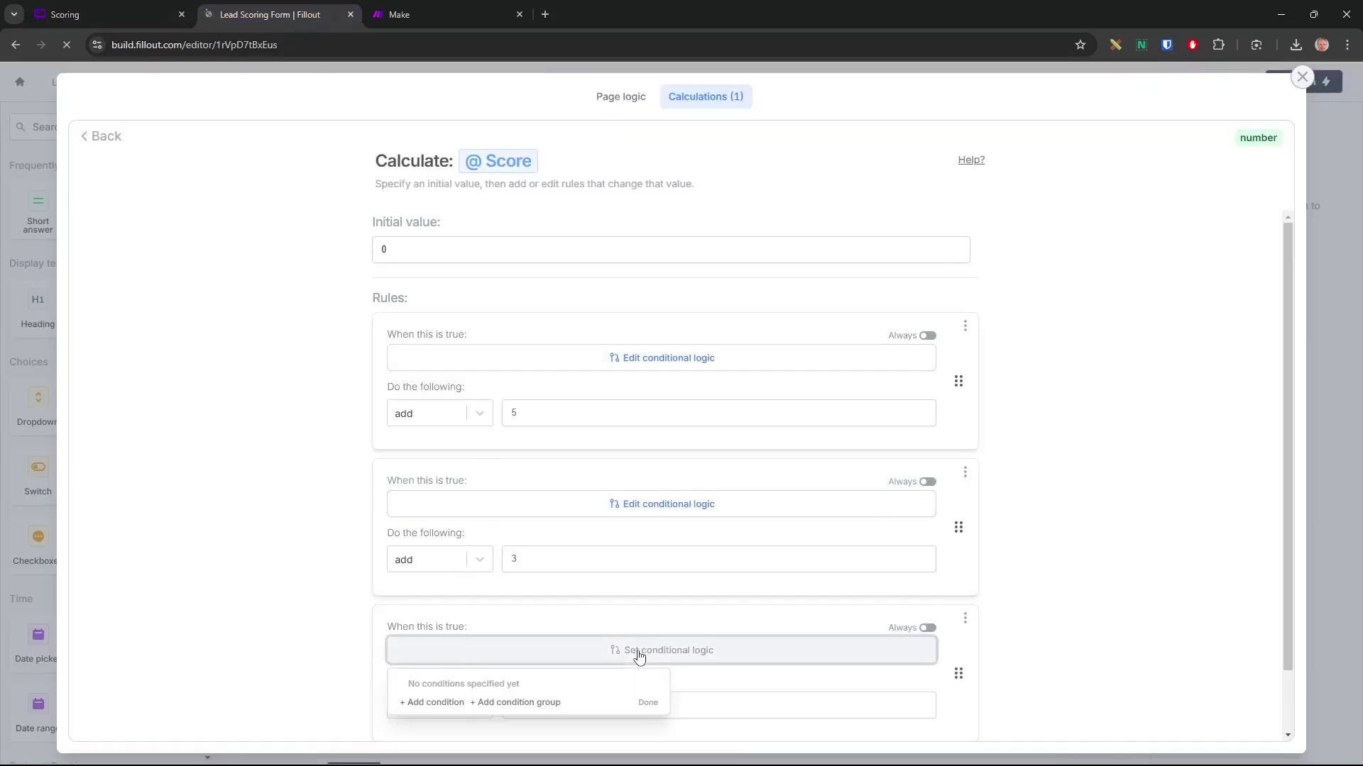
click(424, 703)
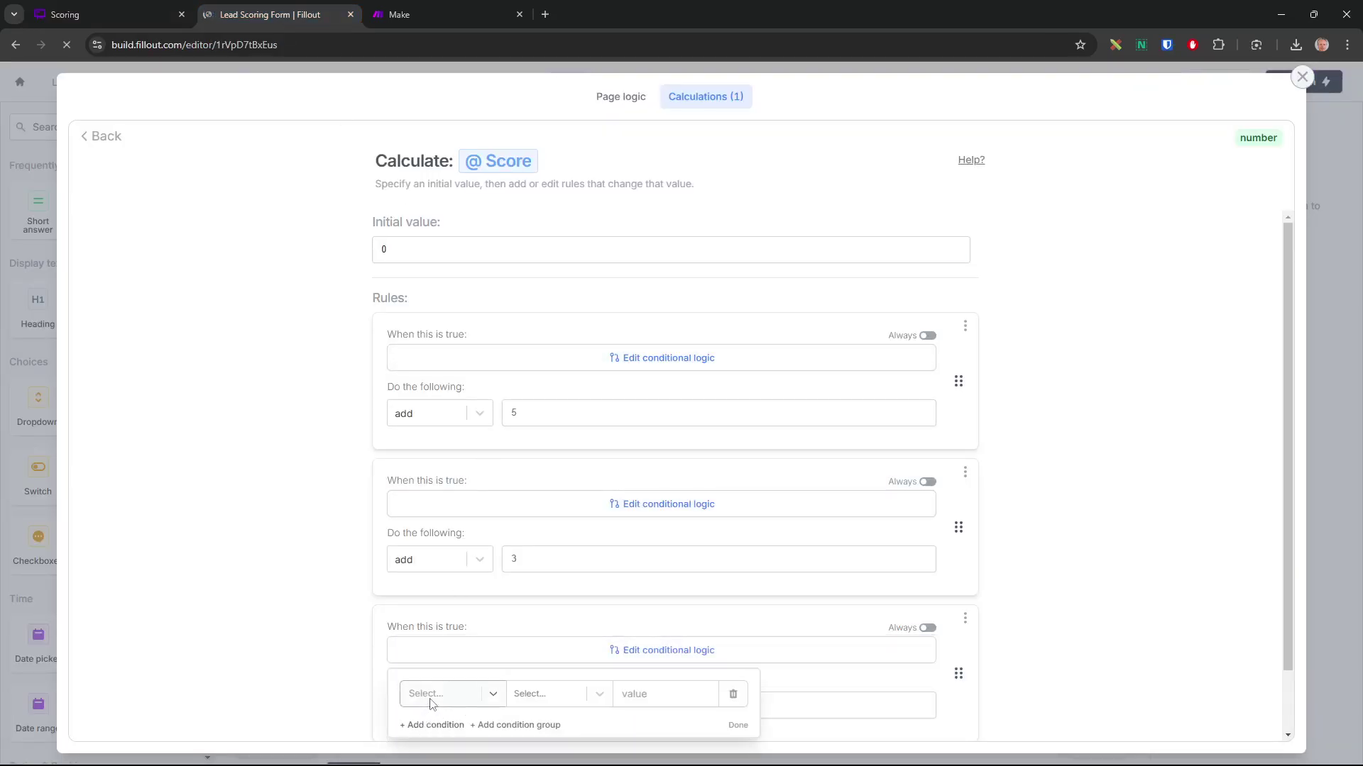
click(467, 698)
click(529, 652)
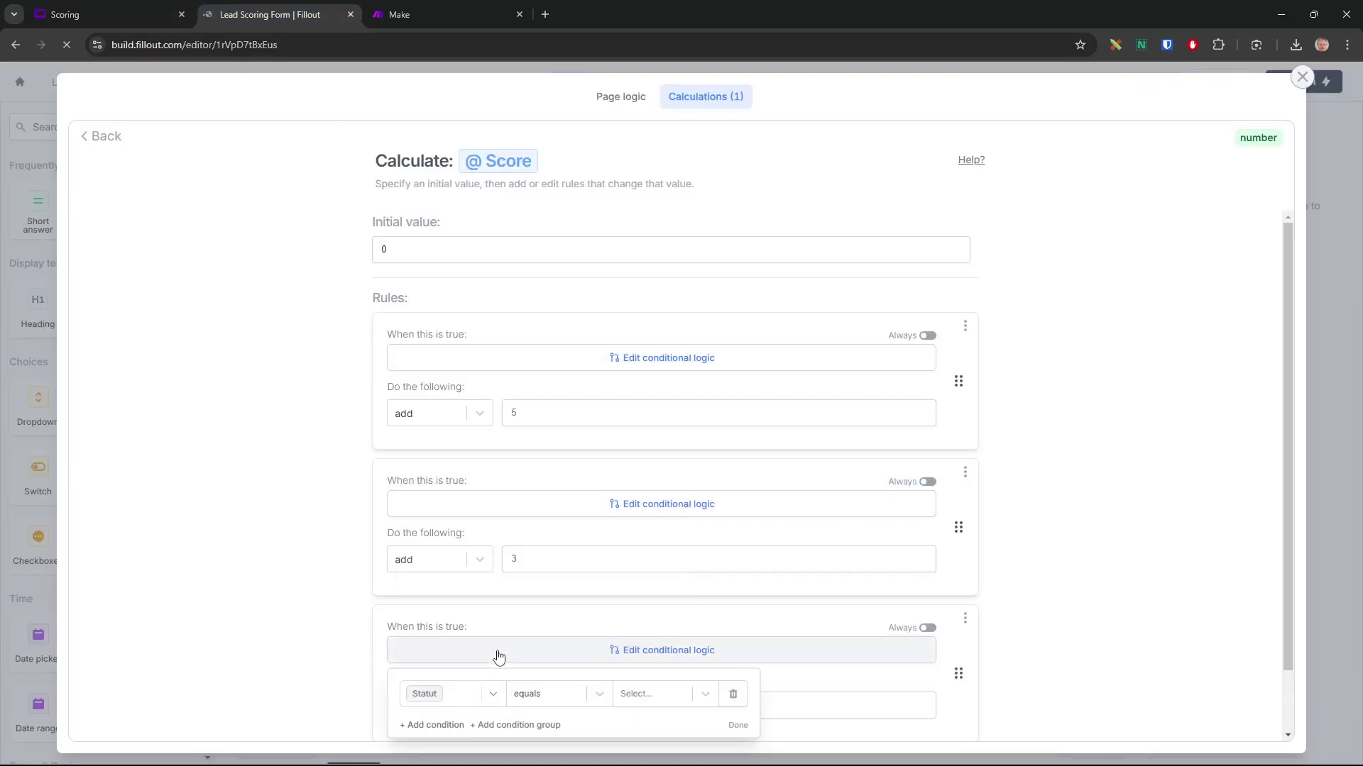
click(663, 699)
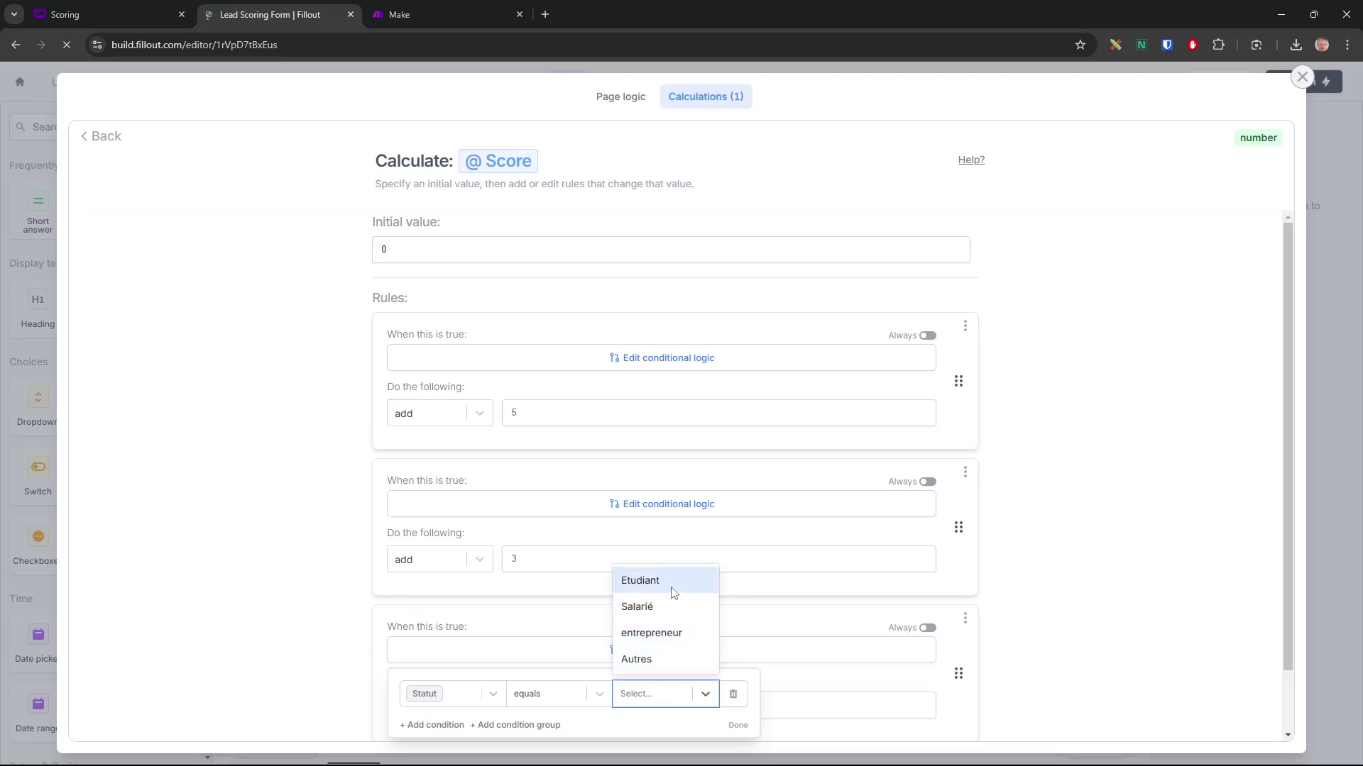
click(659, 608)
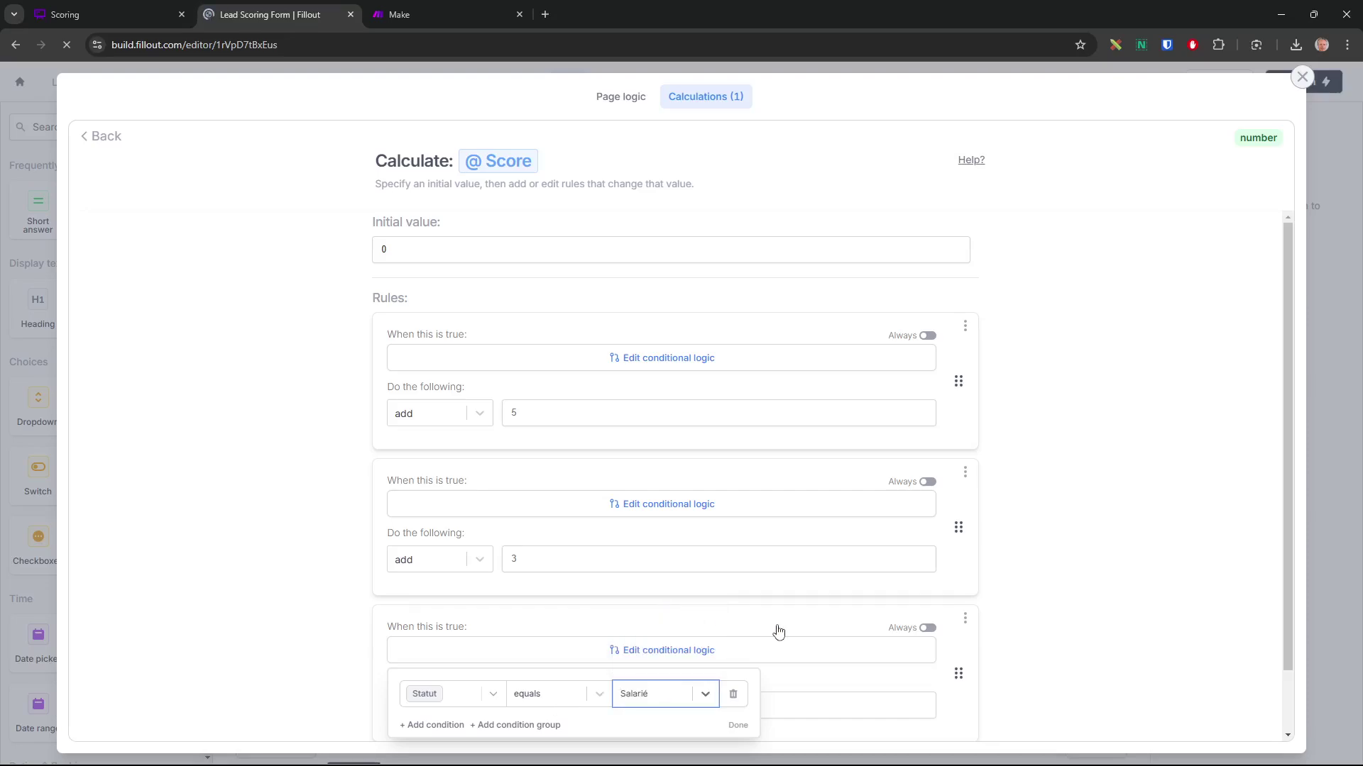
scroll(788, 679, down, 1)
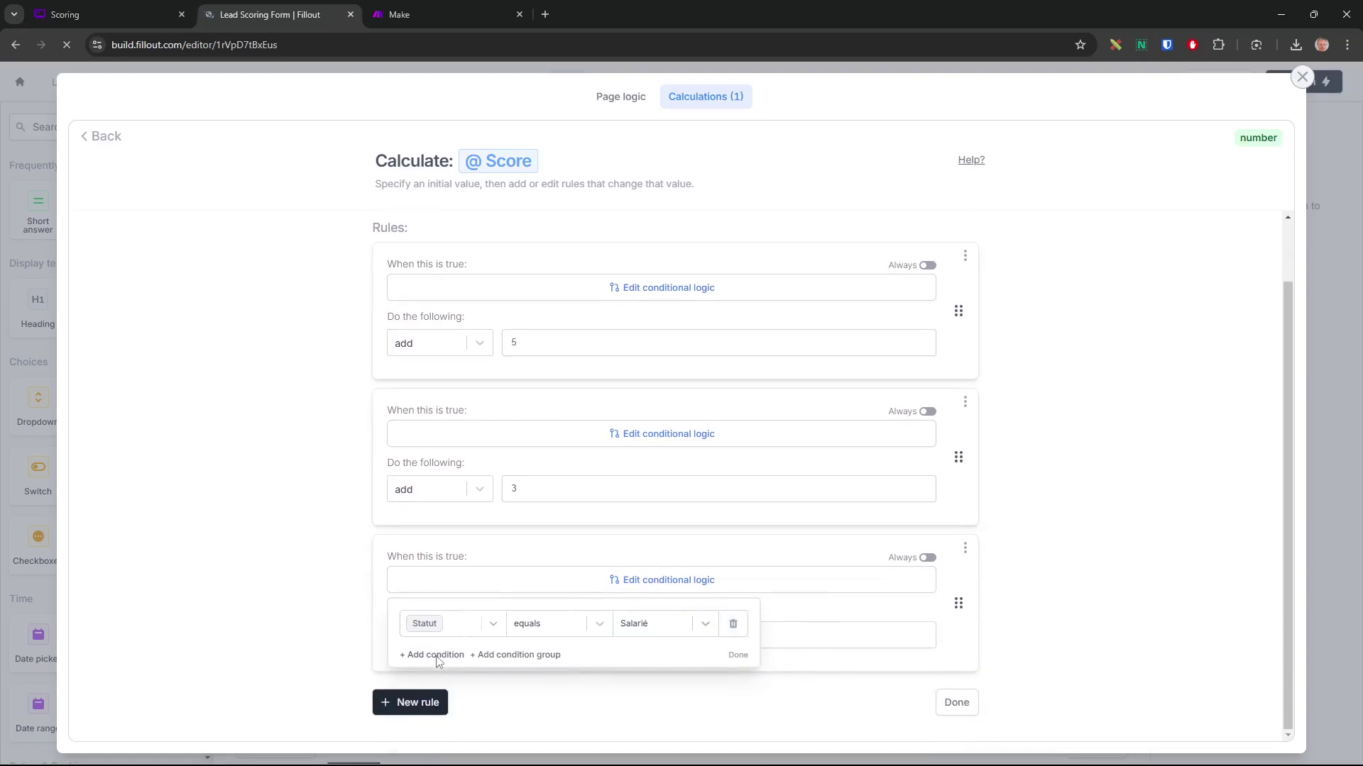
Add an OR condition Statut equals entrepreneur to the third rule
click(438, 656)
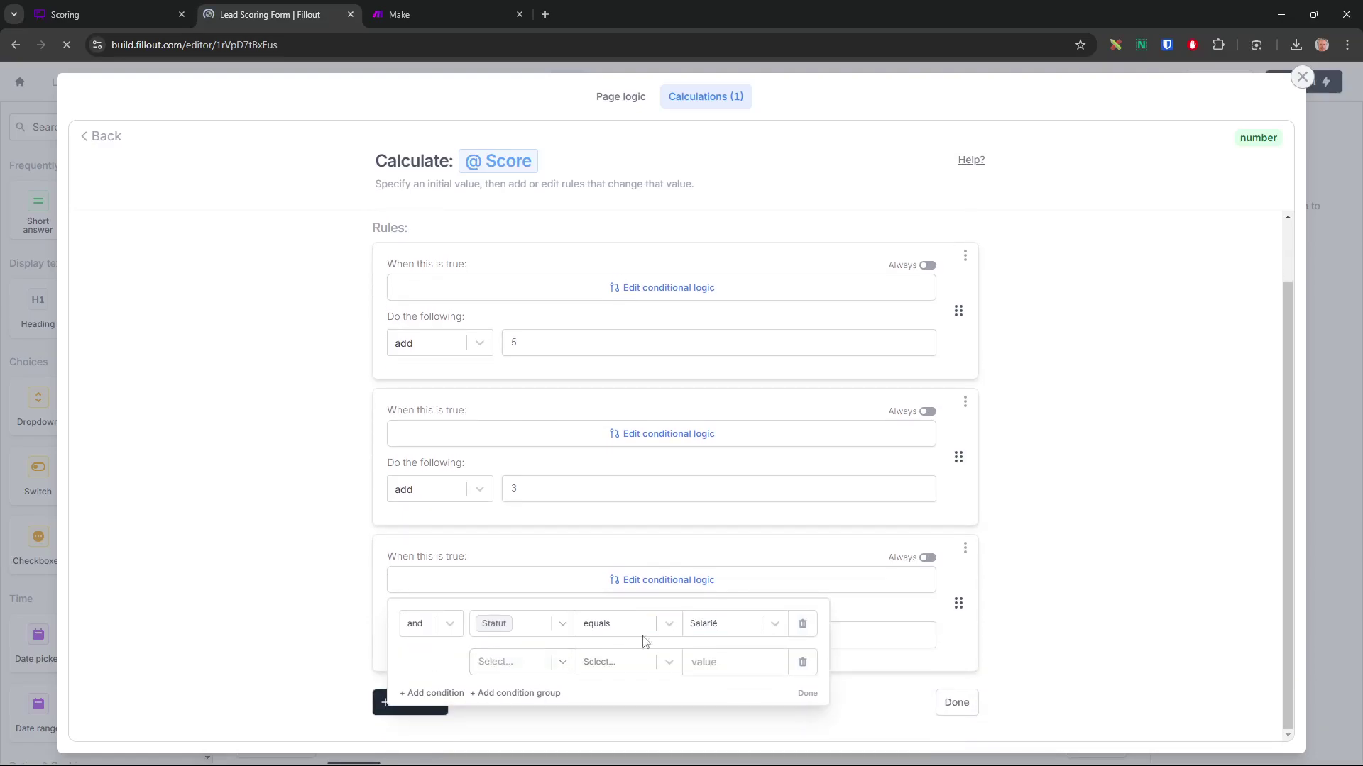
click(420, 630)
click(424, 676)
click(533, 664)
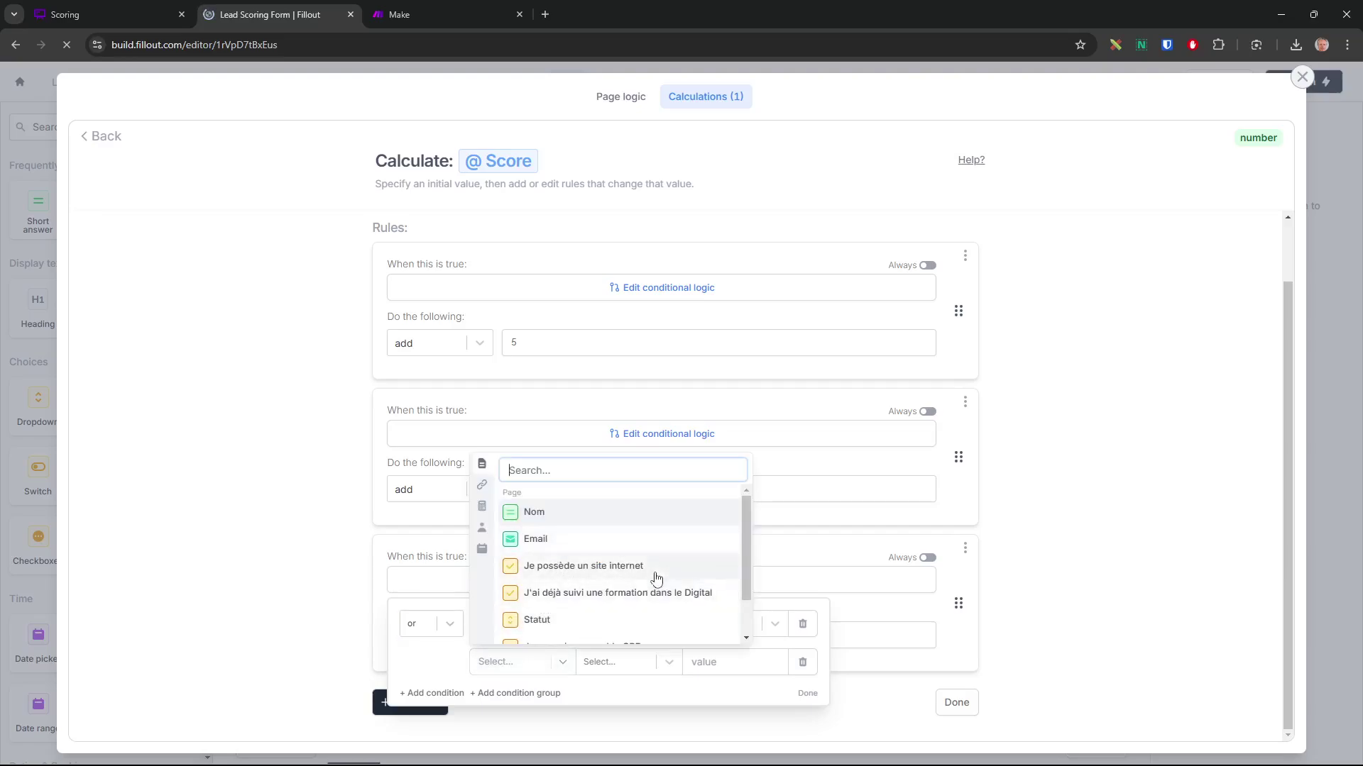
click(556, 621)
click(721, 668)
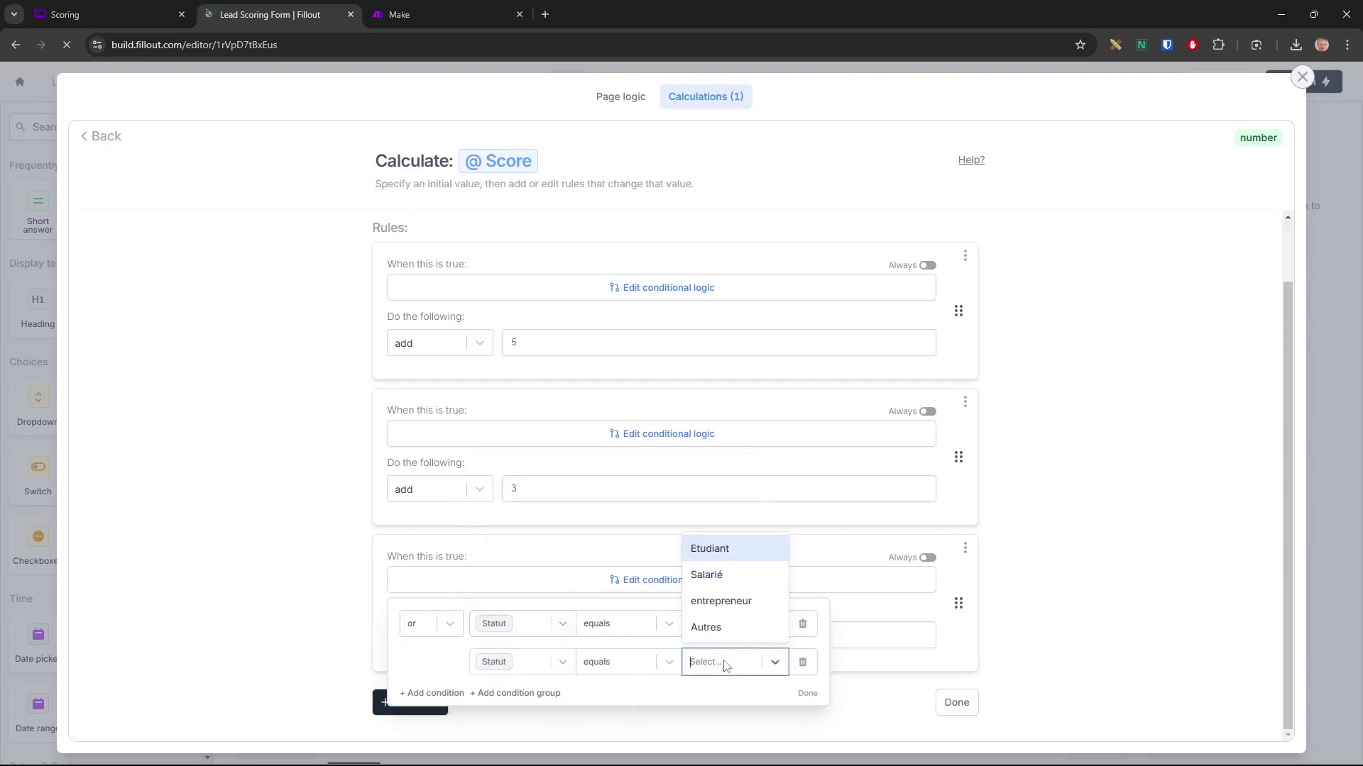
click(736, 600)
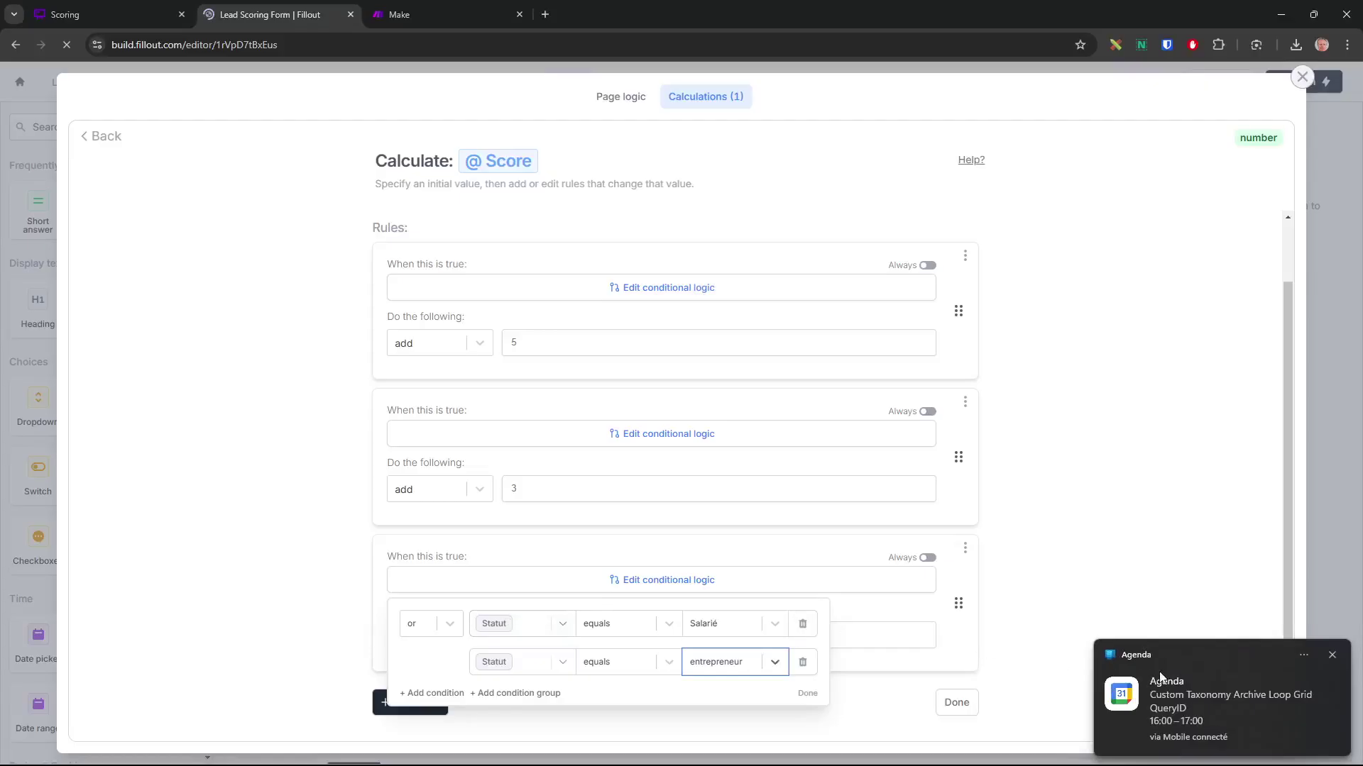
click(799, 695)
Make the third rule add 4 points and add an empty fourth rule
click(106, 15)
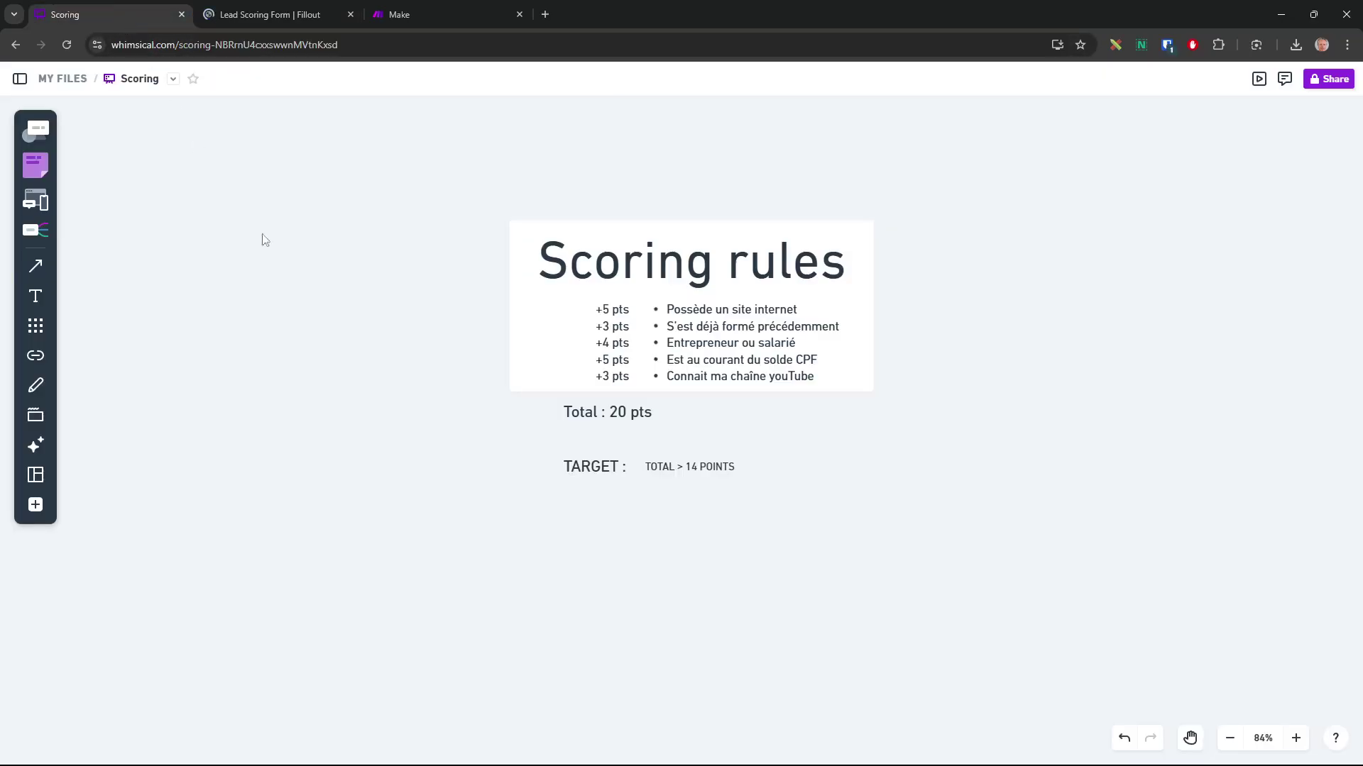
click(266, 14)
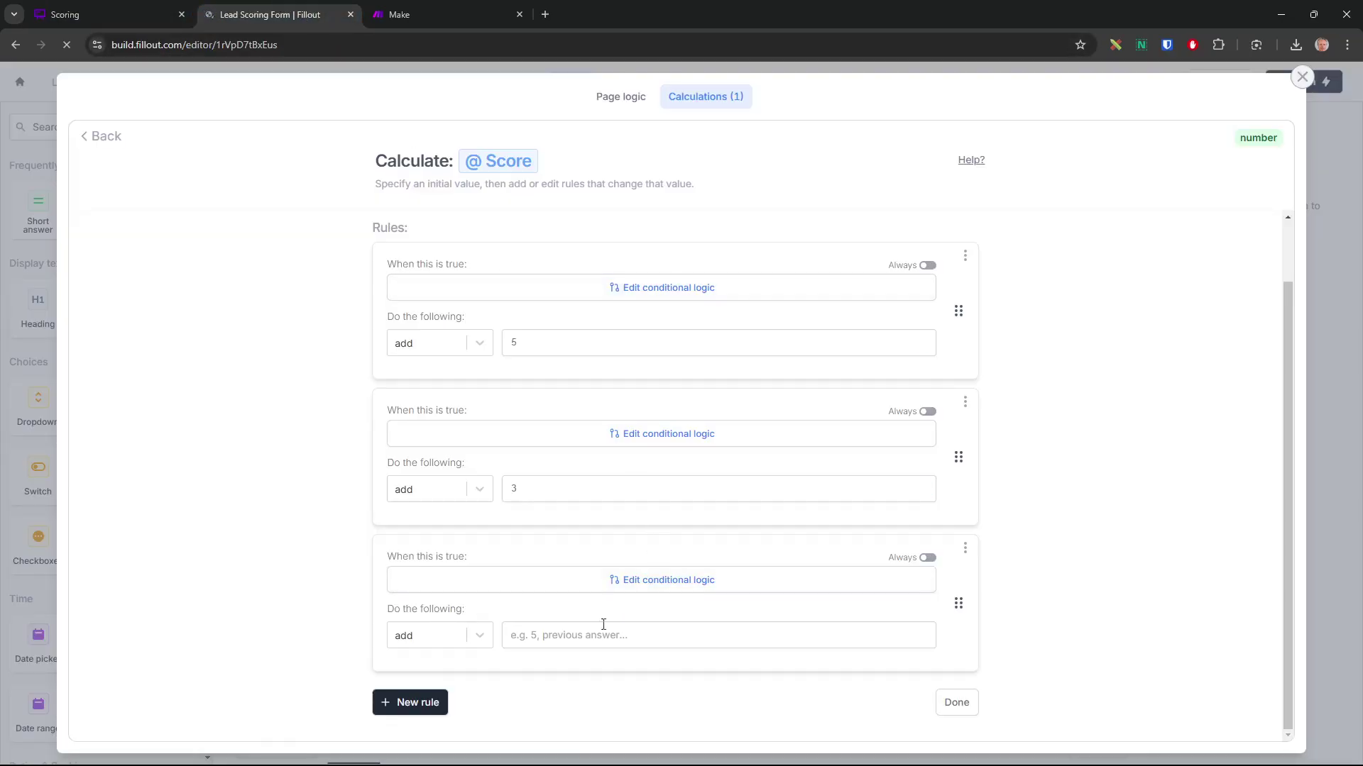
click(584, 635)
text(4)
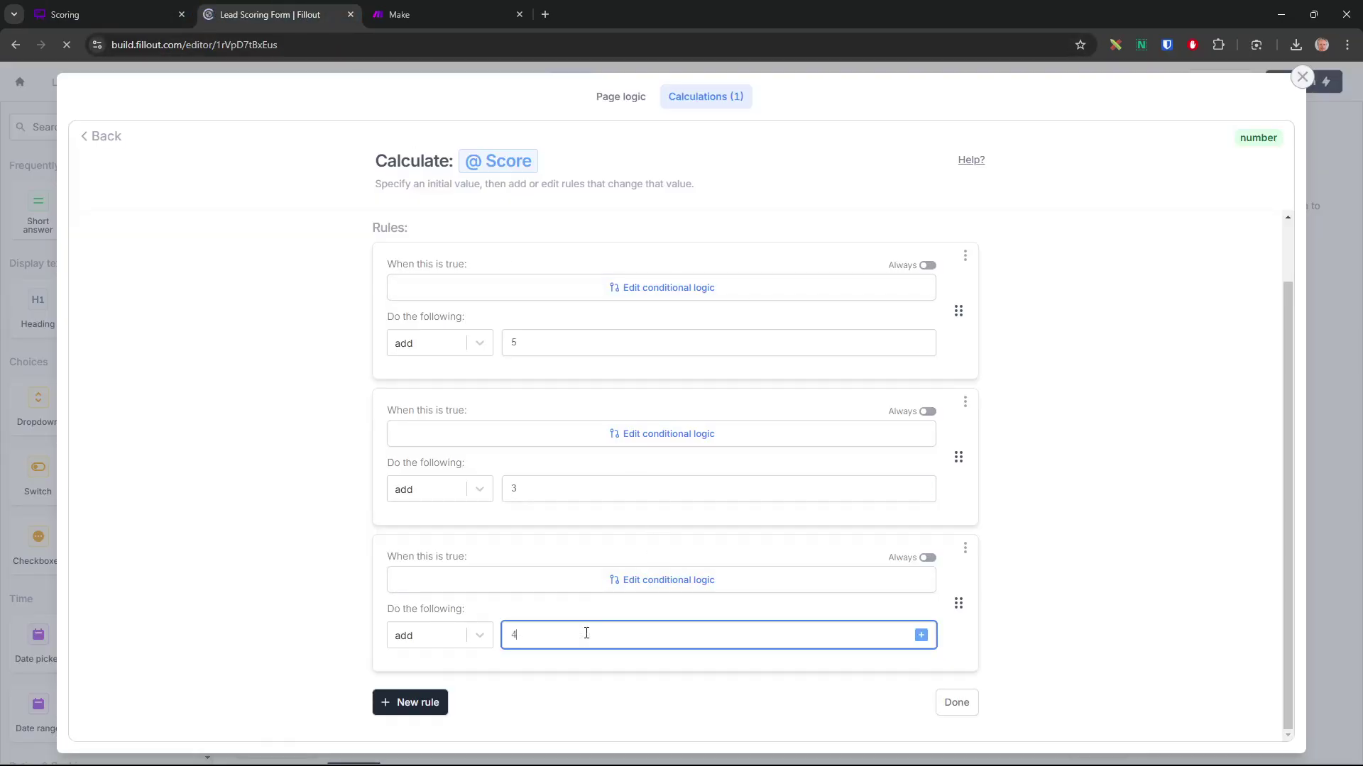
click(398, 706)
click(120, 13)
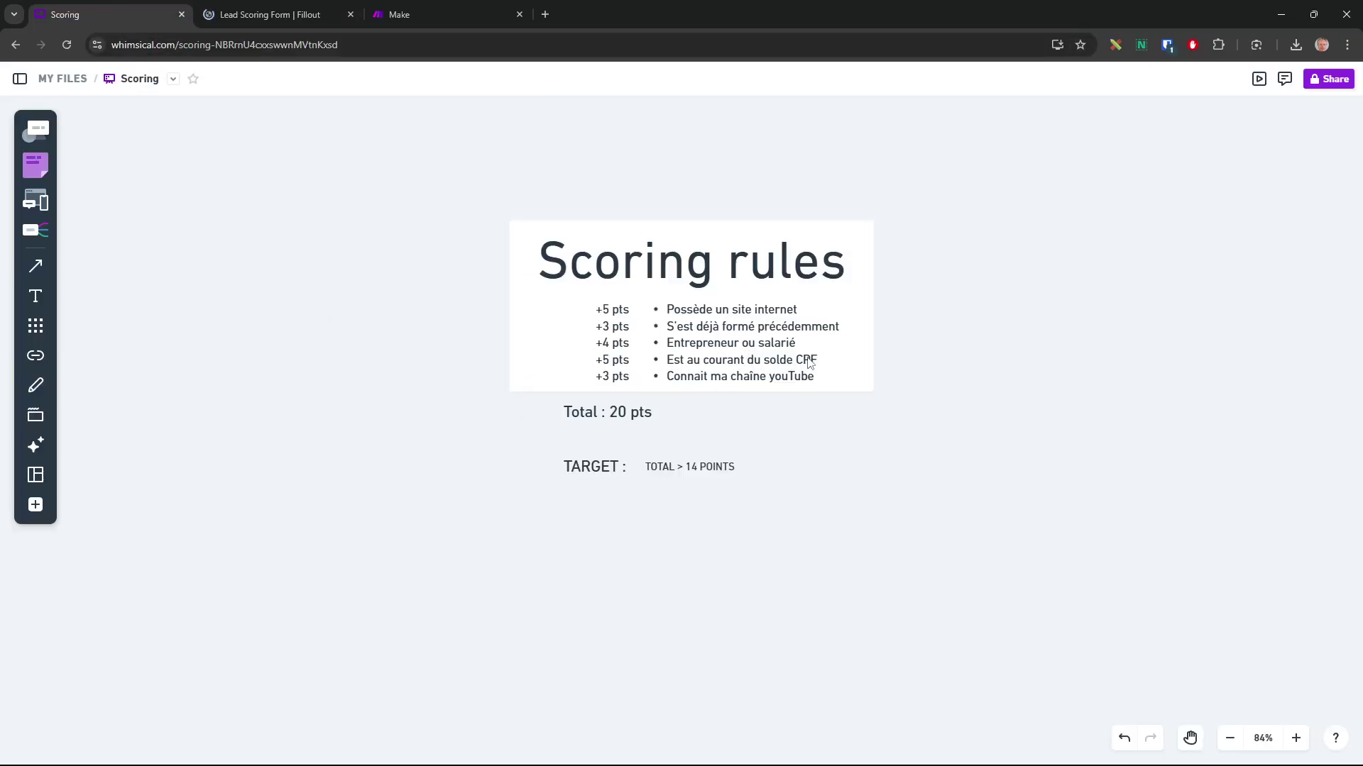
click(284, 14)
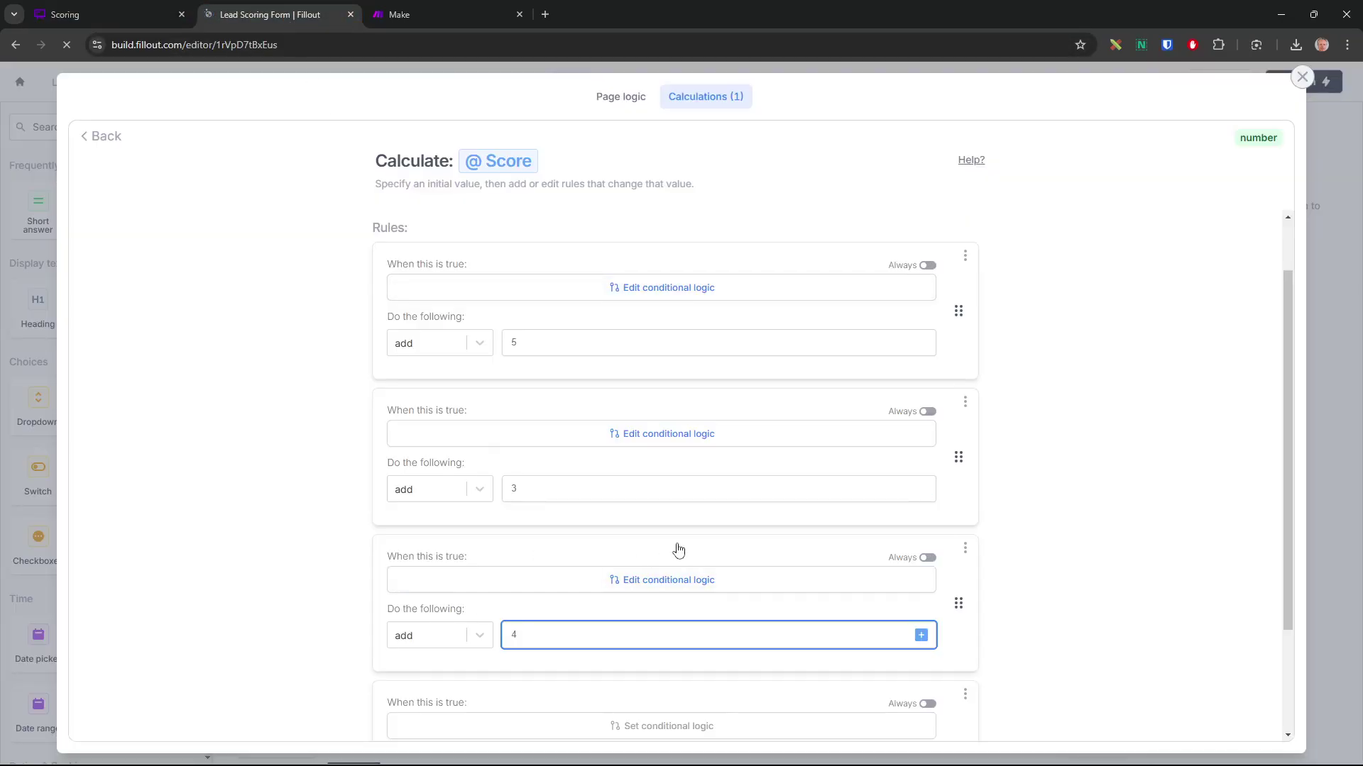
Set the fourth rule's condition to 'Je connais mon solde CPF' is set
scroll(676, 548, down, 2)
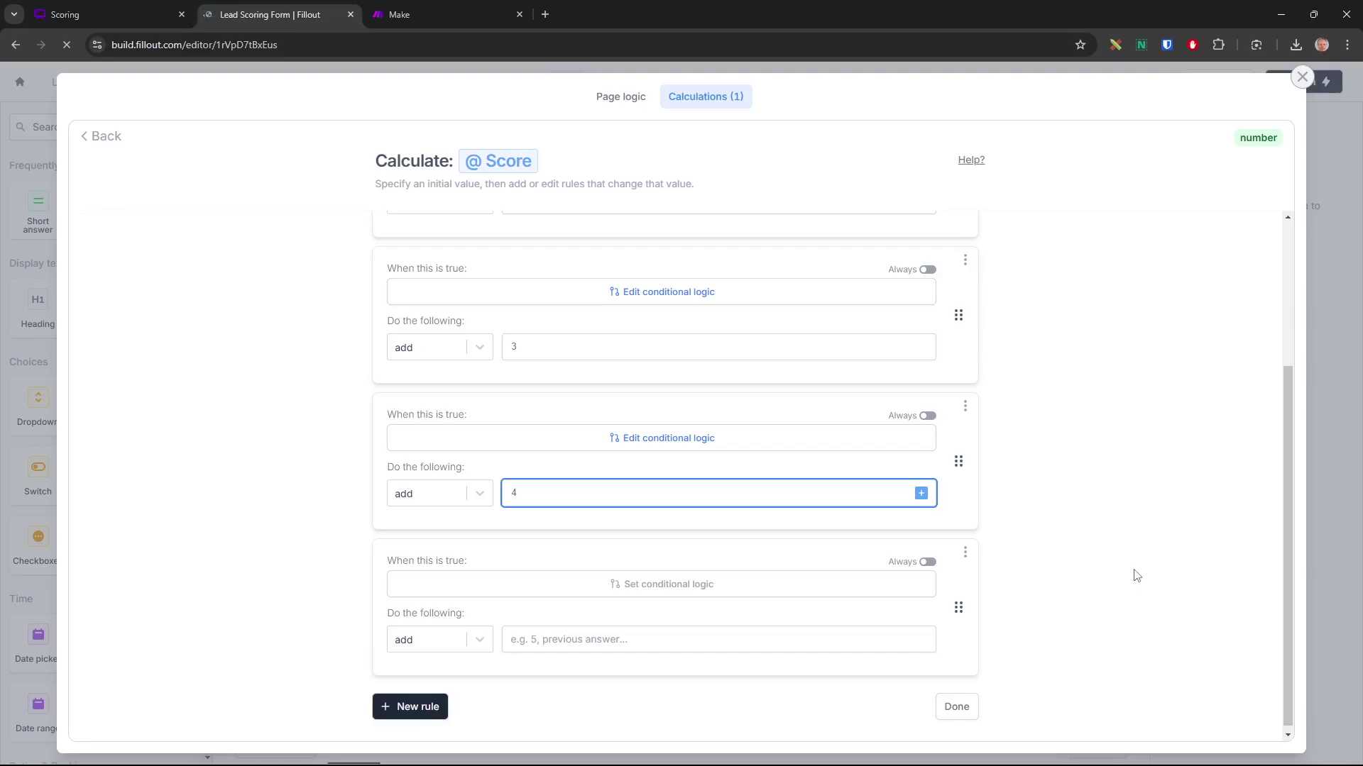
click(671, 586)
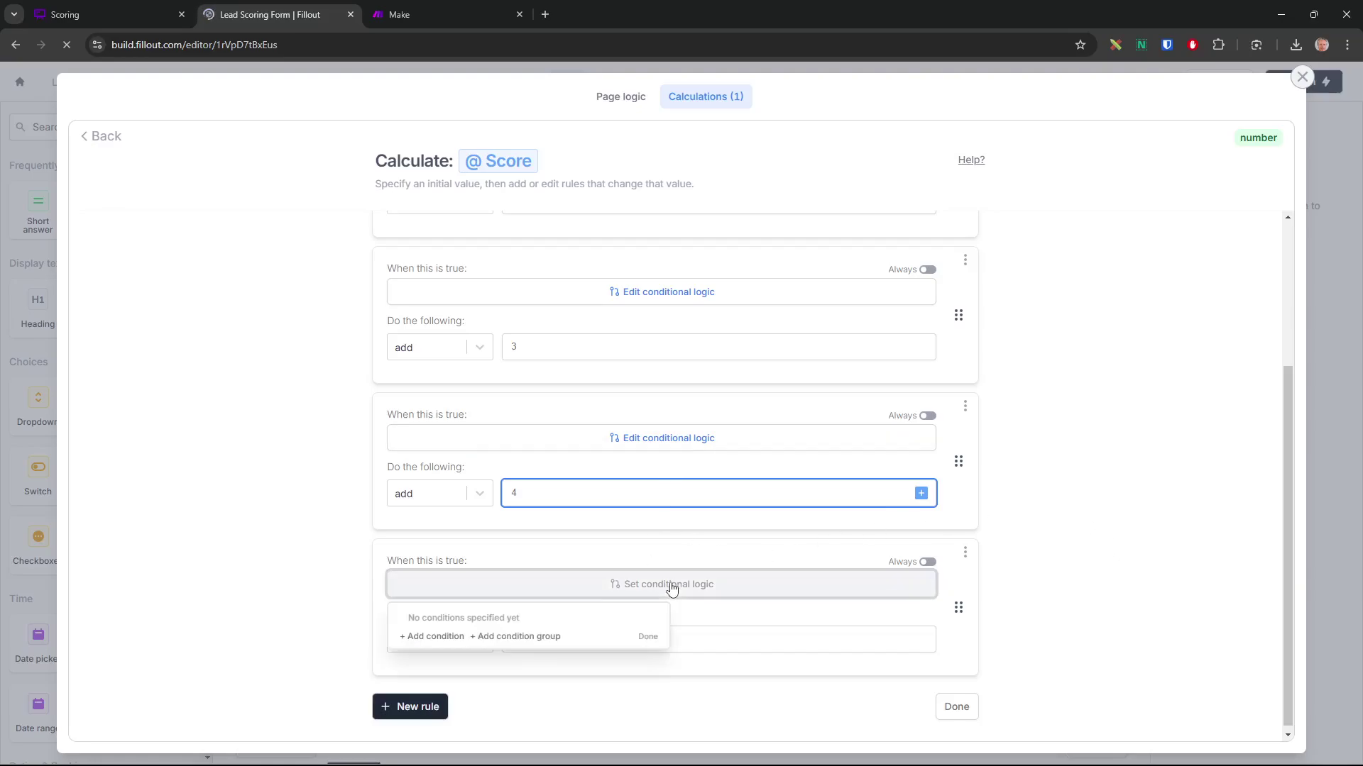
click(448, 637)
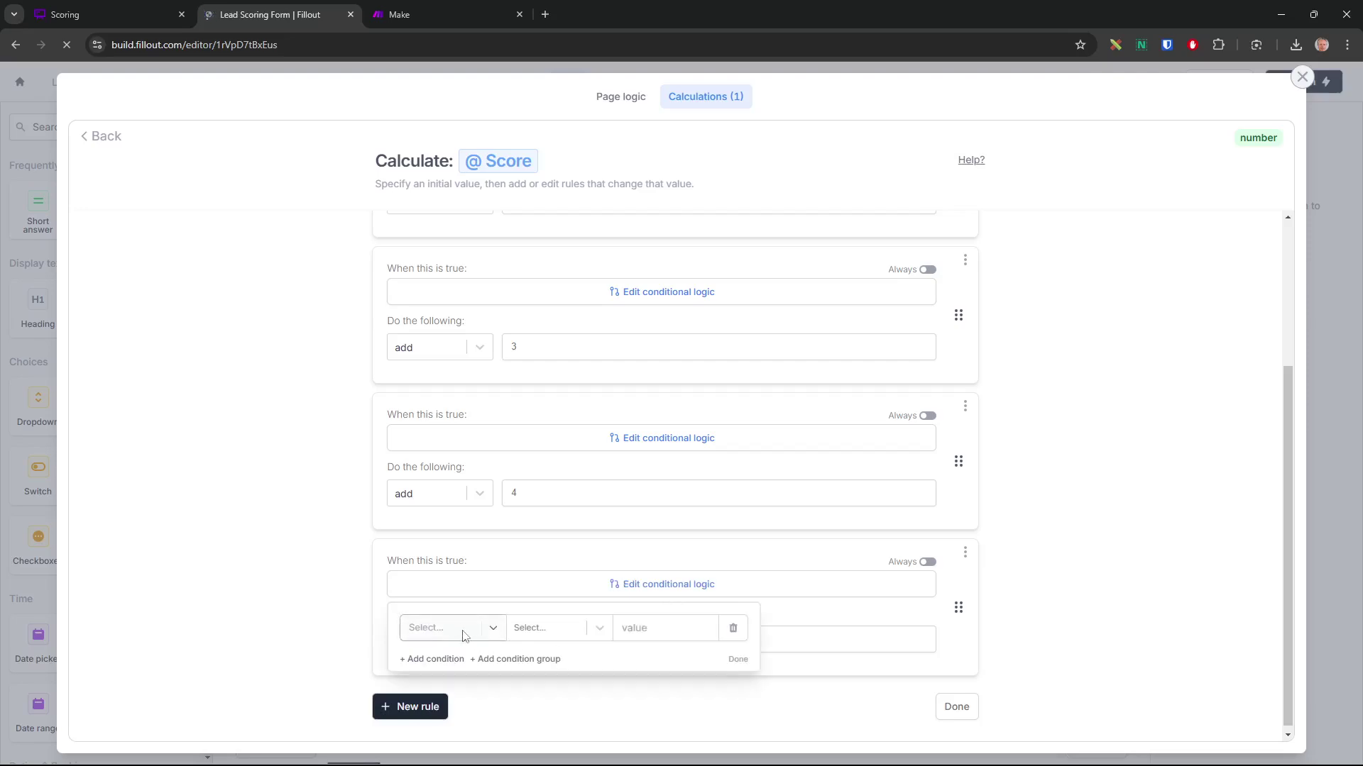
click(466, 638)
scroll(639, 546, down, 2)
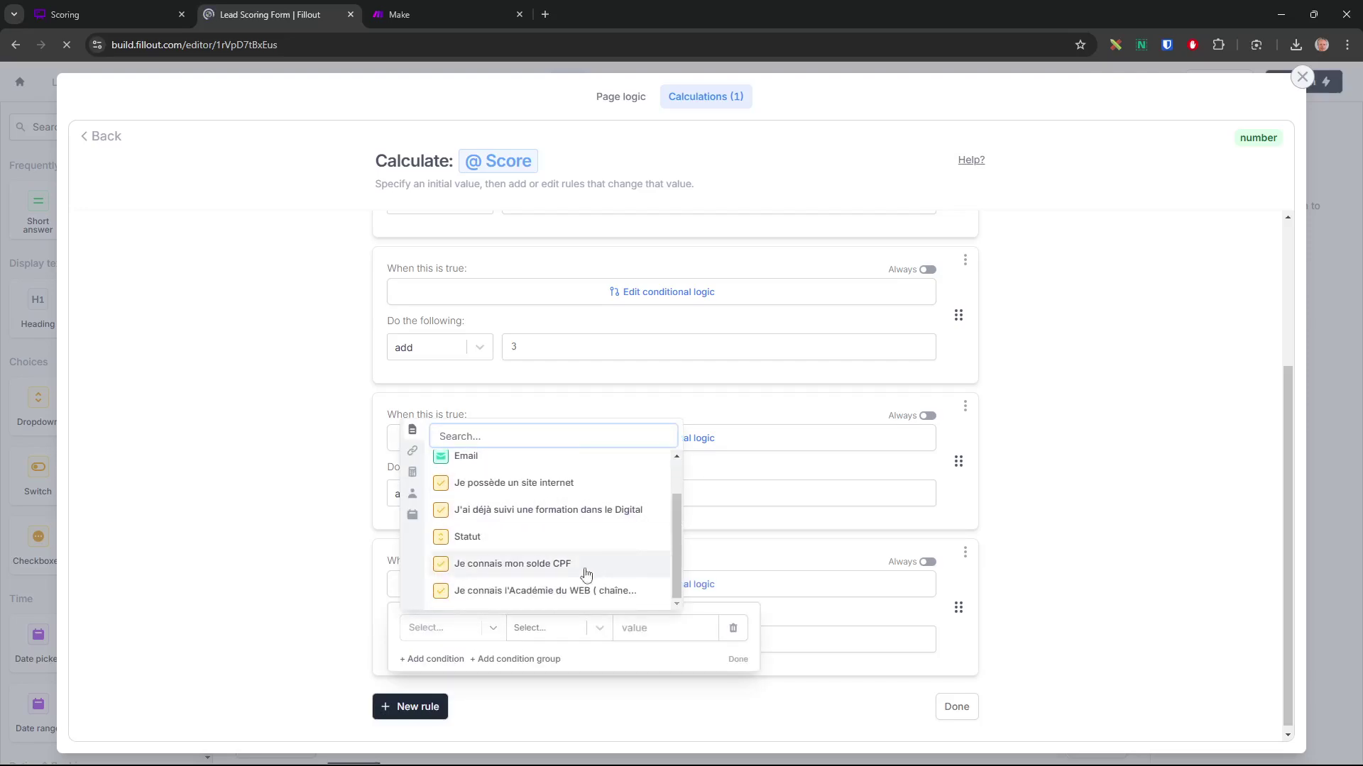
click(547, 572)
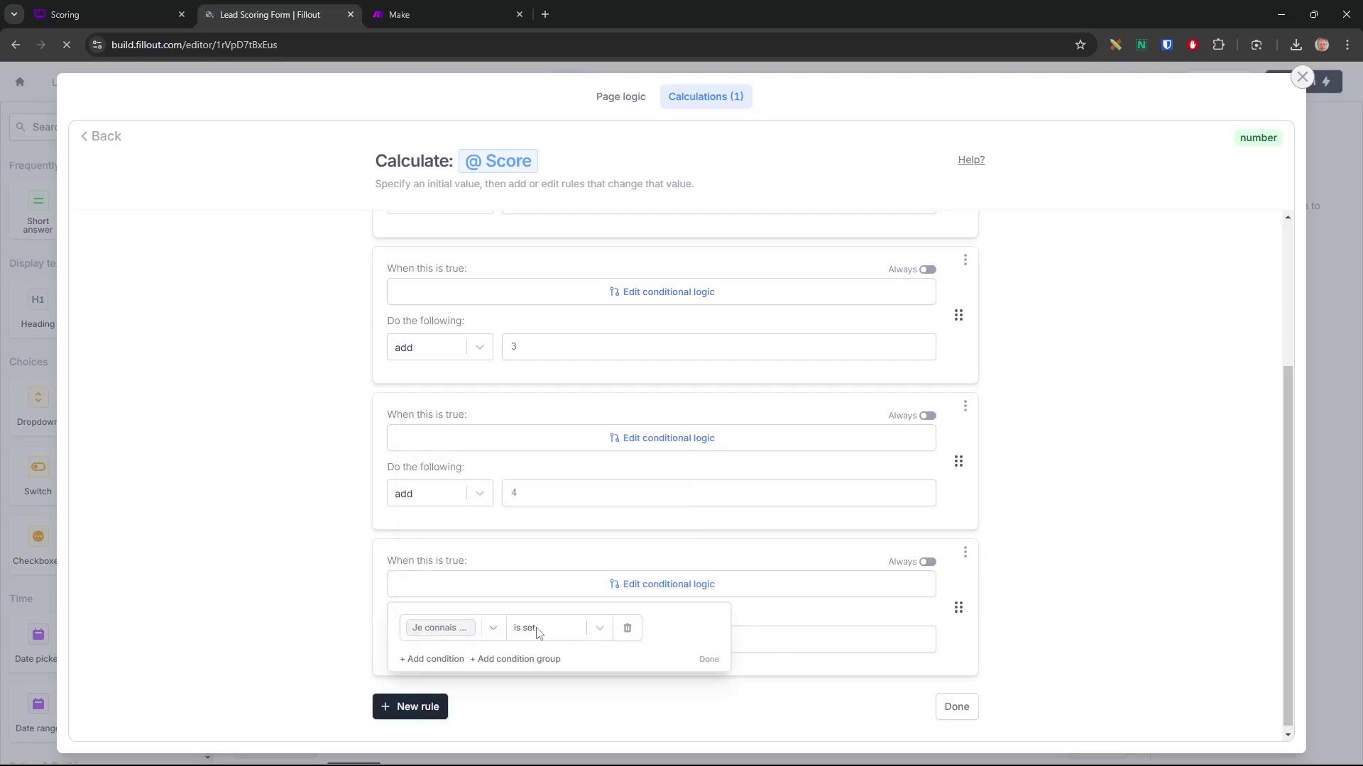
click(708, 659)
Enter 5 as the fourth rule's points, cross-checking the Scoring rules board
click(601, 638)
text(5)
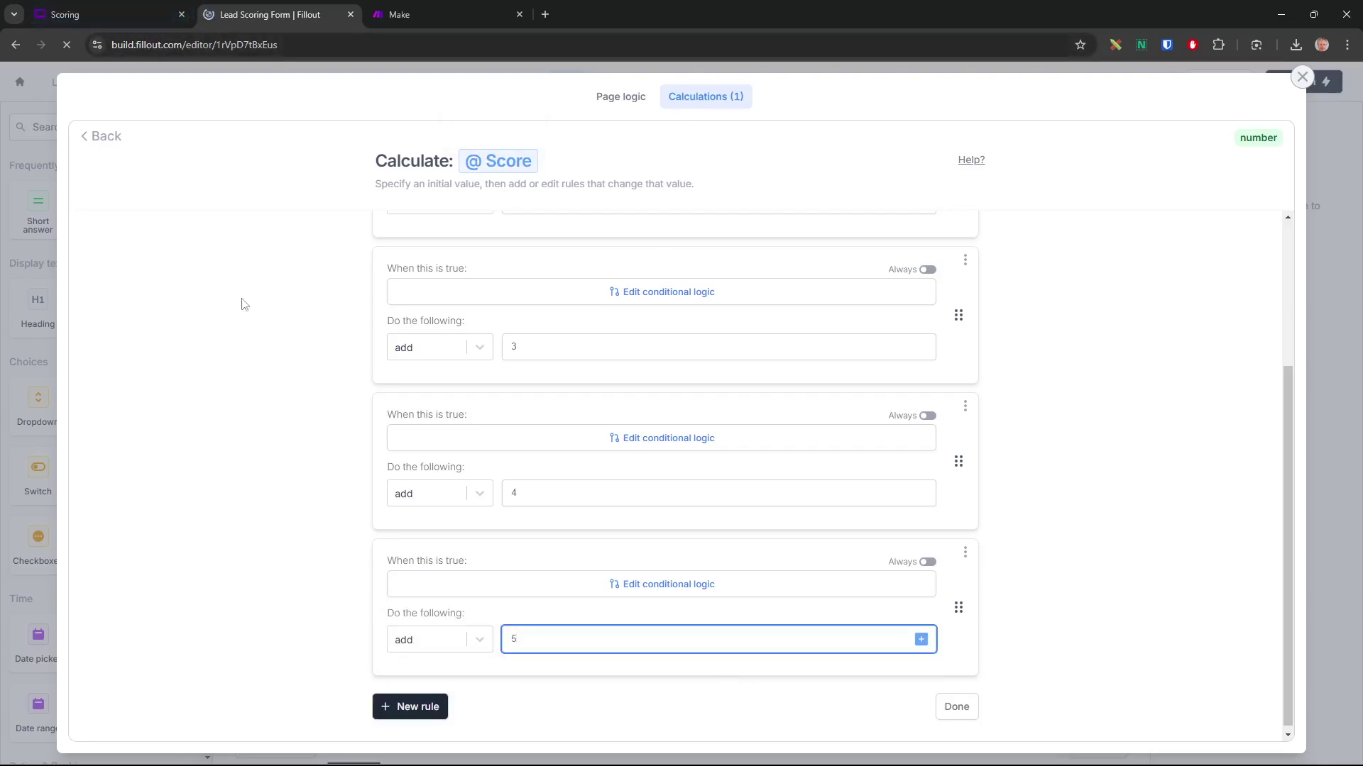
click(143, 15)
click(270, 15)
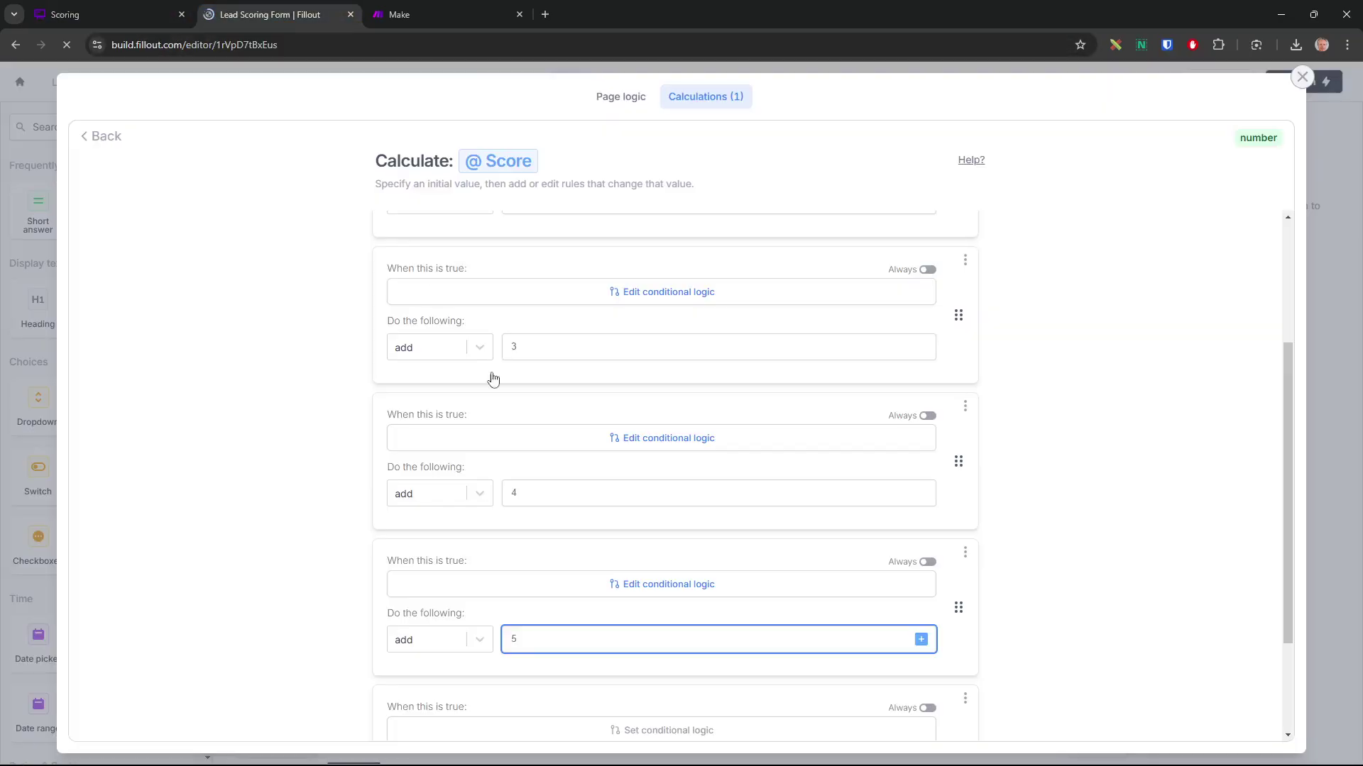
scroll(684, 623, down, 2)
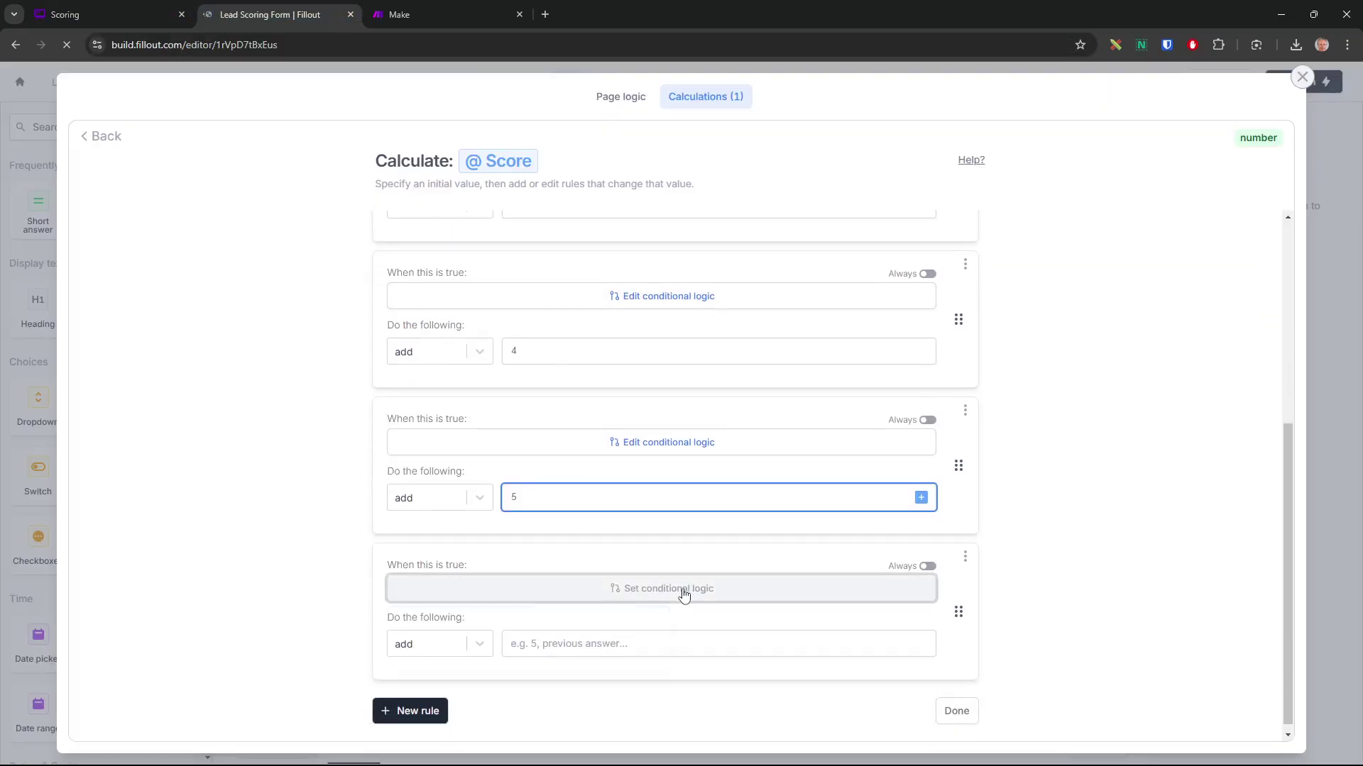
Set the last rule's condition to 'Je connais l'Académie du WEB' is set
click(679, 589)
click(446, 643)
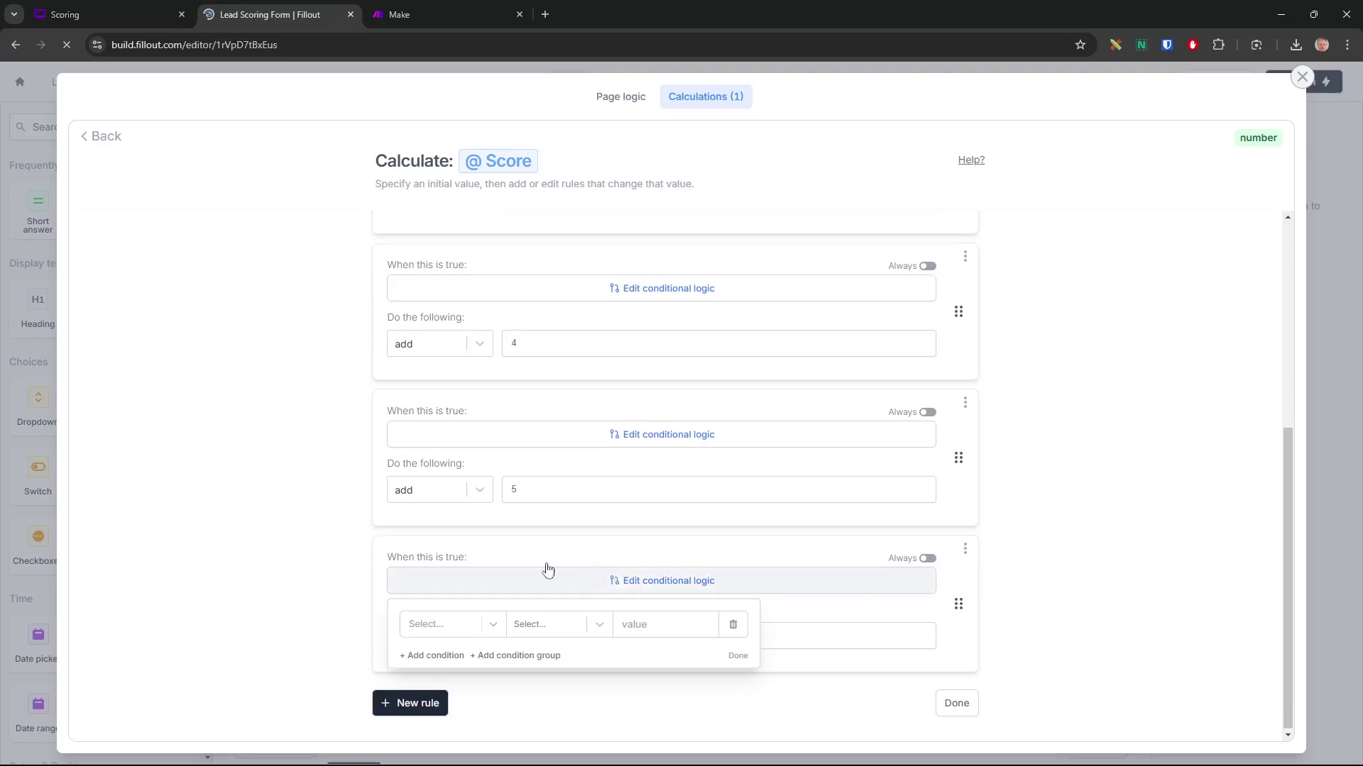
click(447, 631)
scroll(518, 582, down, 1)
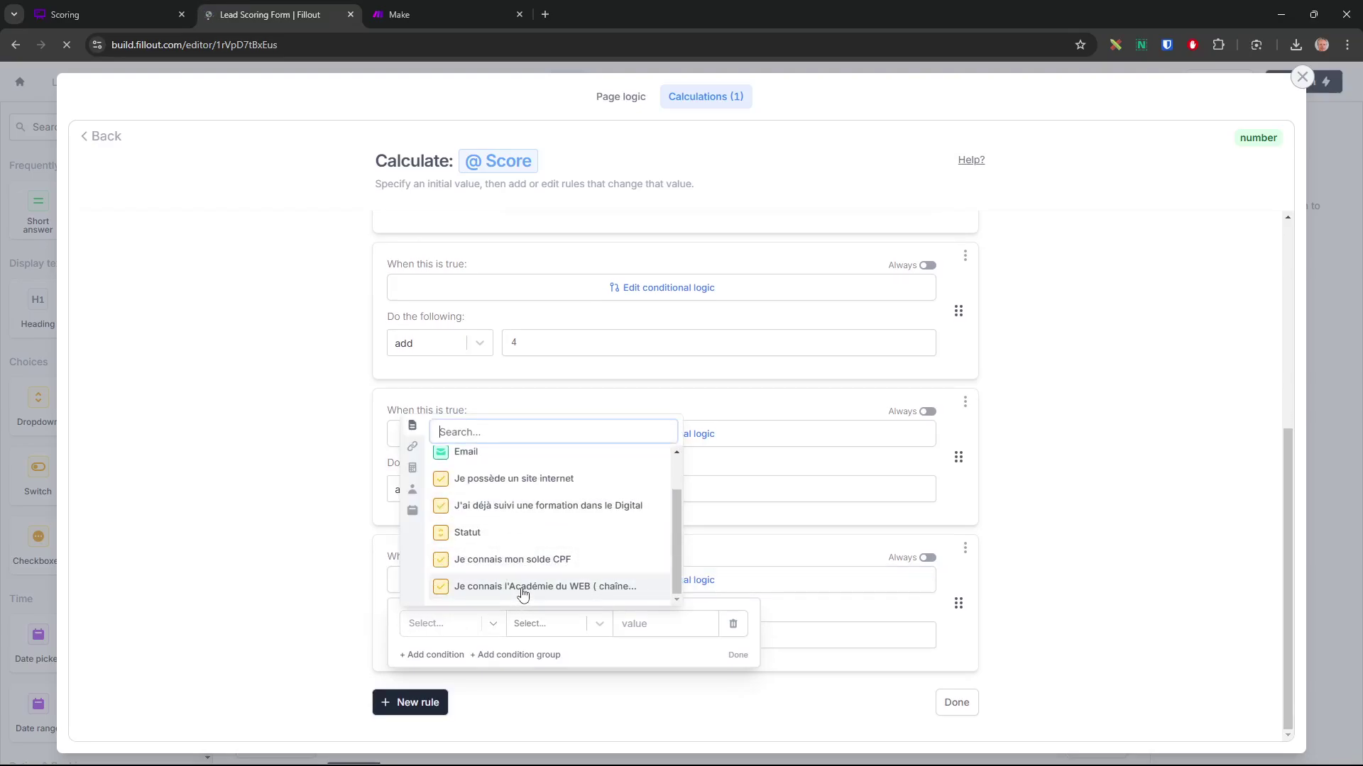
click(520, 595)
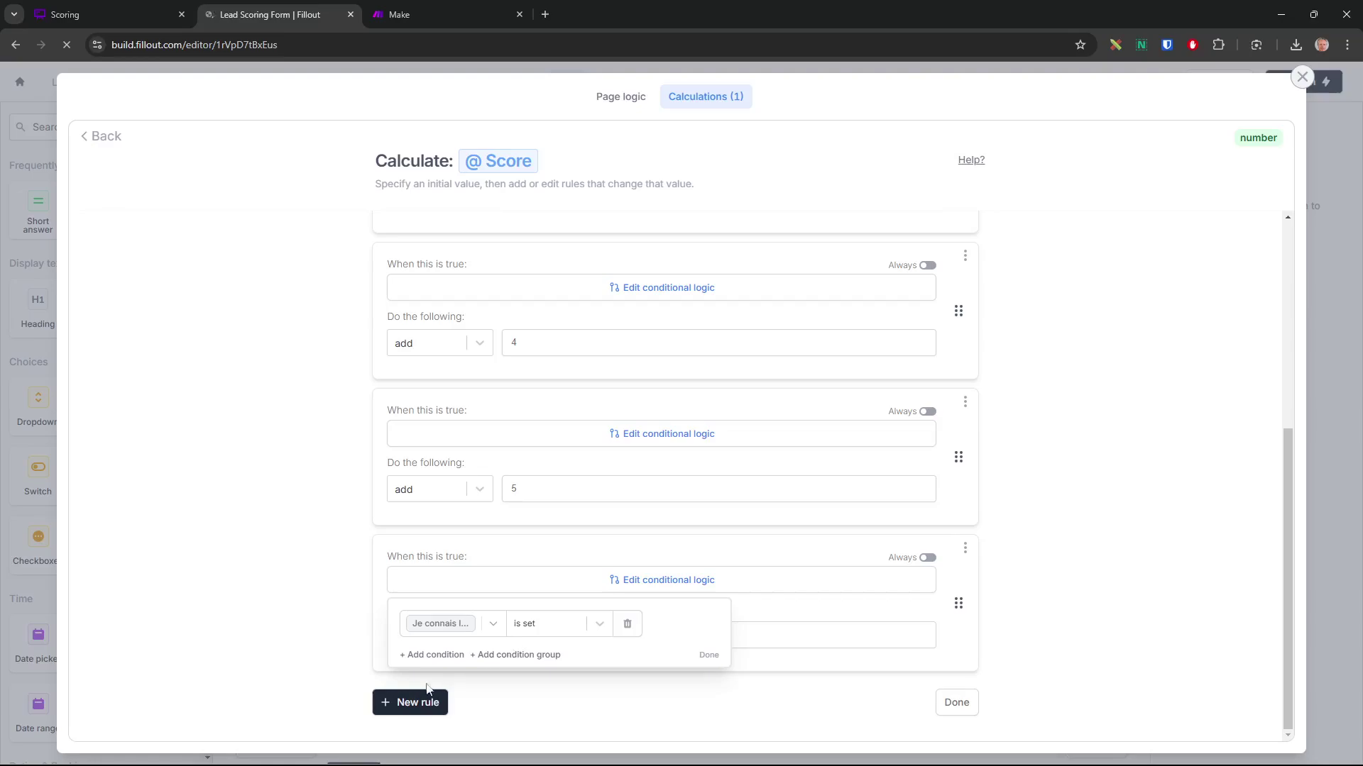
click(711, 655)
Enter 3 as the last rule's points and save the Score calculation
click(575, 633)
click(109, 17)
click(261, 14)
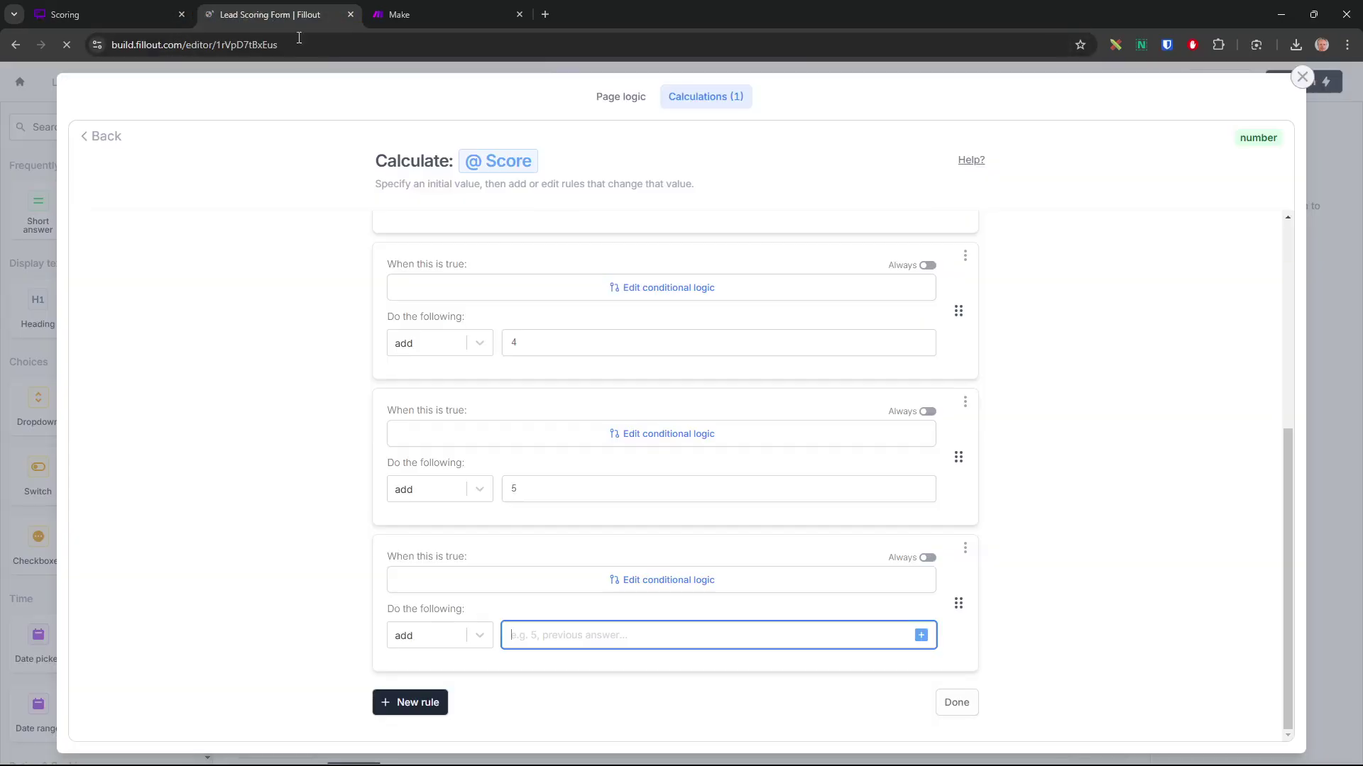
text(3)
click(1125, 553)
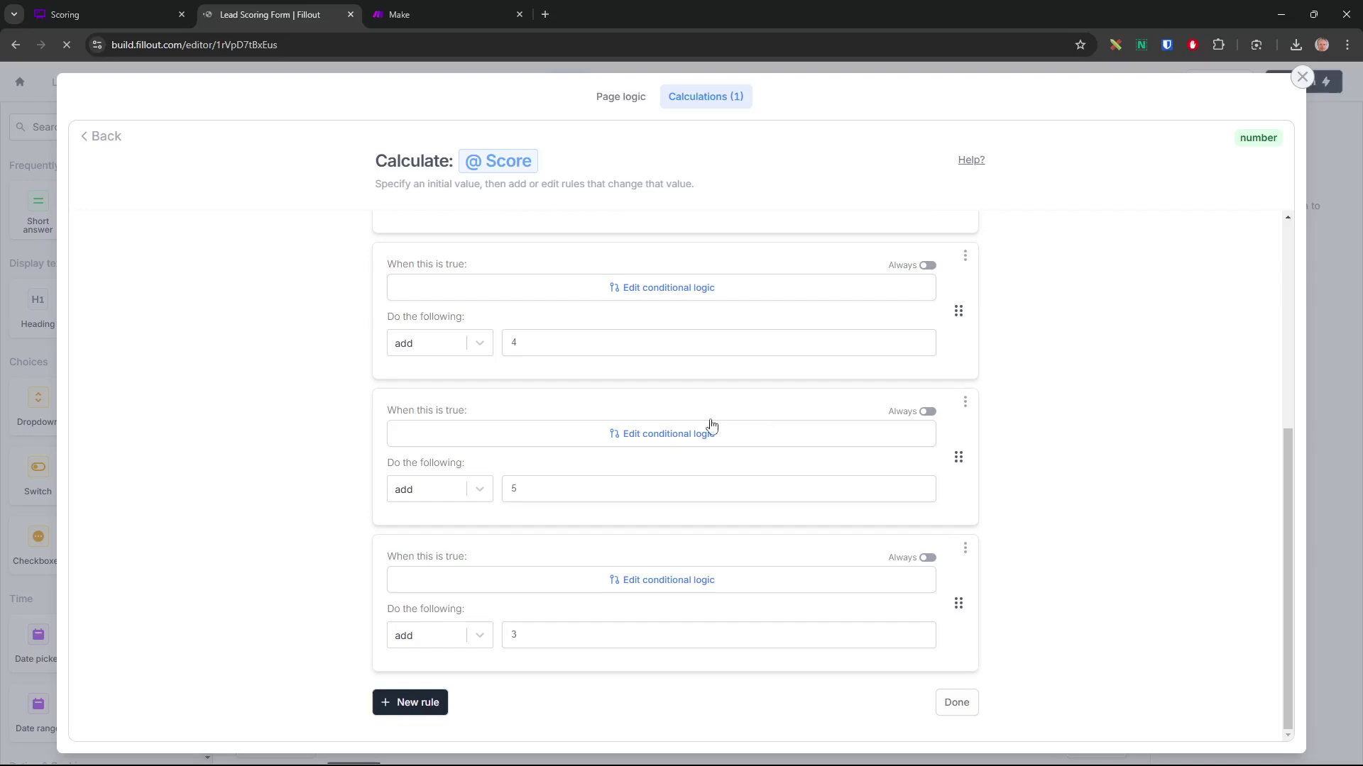
click(966, 706)
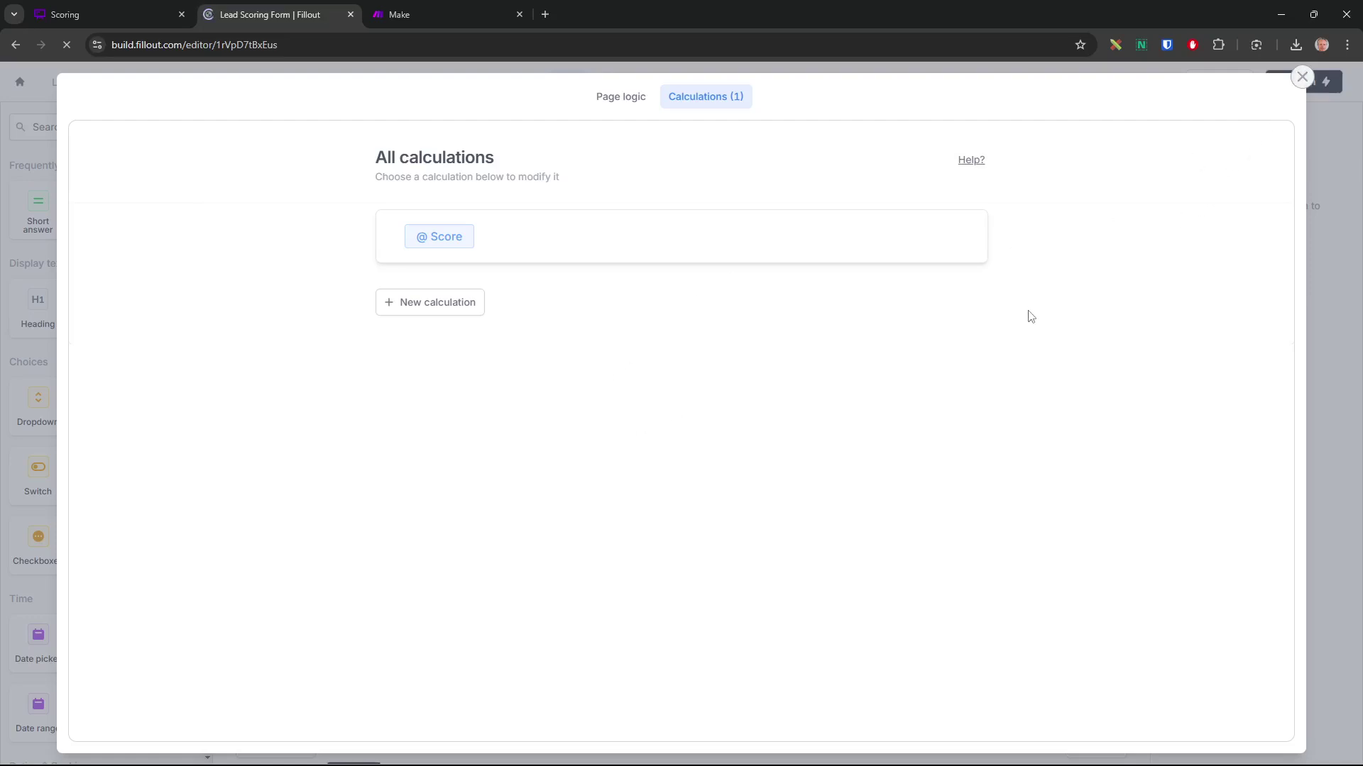
Close the calculations window, glance at Results, then open the public form link in a new tab
click(1302, 77)
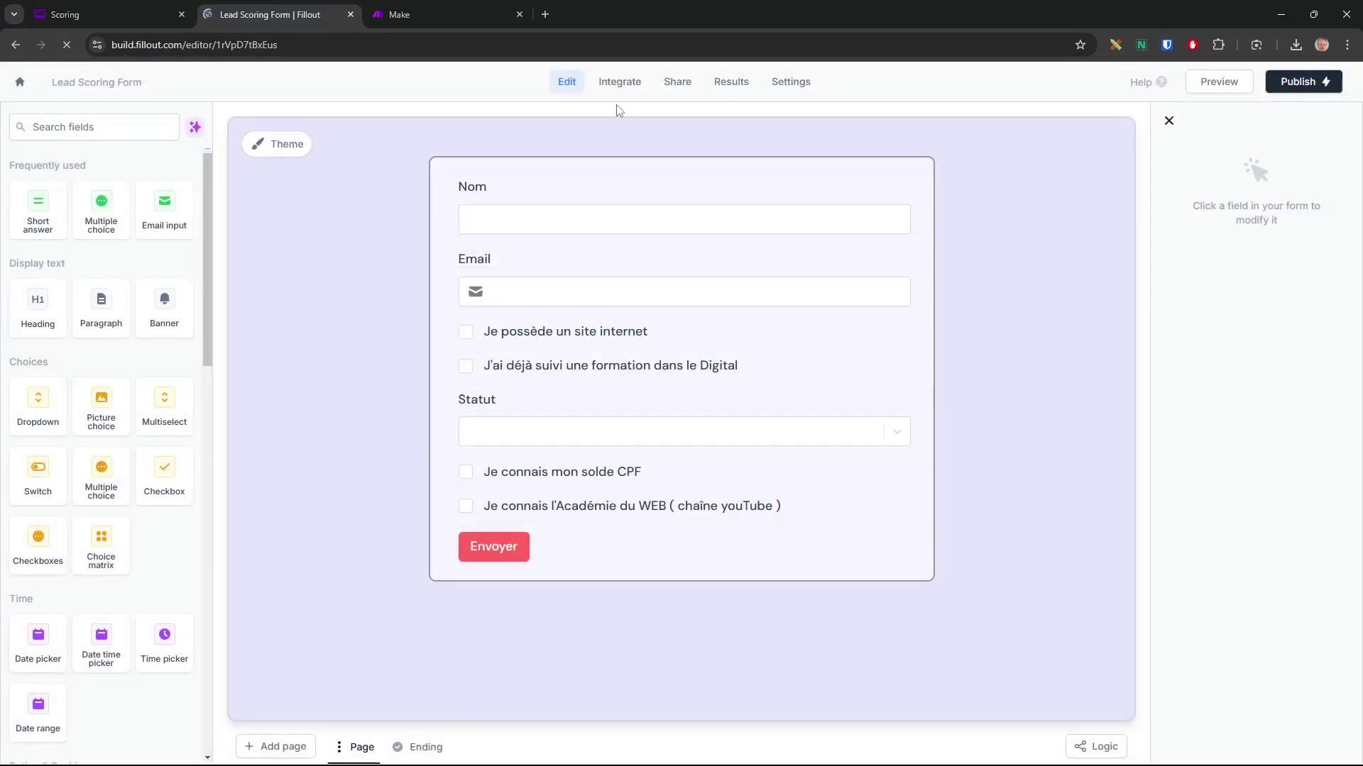
click(732, 90)
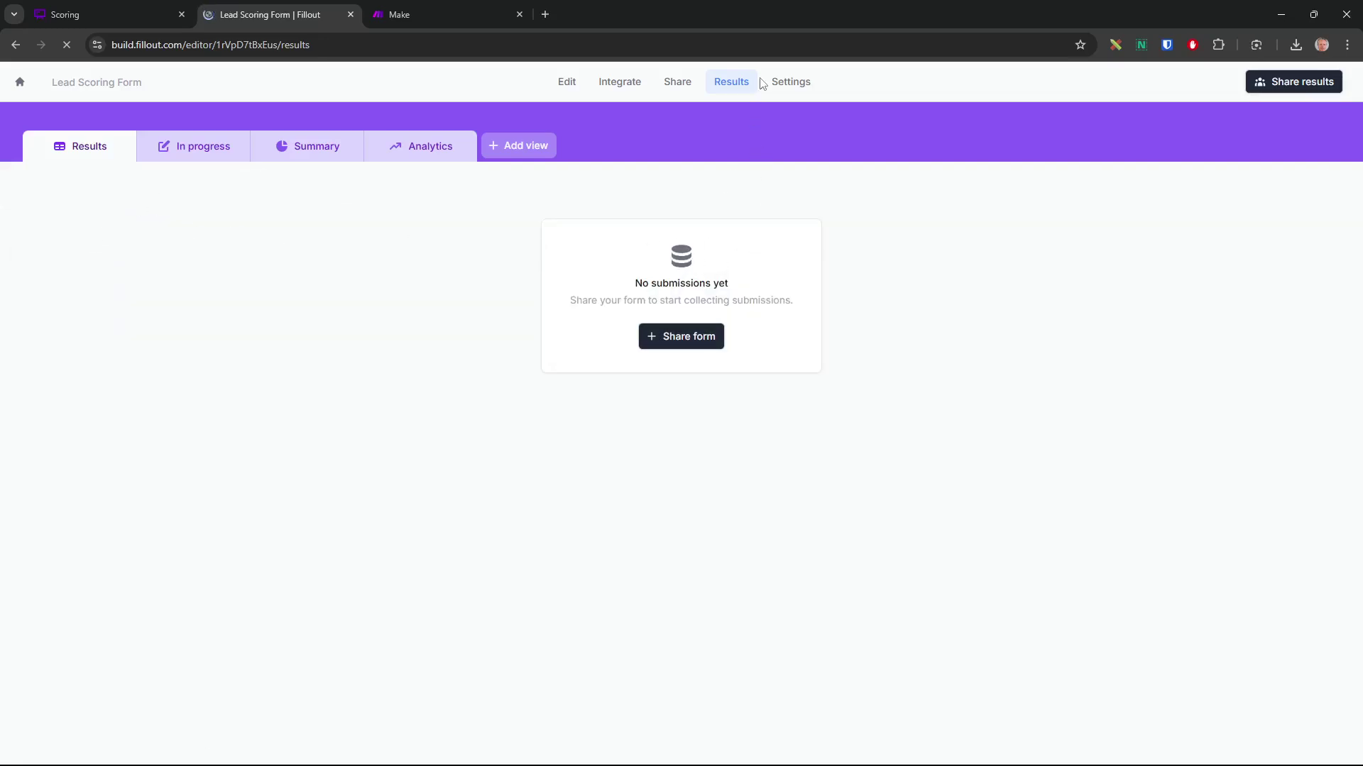
click(567, 82)
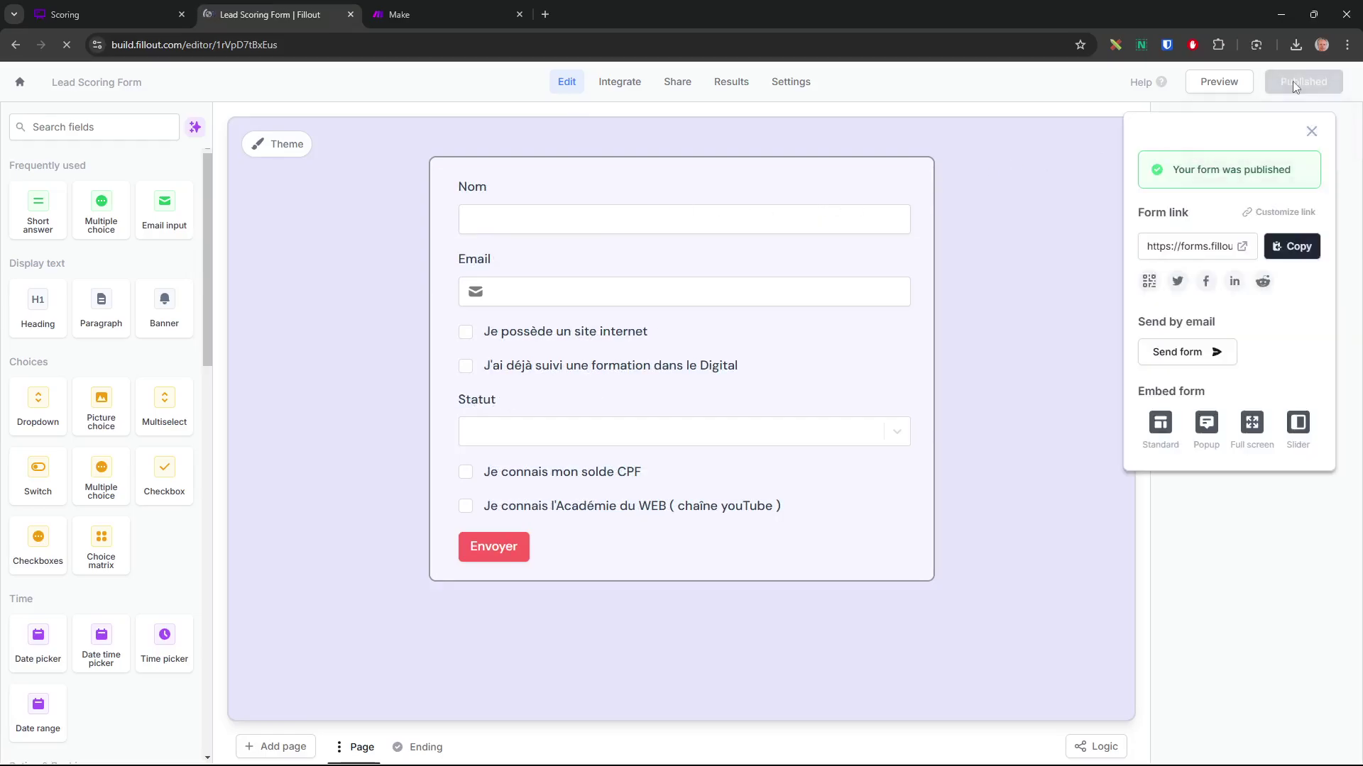
click(1208, 244)
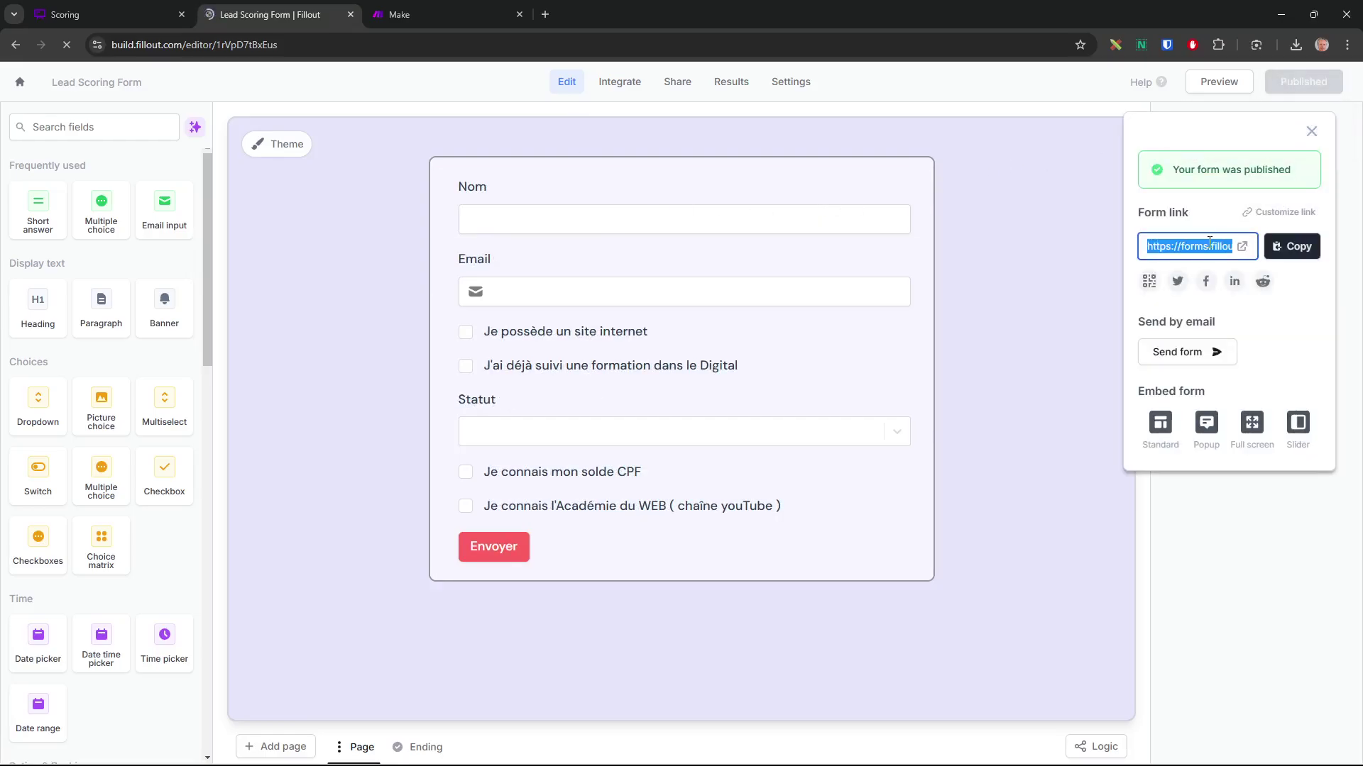
click(1242, 247)
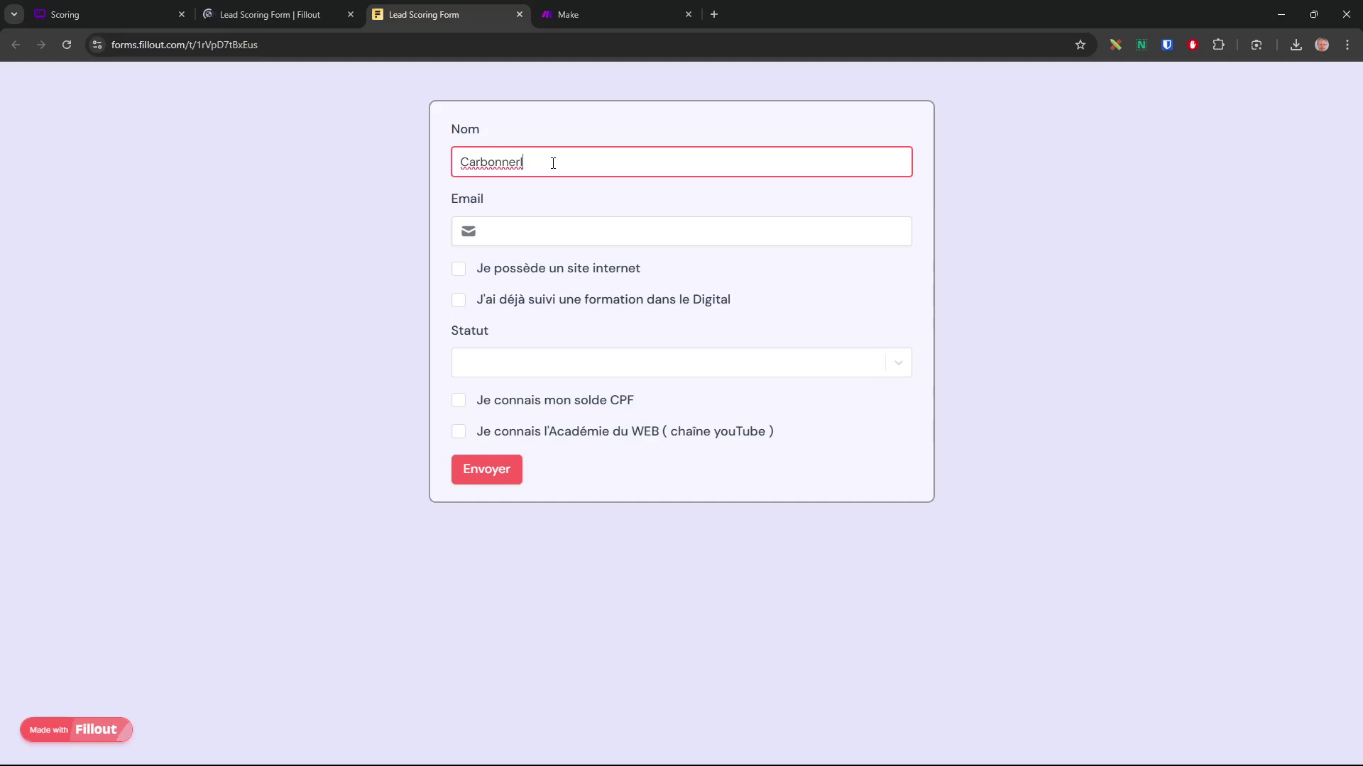
Enter a test e-mail, tick the site internet and Digital formation boxes, and set Statut to Autres
key(Tab)
text(pierr)
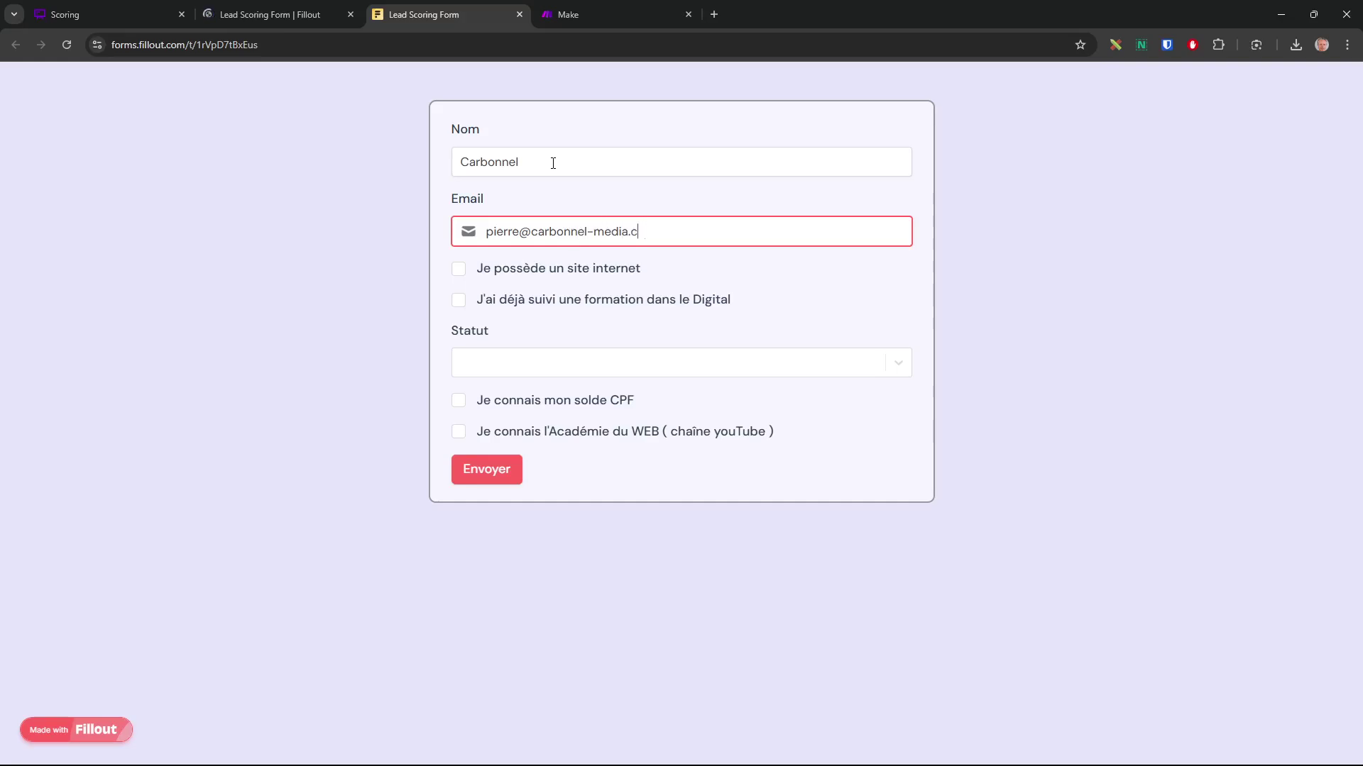
click(458, 274)
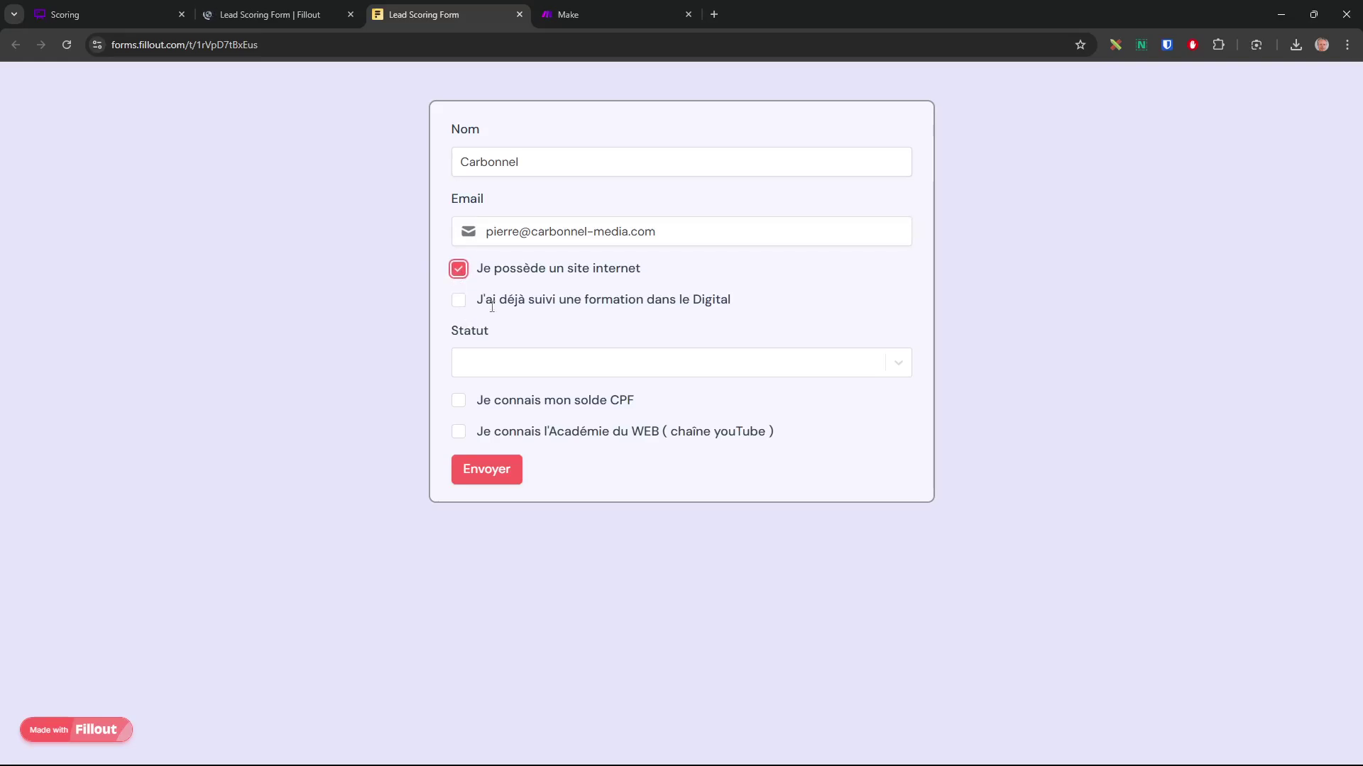
click(462, 310)
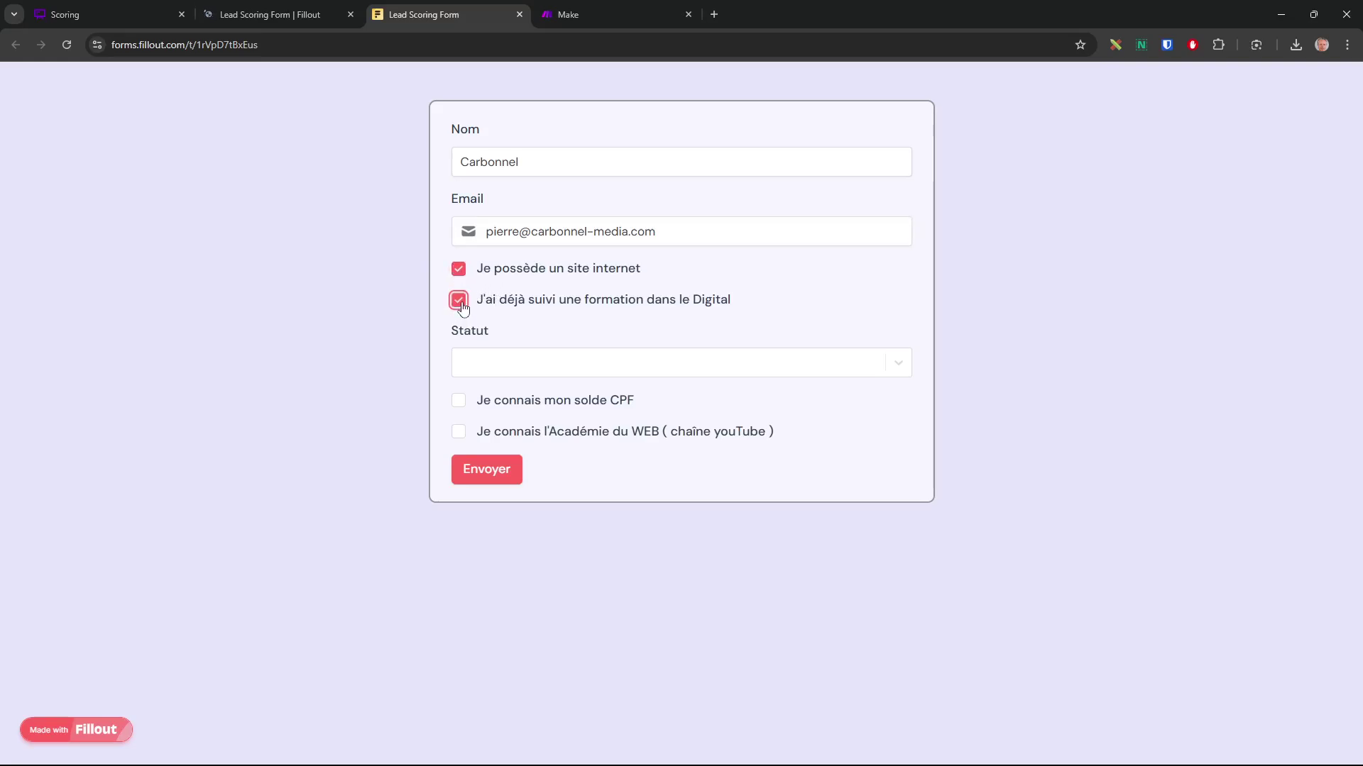
click(645, 369)
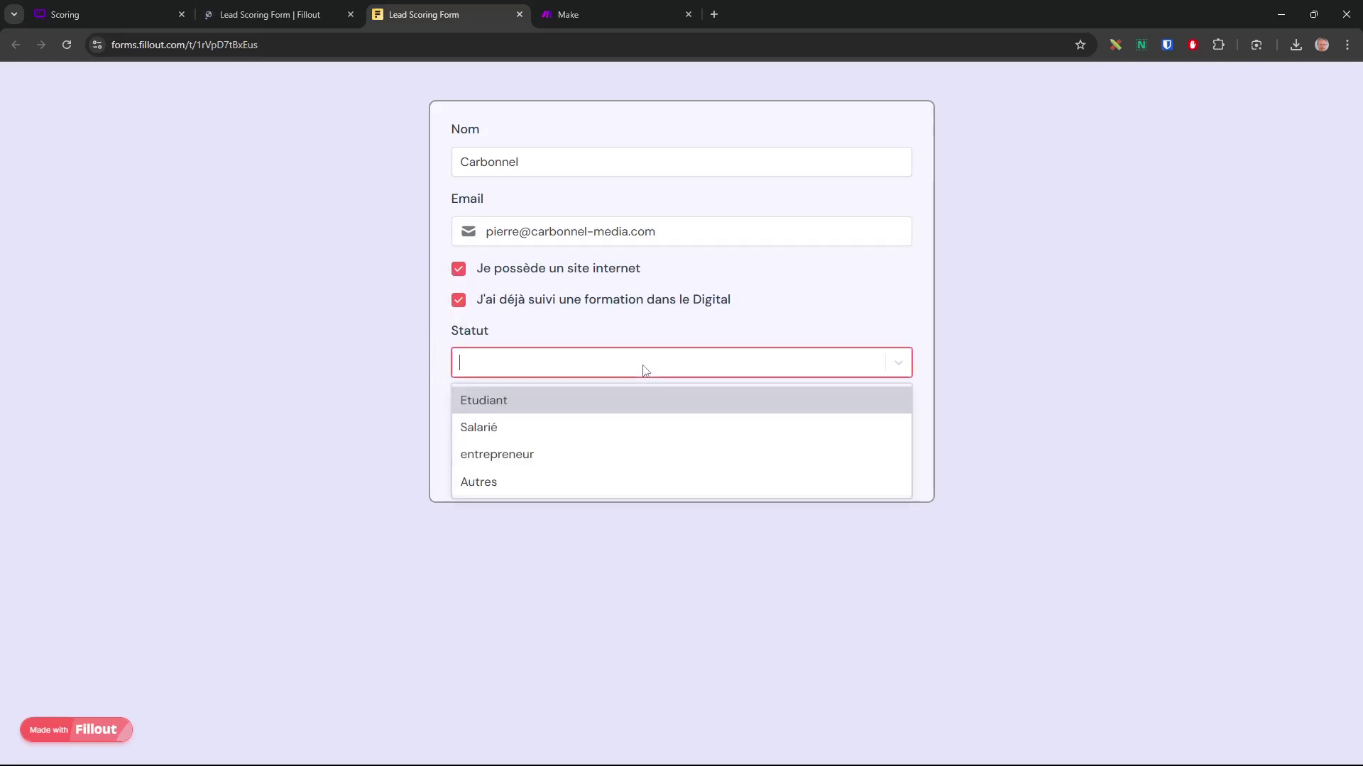
click(524, 481)
Tick the CPF and Académie du WEB boxes, submit the response, and return to the editor
click(459, 402)
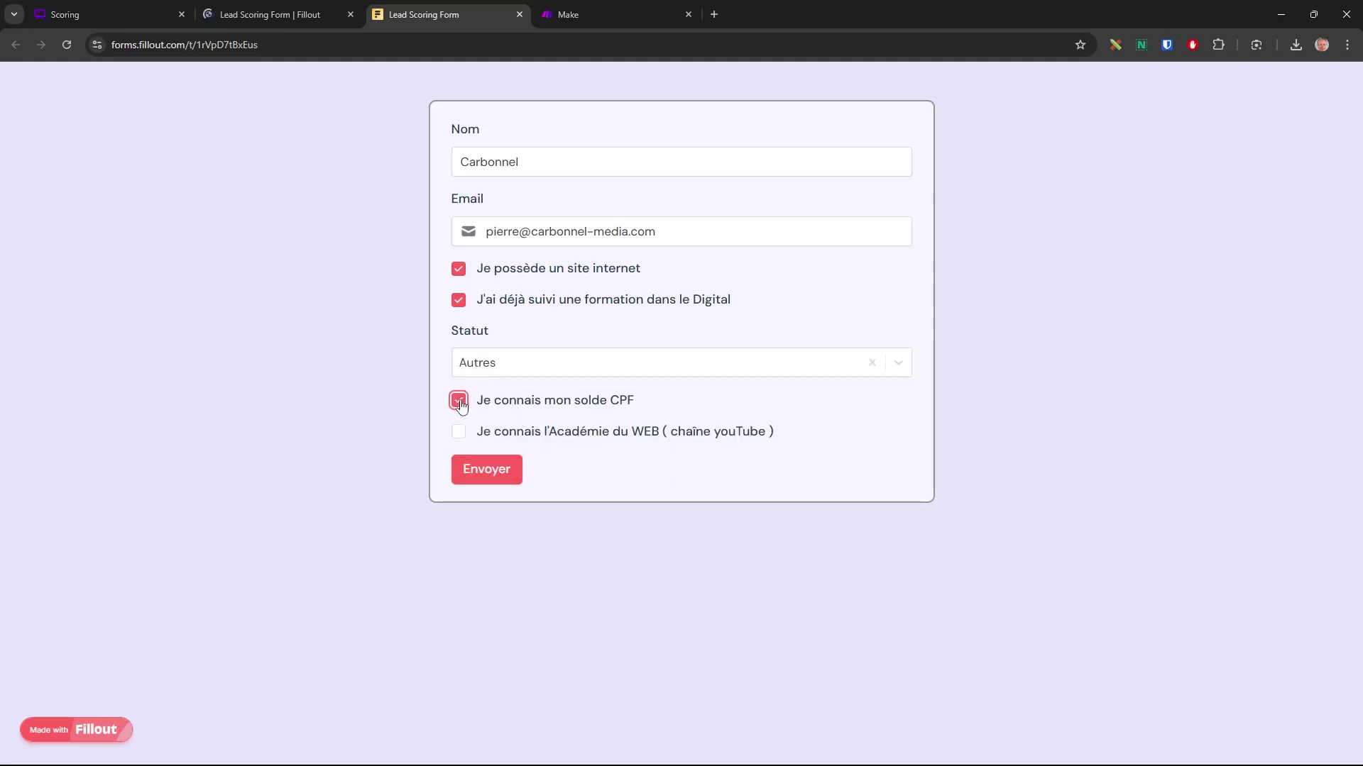
click(465, 437)
click(499, 470)
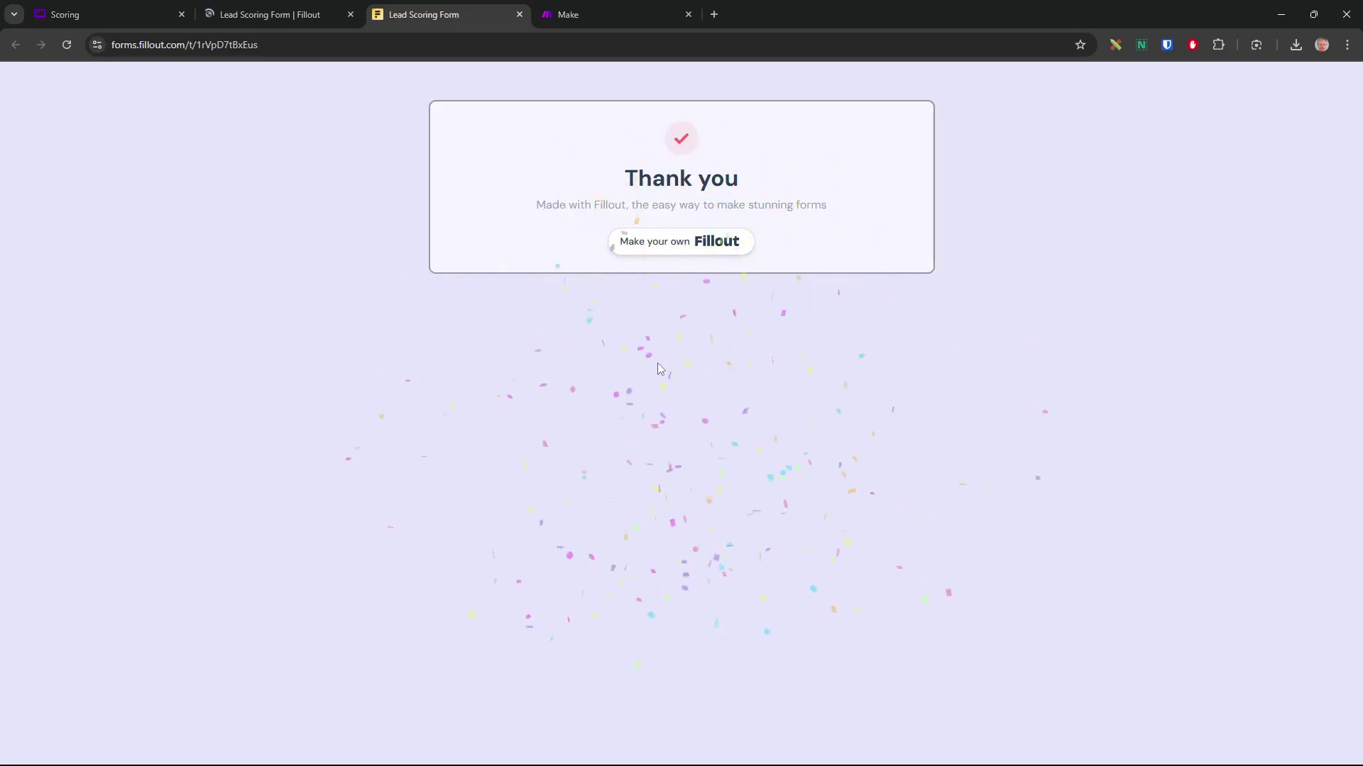
click(291, 17)
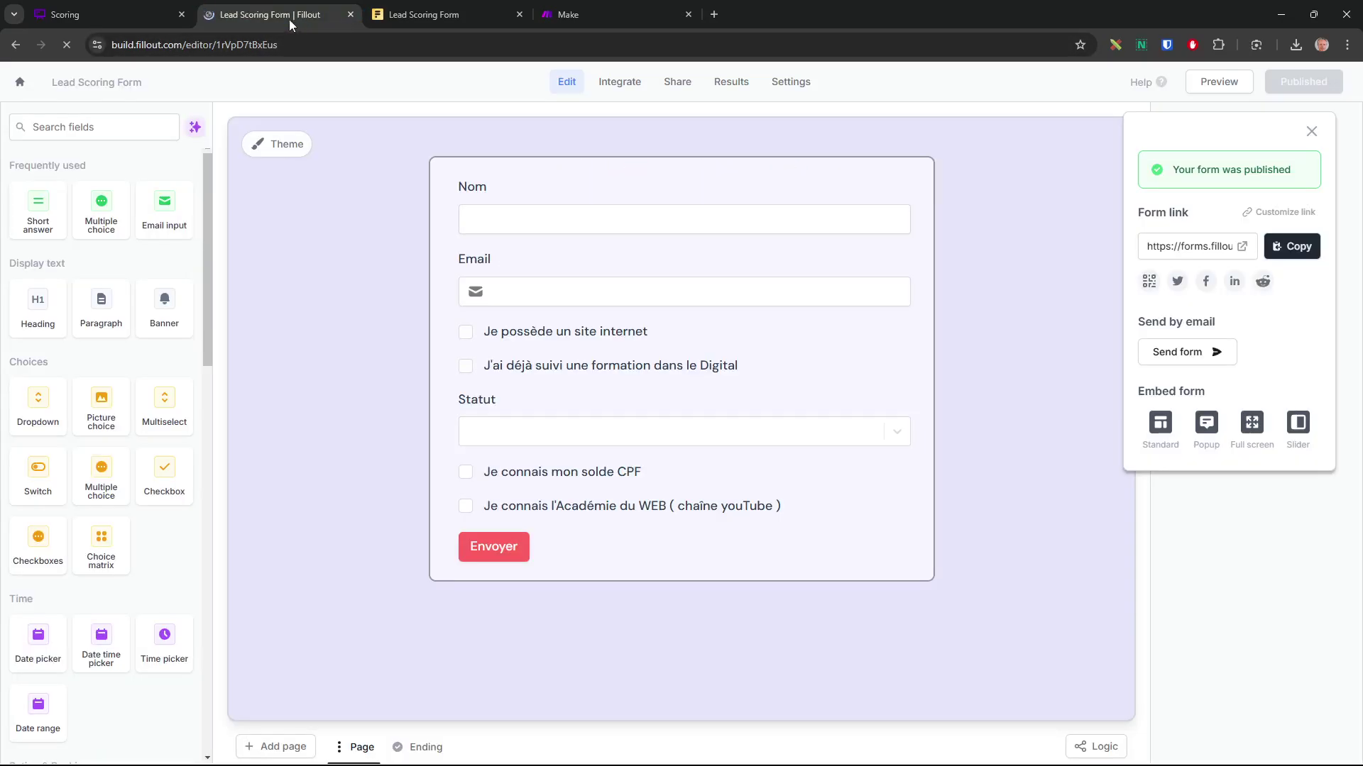
Check that the test response shows a Score of 16 against the scoring board, then go to Make
click(733, 84)
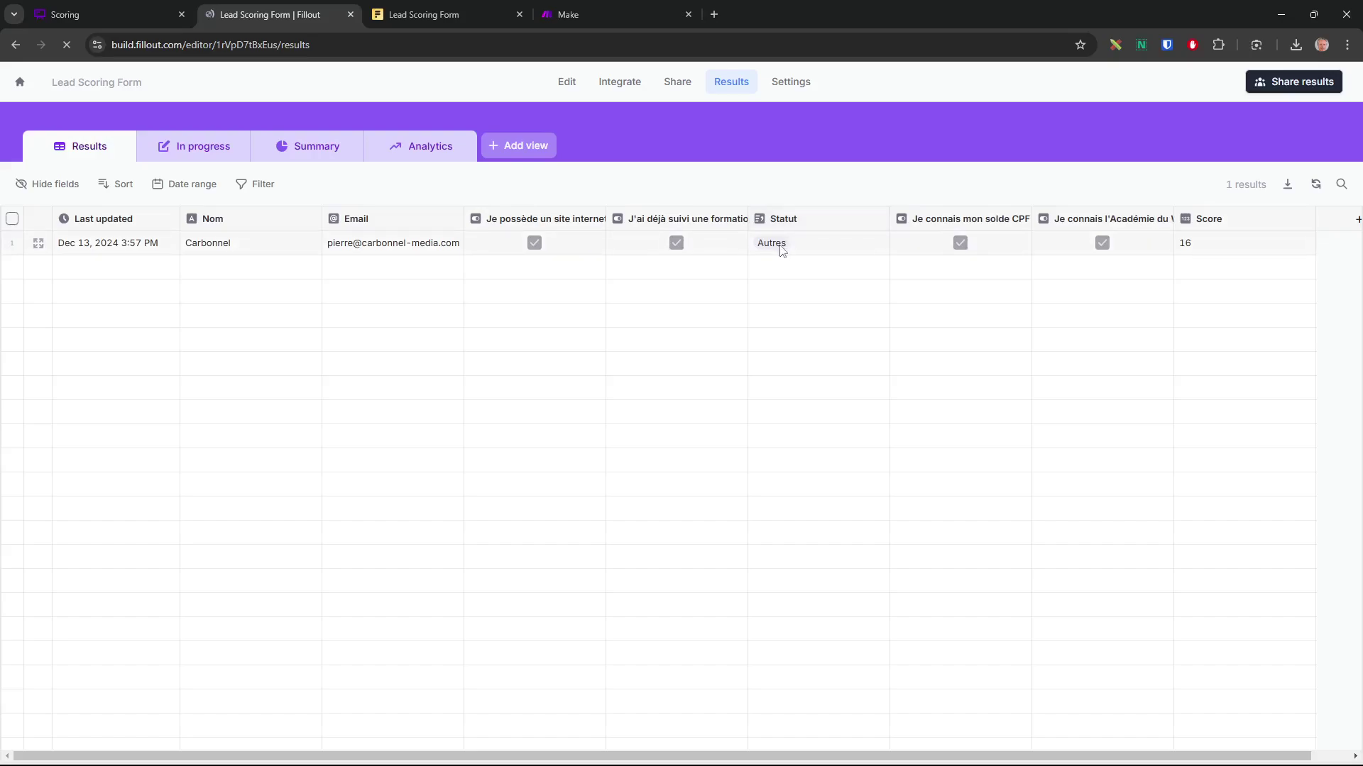
click(92, 10)
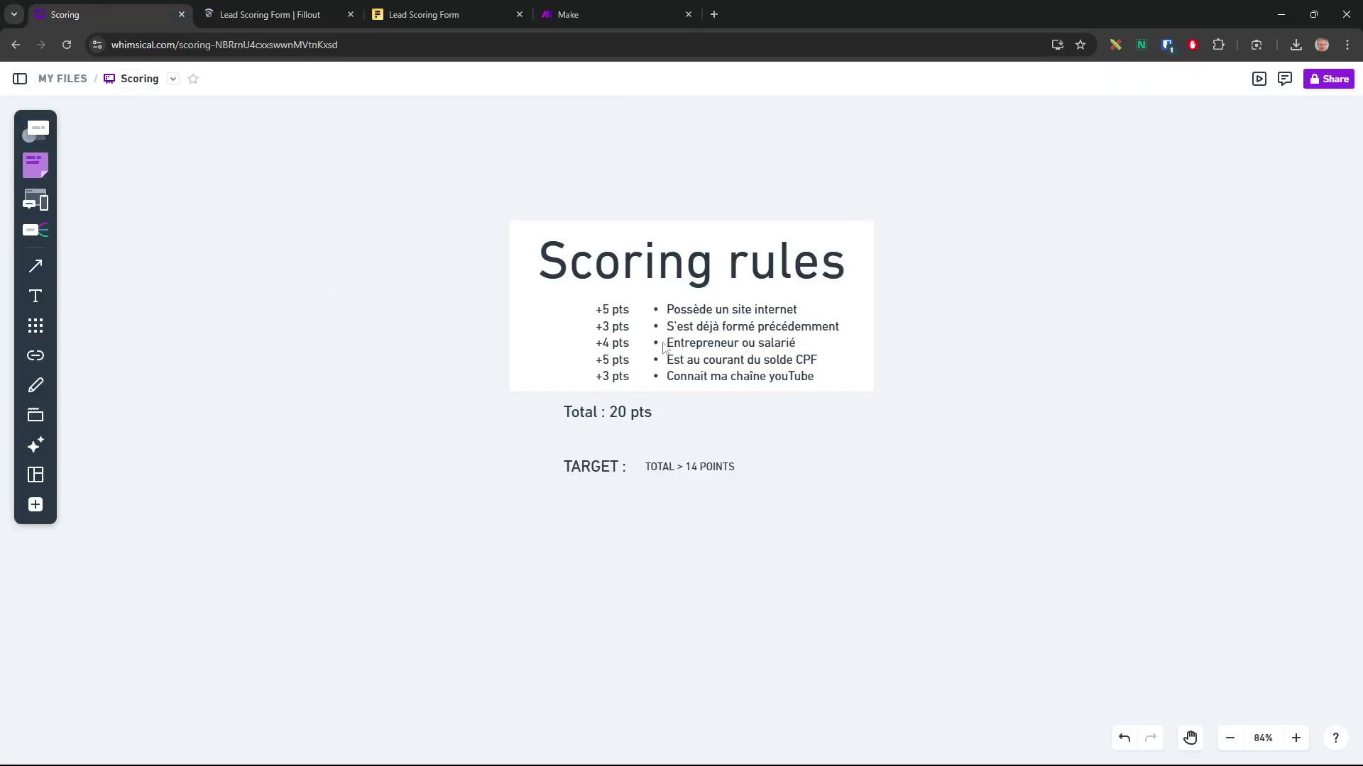
click(602, 15)
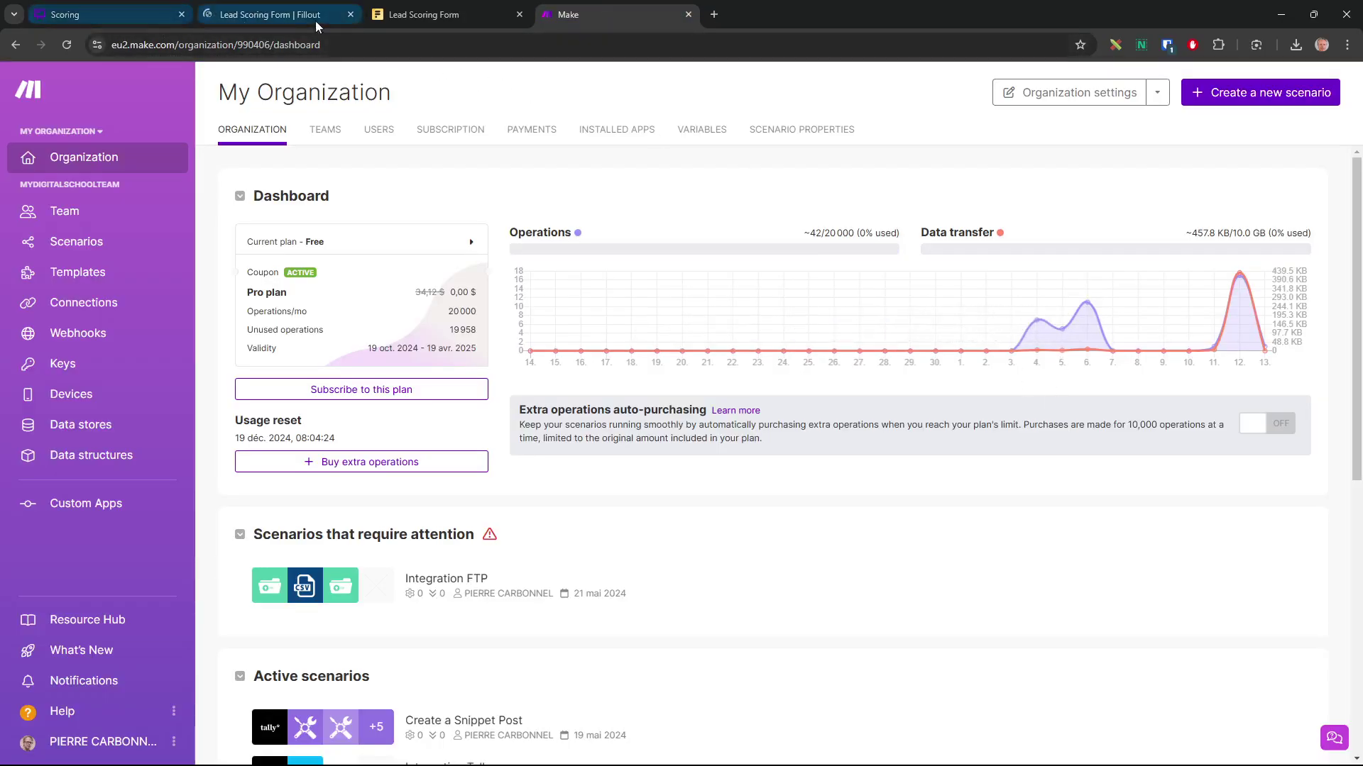
From Make's organization dashboard, create a new empty scenario in the scenario editor
click(316, 17)
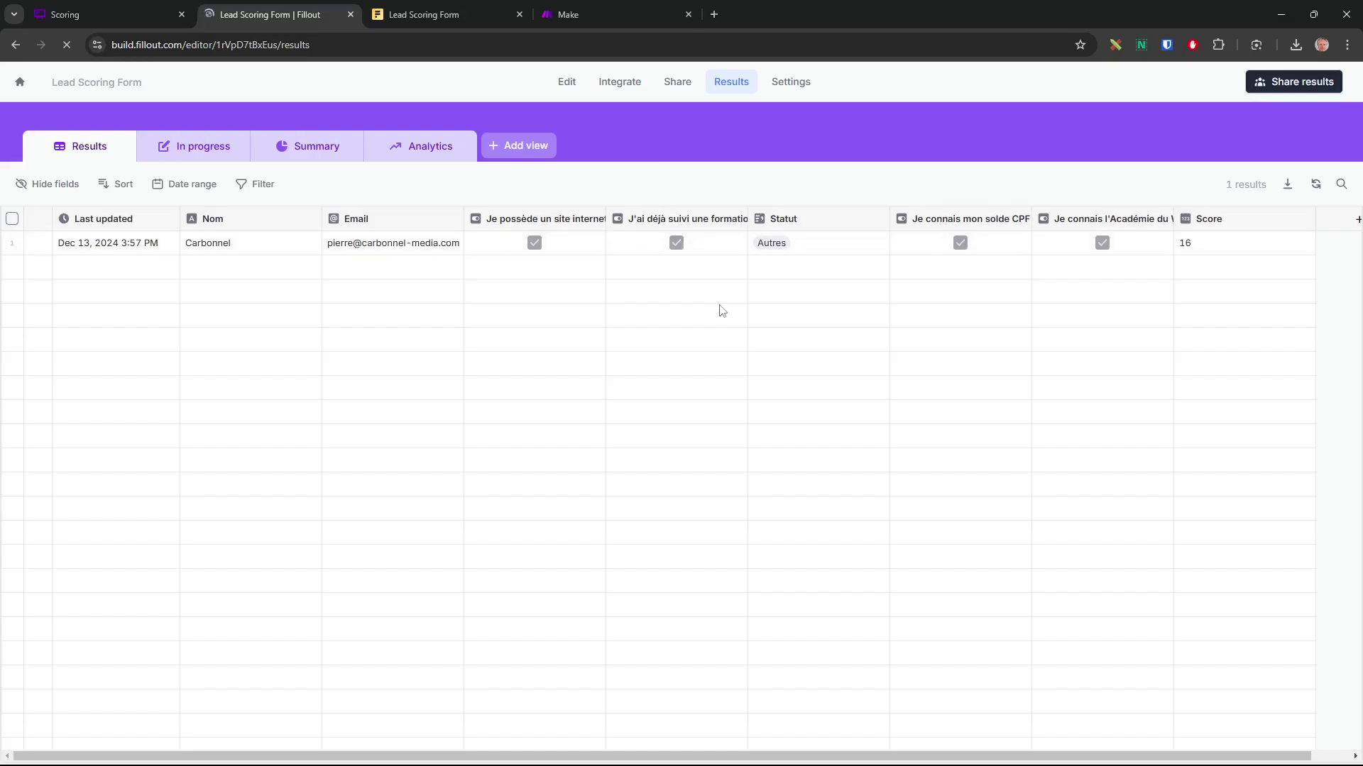
click(591, 19)
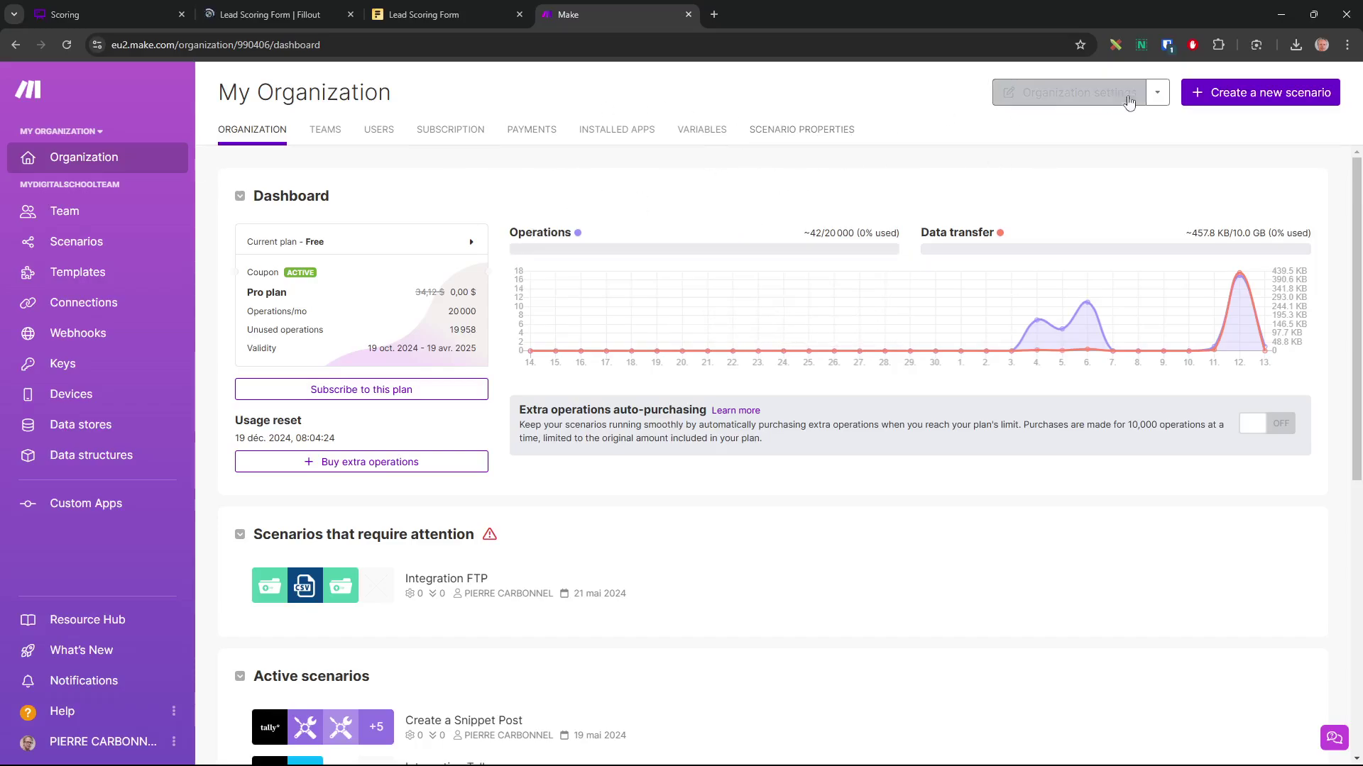
click(1253, 98)
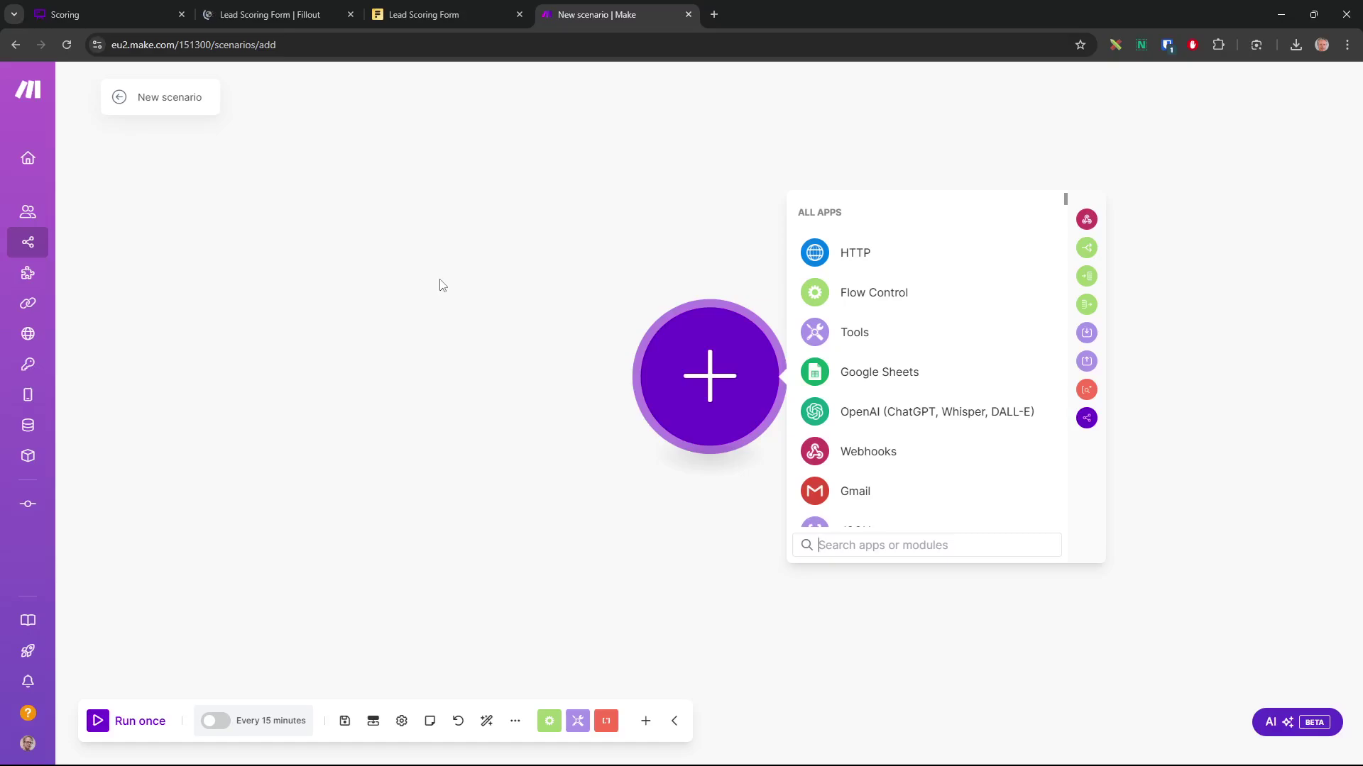
Rename the scenario to LeadScoring
click(153, 92)
double_click(156, 93)
key(ctrl+a)
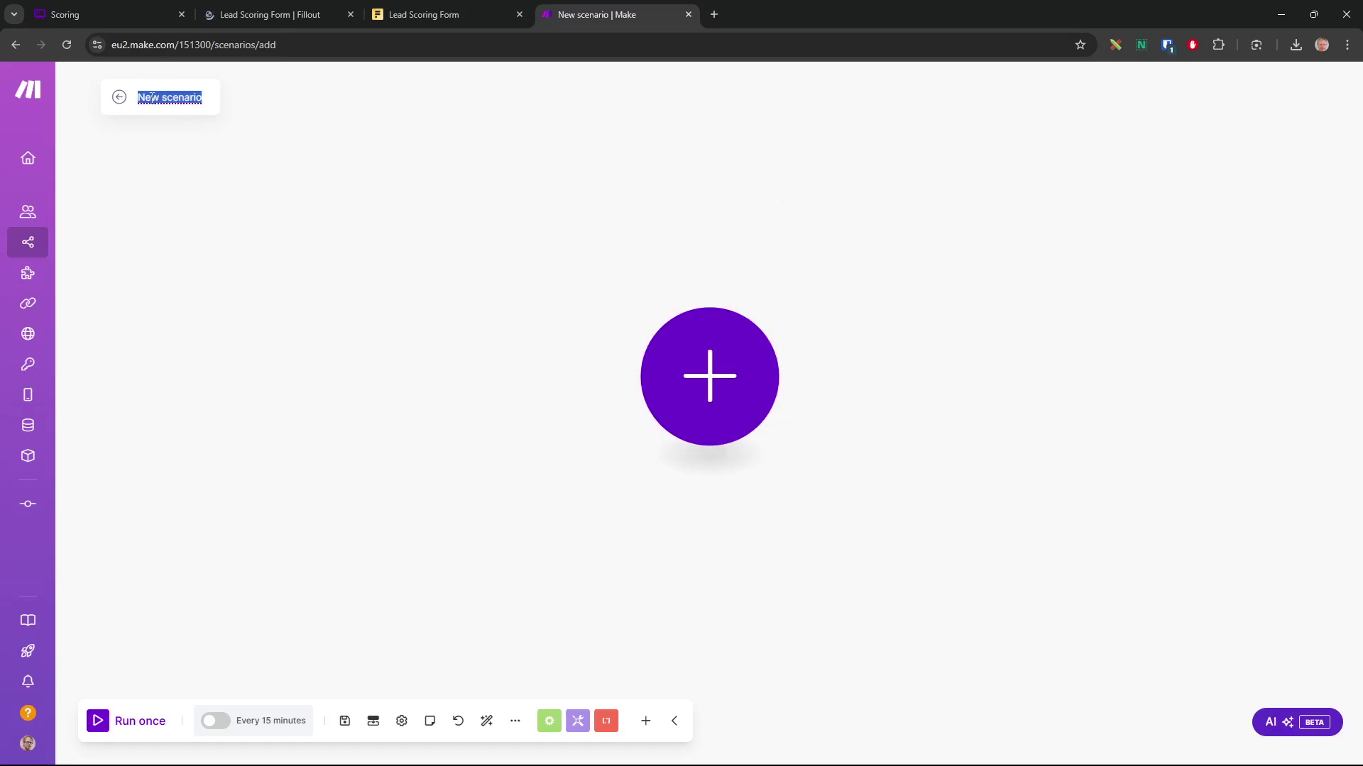
text(LeadSc)
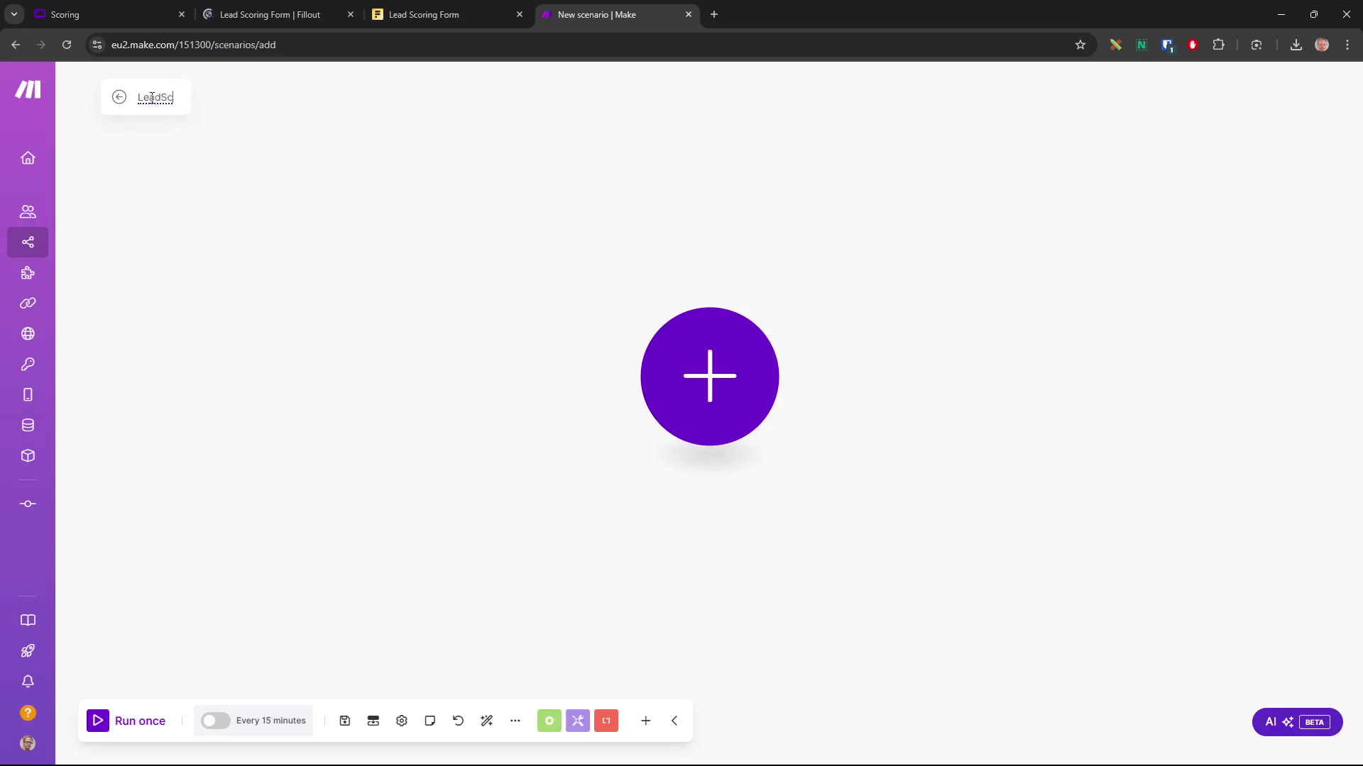
text(oring)
click(262, 176)
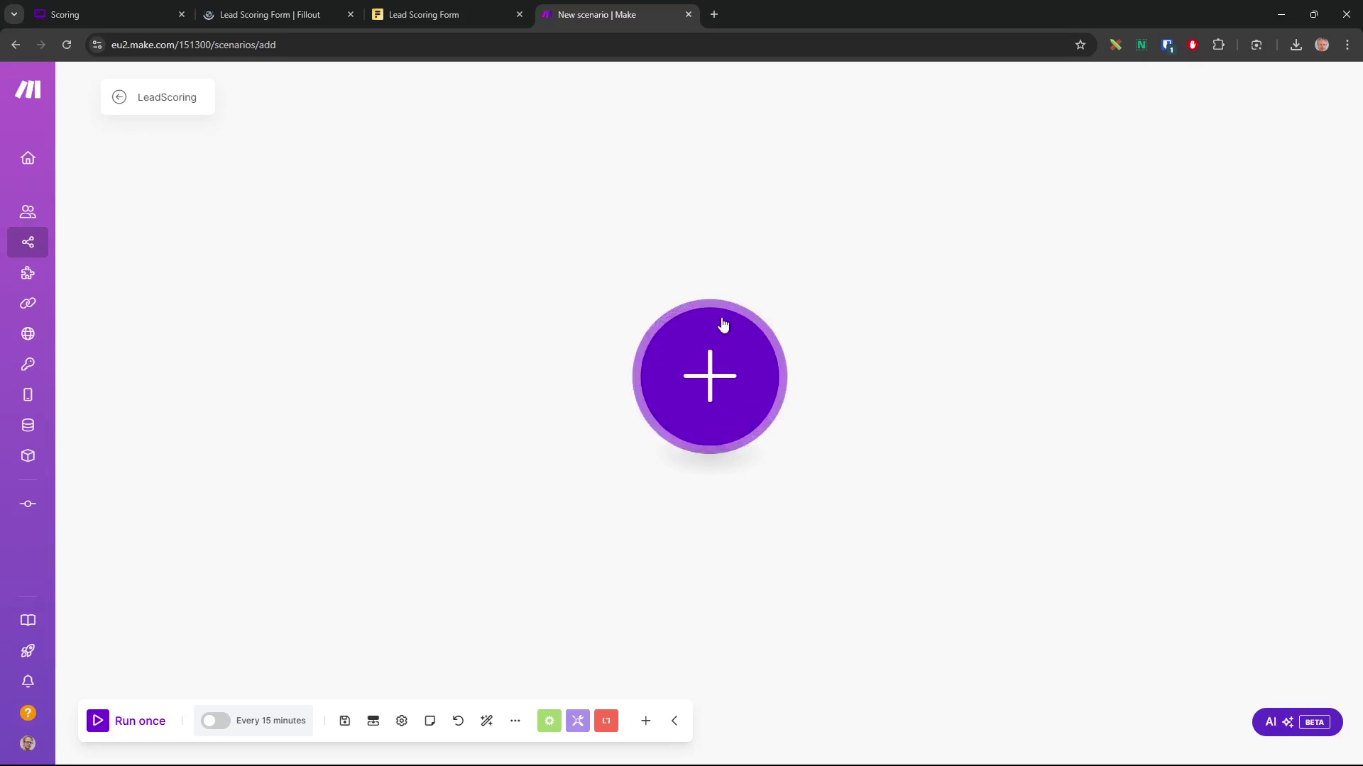
Add a Fillout Forms Watch New Responses trigger with a new webhook for Lead Scoring Form
click(711, 383)
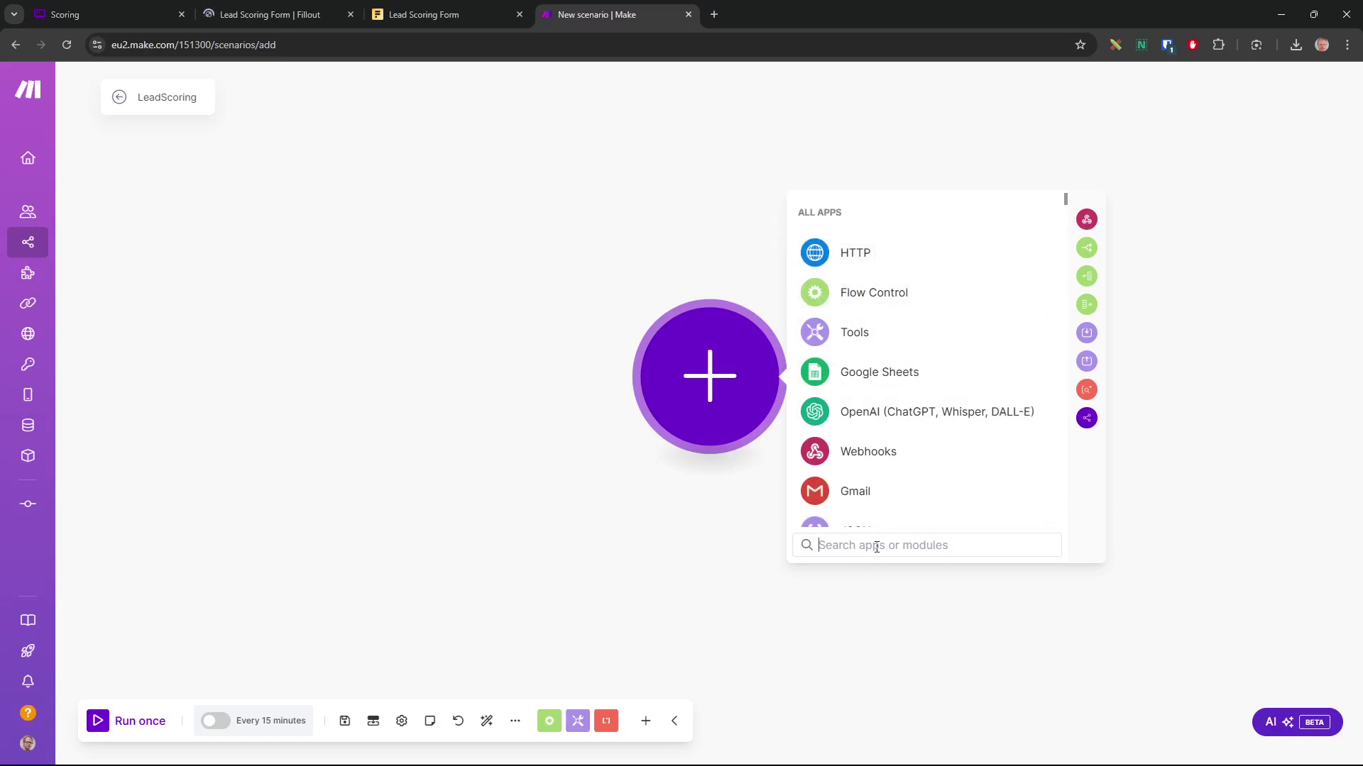
text(fill)
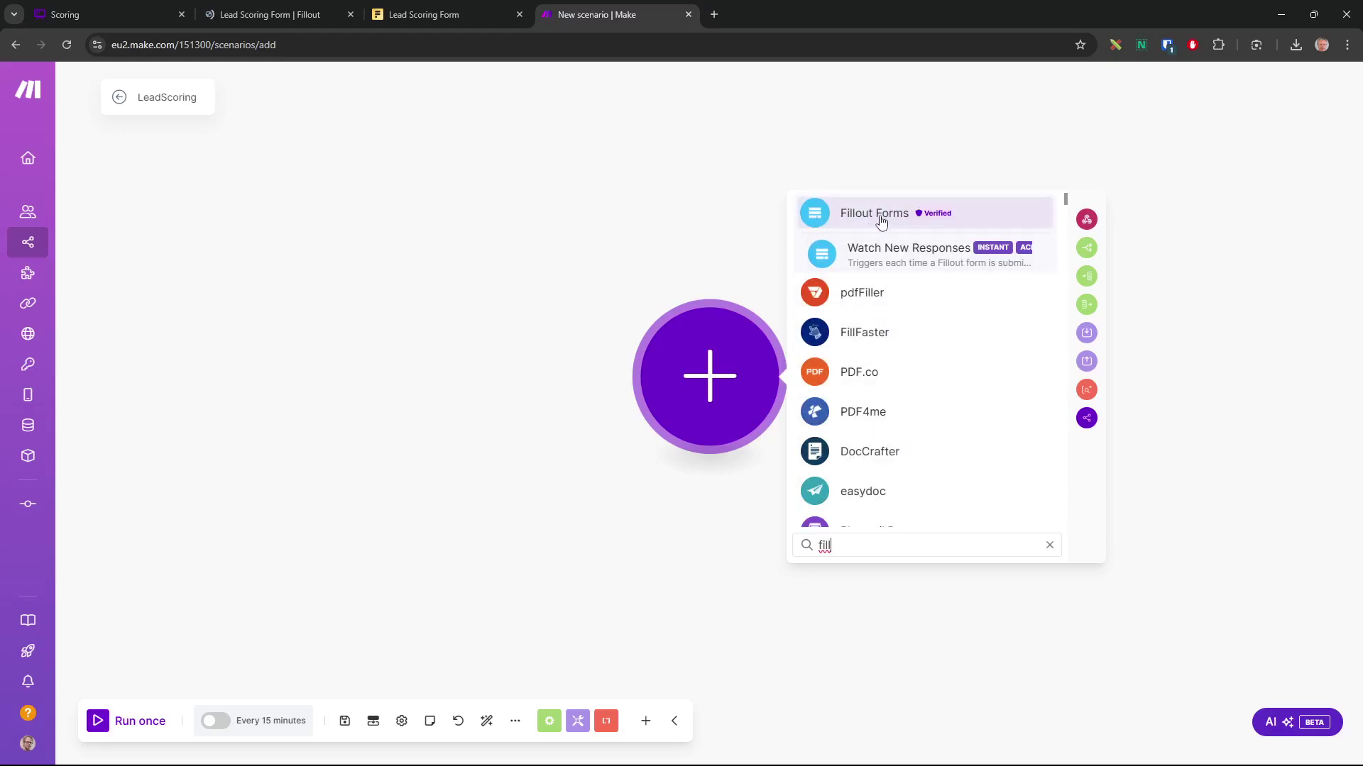
click(878, 219)
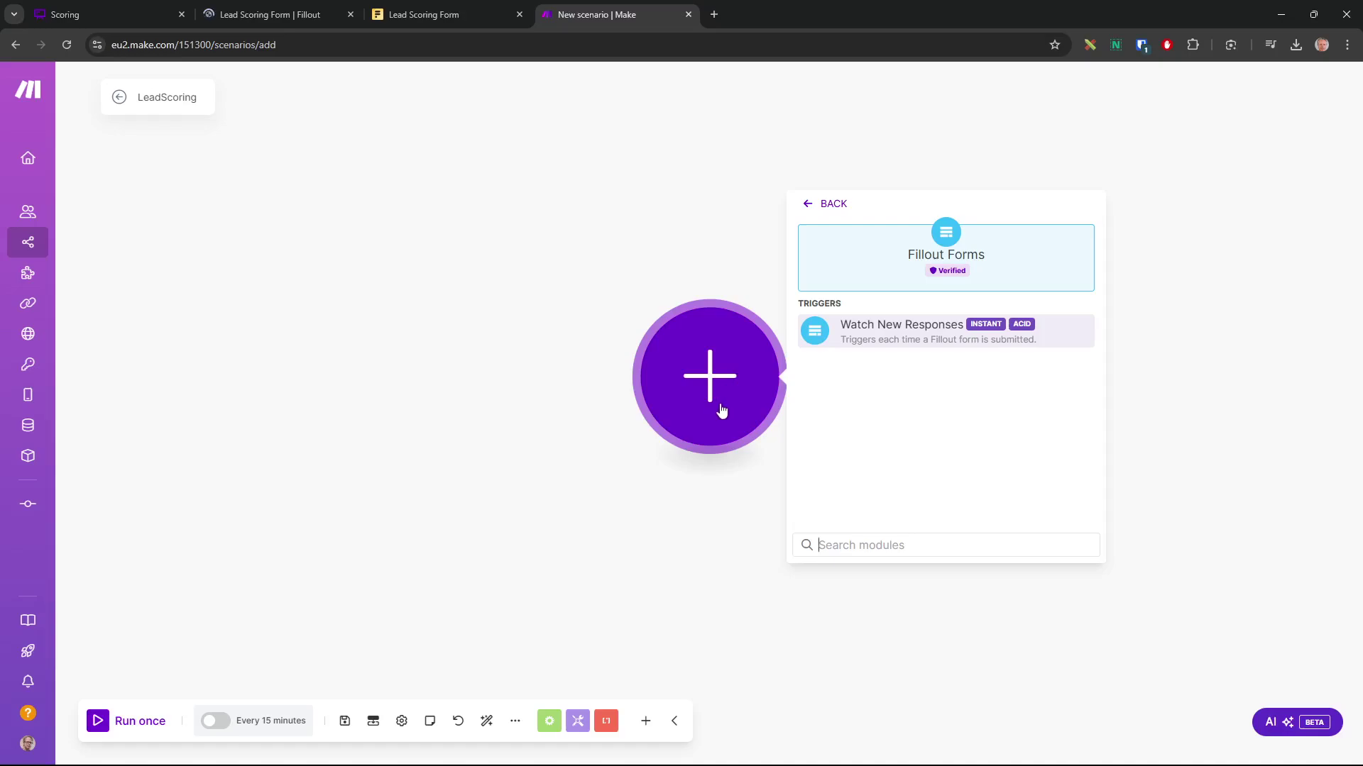
click(923, 330)
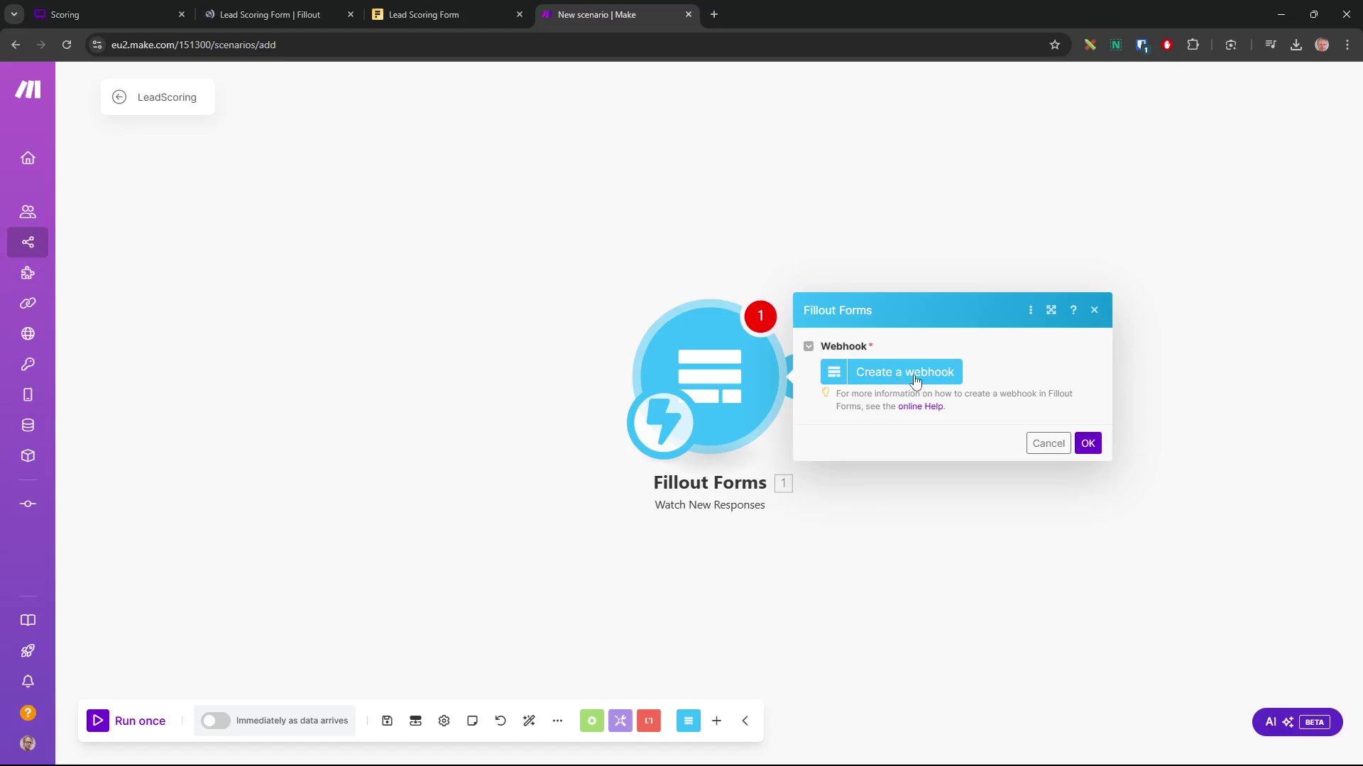
click(897, 374)
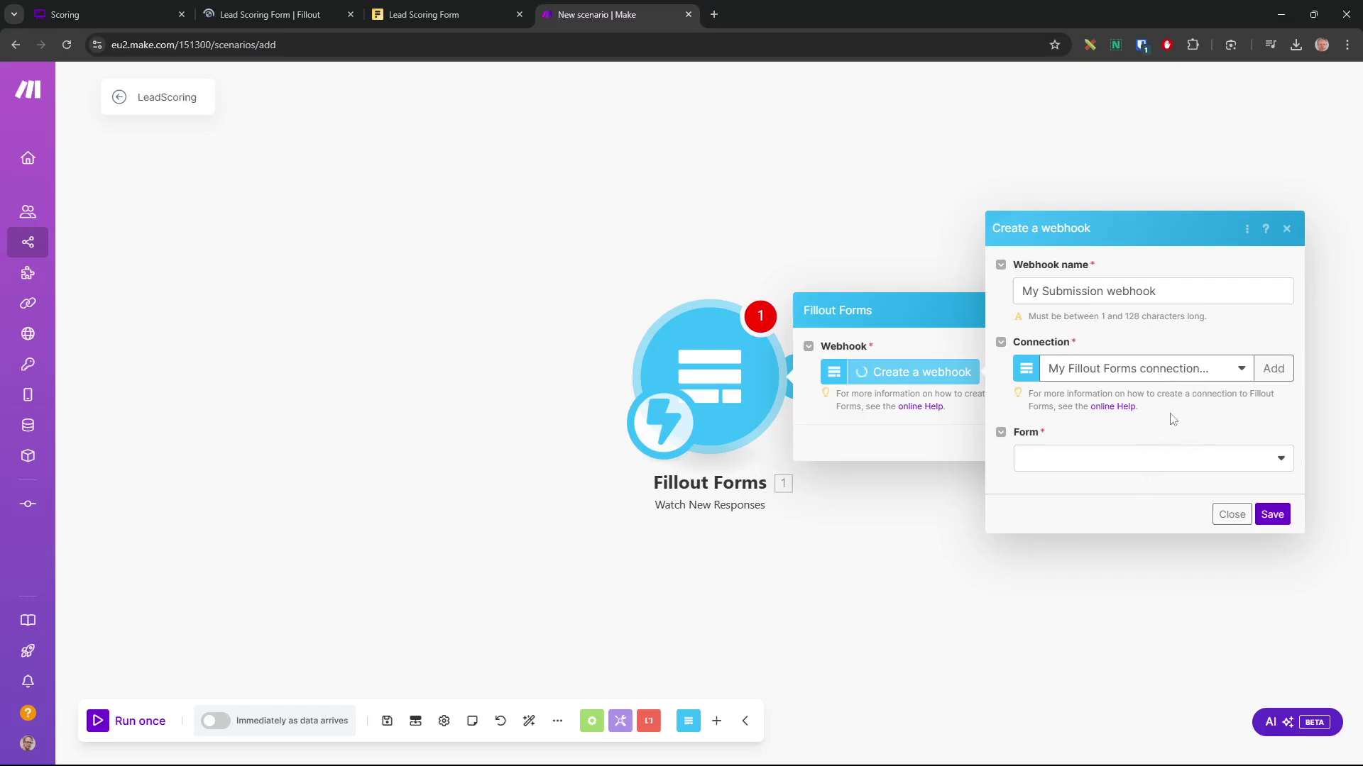
click(1171, 458)
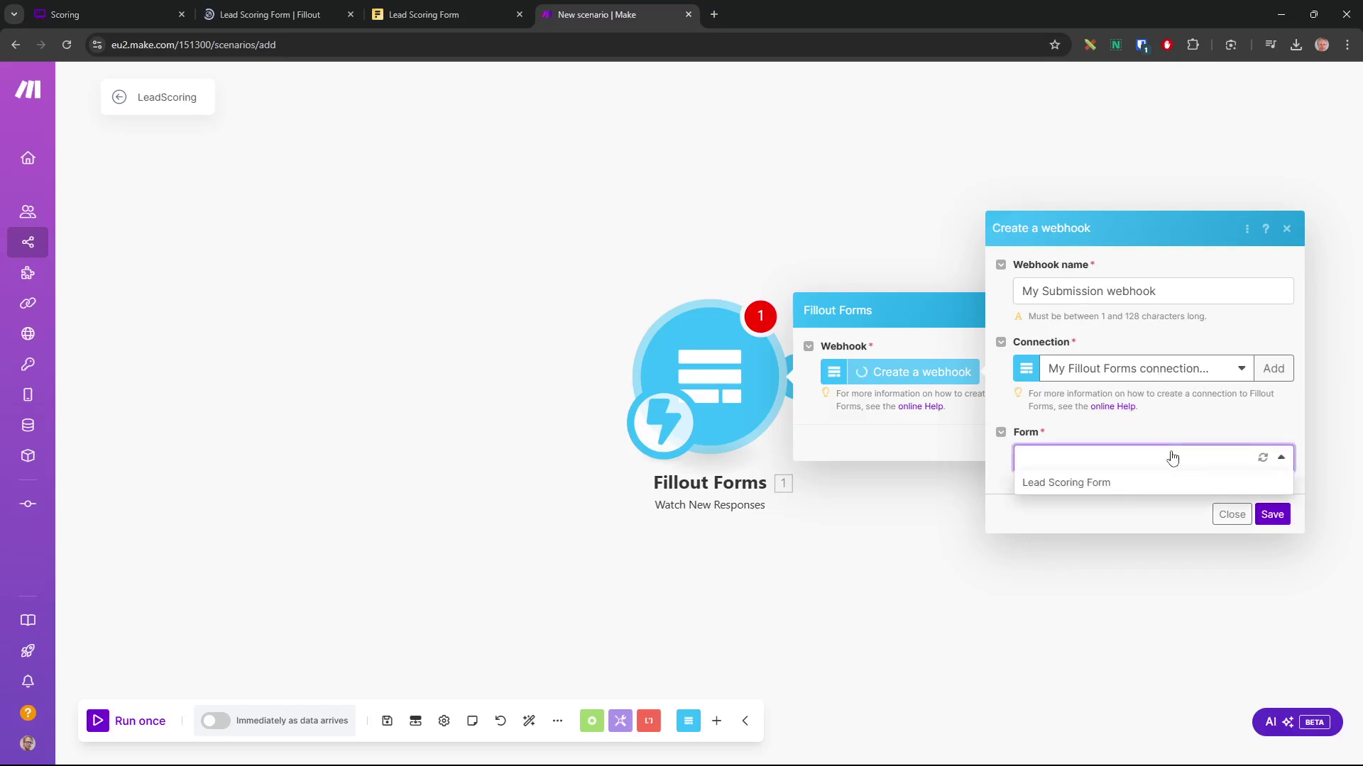
click(1073, 483)
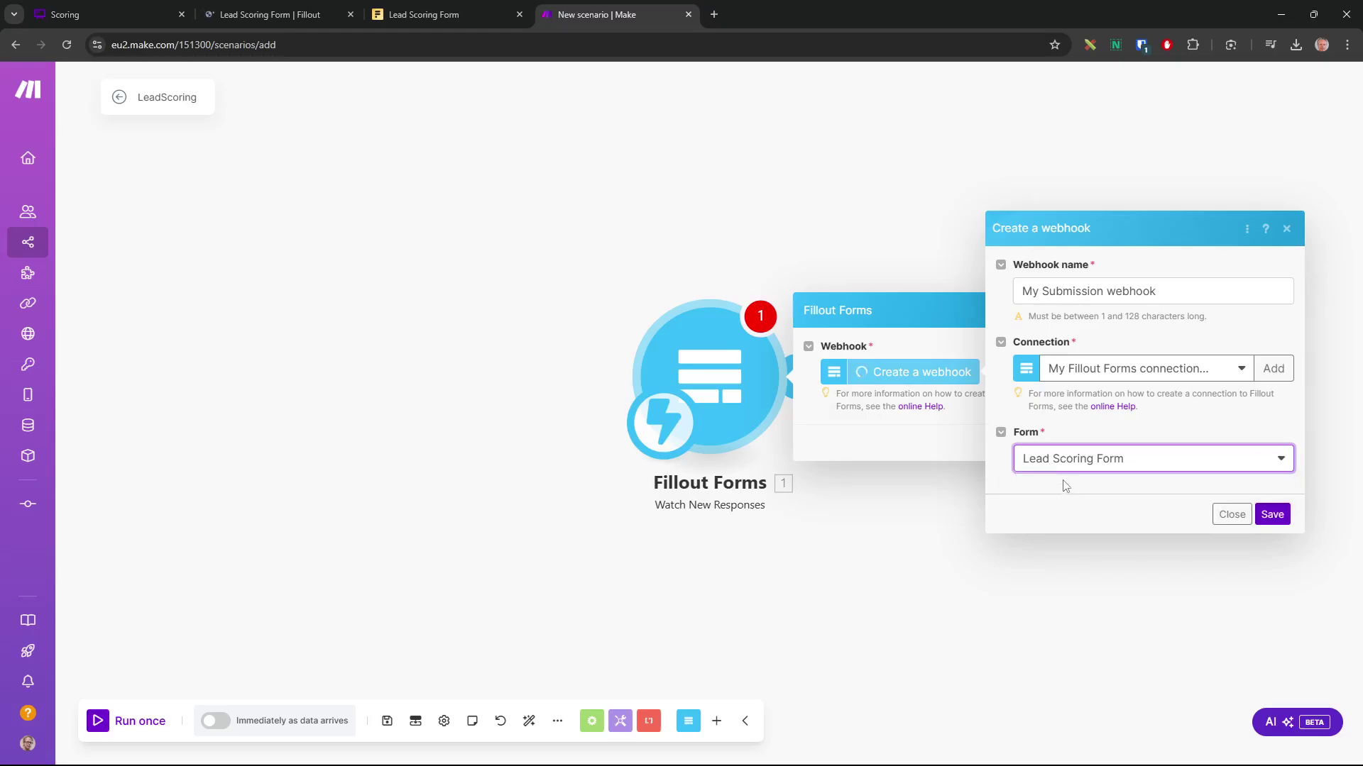
click(1272, 514)
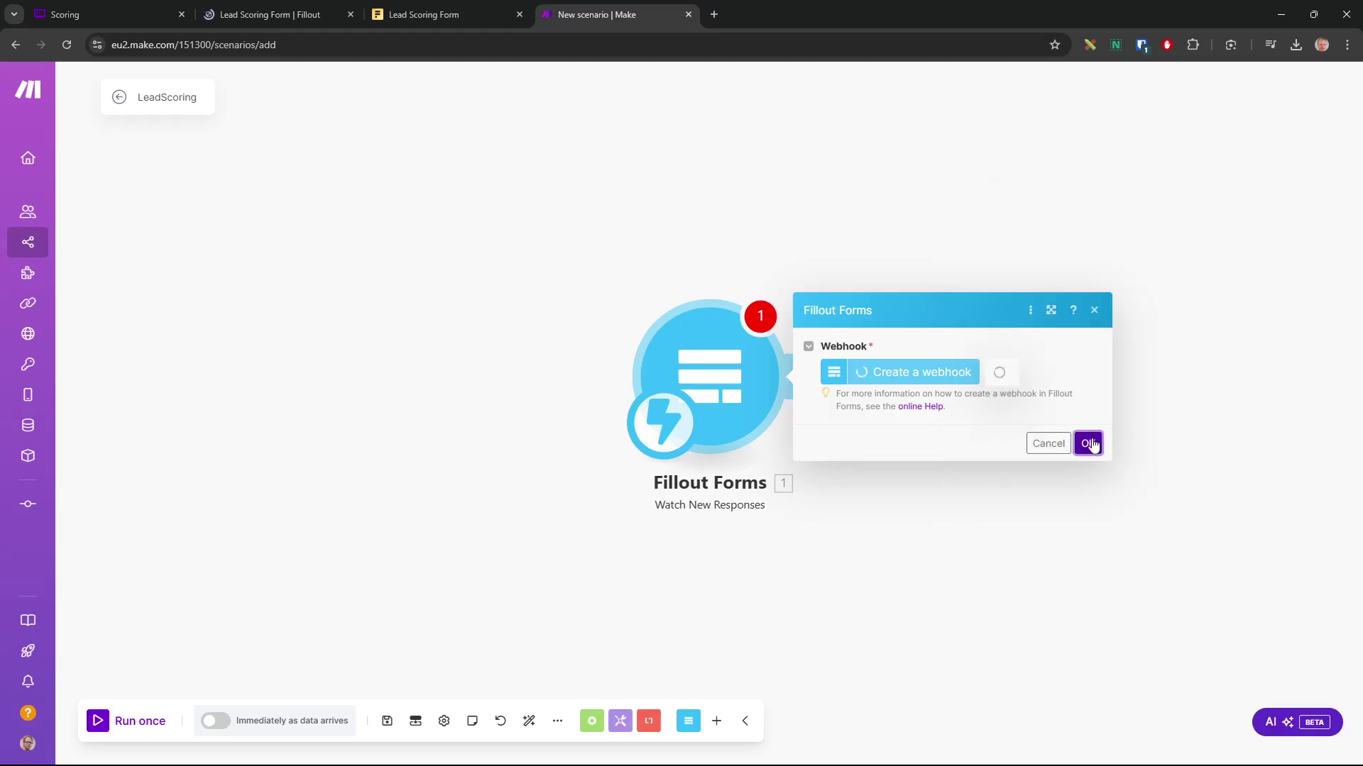
click(1088, 466)
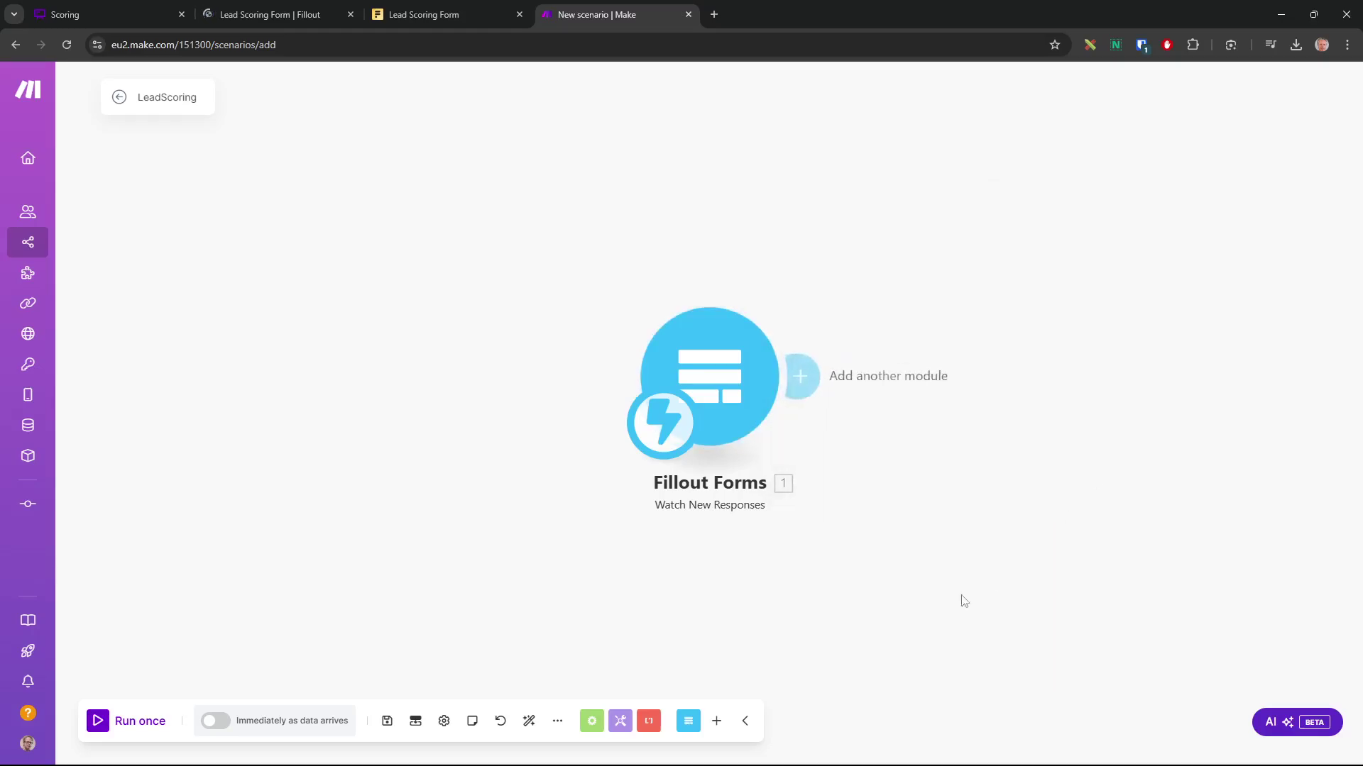
Run the scenario once so it waits for a Fillout submission
click(114, 721)
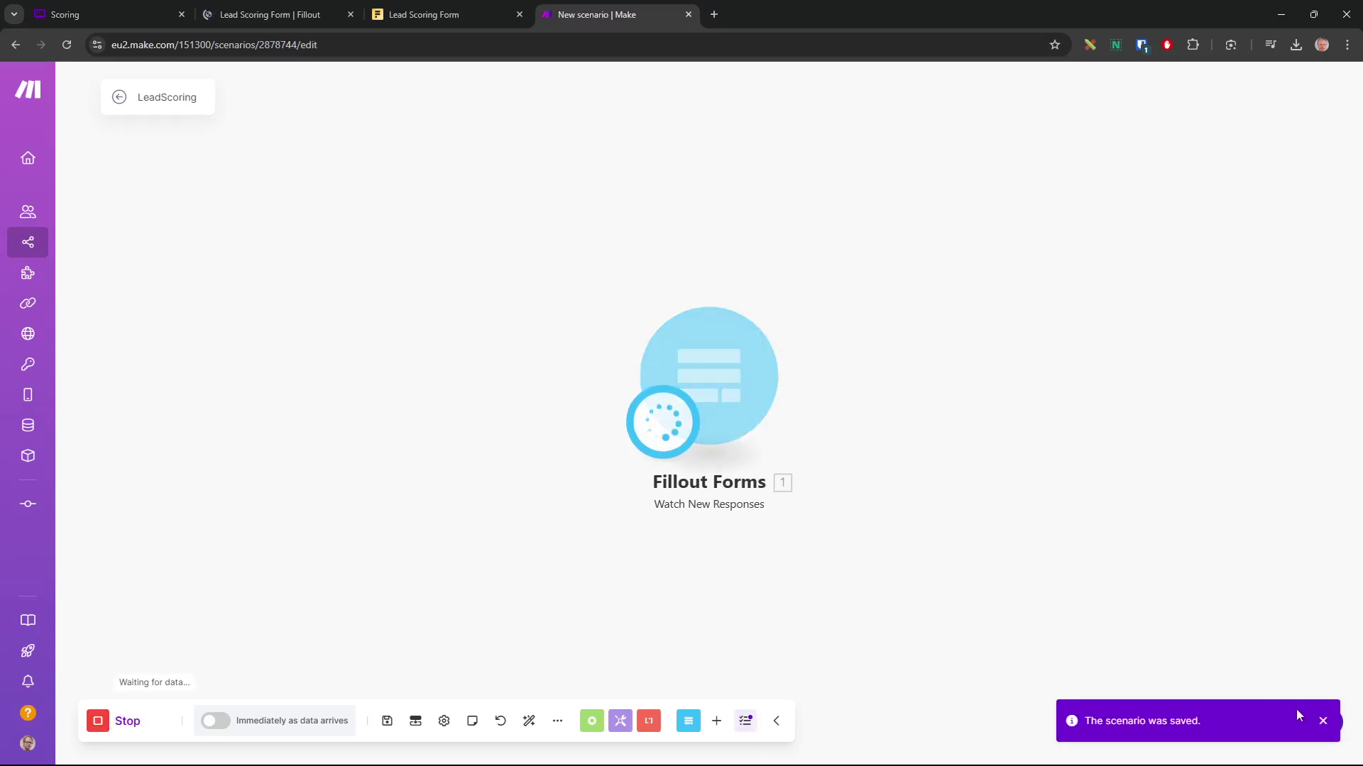
click(1323, 721)
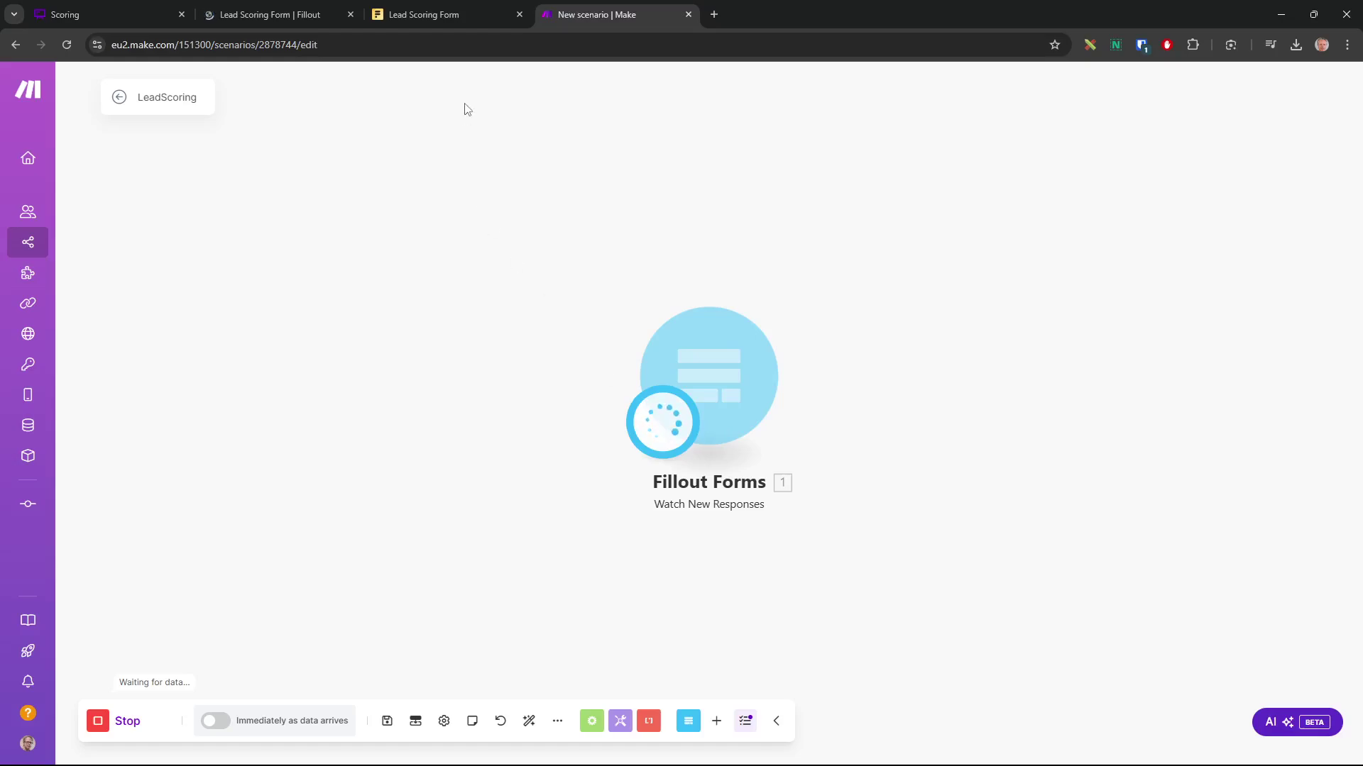
click(300, 17)
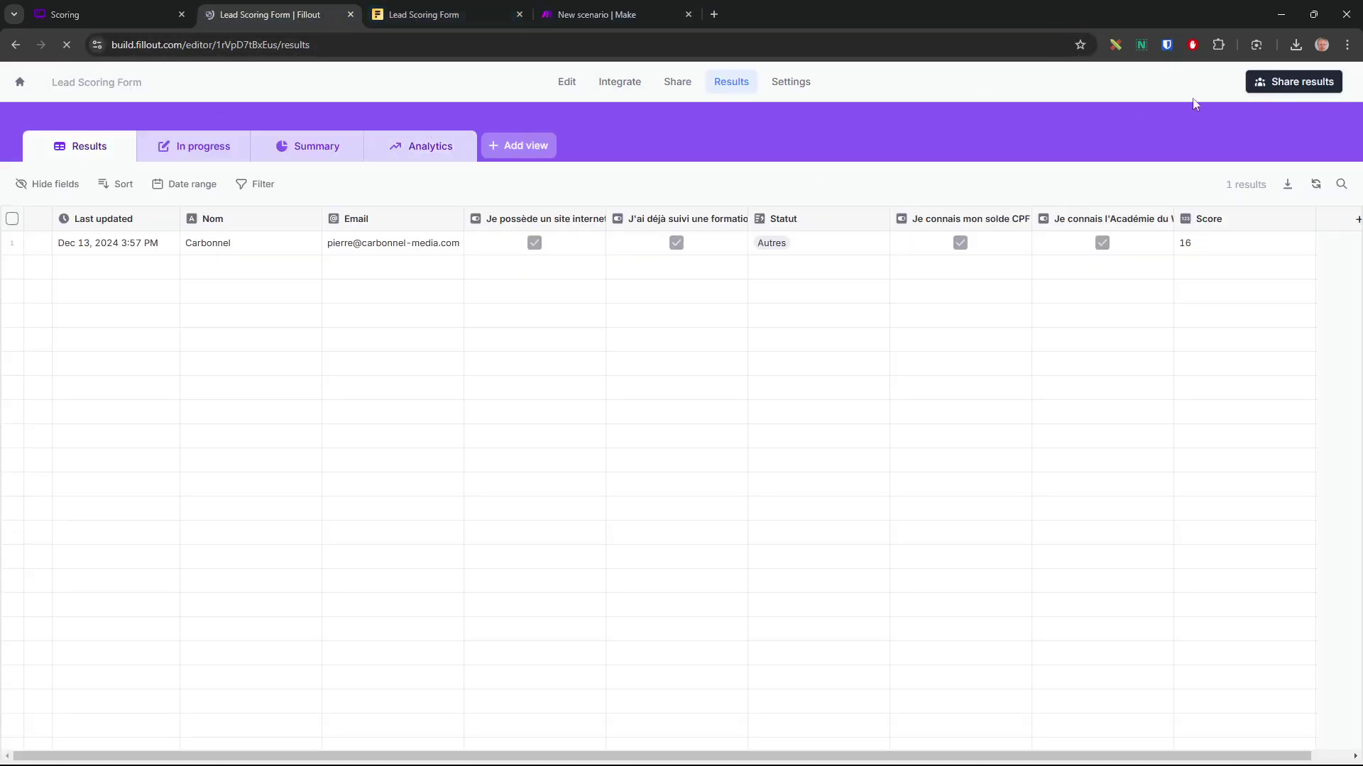
Copy the Lead Scoring Form's public link from Share and load the live form in the other tab
click(566, 82)
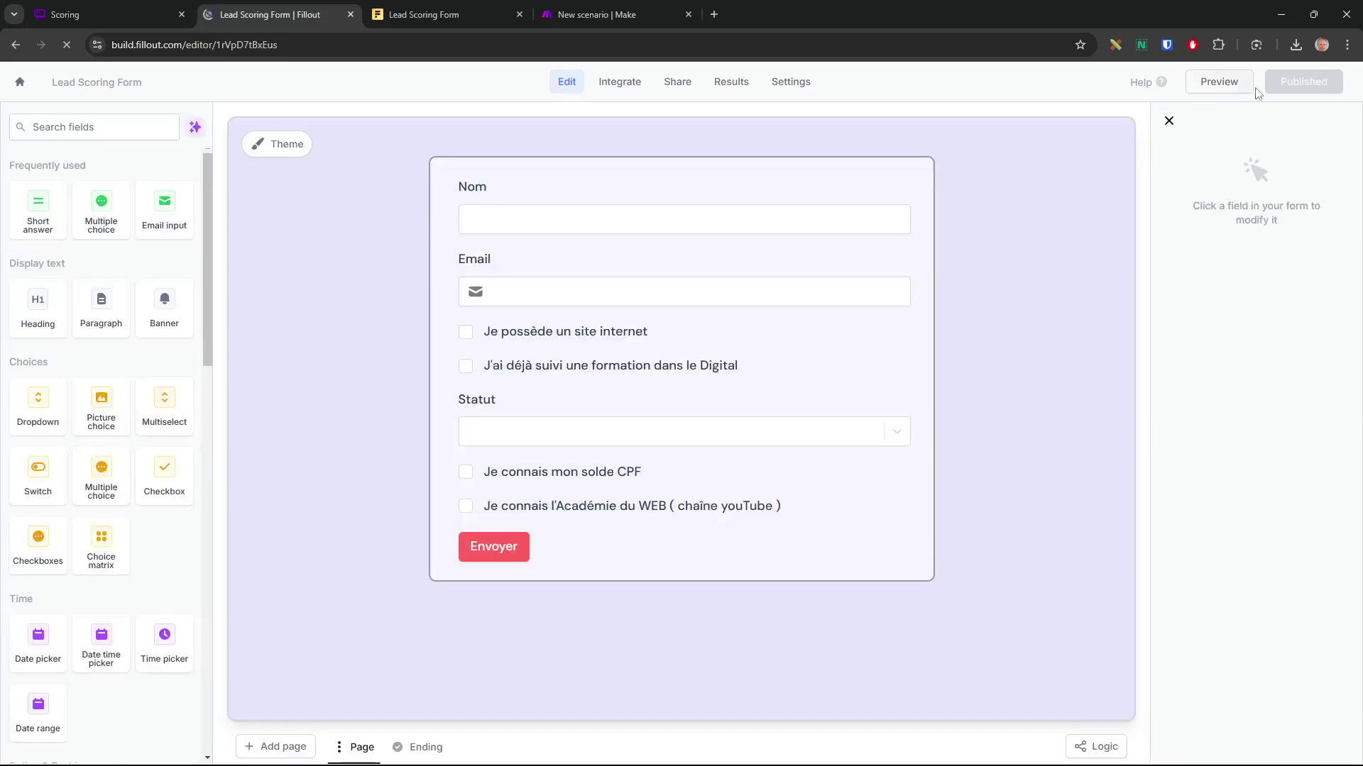
click(677, 83)
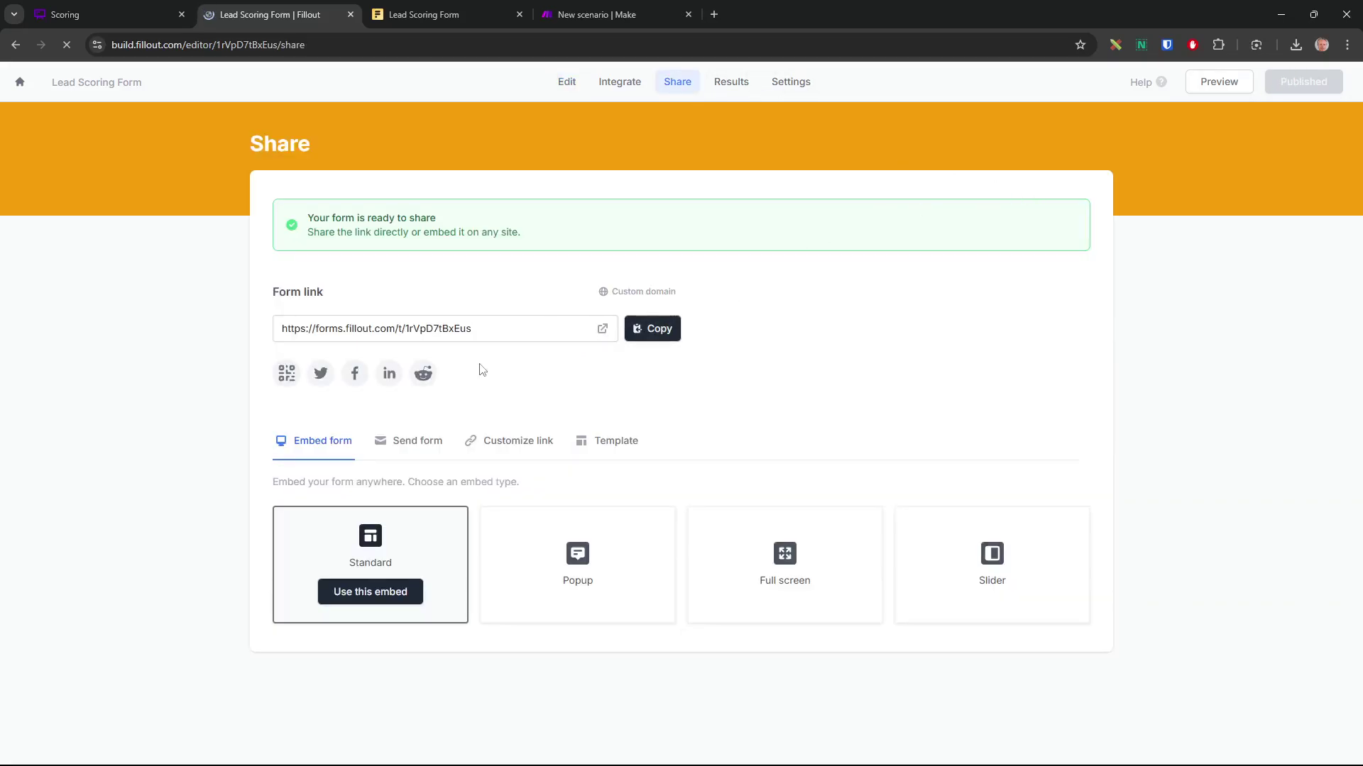
drag(498, 330, 226, 323)
key(ctrl+c)
click(461, 17)
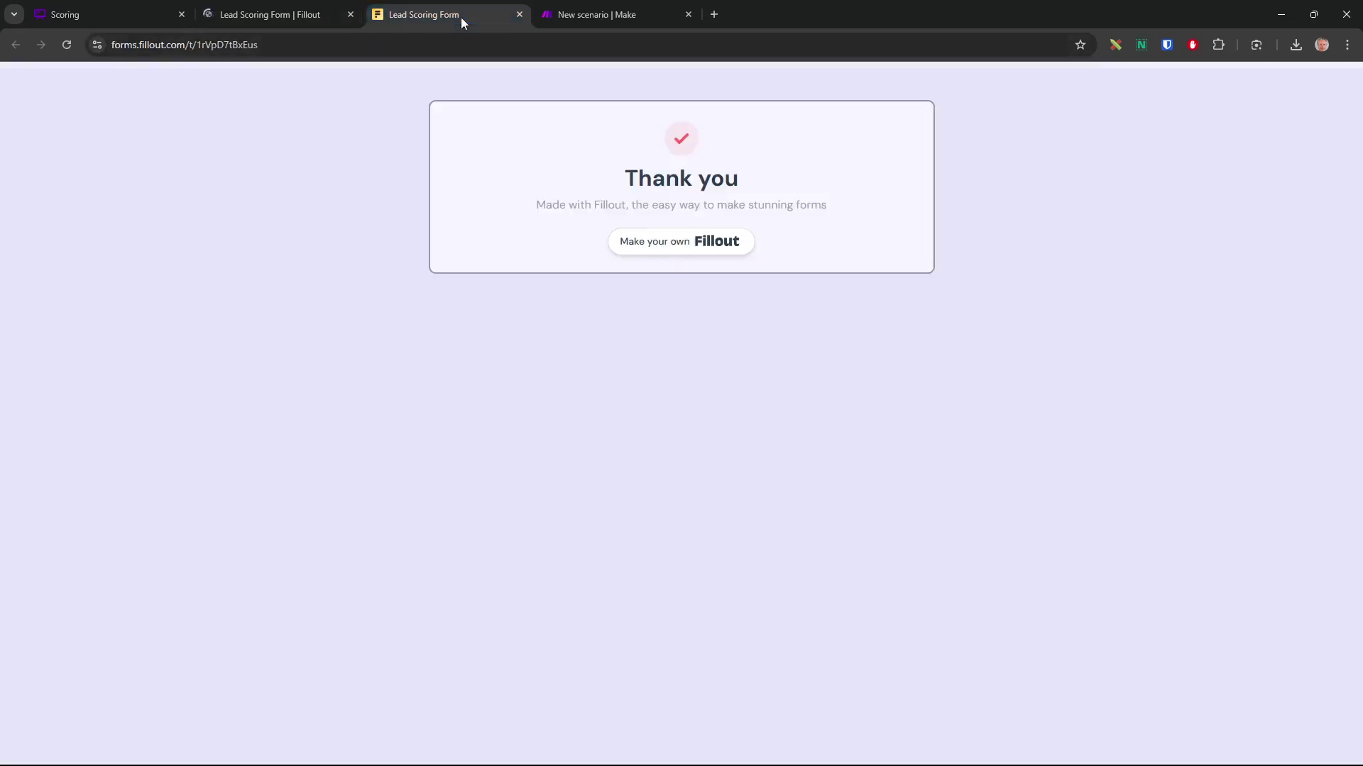
click(397, 45)
key(ctrl+v)
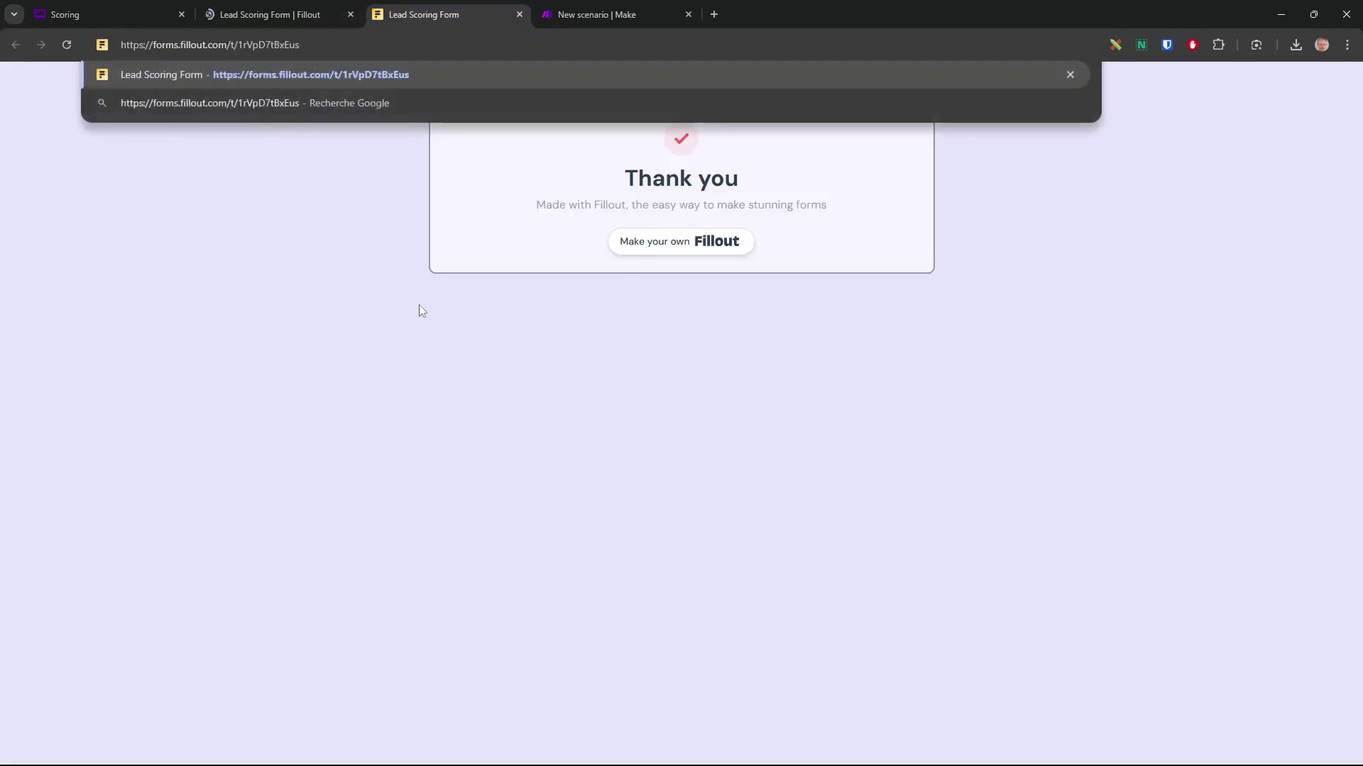
key(Return)
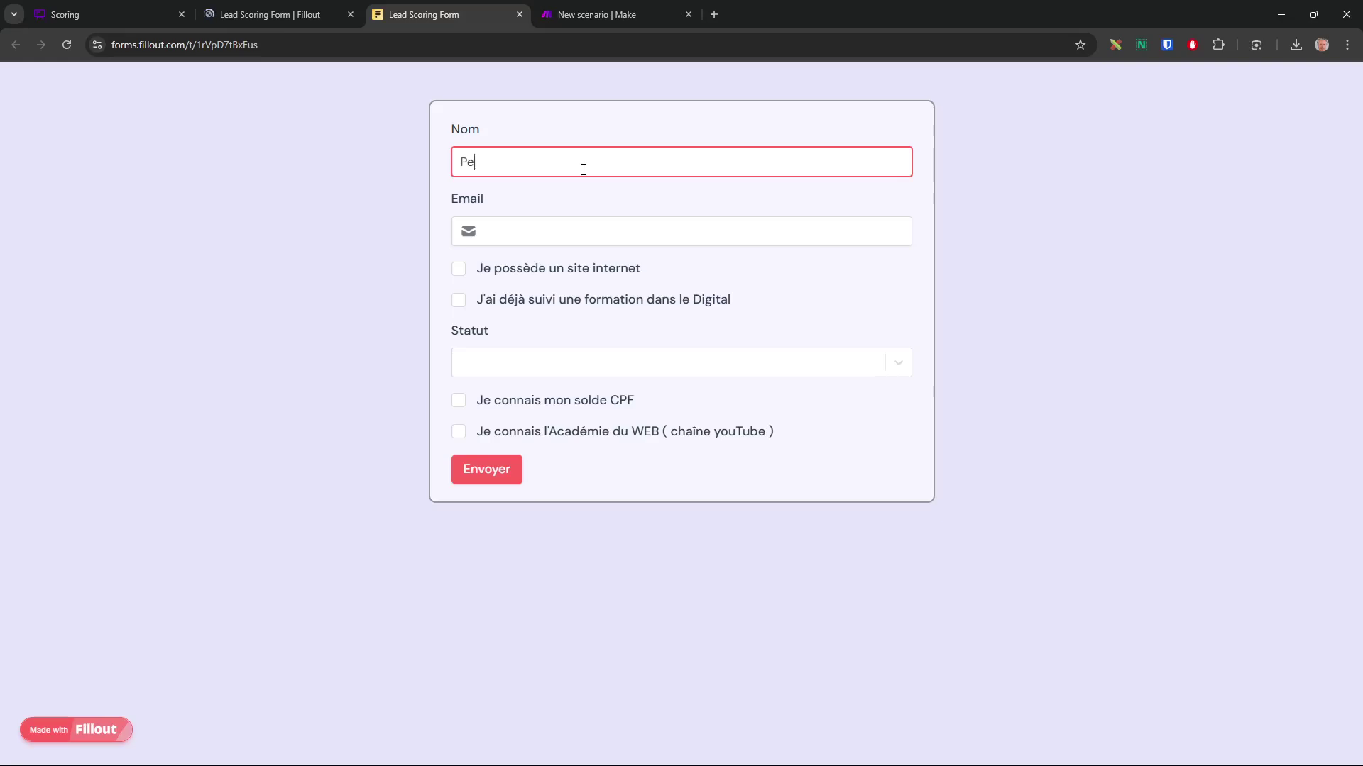
Enter a test e-mail, tick Je possède un site internet and Académie du WEB, choose entrepreneur, and submit
key(Tab)
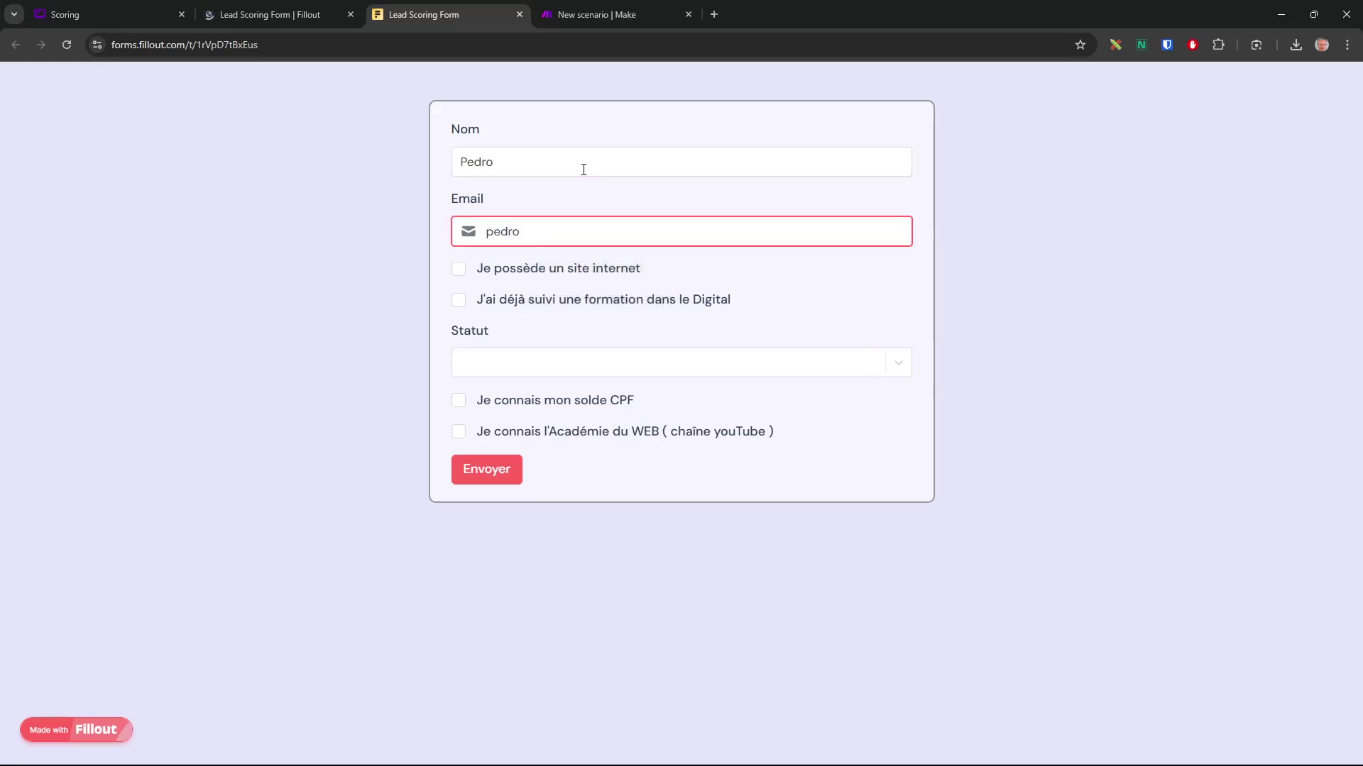
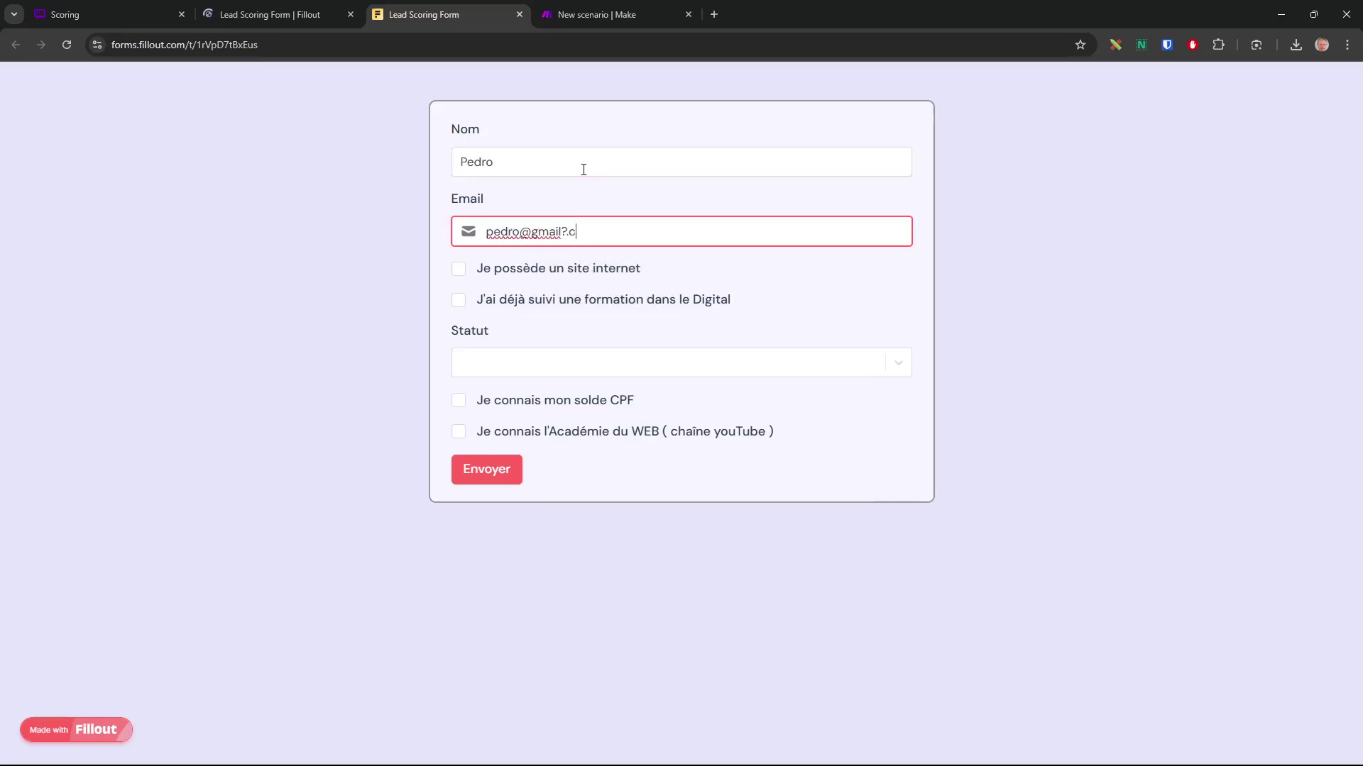
click(455, 271)
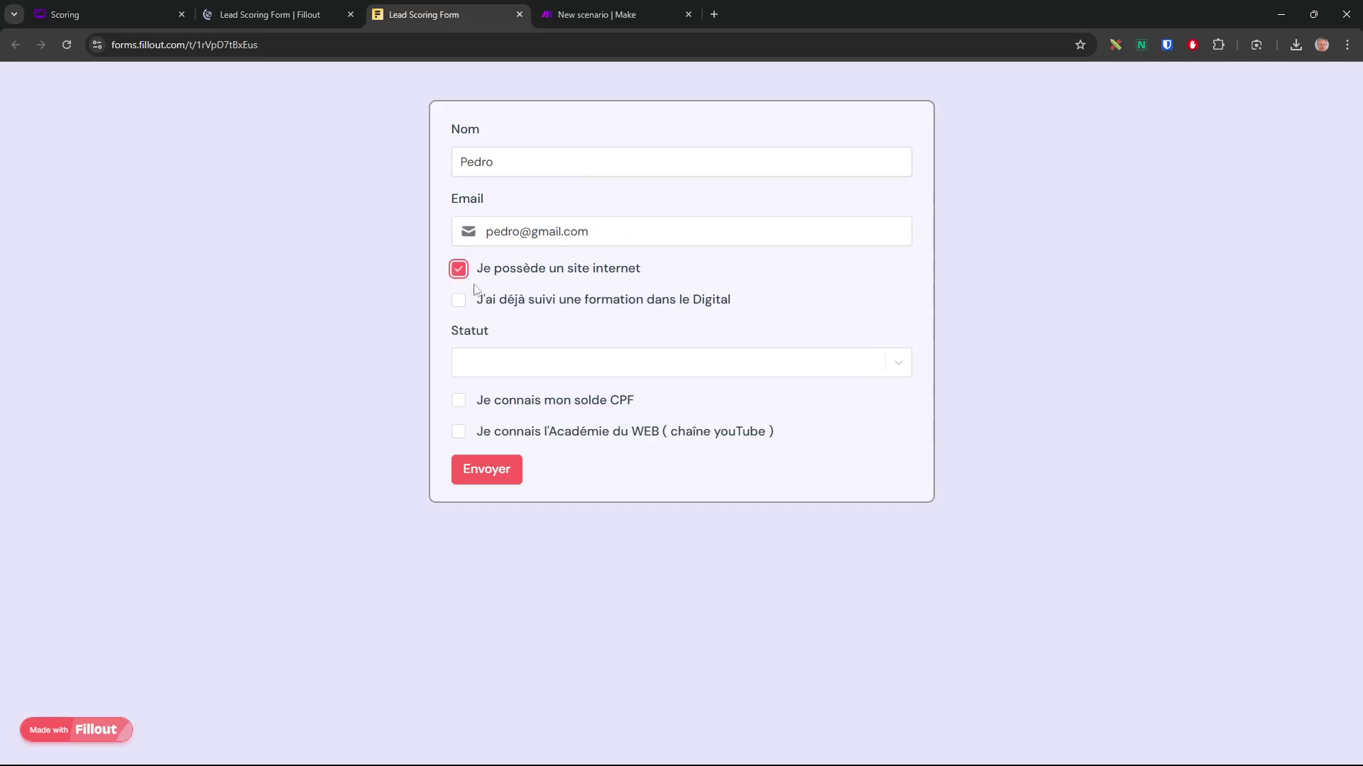
click(545, 359)
click(523, 452)
click(459, 435)
click(488, 470)
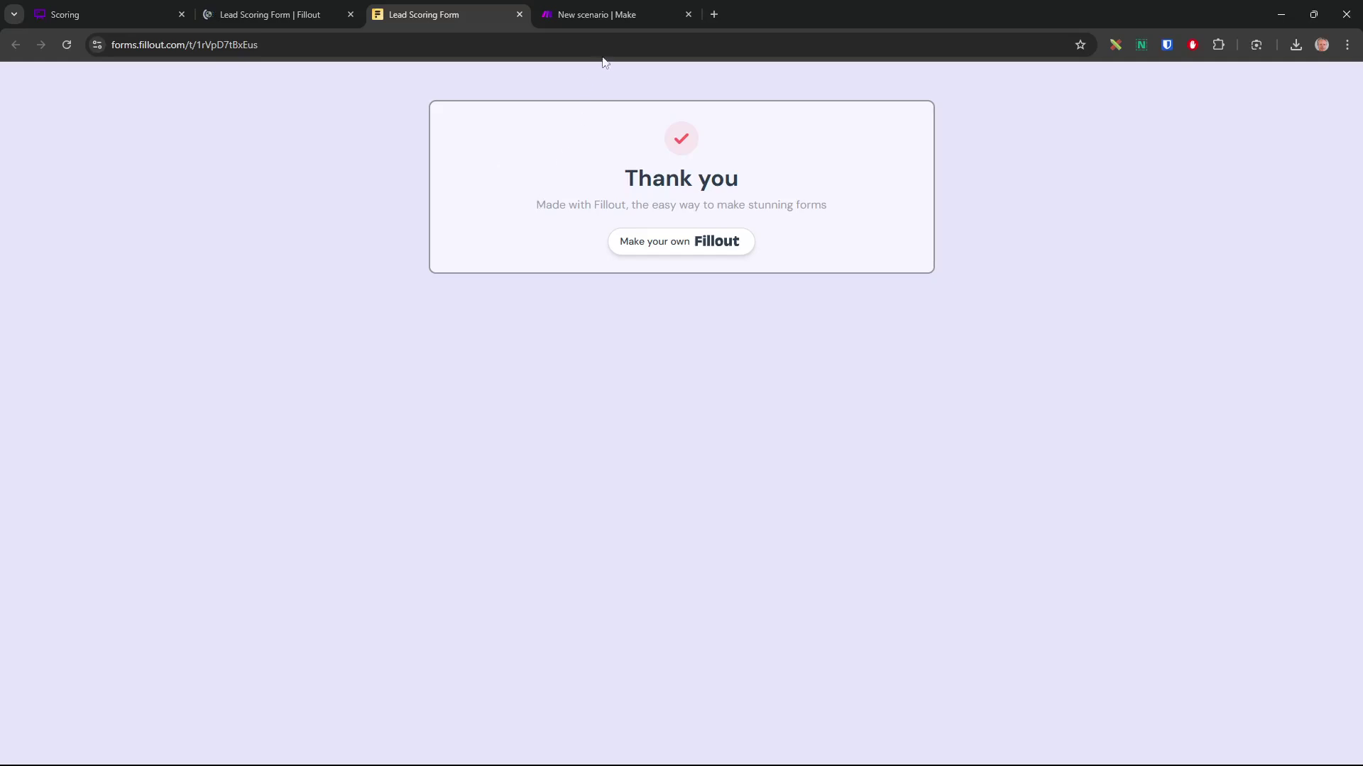
click(622, 17)
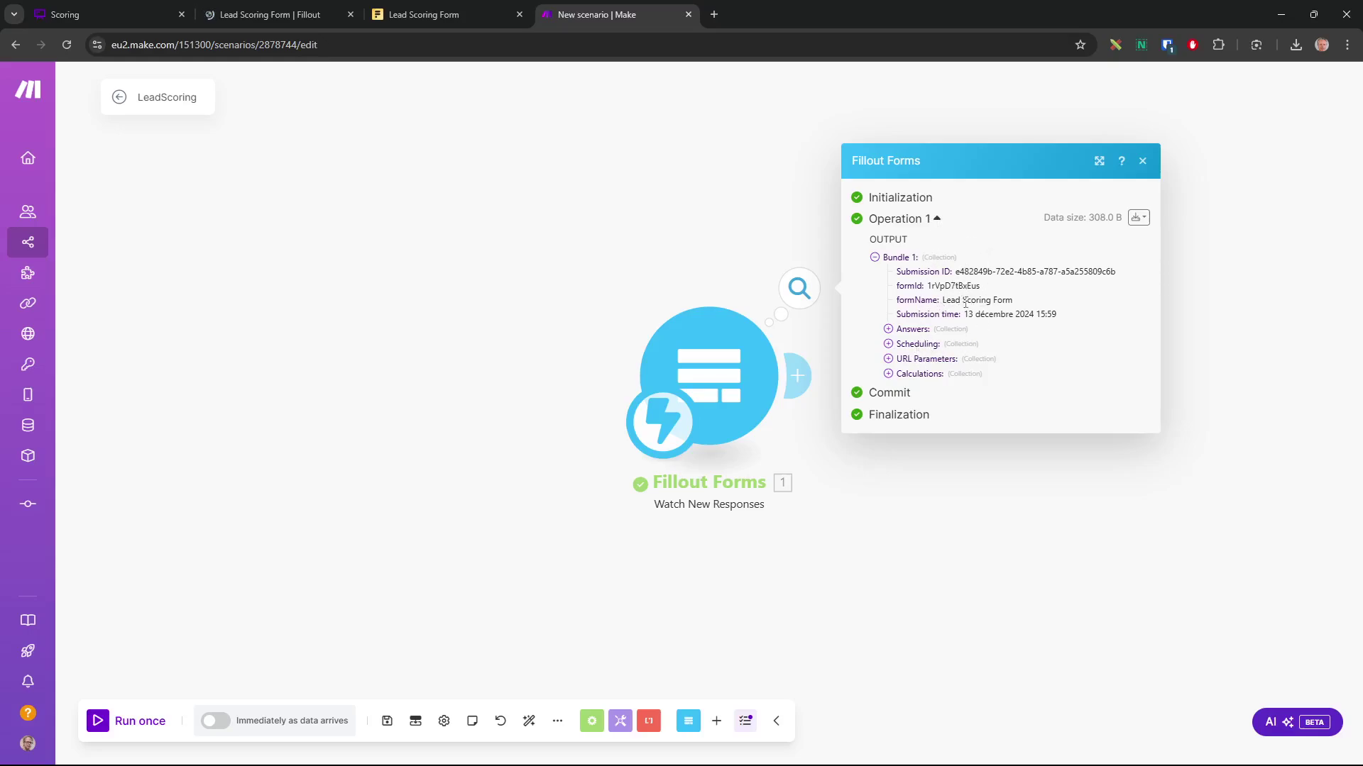
Inspect the output bundle's form name, the Calculations Score of 12 and the submitted Answers, then close it
drag(1019, 302, 940, 302)
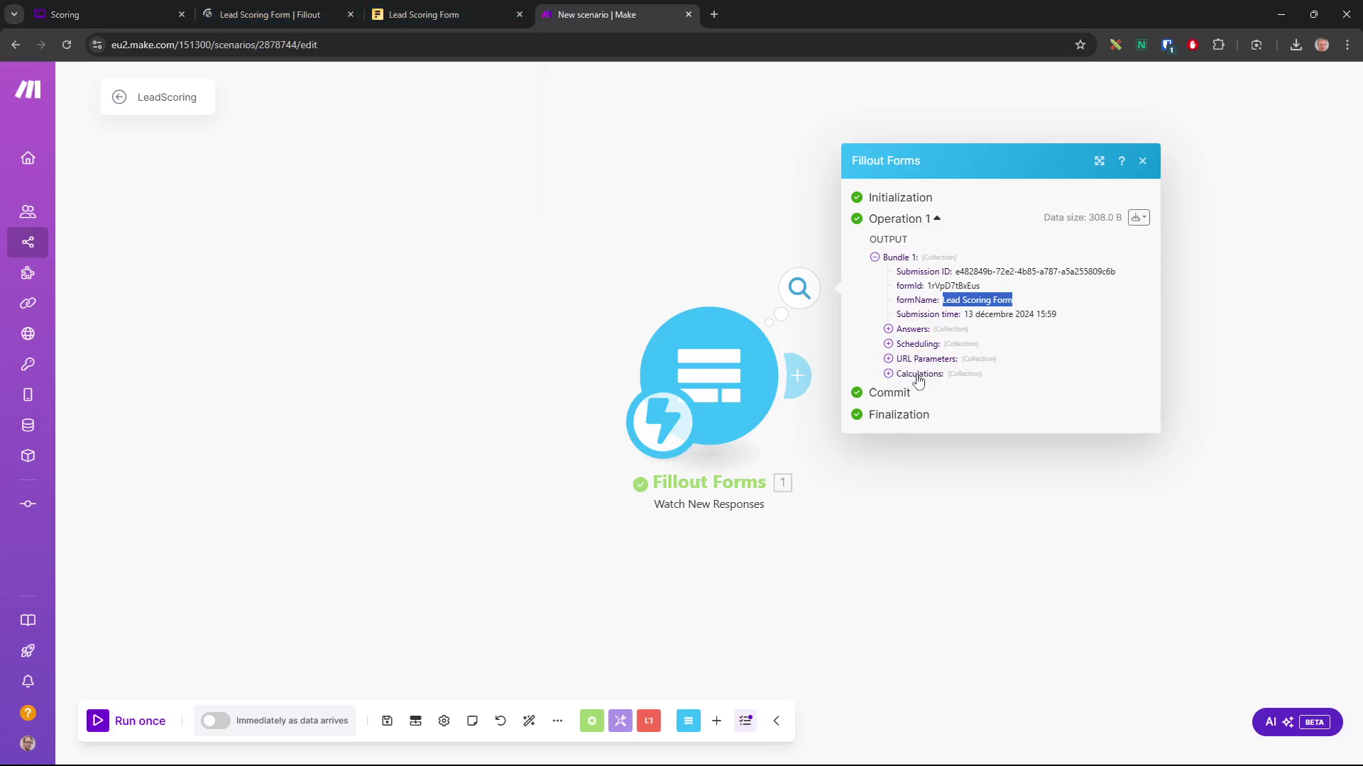
click(888, 374)
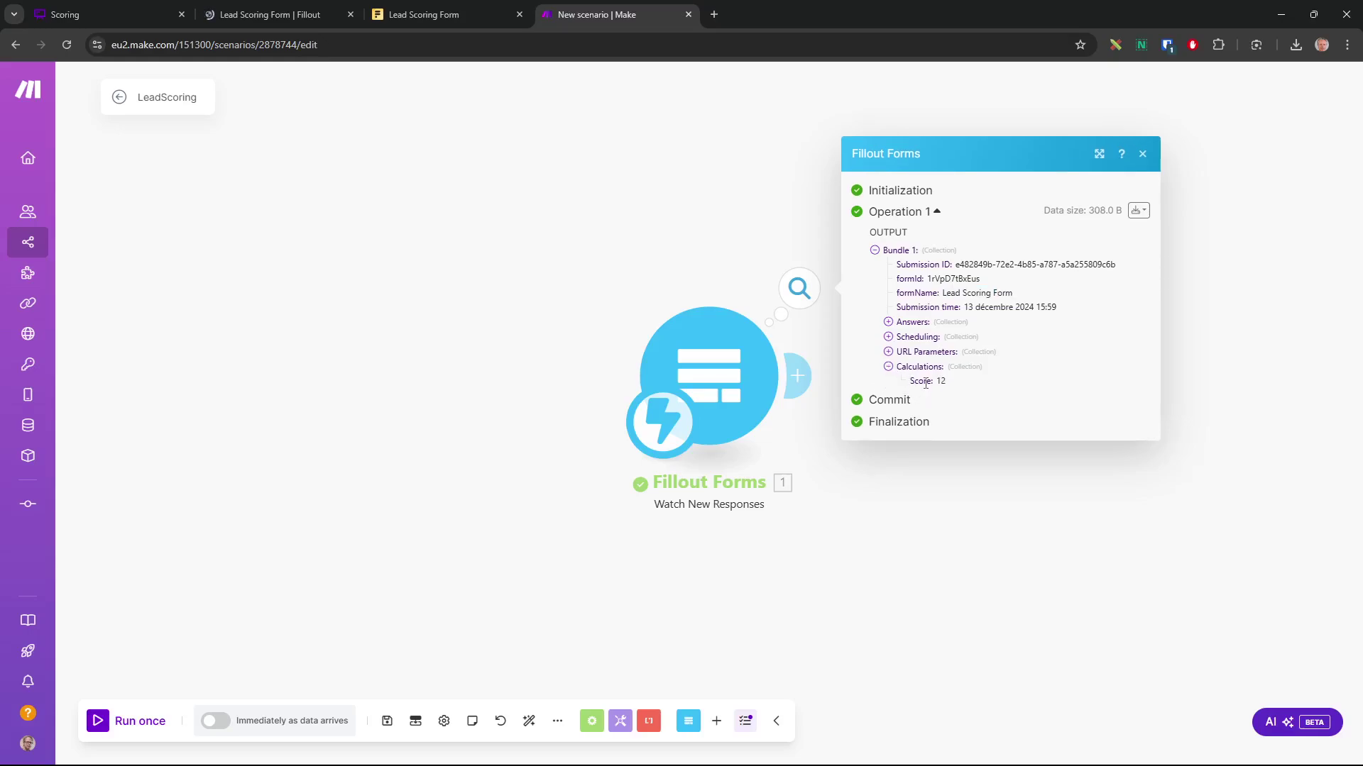
drag(954, 389, 919, 385)
click(888, 322)
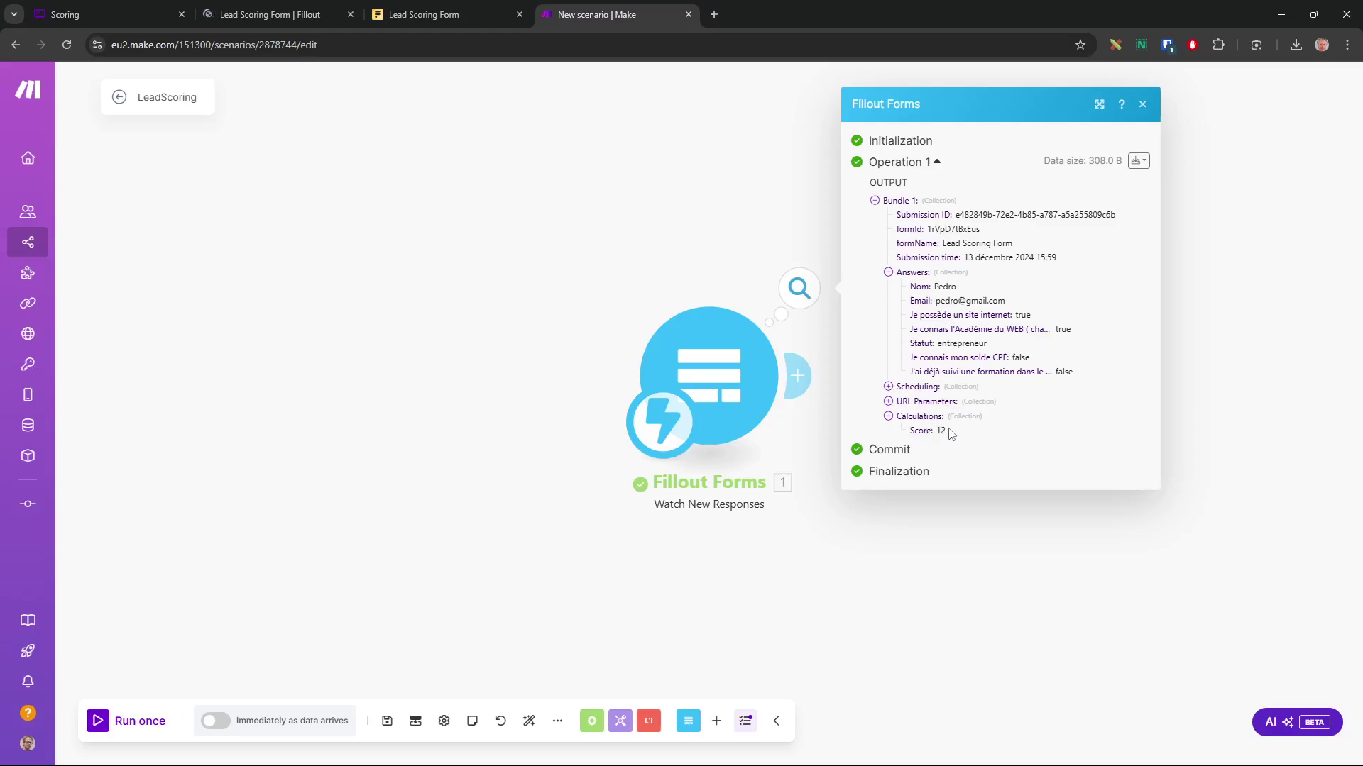
click(931, 589)
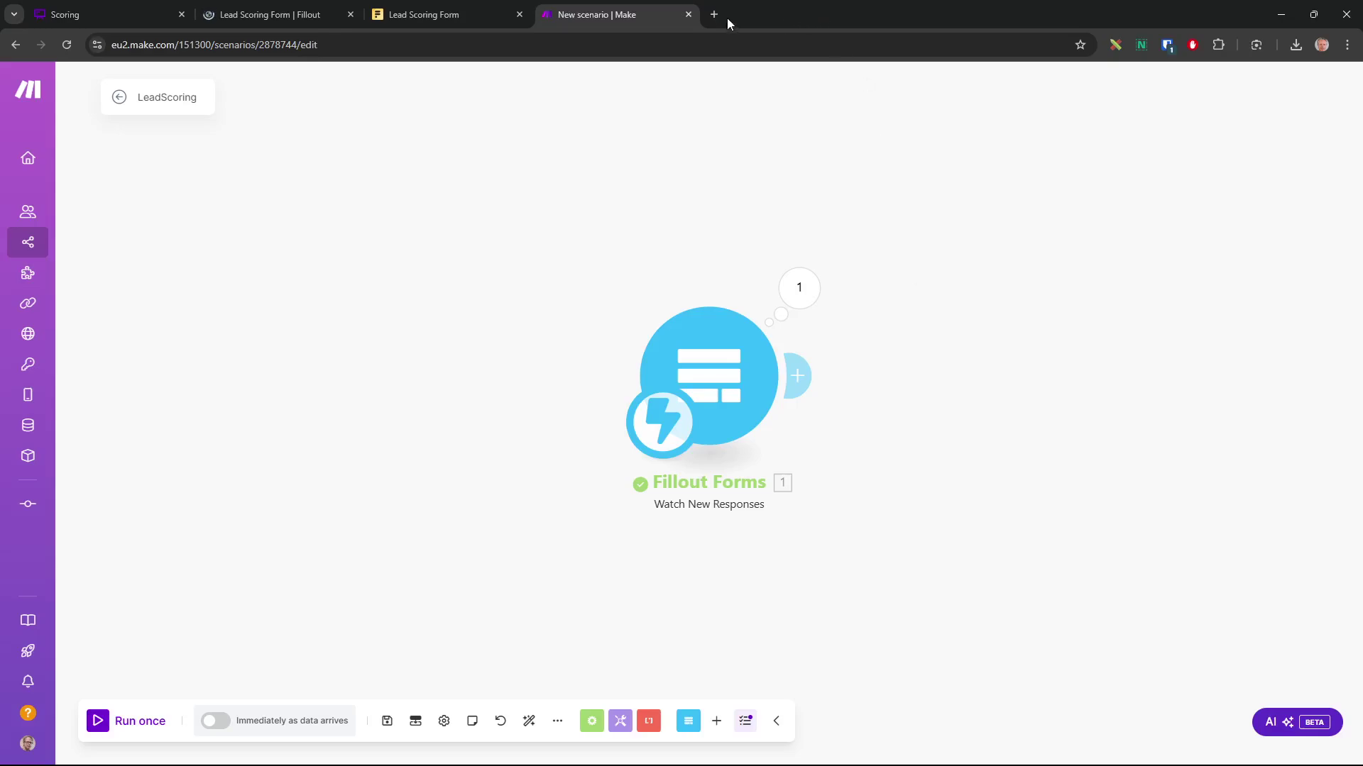
Start a Google Sheets module after the Fillout trigger and open a new empty browser tab
click(797, 376)
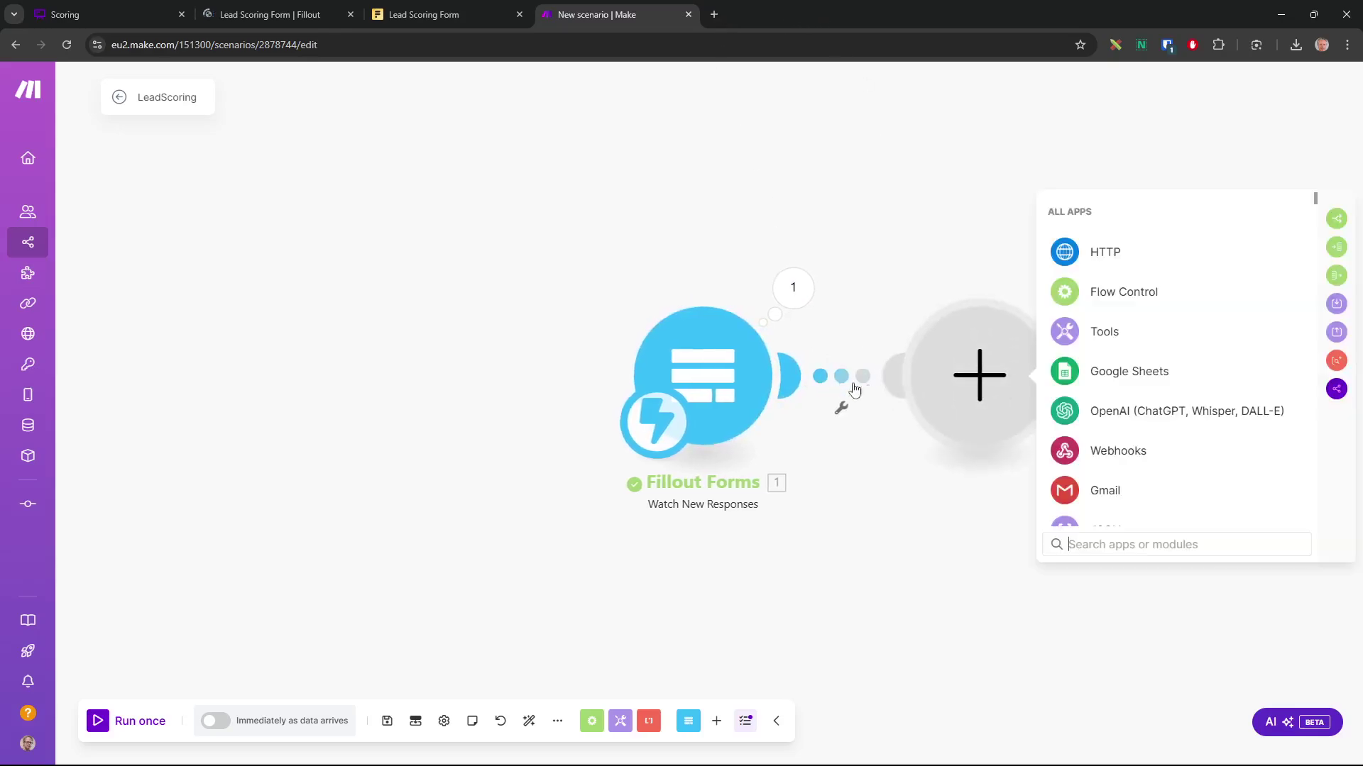
click(1123, 374)
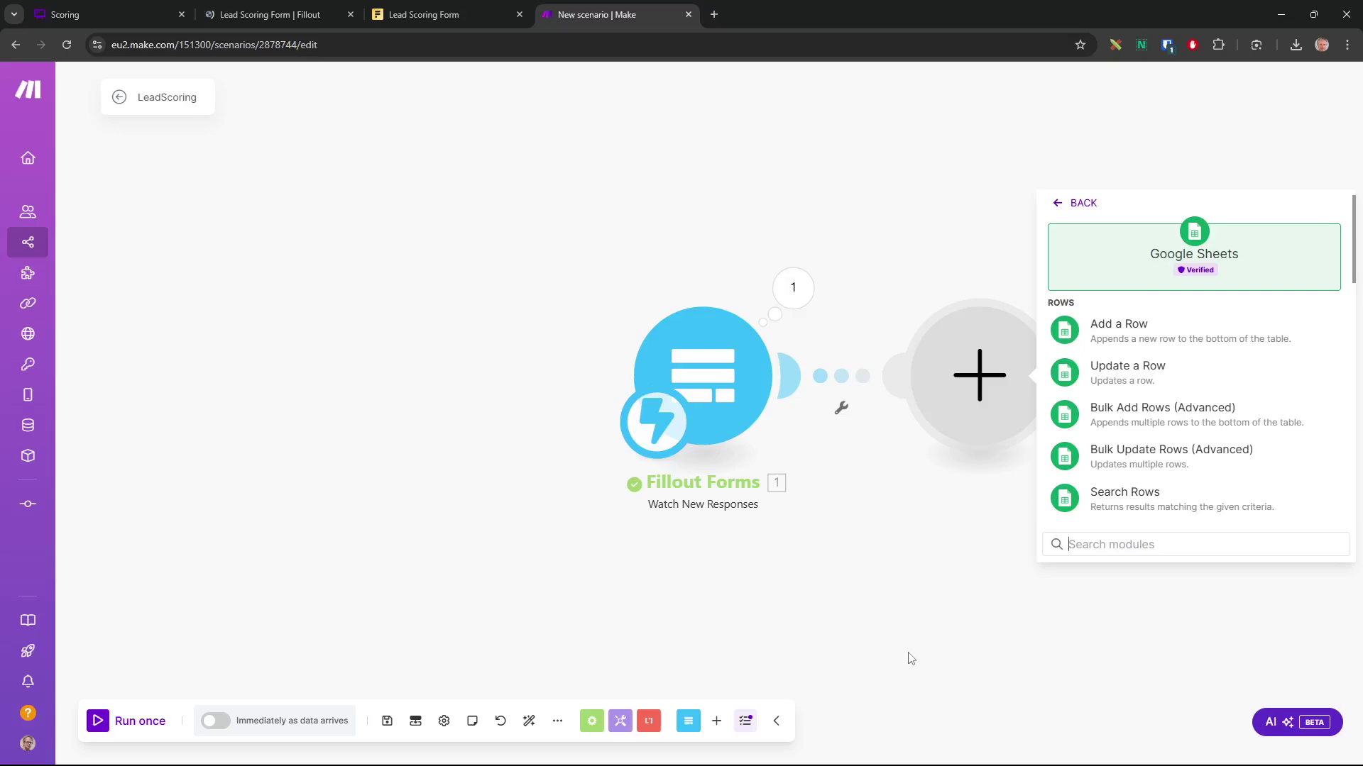
key(ctrl+t)
Create a blank spreadsheet through sheet.new and title it LeadScoring
click(748, 20)
click(434, 48)
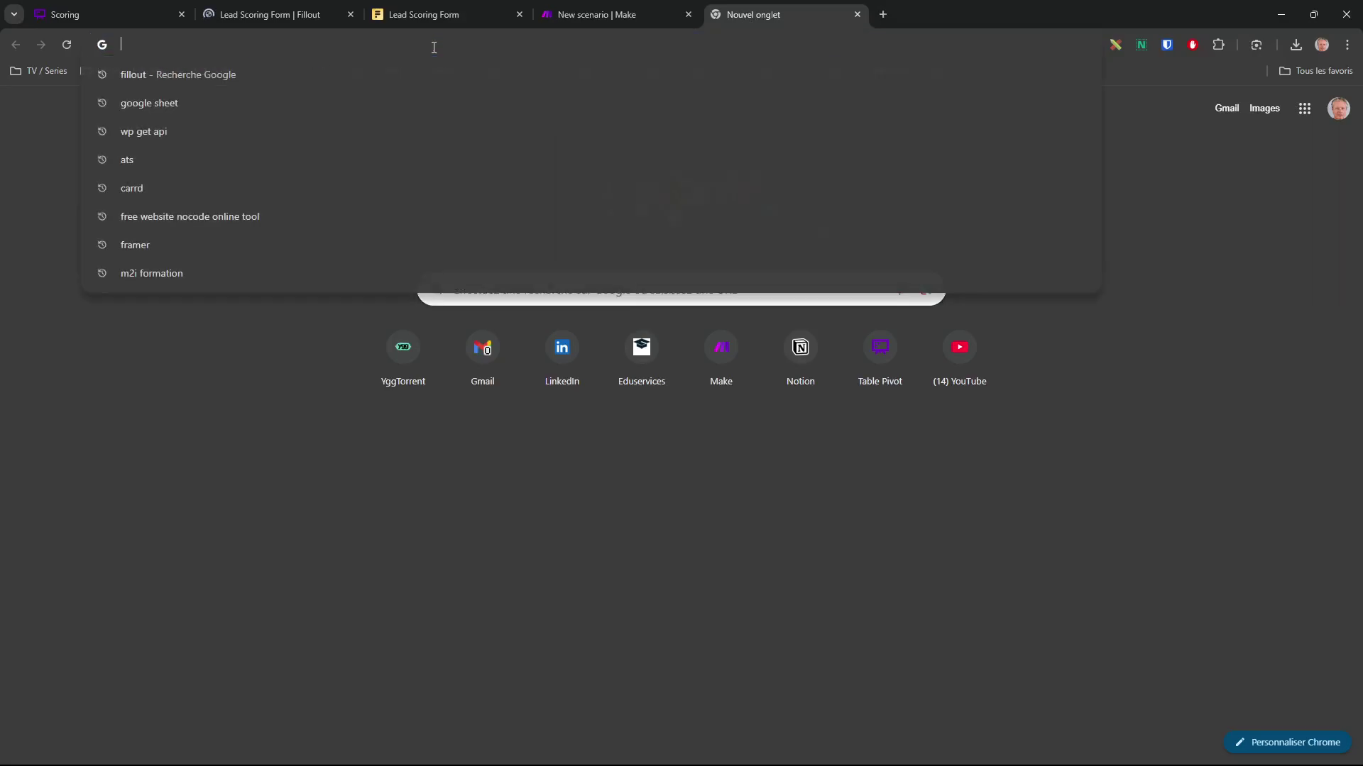
text(shhet?.)
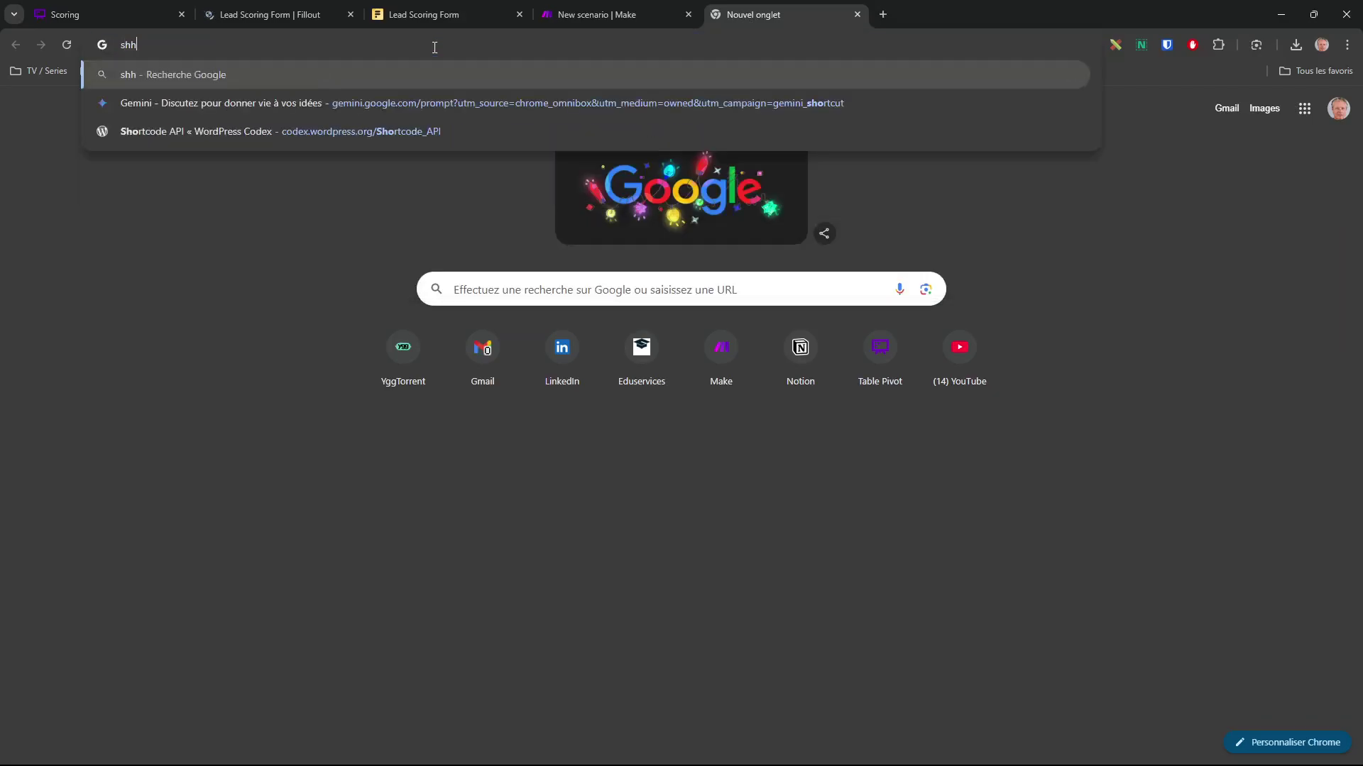
key(BackSpace)
key(BackSpace)
key(BackSpace)
key(BackSpace)
key(BackSpace)
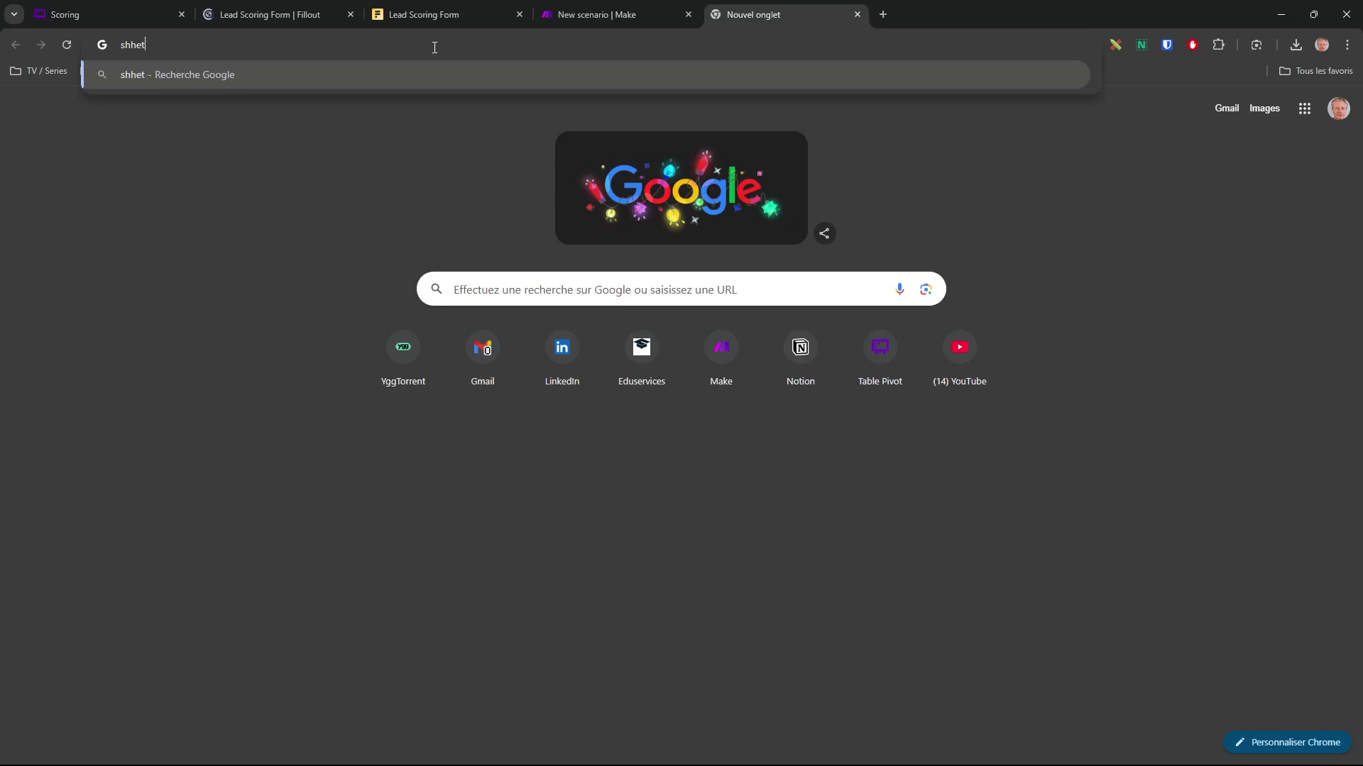
text(eet.)
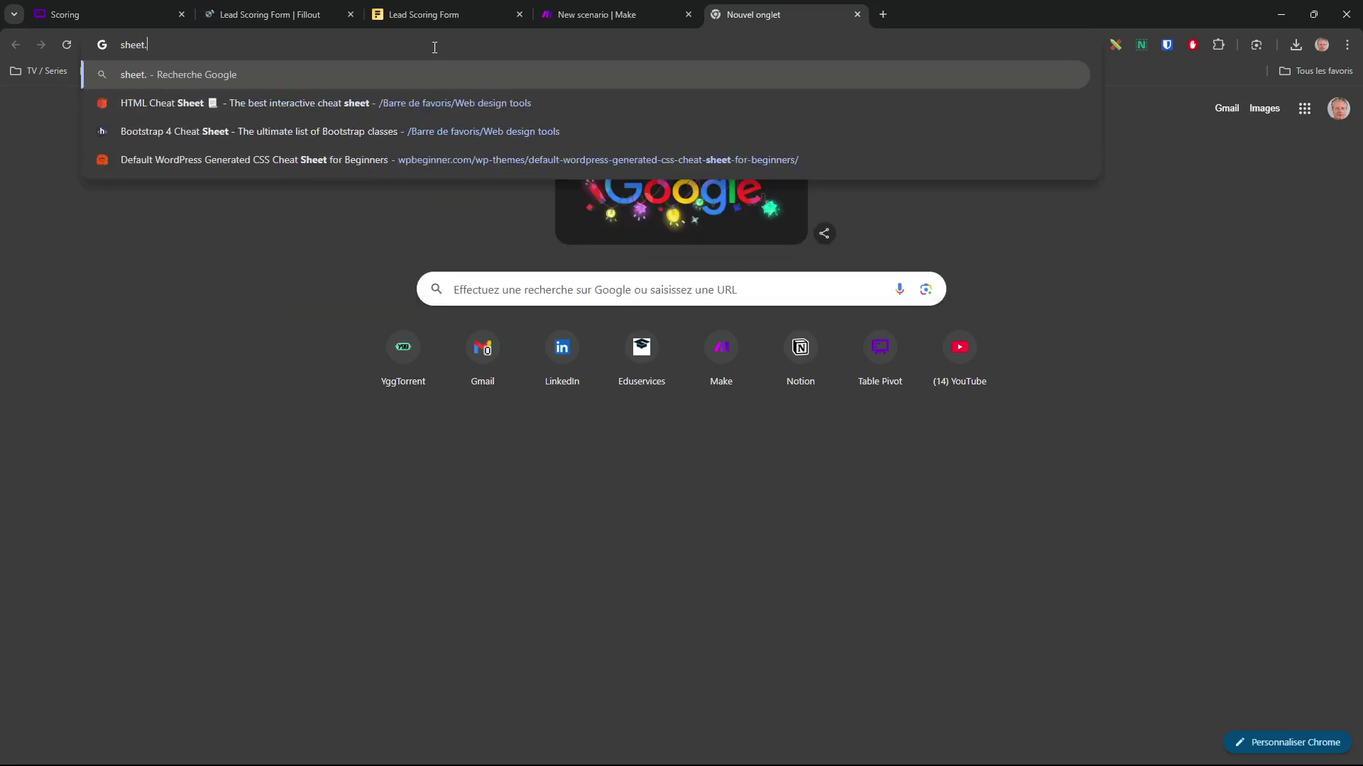
text(new)
key(Return)
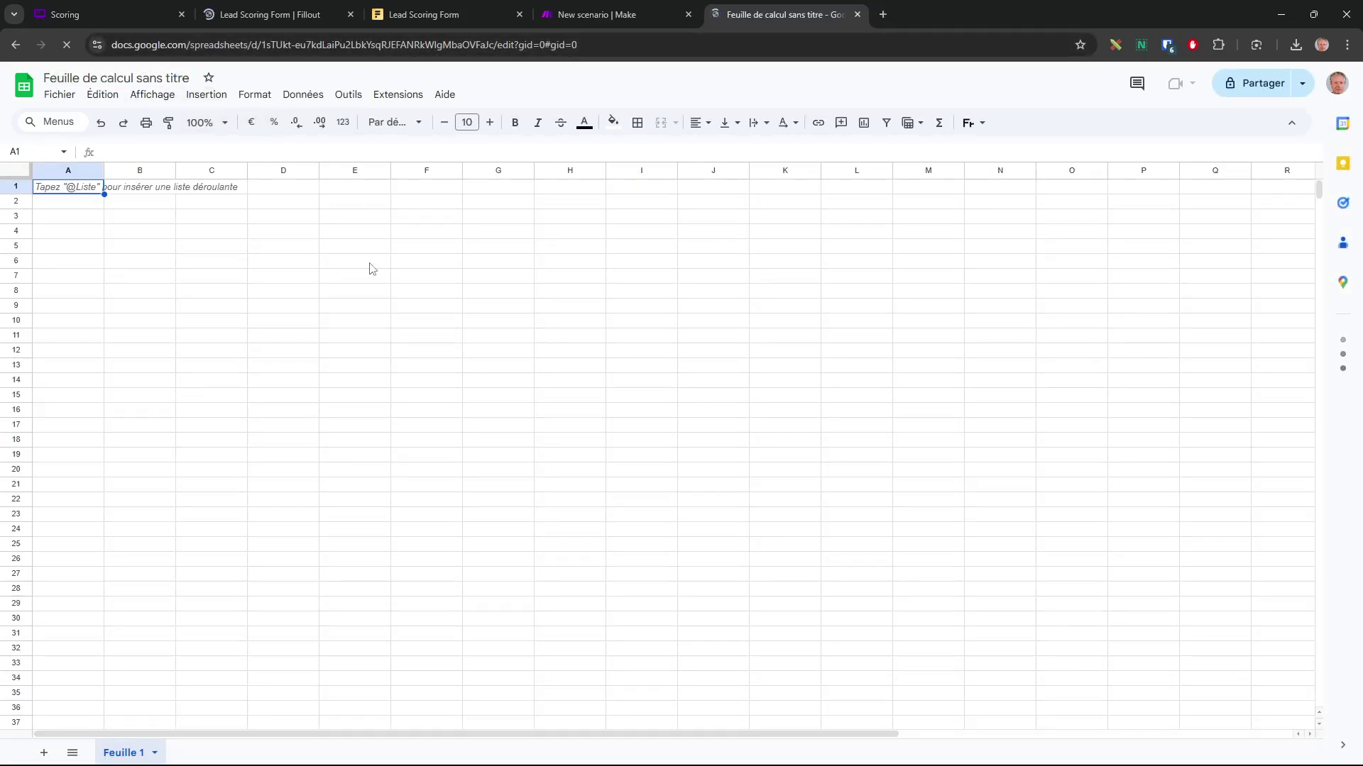
click(150, 78)
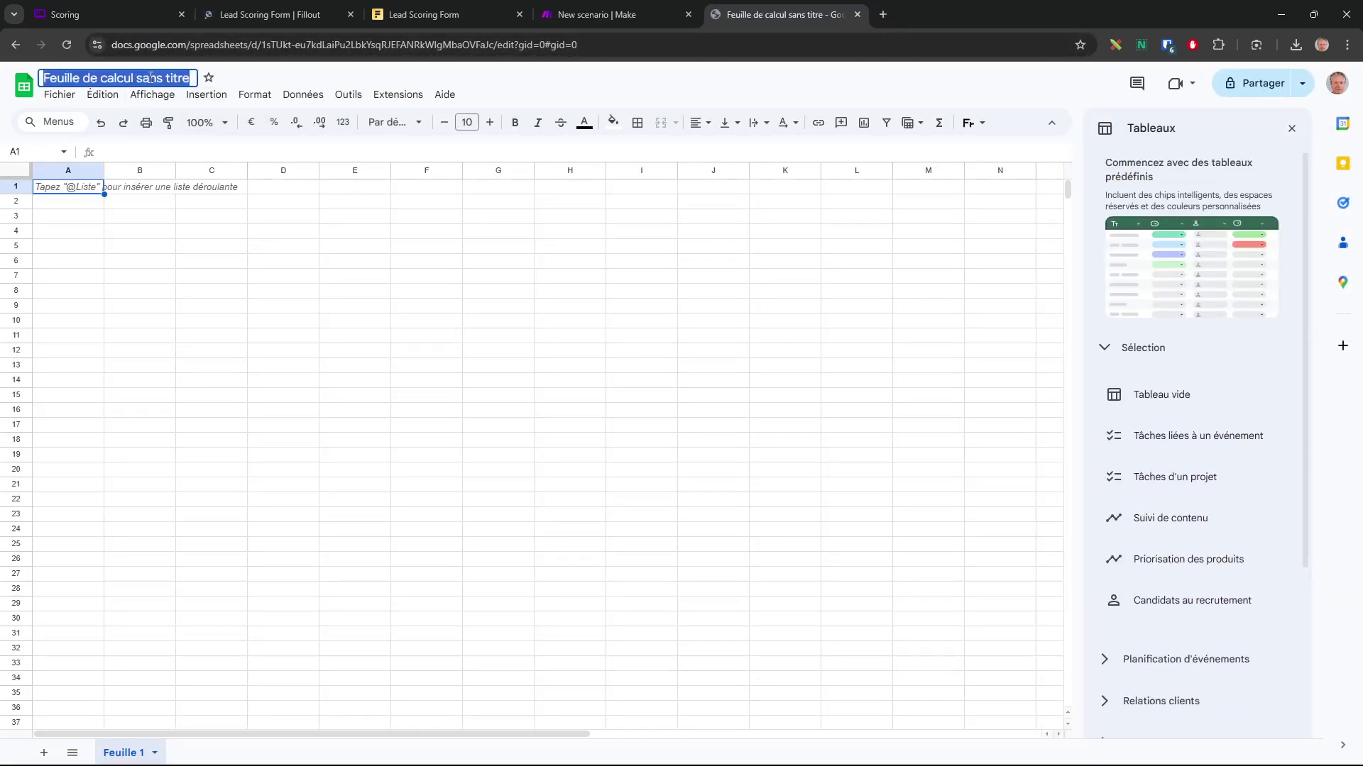
text(LeadSco)
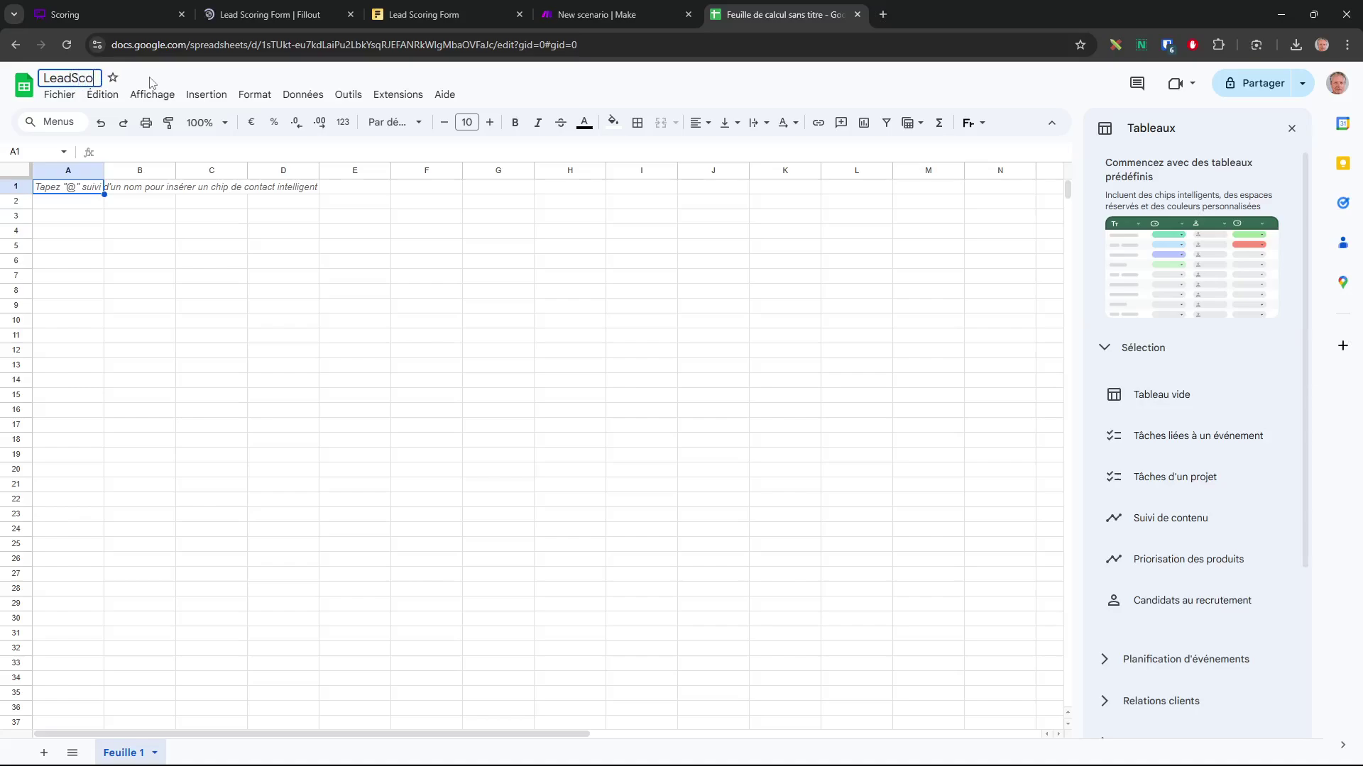
text(ring)
key(Return)
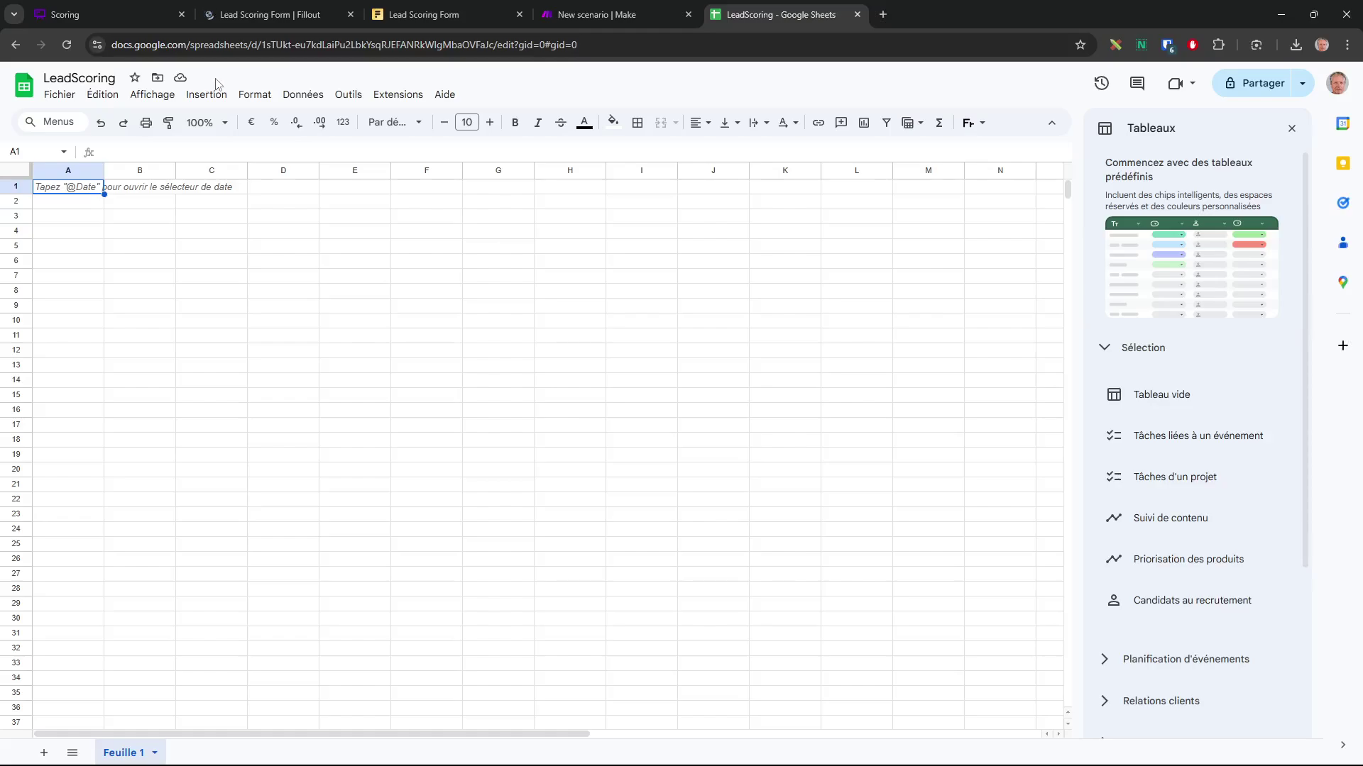
click(622, 20)
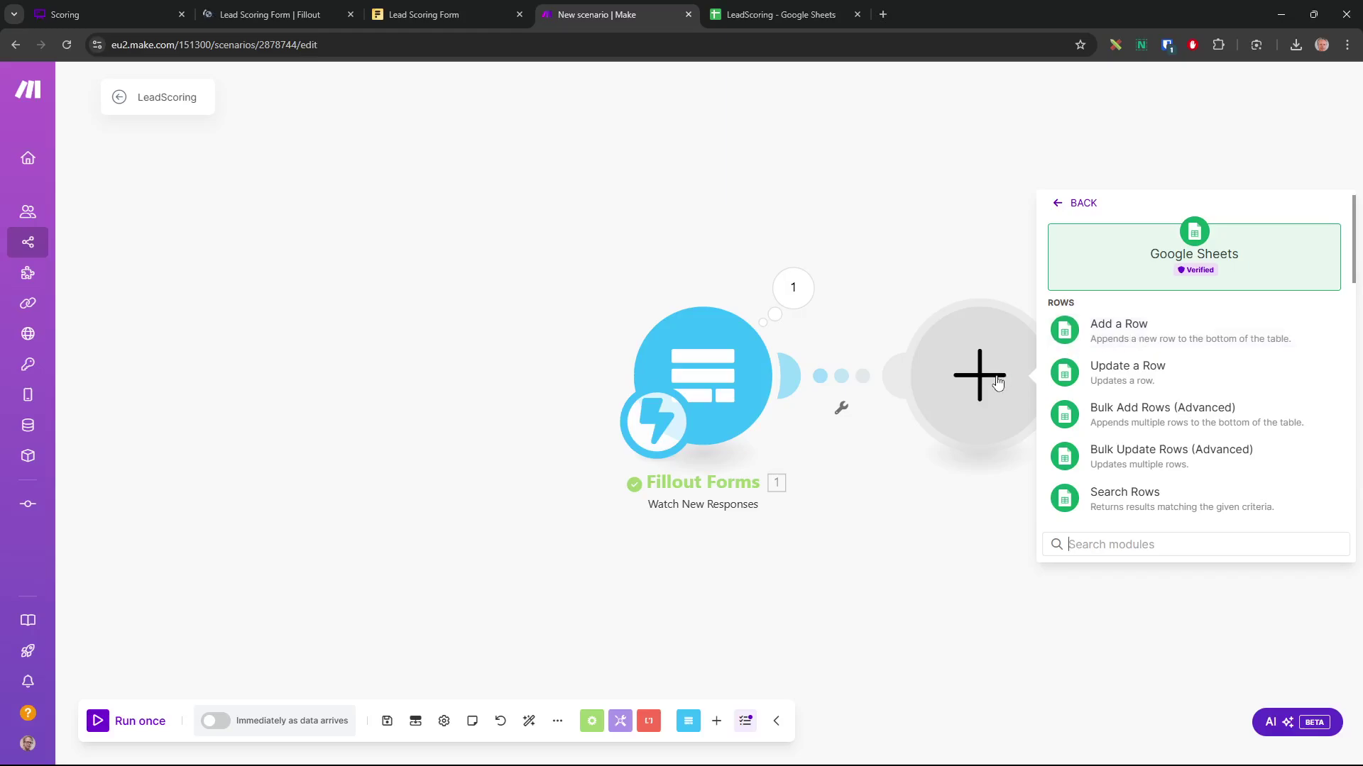
click(785, 16)
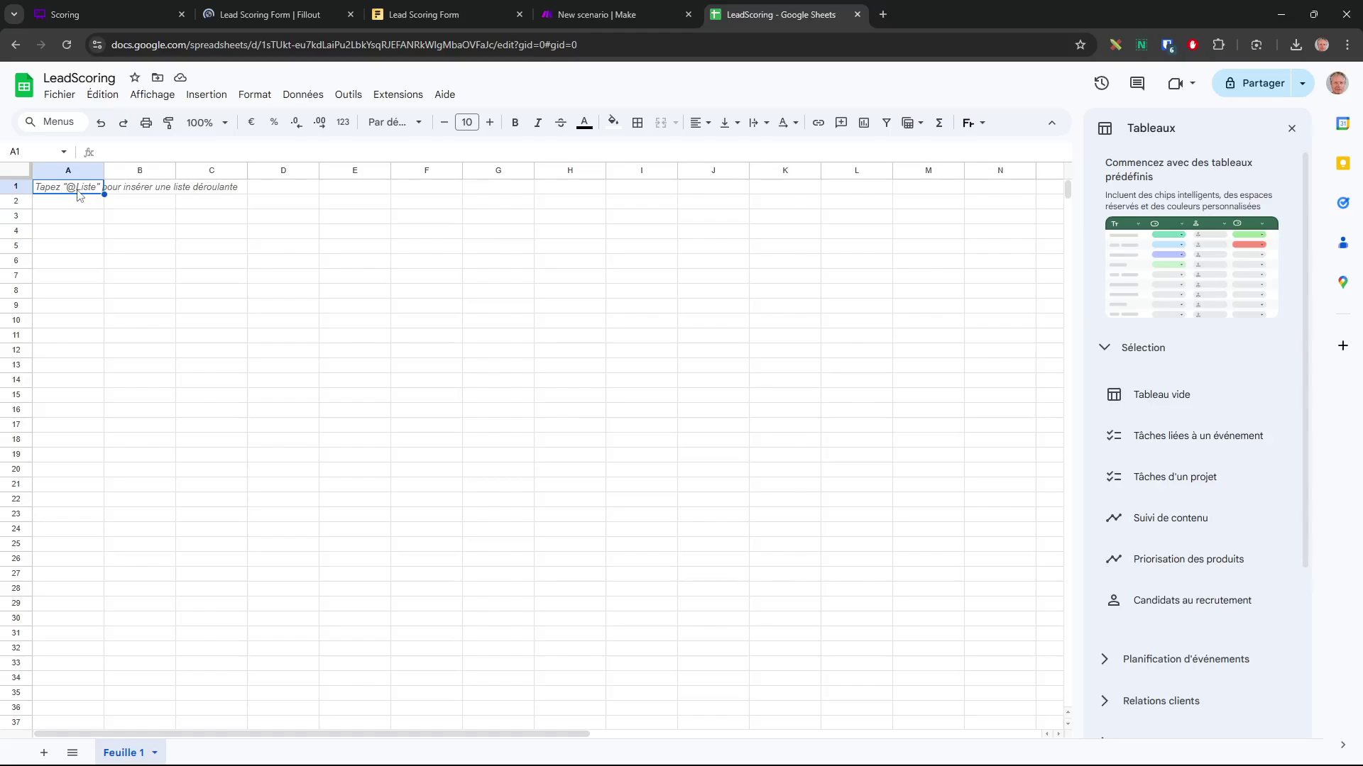
Enter the headers Nom, Email and Statut in cells A1 to C1
text(Nom)
key(Tab)
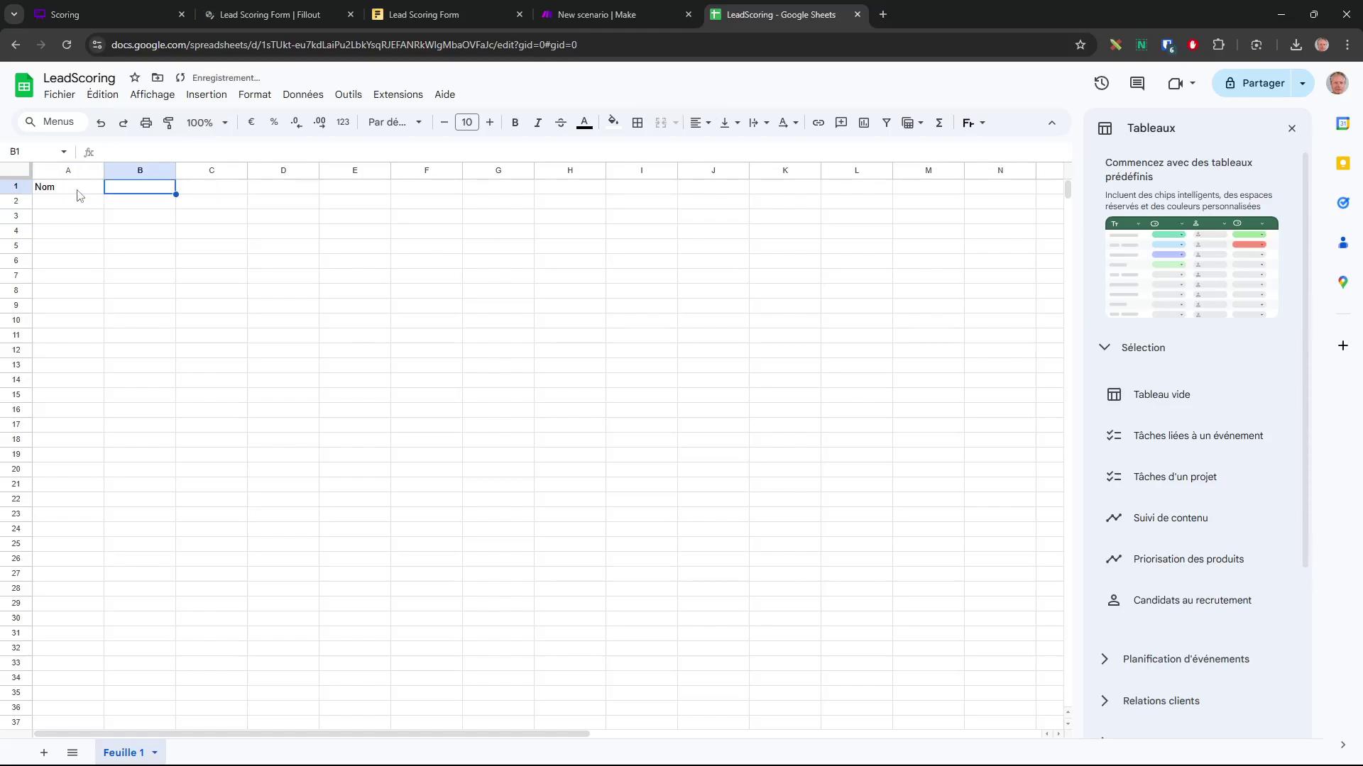
text(Email)
key(Tab)
text(S)
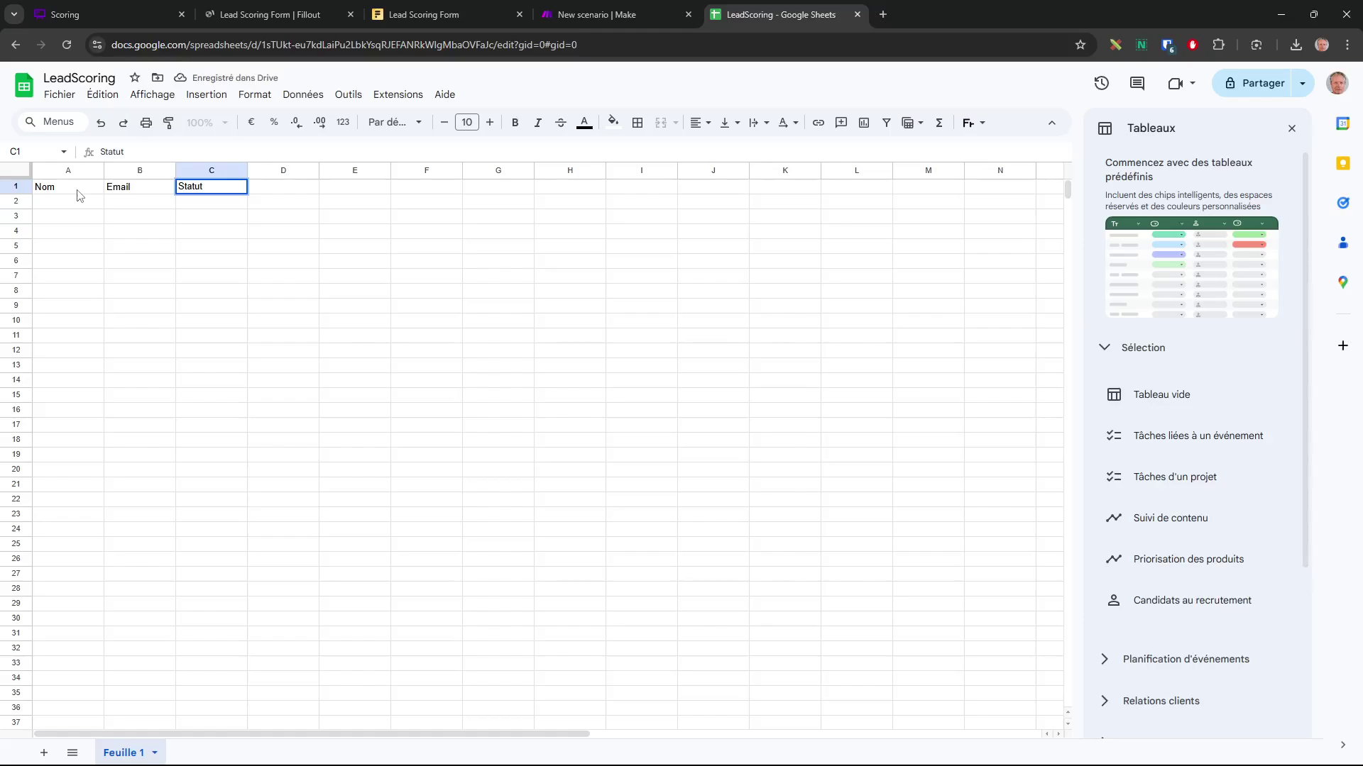
key(Return)
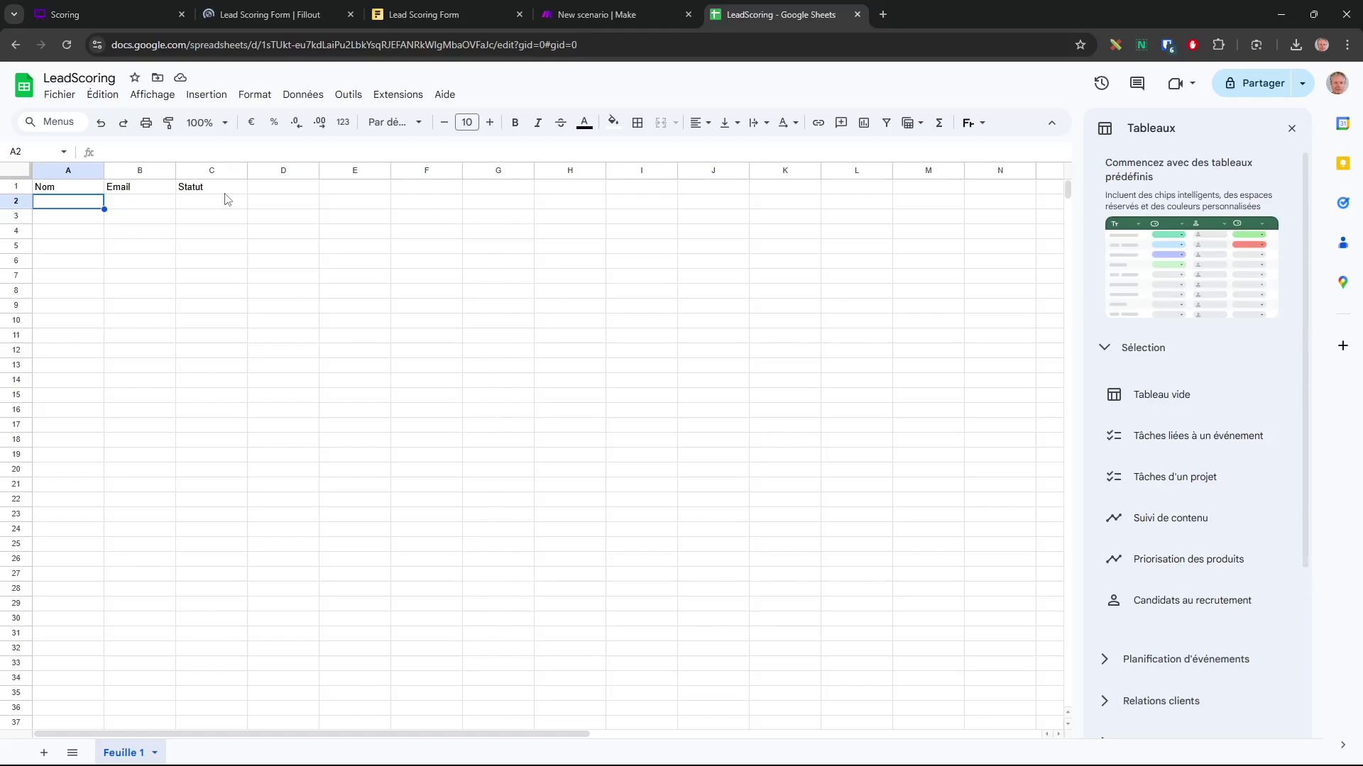
Make the Nom, Email and Statut header cells bold and centred
click(134, 15)
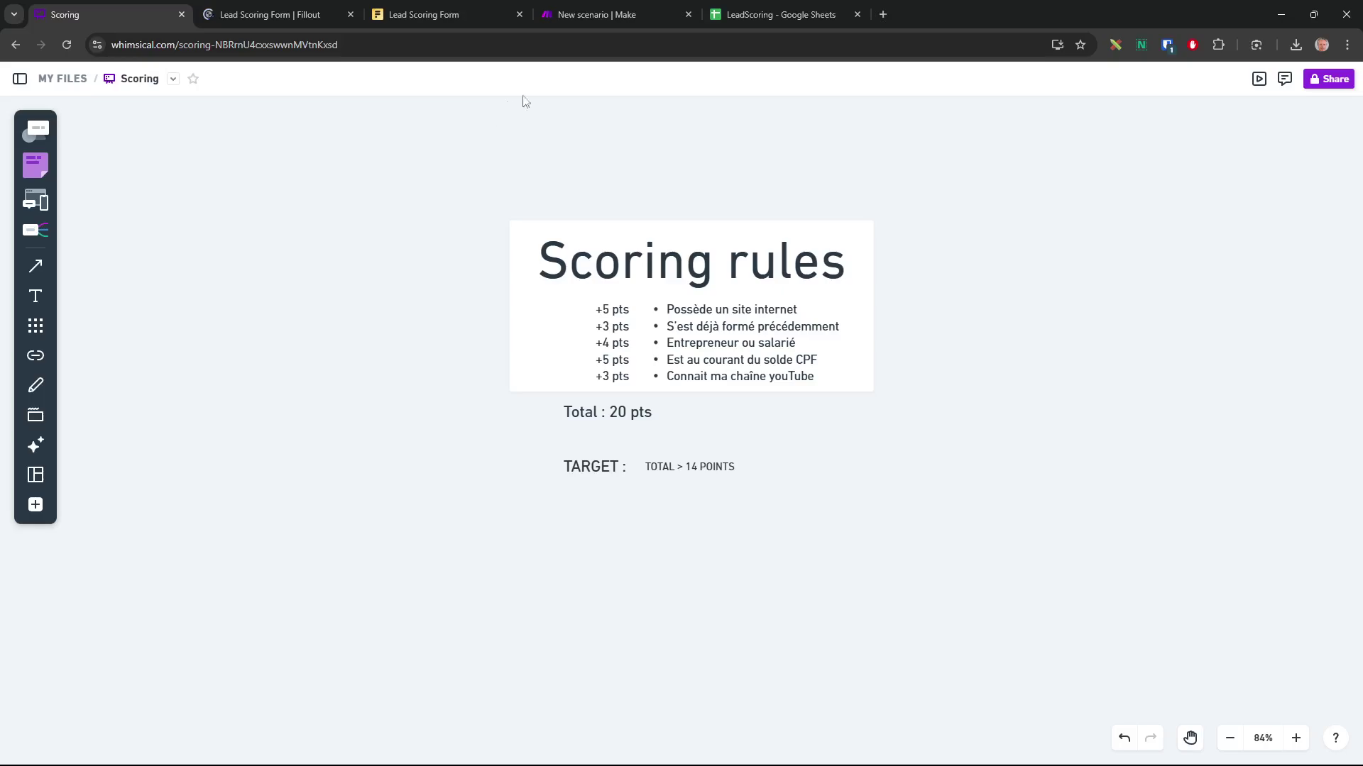
click(740, 20)
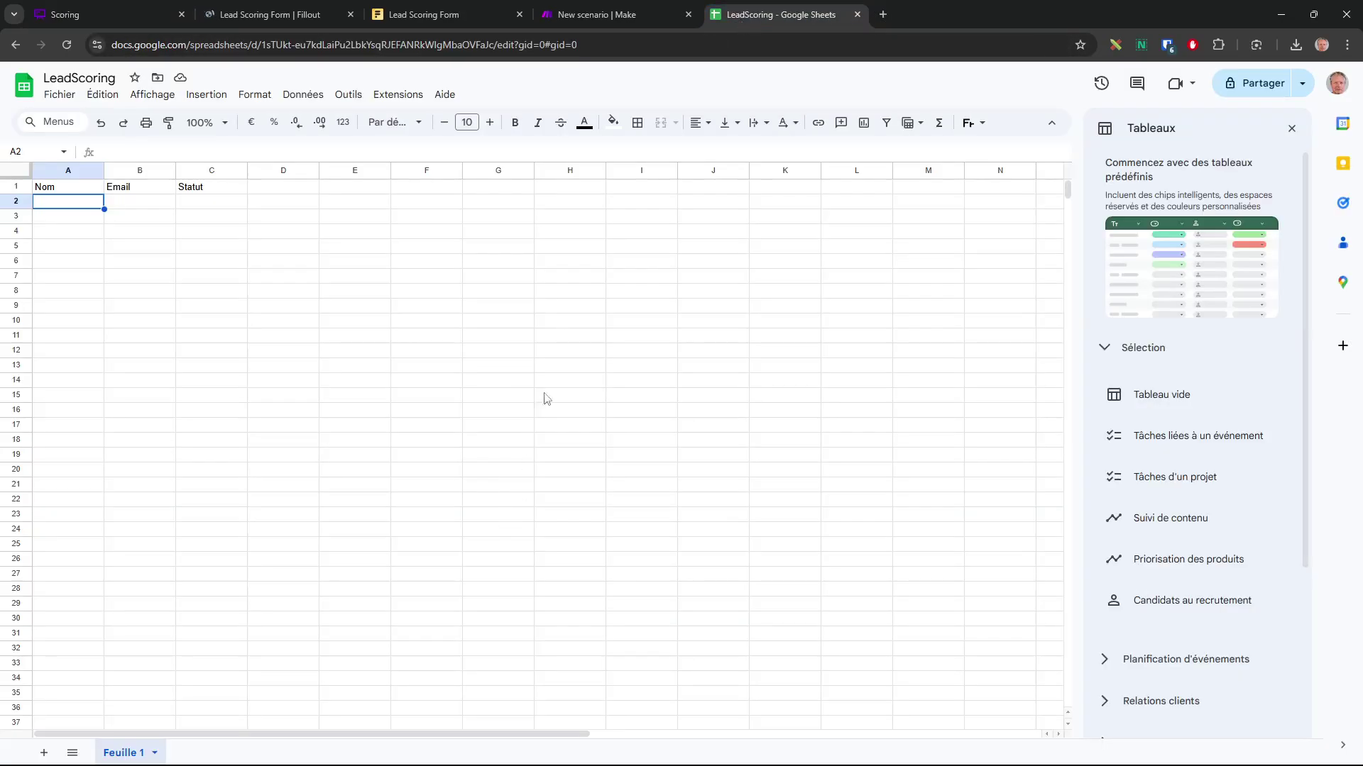
drag(56, 189, 213, 188)
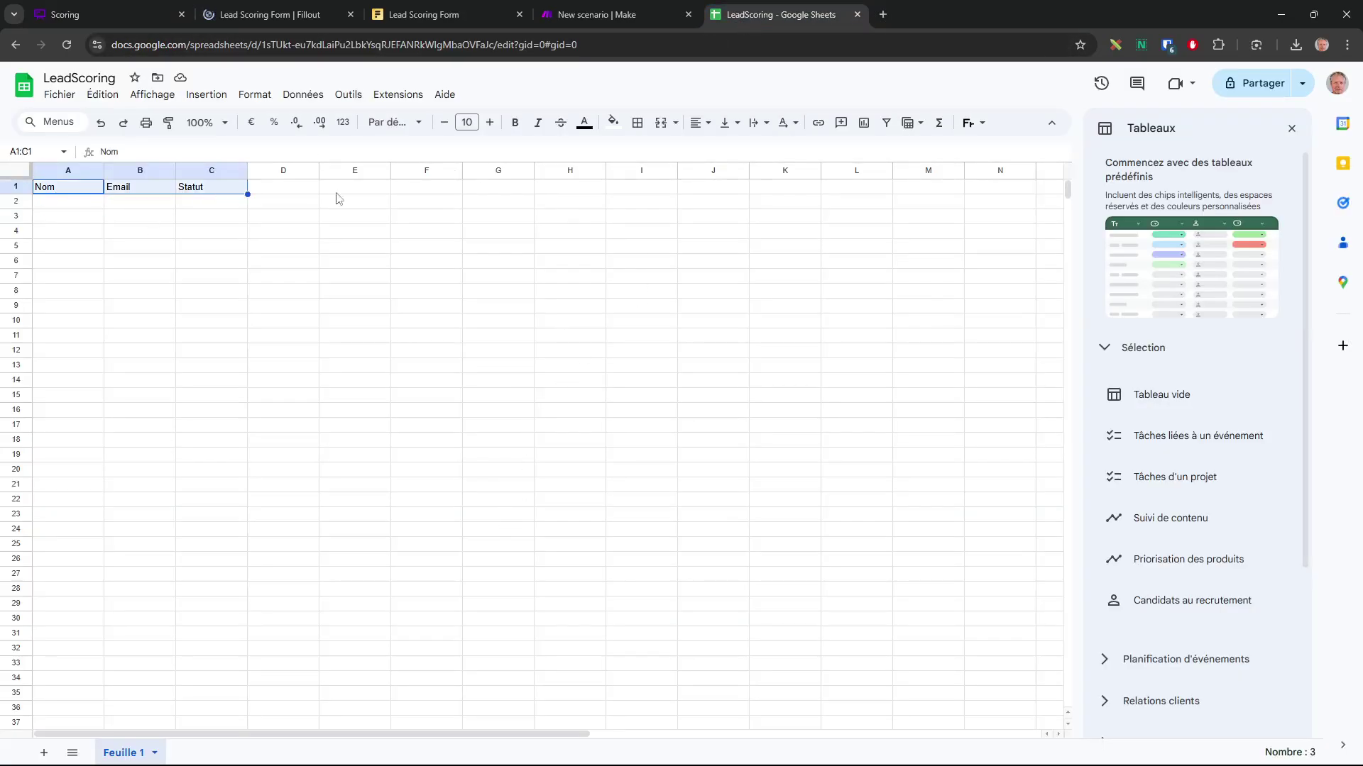
click(516, 123)
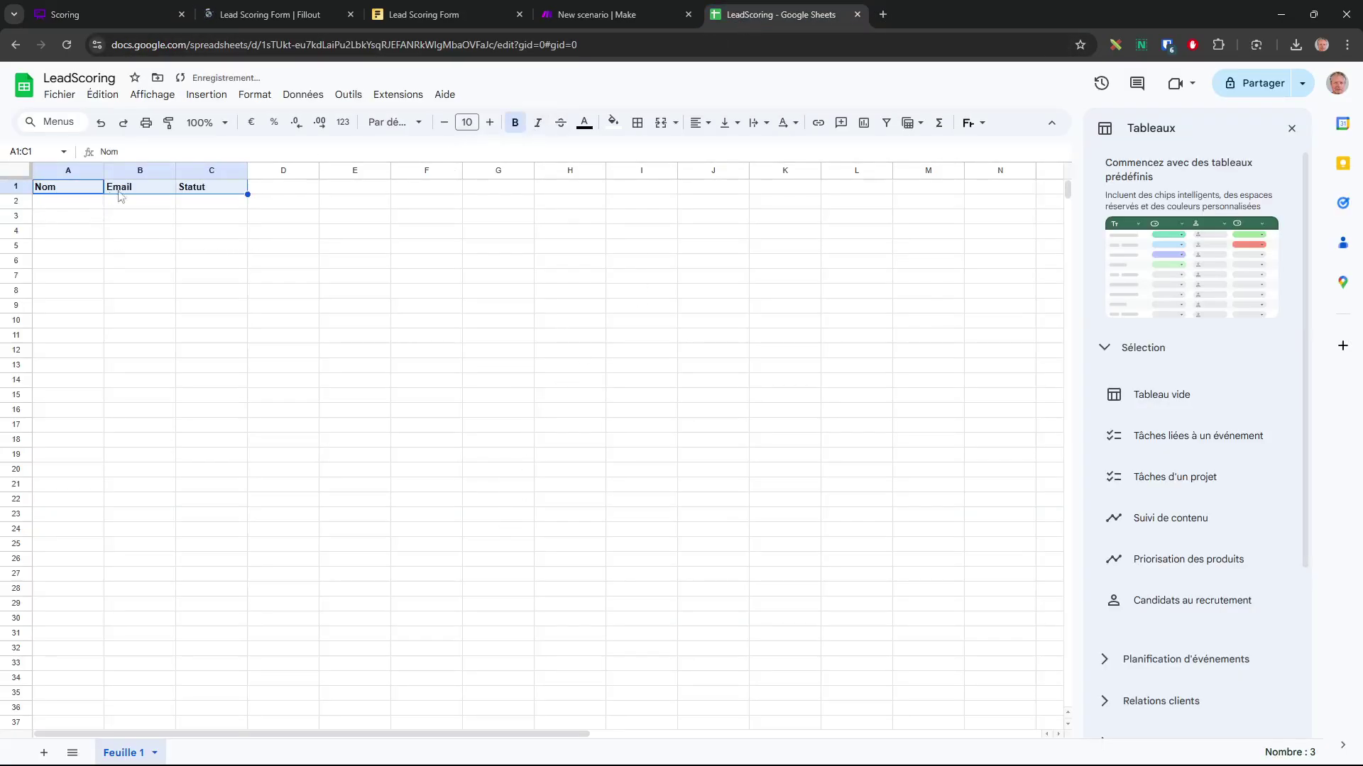
click(708, 124)
click(718, 148)
click(191, 249)
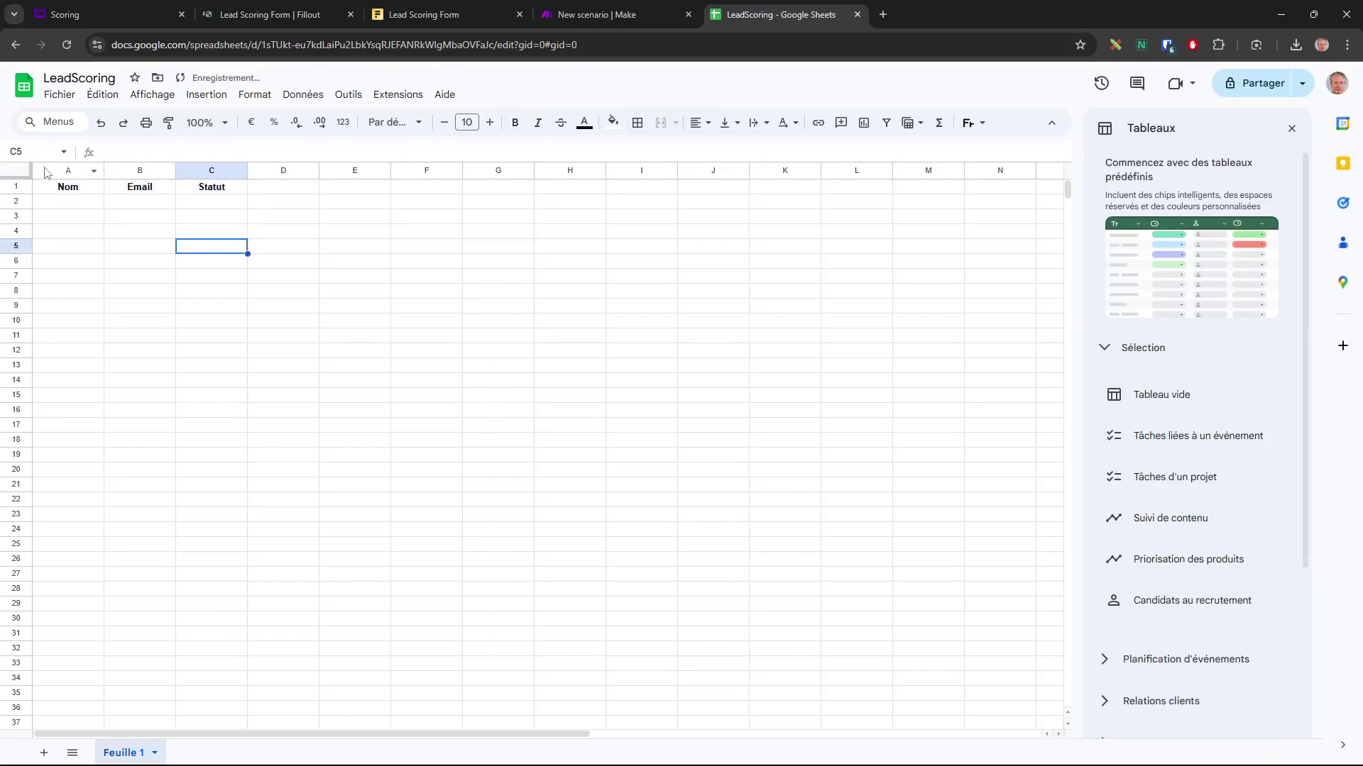
click(607, 13)
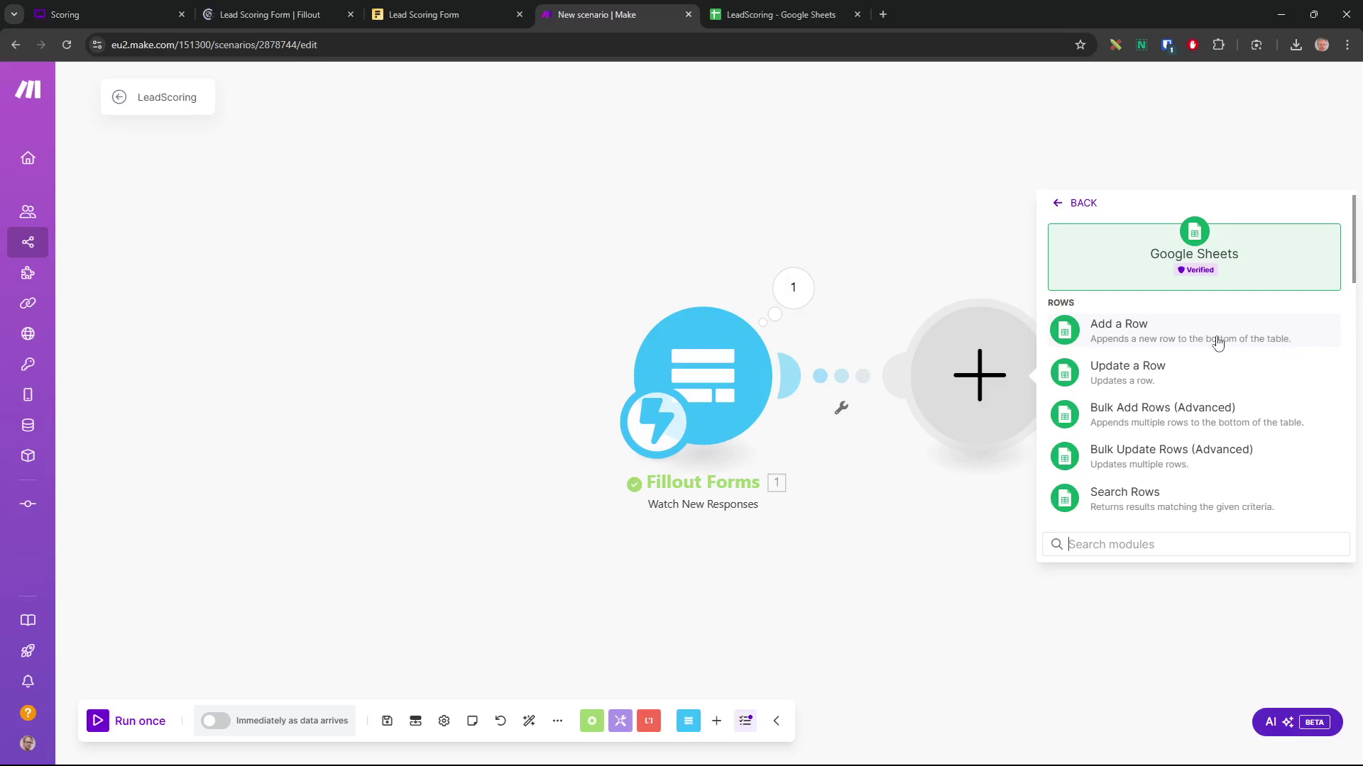
Add a Google Sheets Add a Row module using the Google connection and the LeadScoring spreadsheet
click(1125, 340)
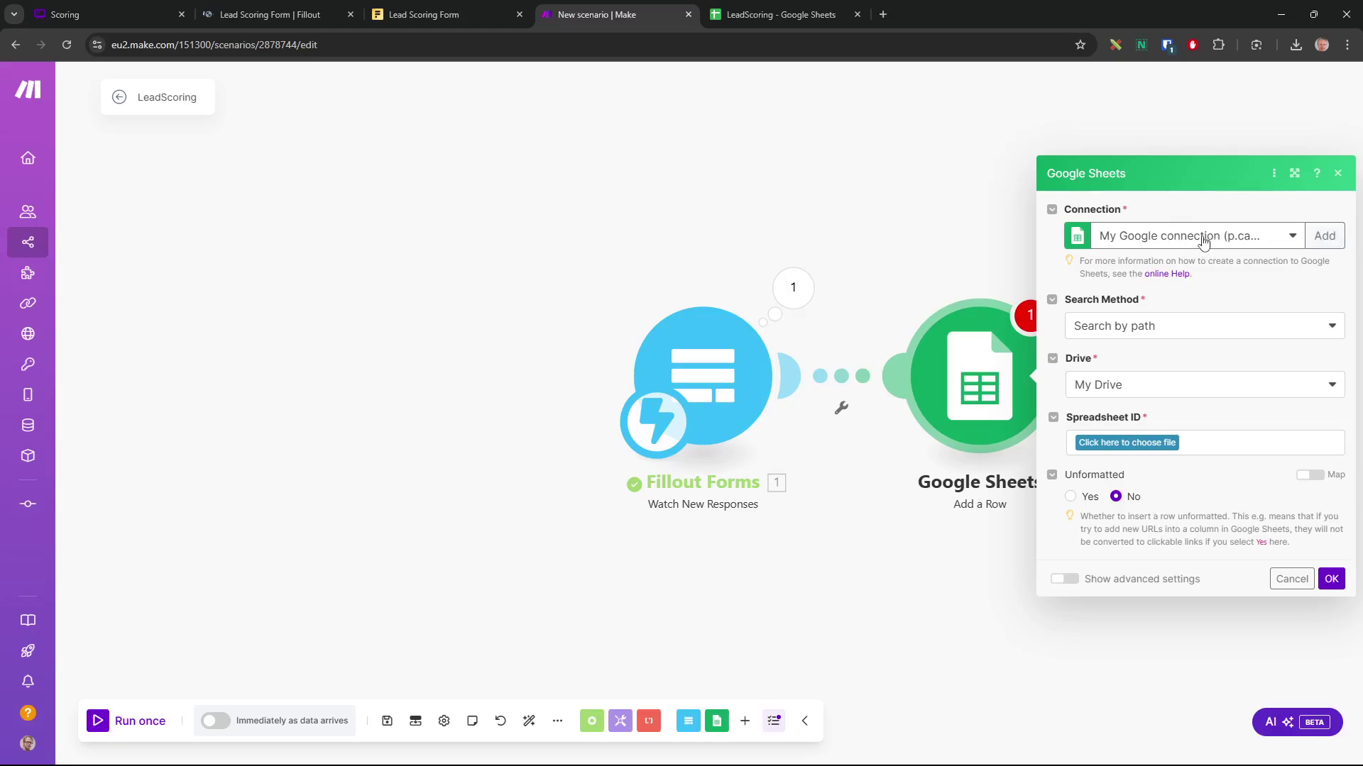
click(1292, 236)
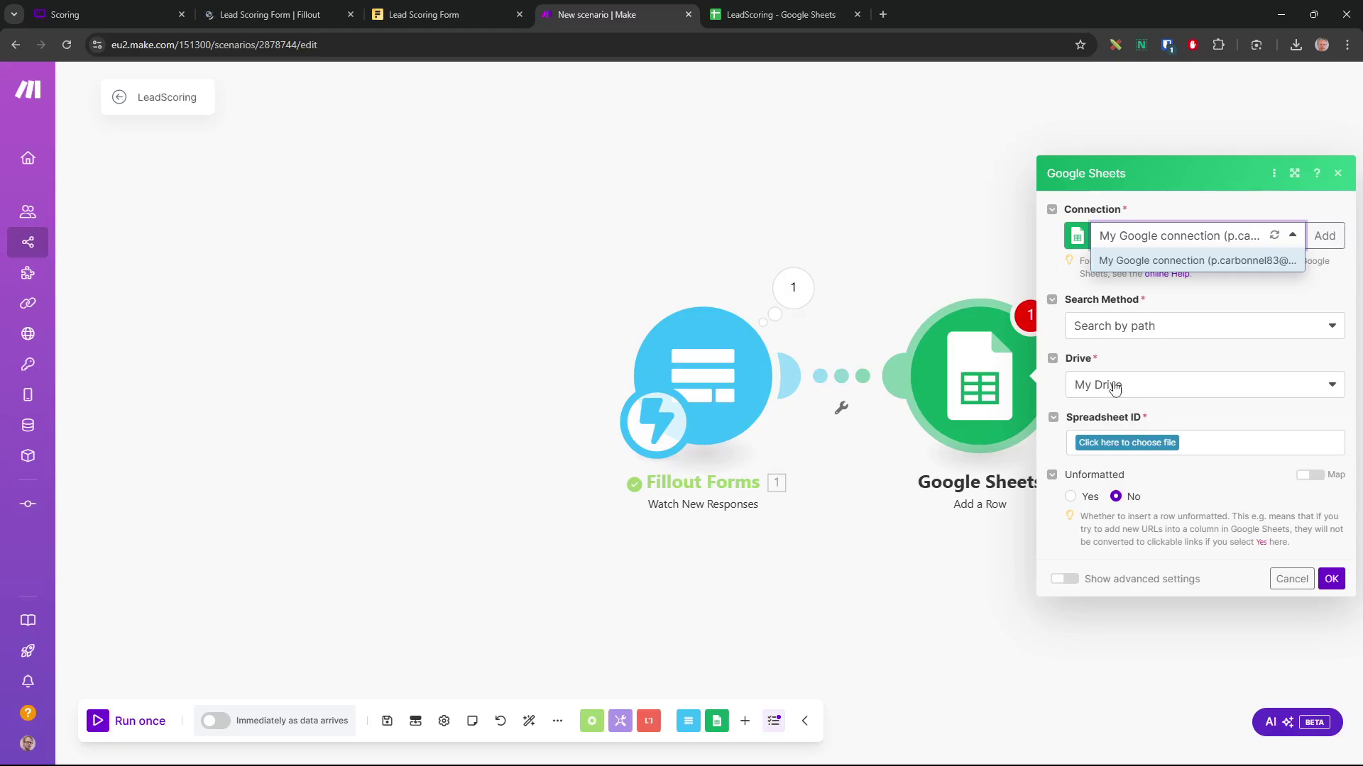
click(1138, 445)
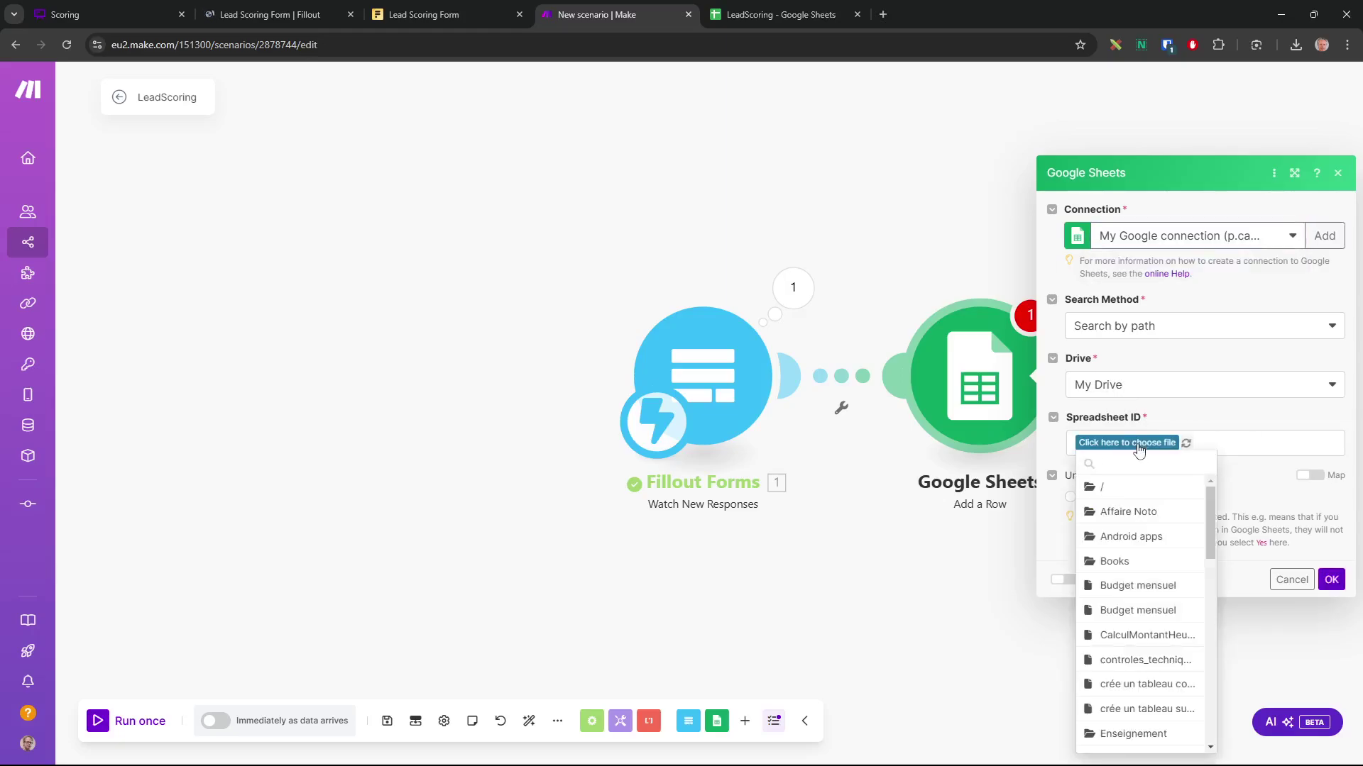
drag(1211, 510, 1204, 552)
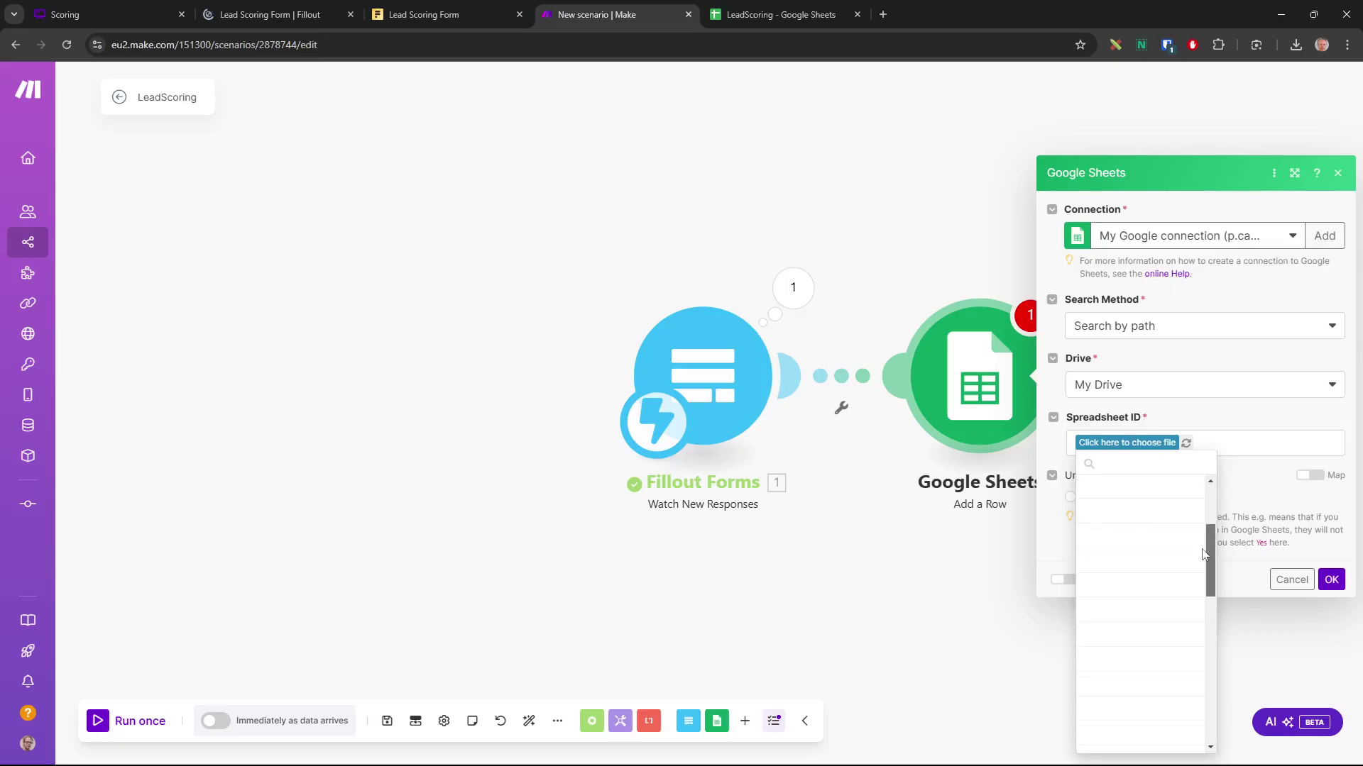
click(1150, 469)
text(sc)
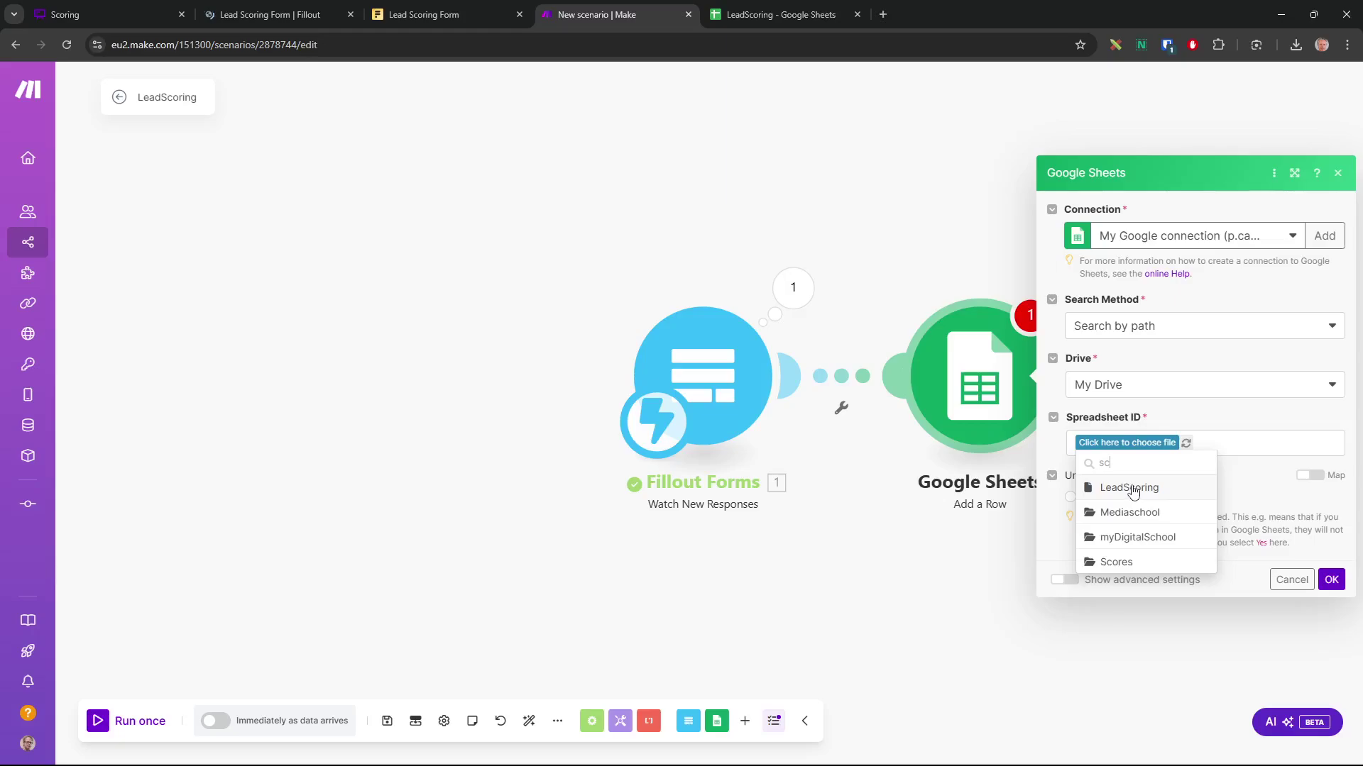
click(1129, 489)
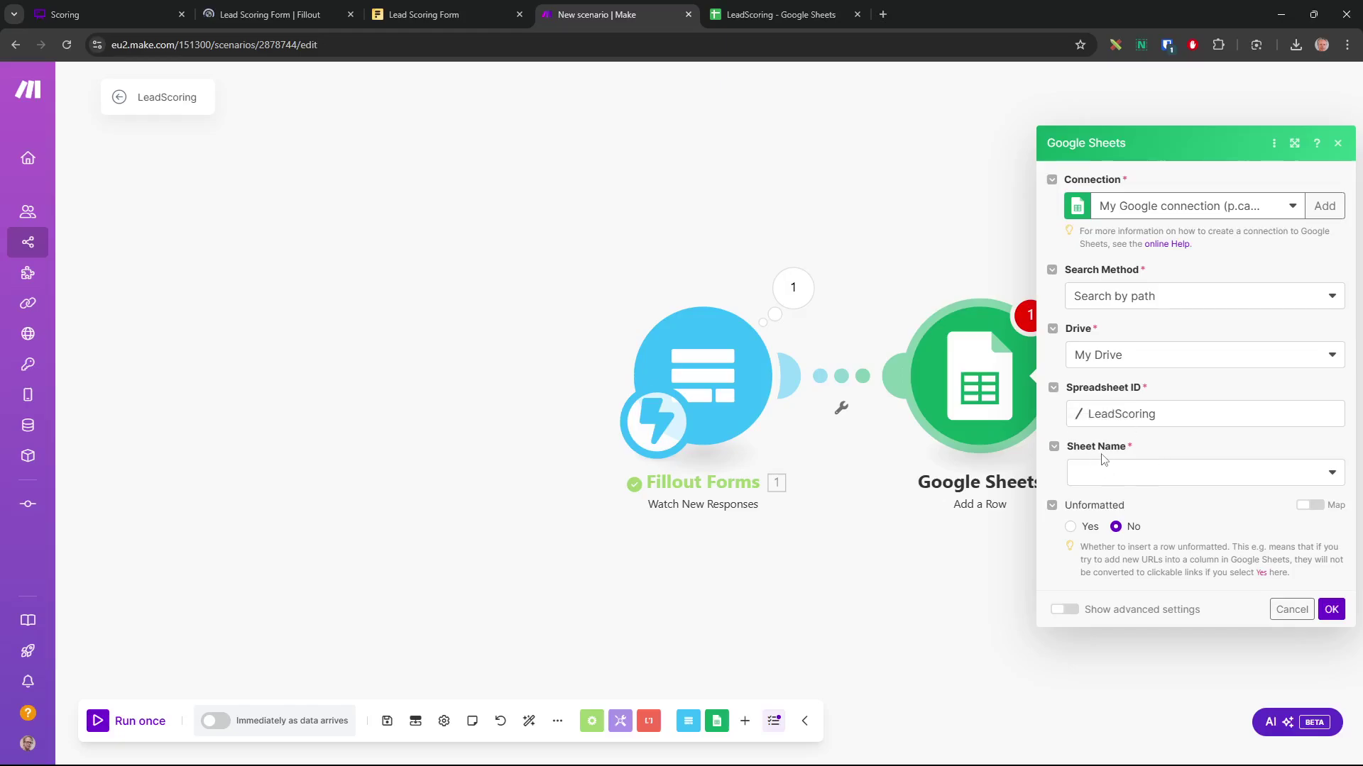
Select Feuille 1 as the sheet name so the Nom, Email and Statut fields appear
click(766, 14)
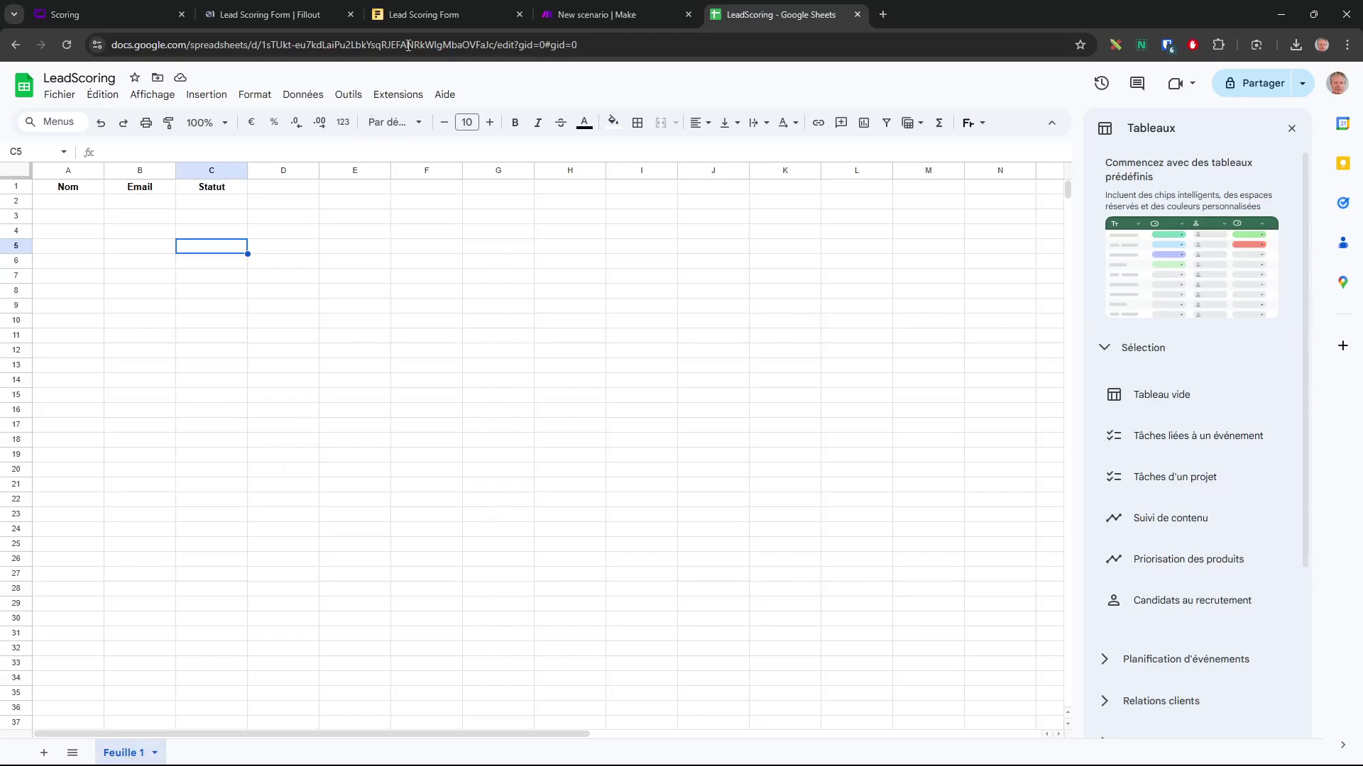
click(589, 15)
click(1128, 481)
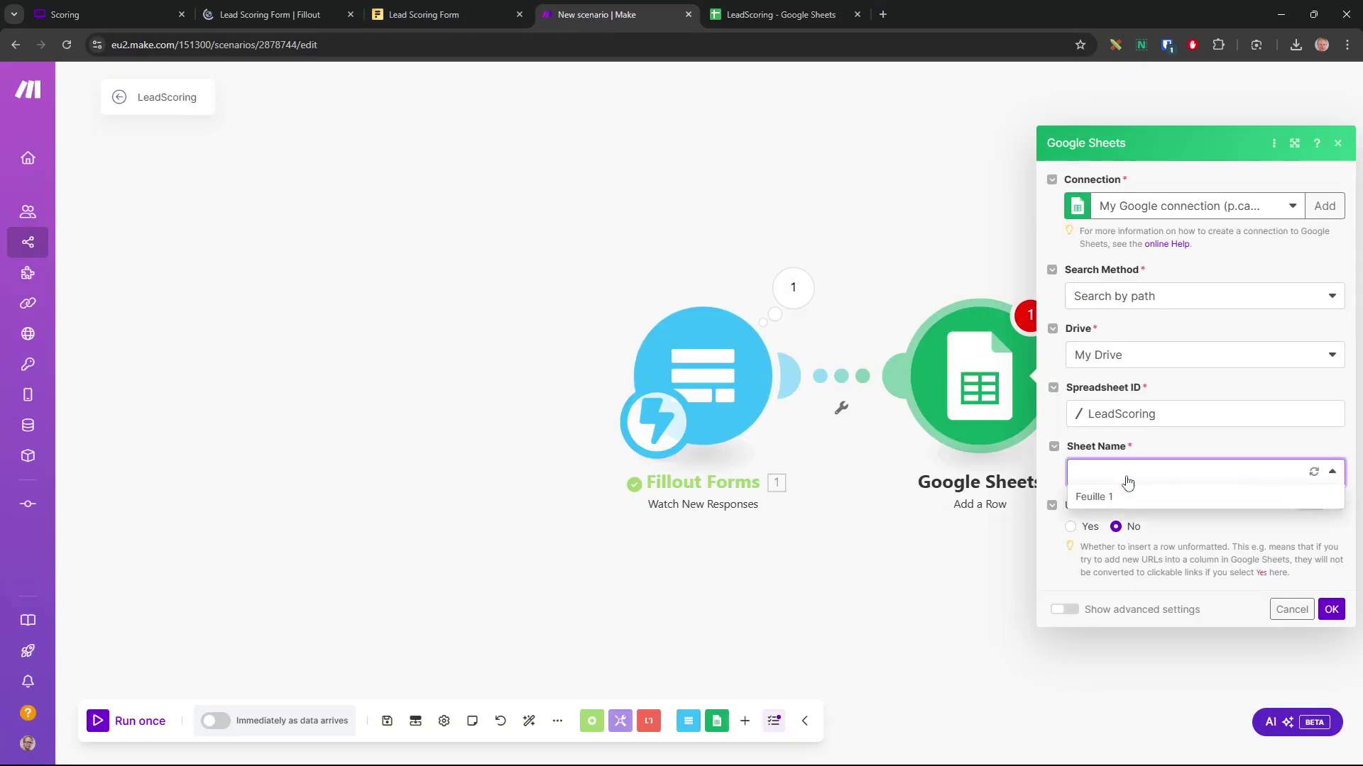
click(1104, 497)
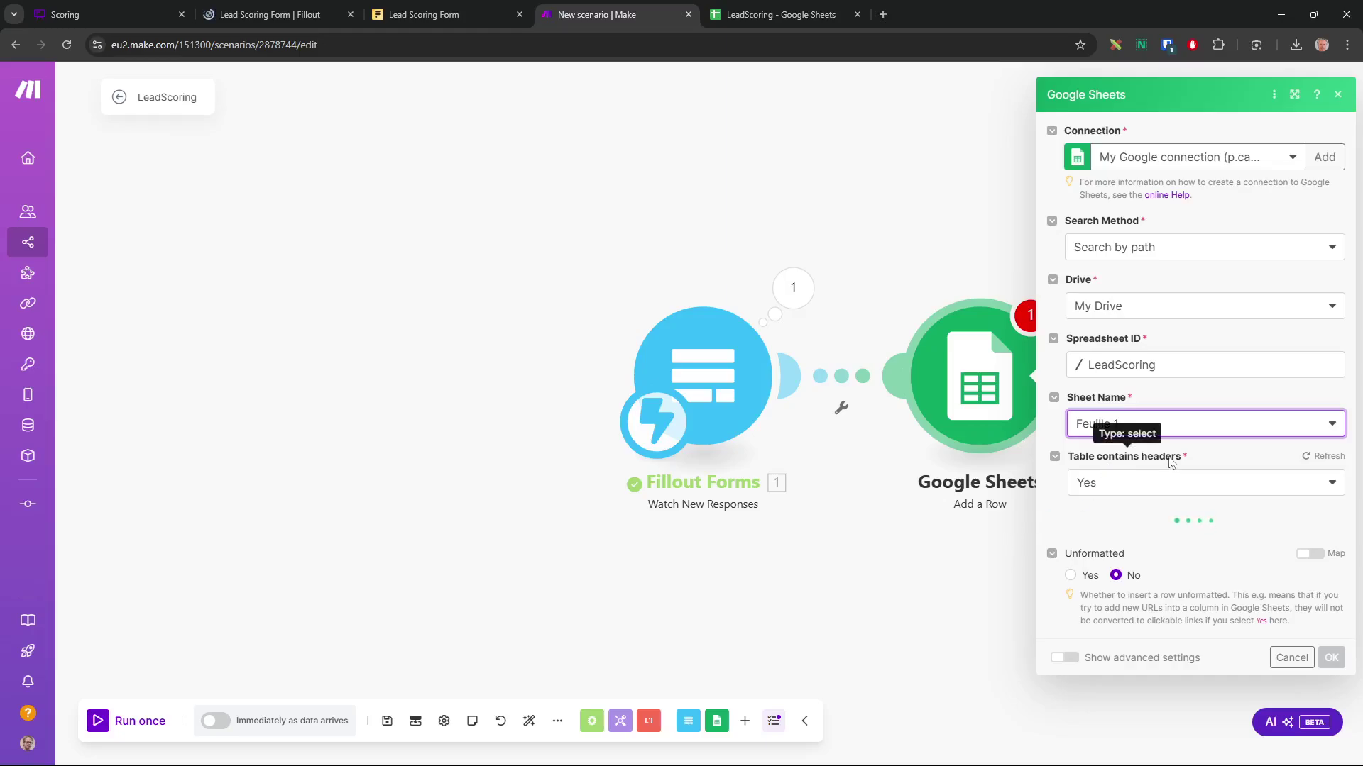
click(772, 20)
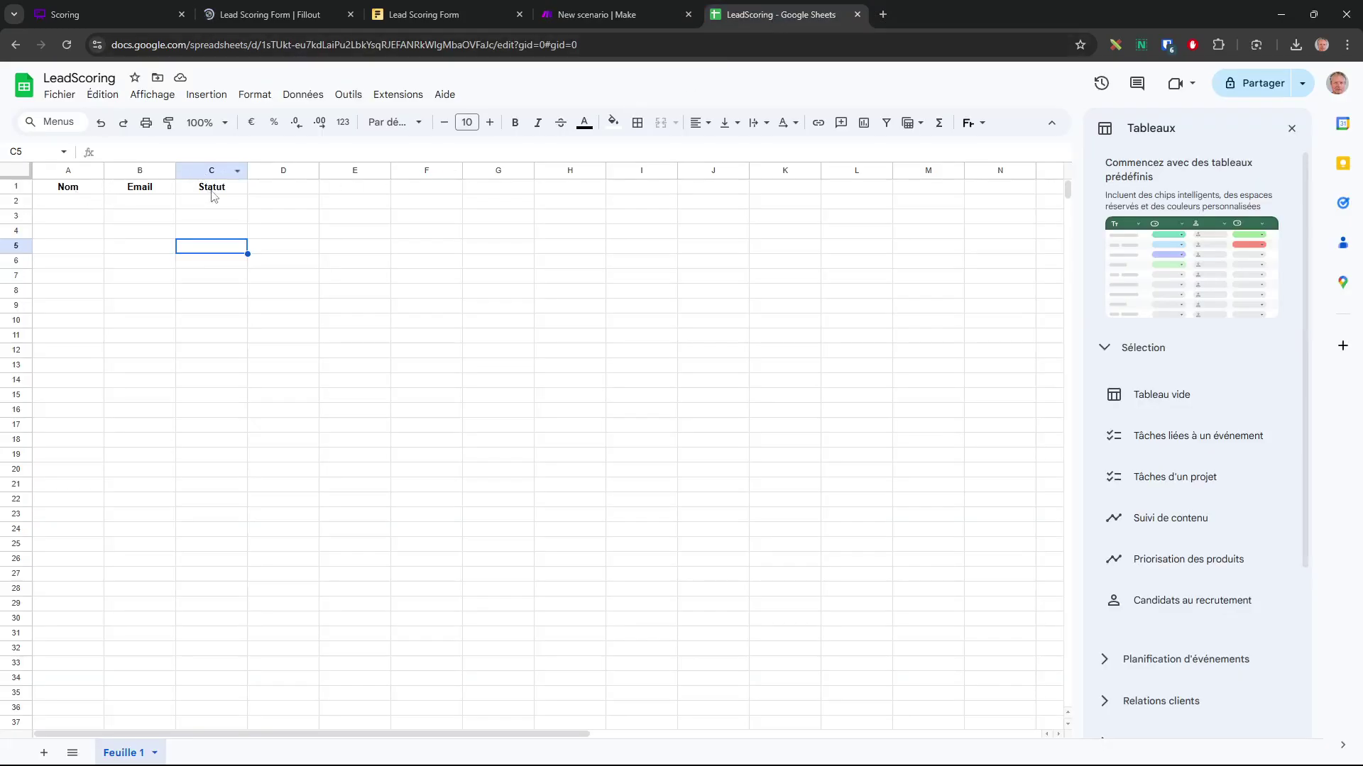
click(631, 17)
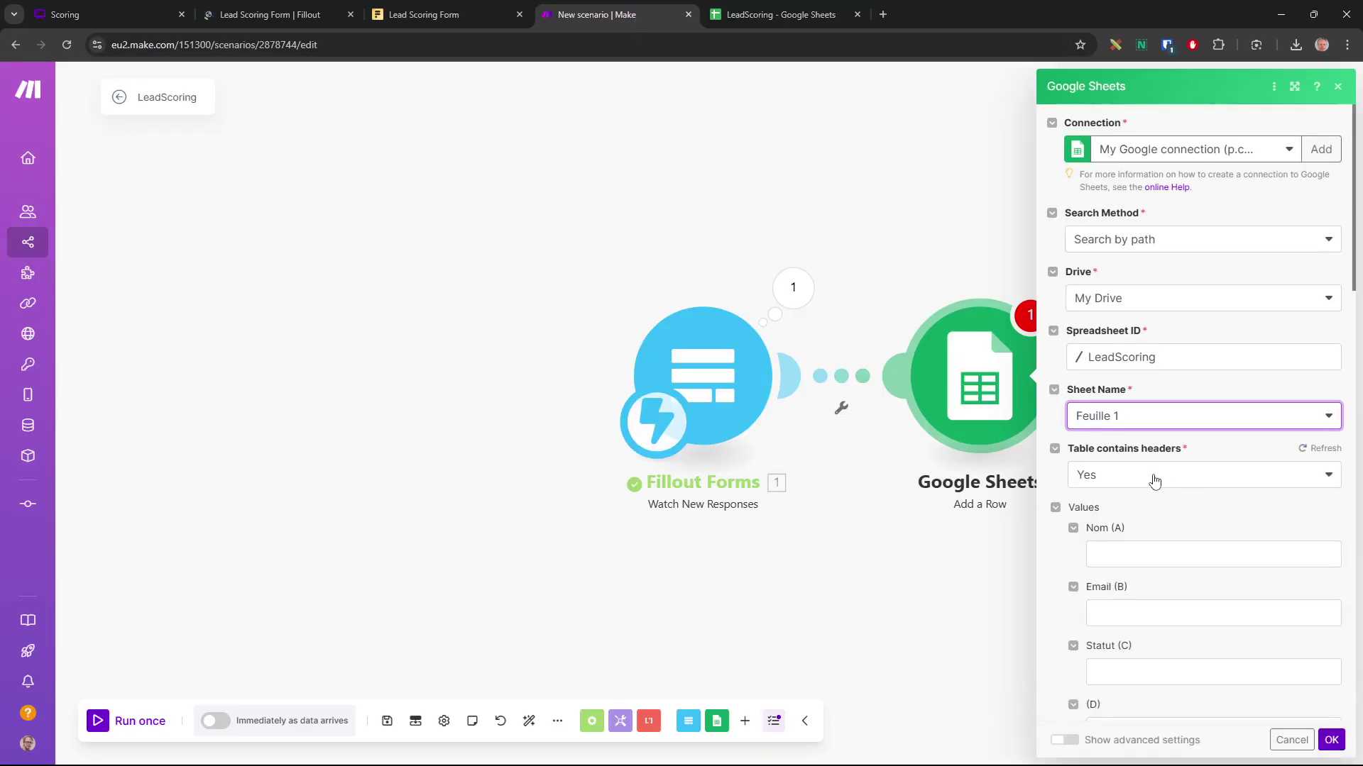
scroll(1153, 480, down, 1)
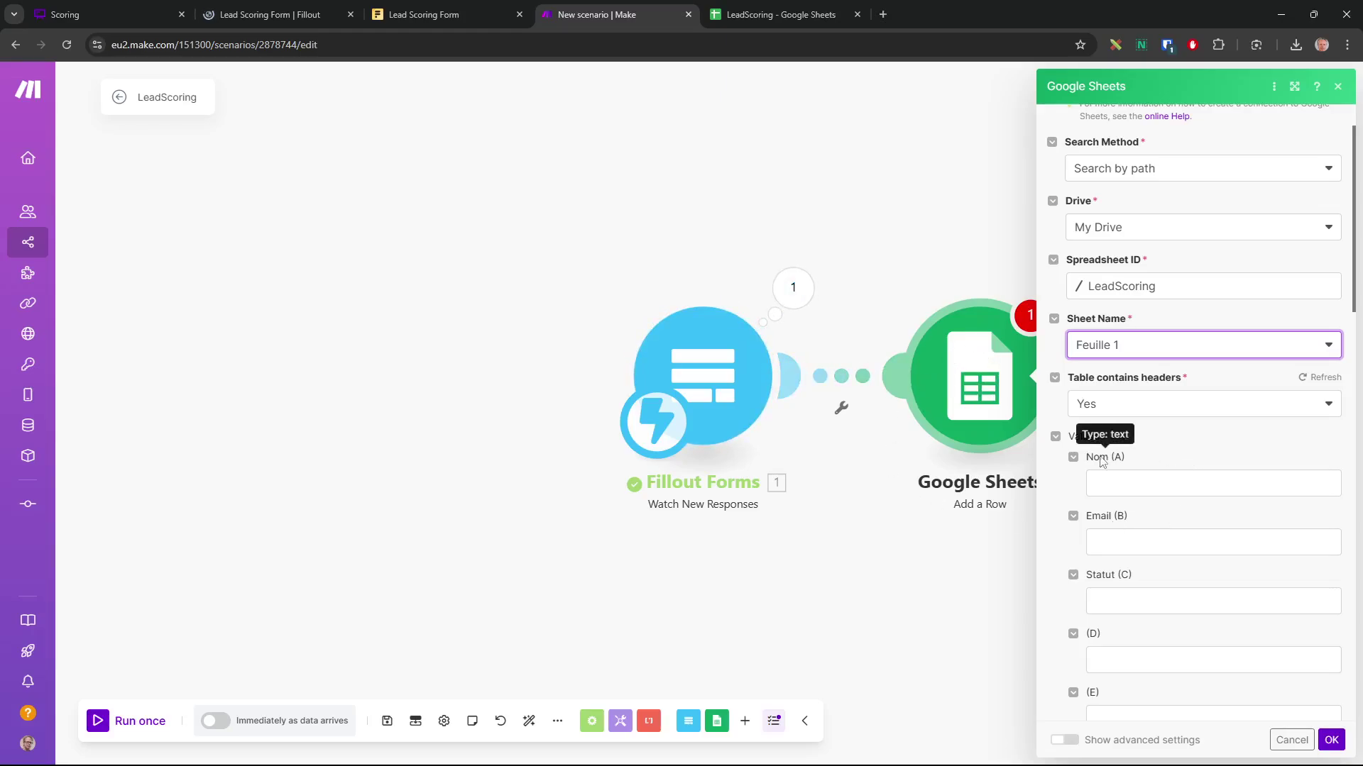
Map the Fillout Nom and Email answers into columns Nom (A) and Email (B), leaving Statut empty
click(1124, 482)
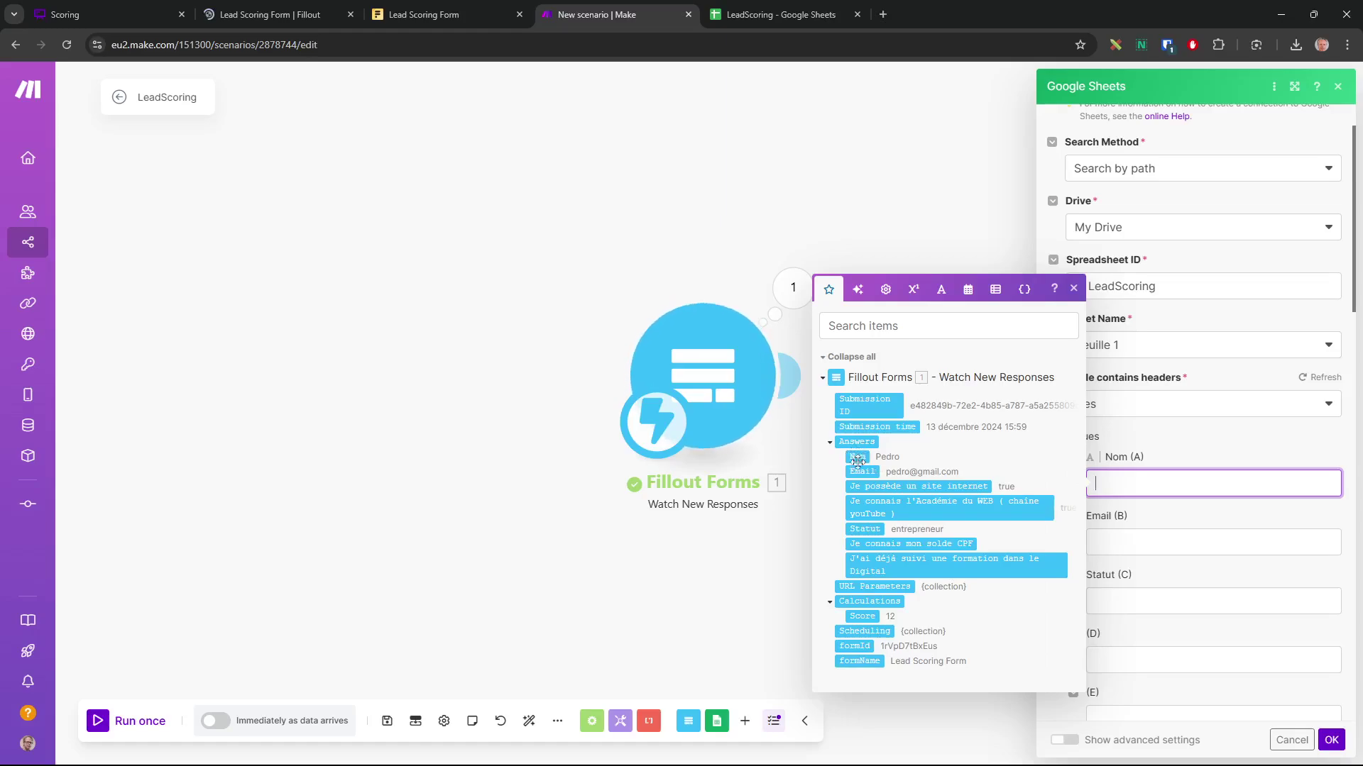
drag(860, 456, 1136, 485)
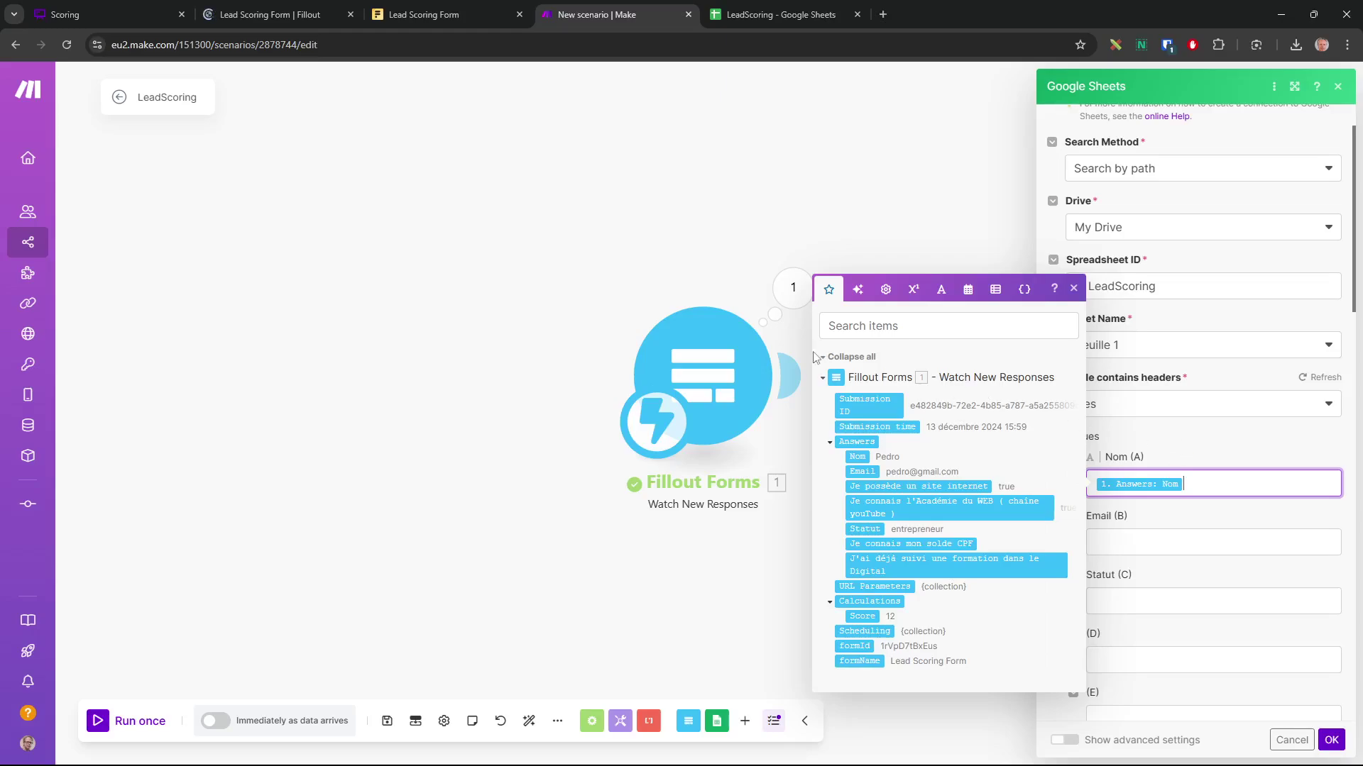
click(1177, 445)
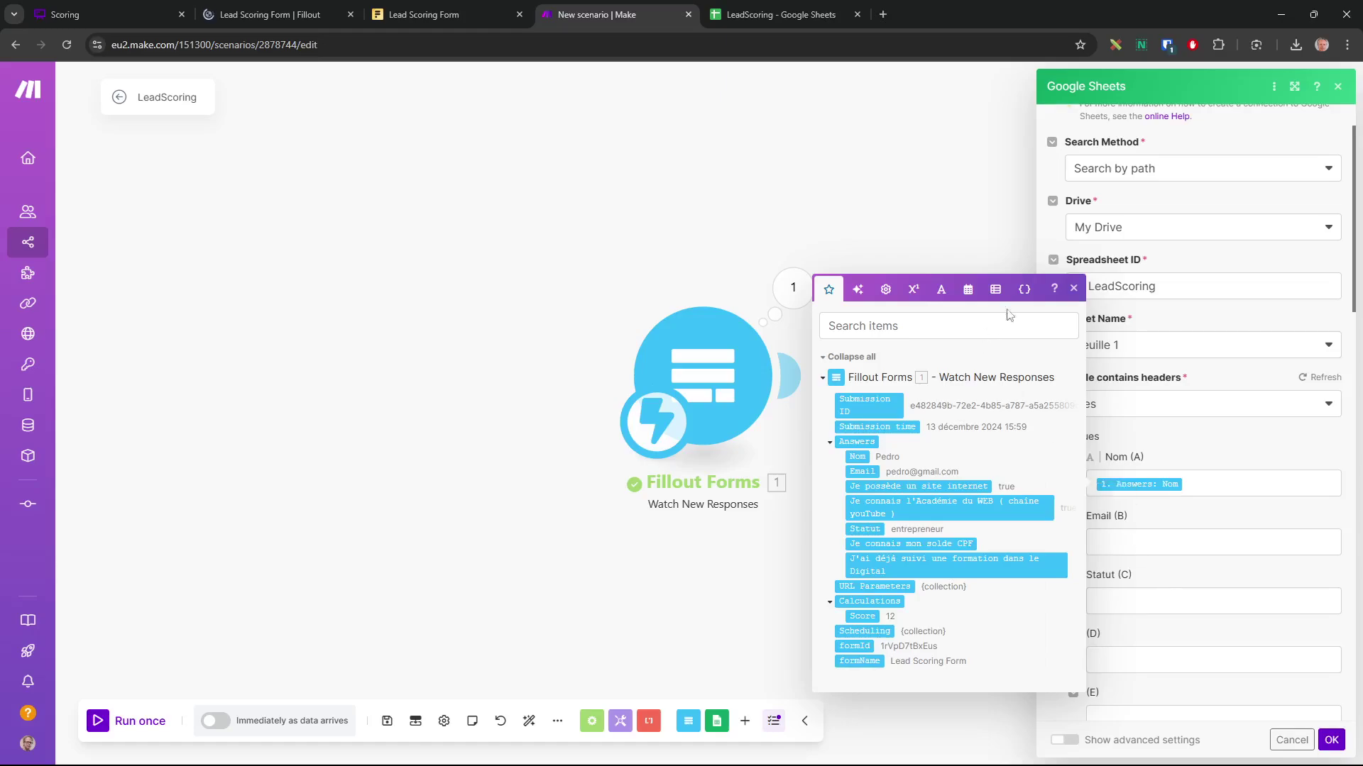
click(1142, 540)
drag(861, 531, 1120, 547)
click(1139, 604)
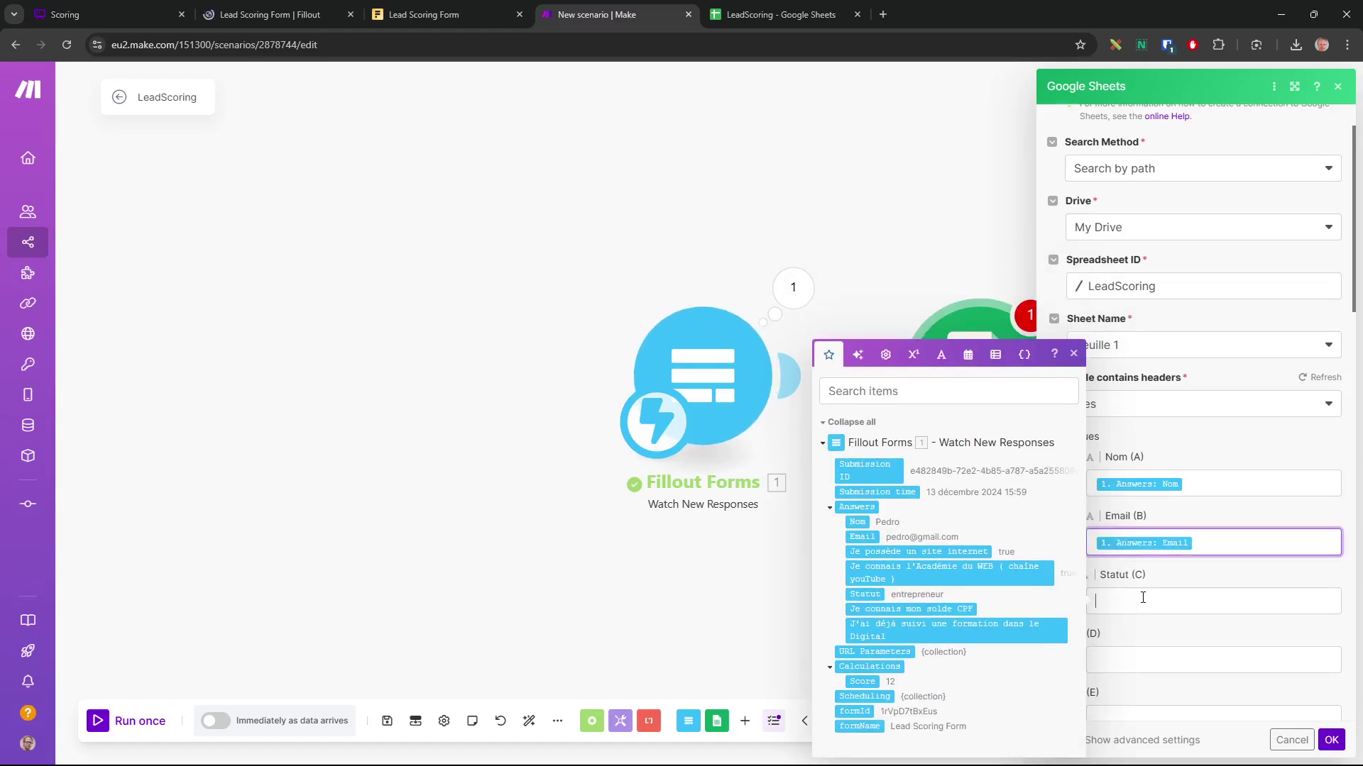
click(866, 594)
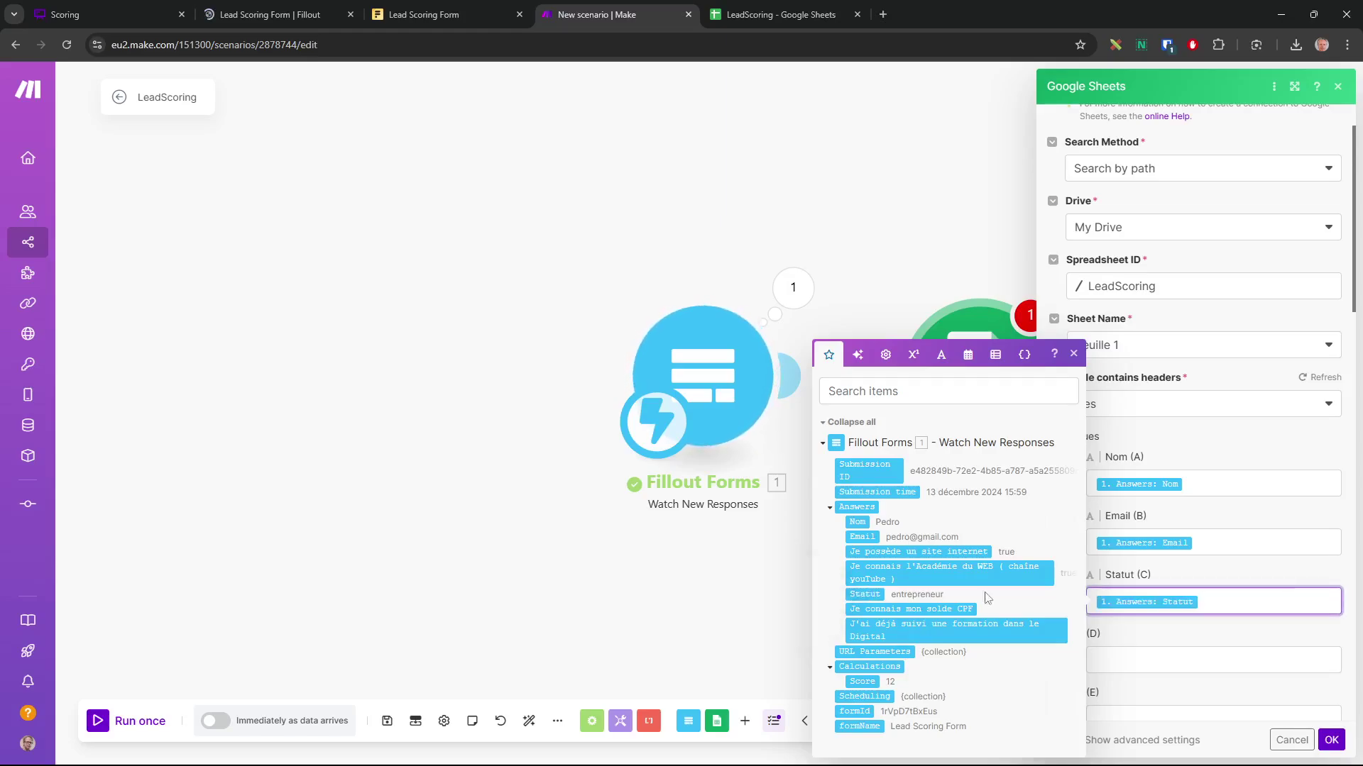
key(BackSpace)
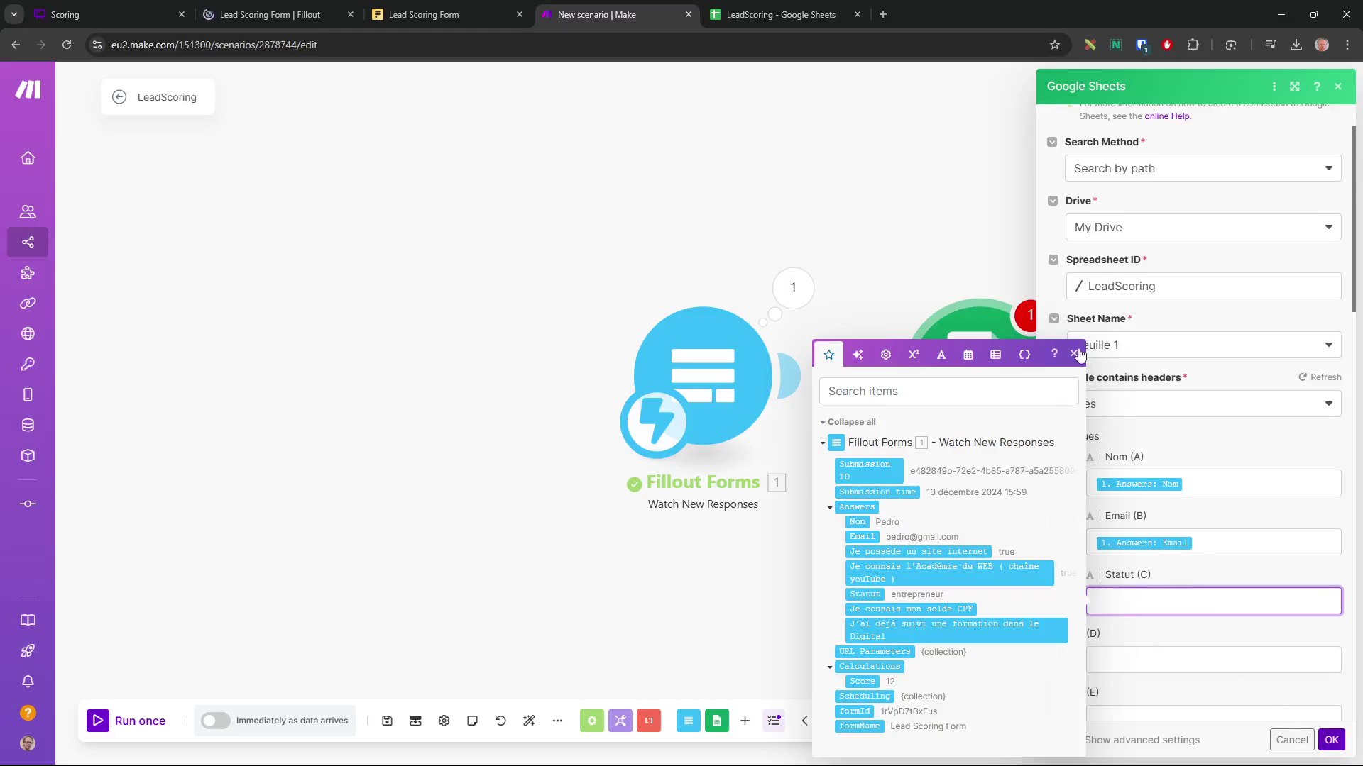
click(1076, 355)
click(1330, 740)
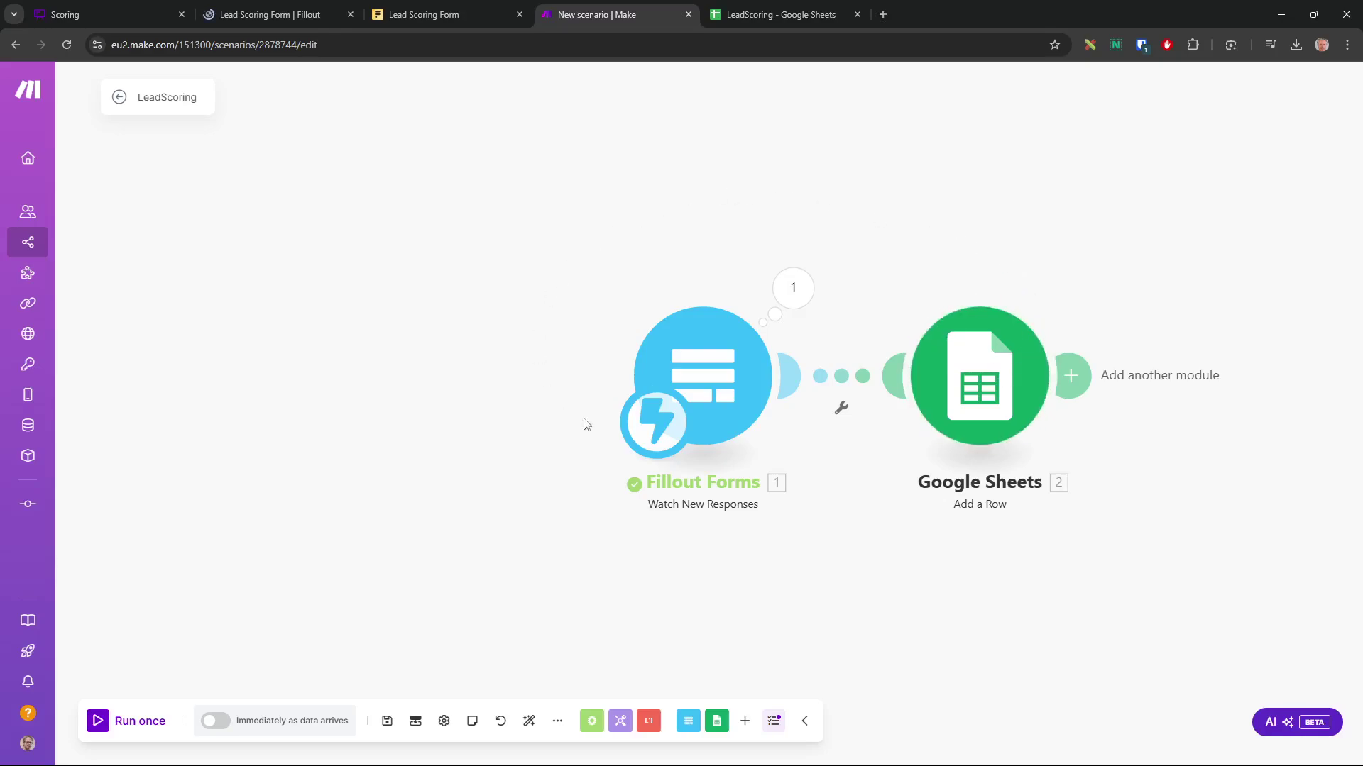
Auto-align the modules, run the scenario once, and review the Google Sheets row settings
click(528, 721)
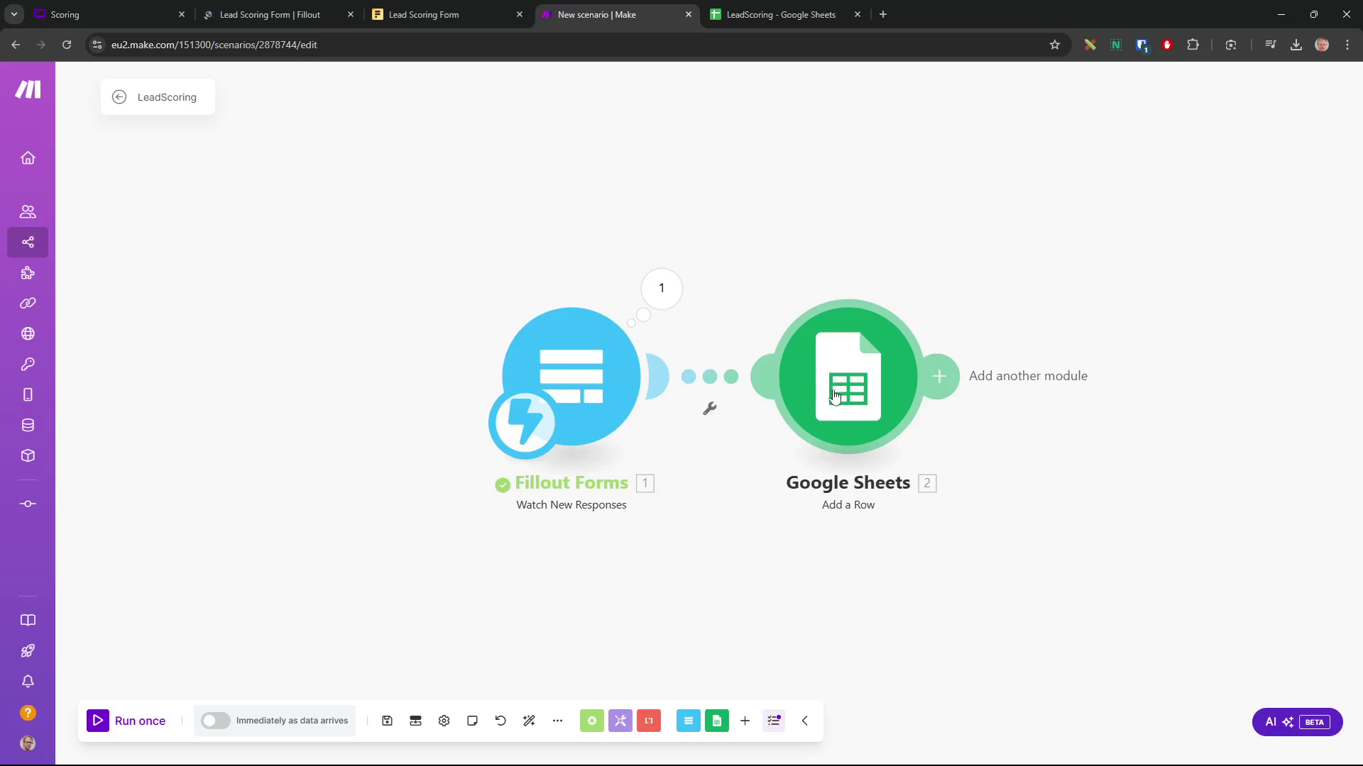
click(97, 723)
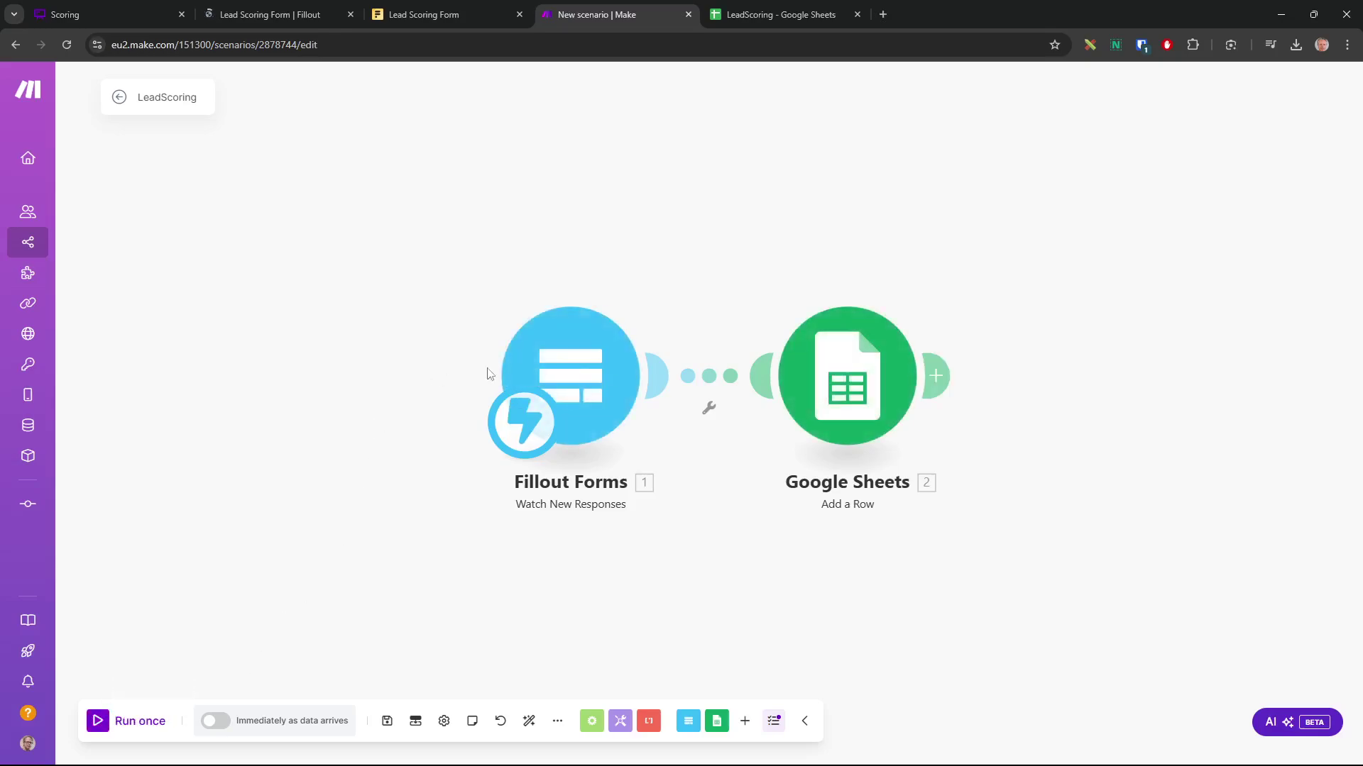
click(851, 384)
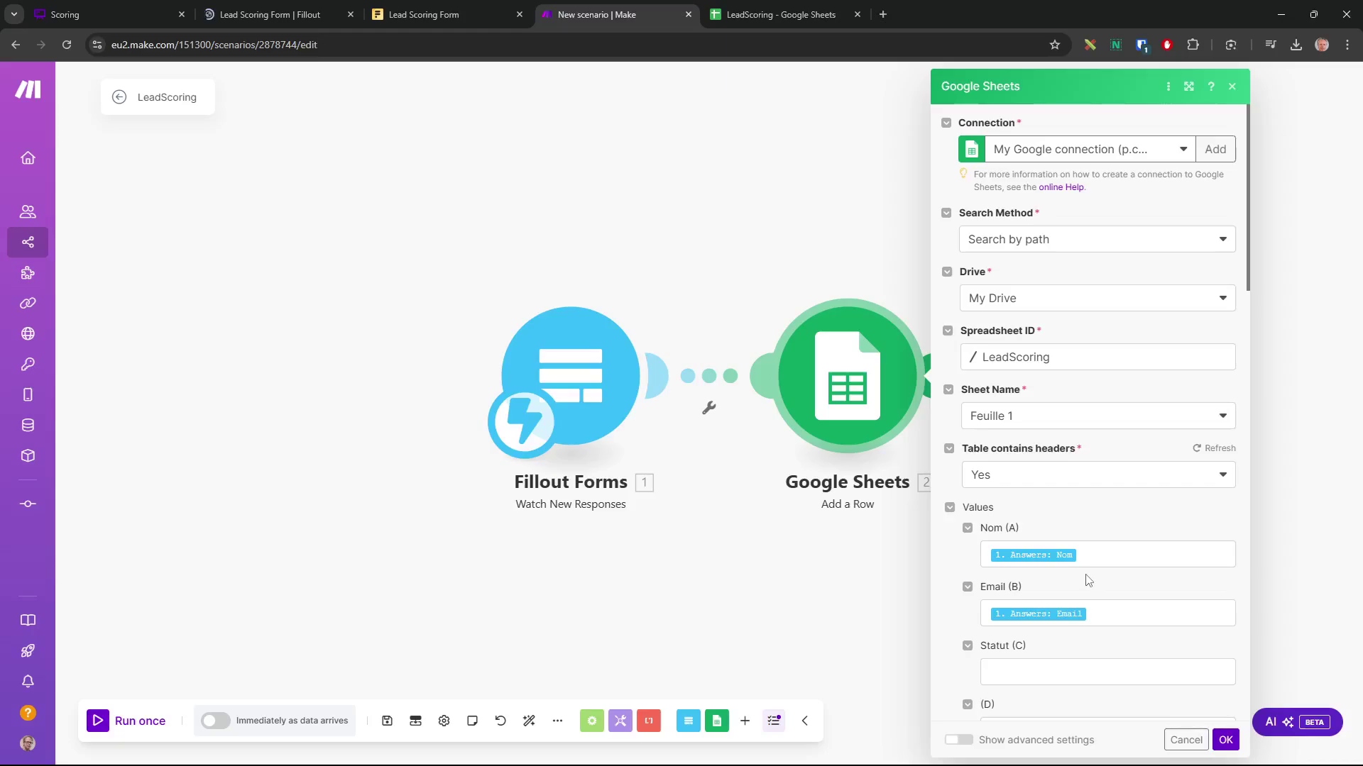
click(1034, 676)
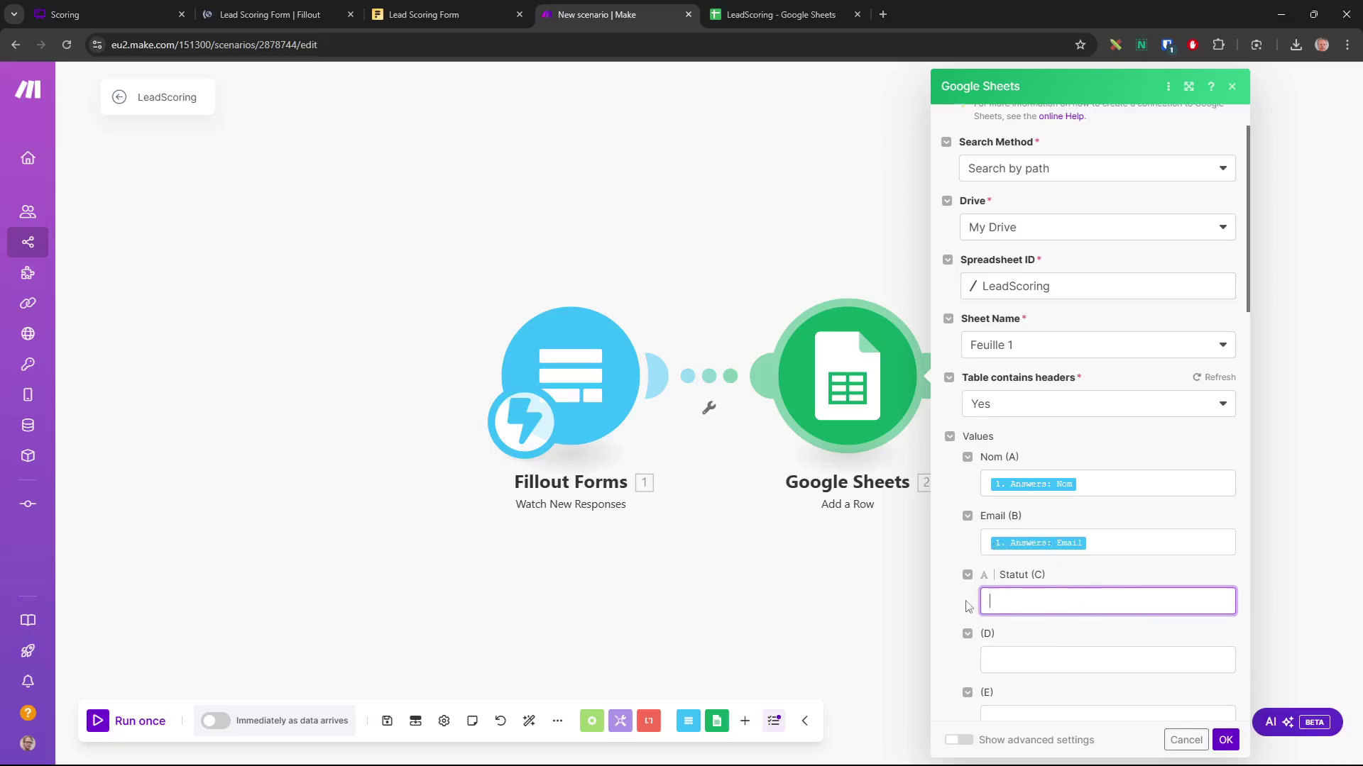
click(829, 596)
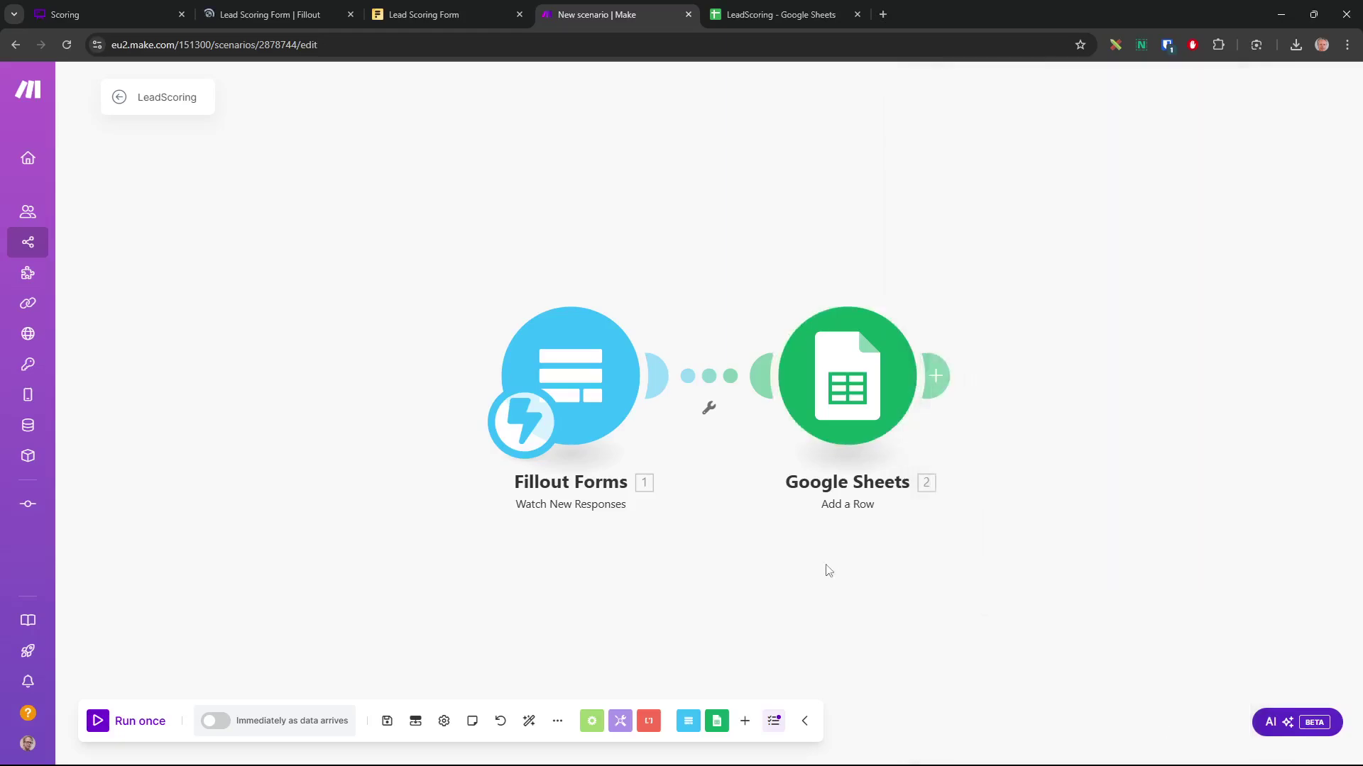
Drag Fillout Forms to the left and Google Sheets far right, leaving a wide gap
drag(703, 562, 663, 497)
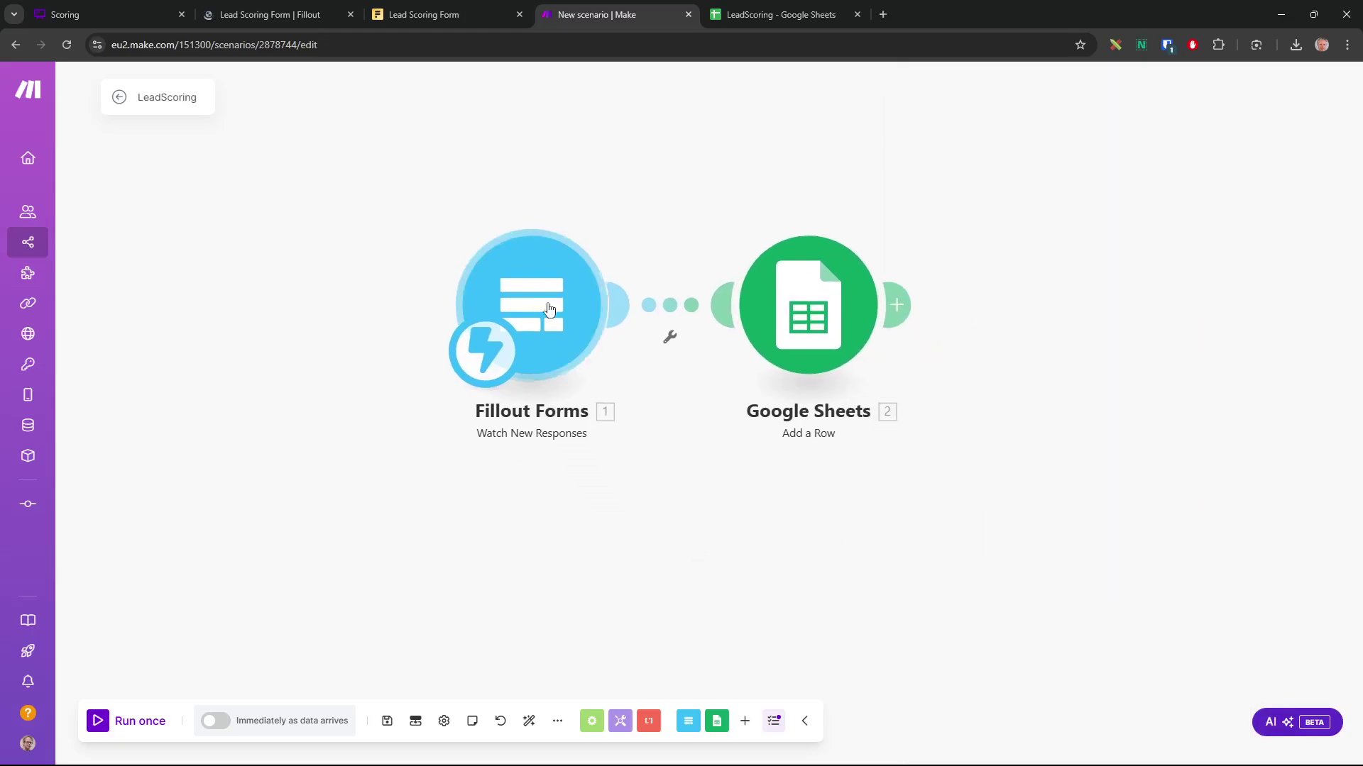
drag(546, 307, 288, 308)
drag(809, 312, 1120, 303)
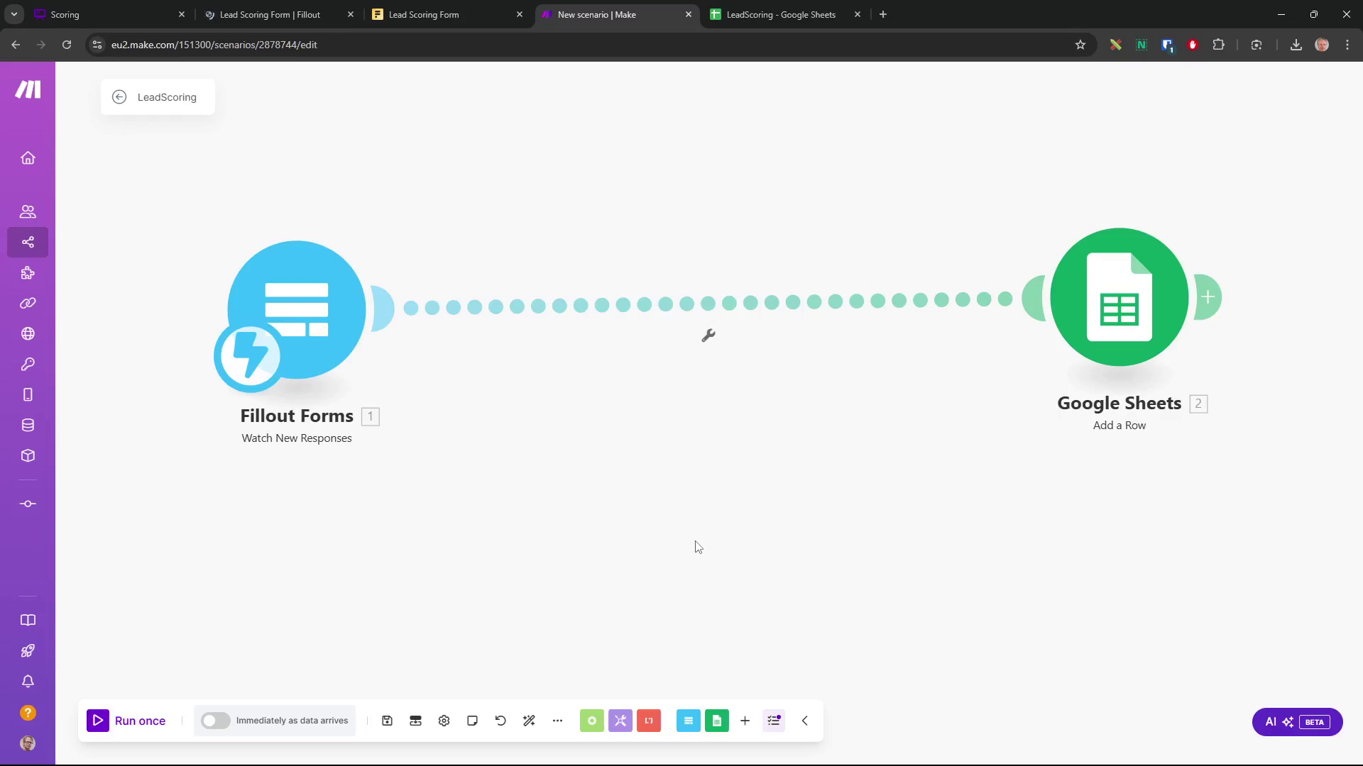
Insert a Router on the Fillout Forms to Google Sheets connection and delete the extra Router 3
click(591, 721)
click(557, 638)
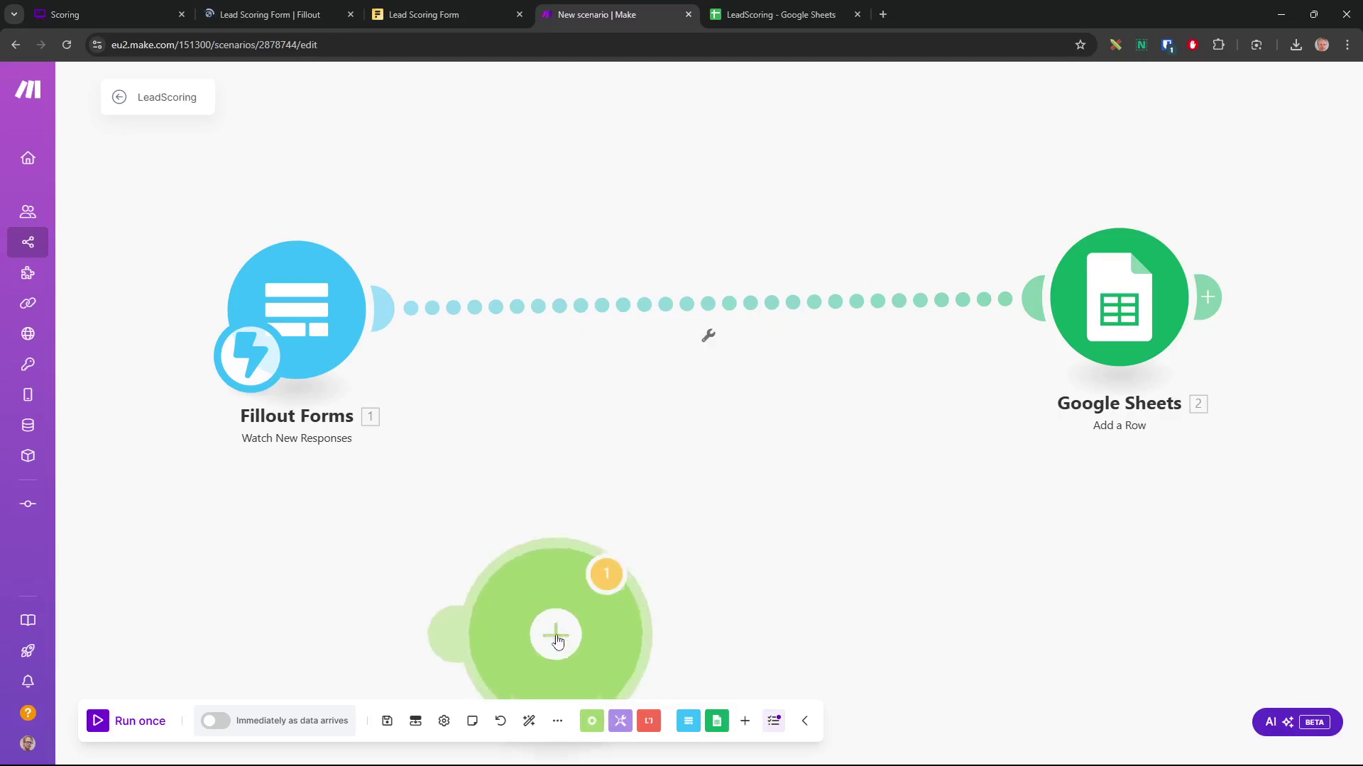
drag(578, 483, 424, 332)
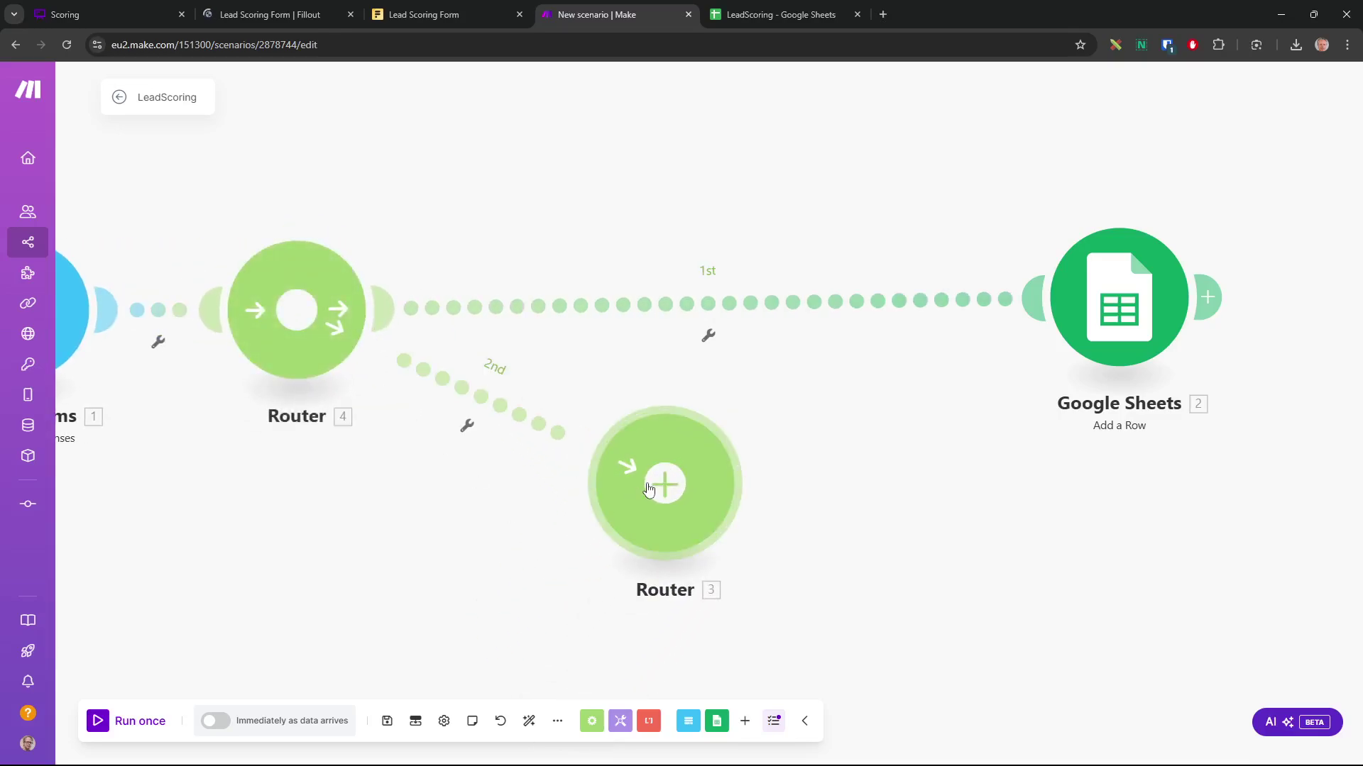
right_click(654, 489)
click(702, 587)
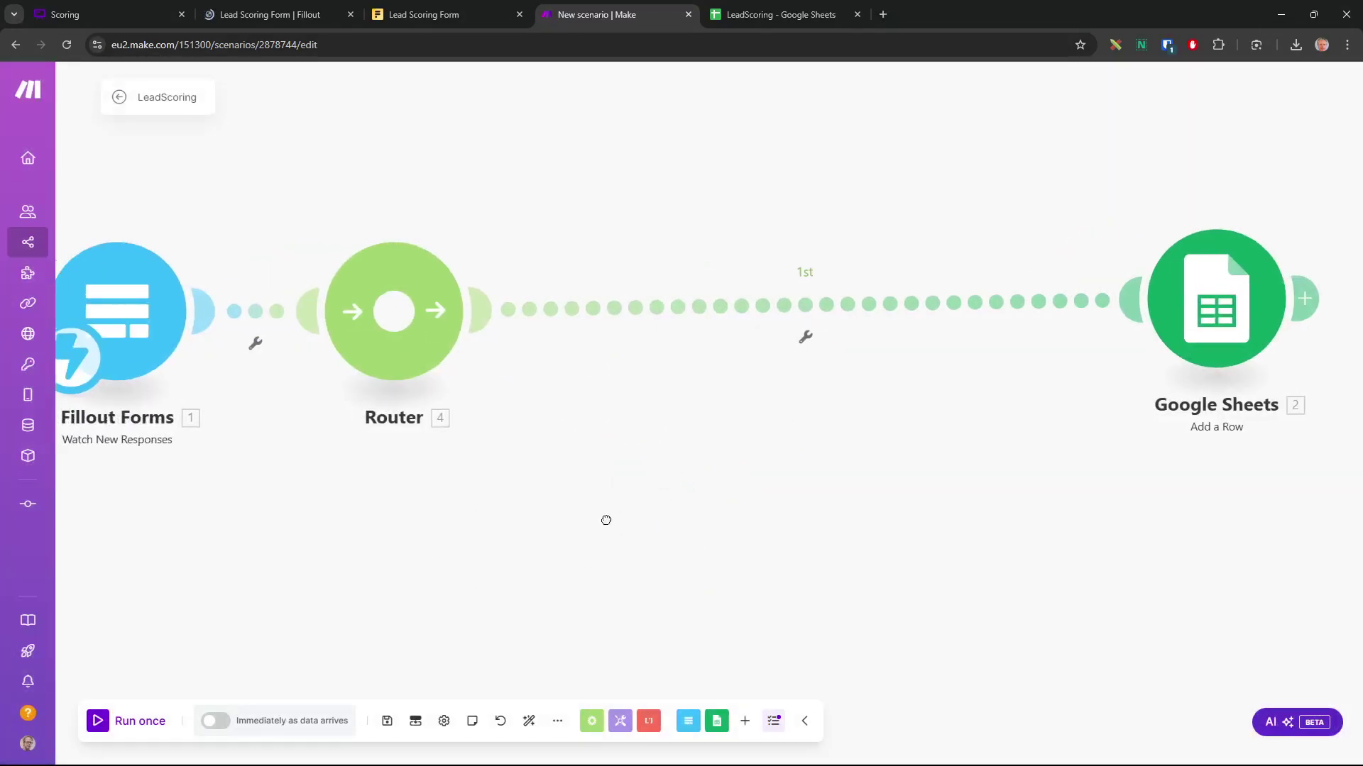
Realign the modules, move Google Sheets up to the right, and add a second Router route
click(529, 723)
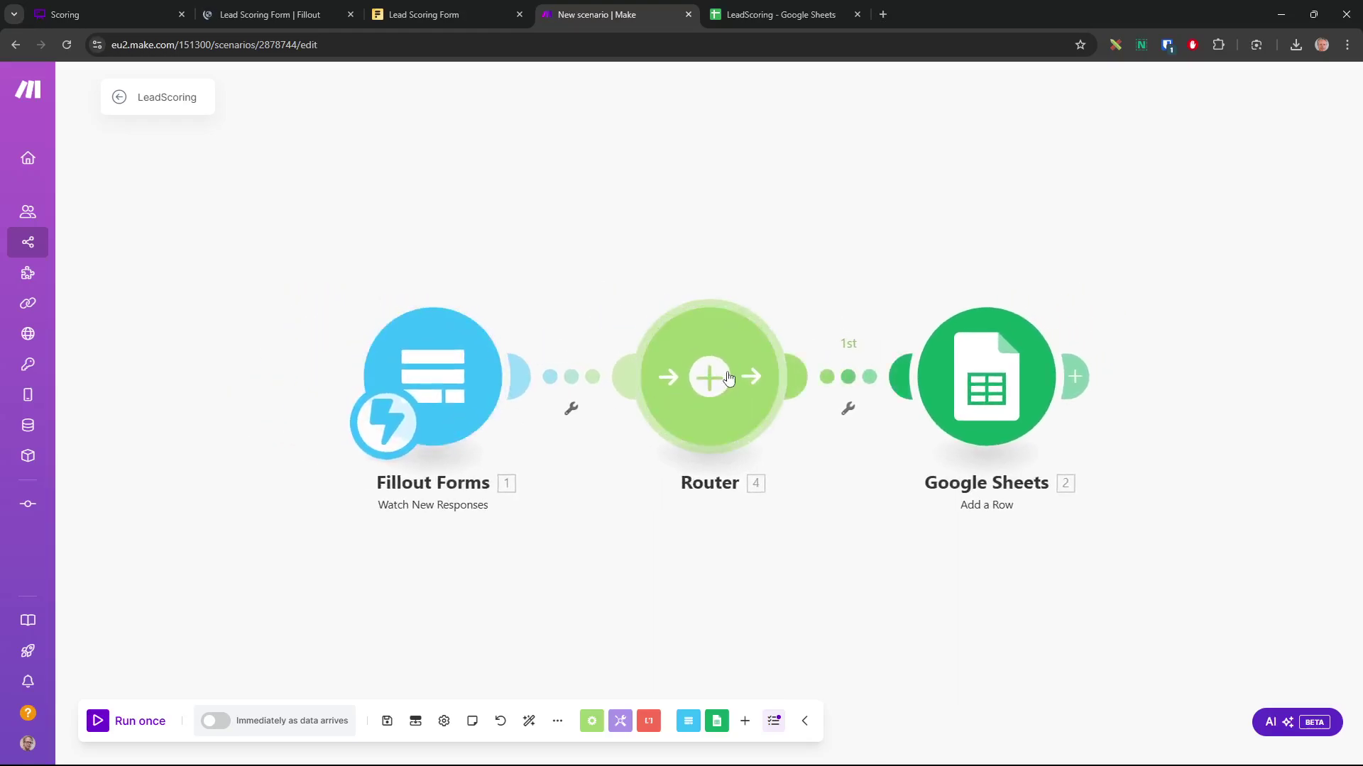
drag(987, 379, 1068, 212)
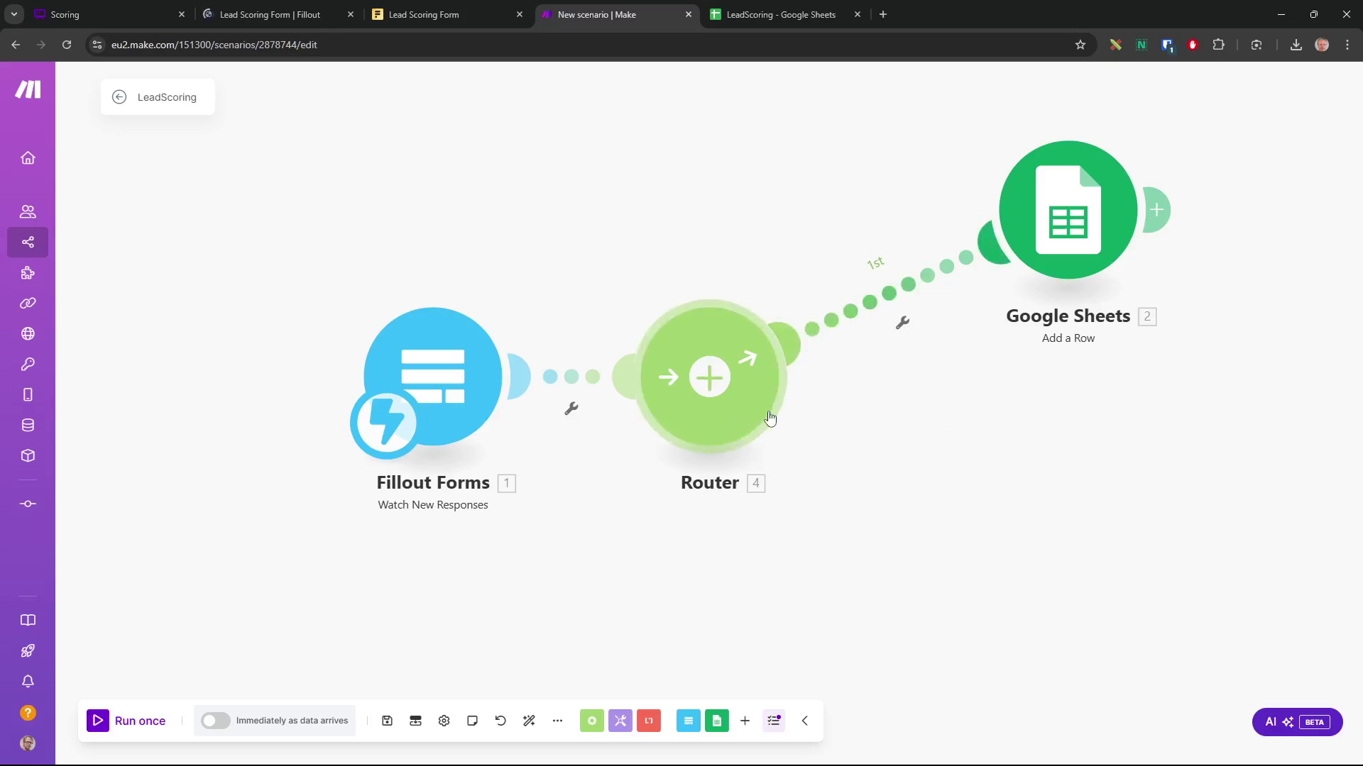
click(745, 412)
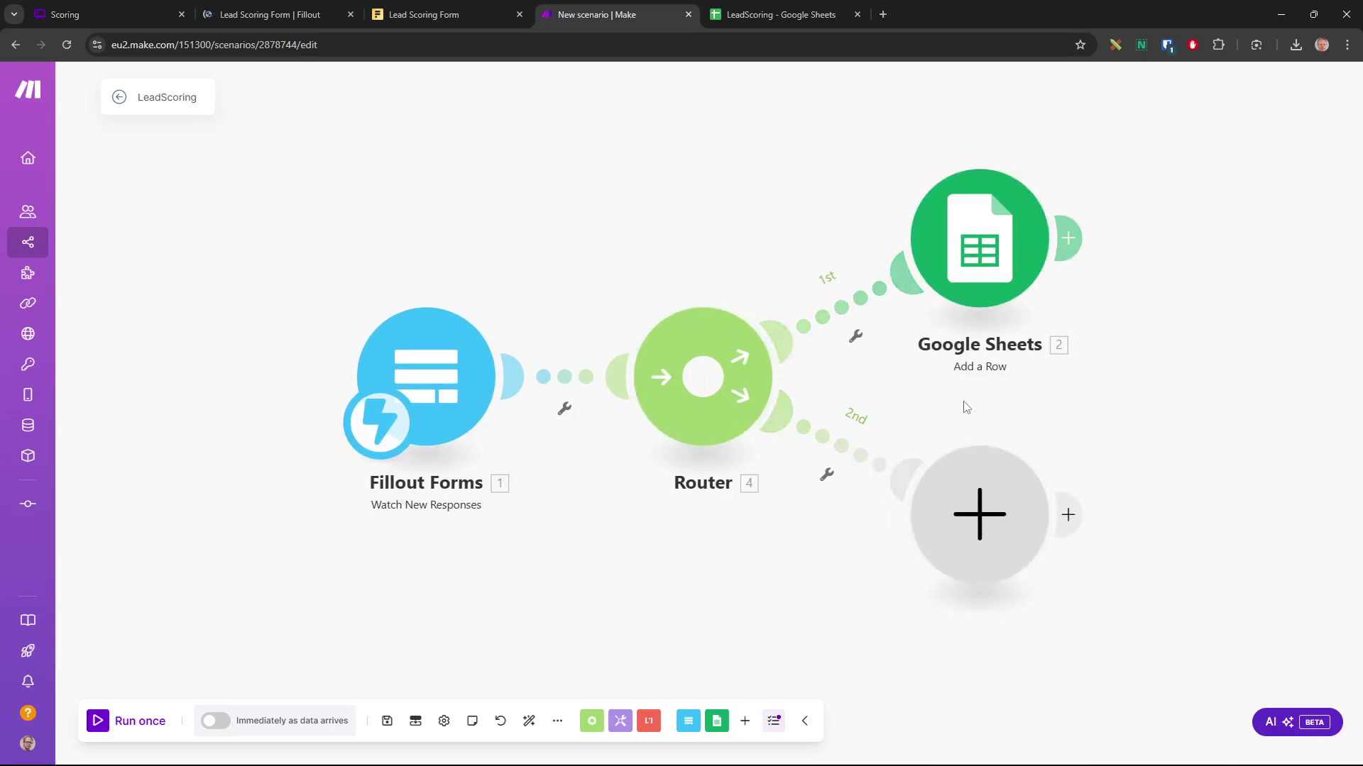
Make the empty 2nd-route module a Google Sheets Add a Row targeting LeadScoring's Feuille 1
click(985, 527)
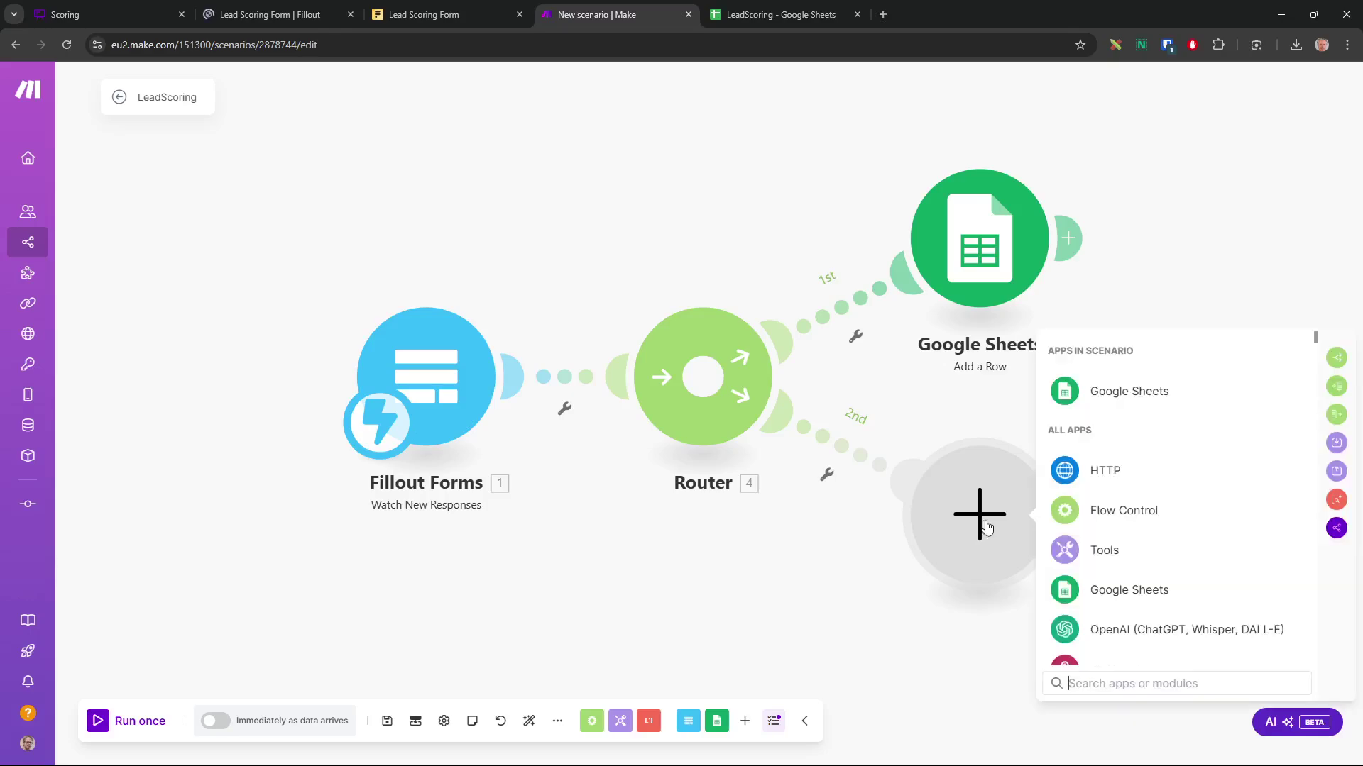
click(1107, 591)
click(1124, 474)
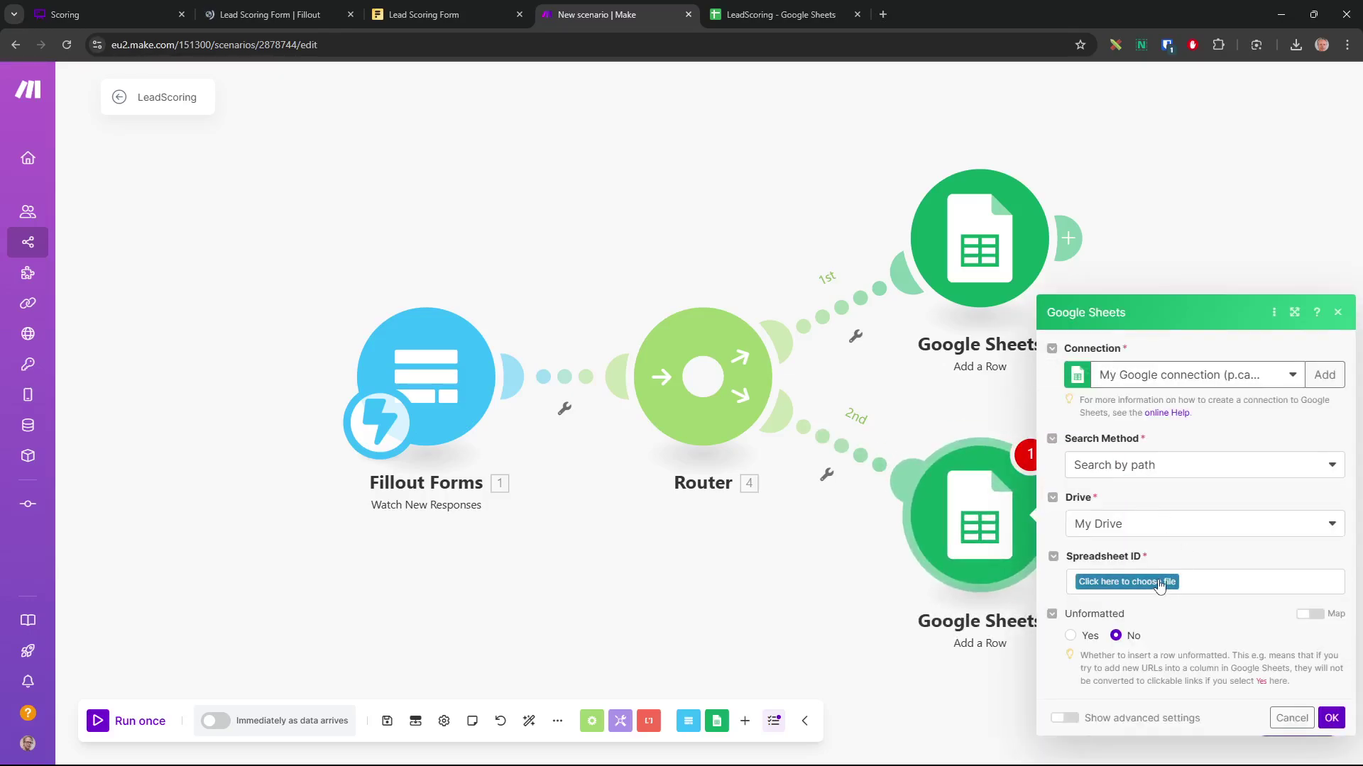
click(1161, 583)
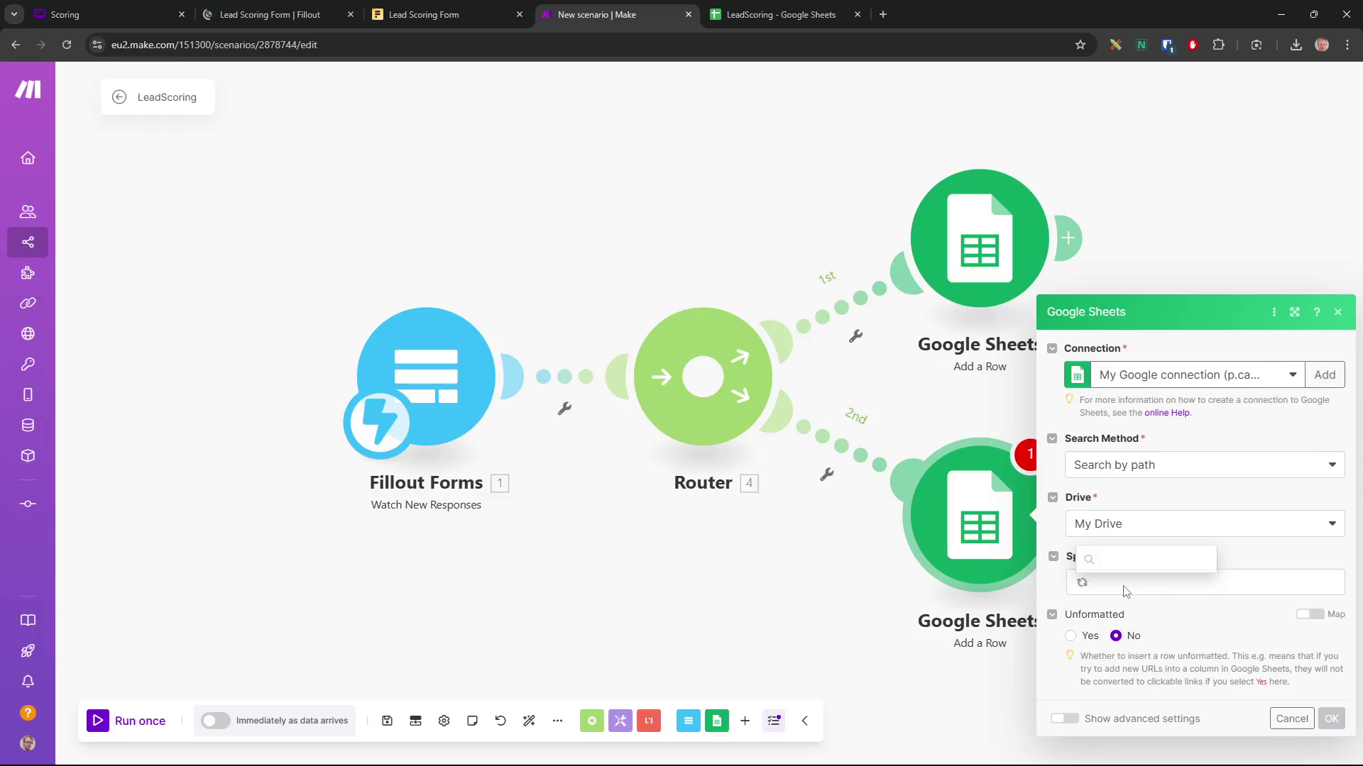
text(lead)
click(1129, 448)
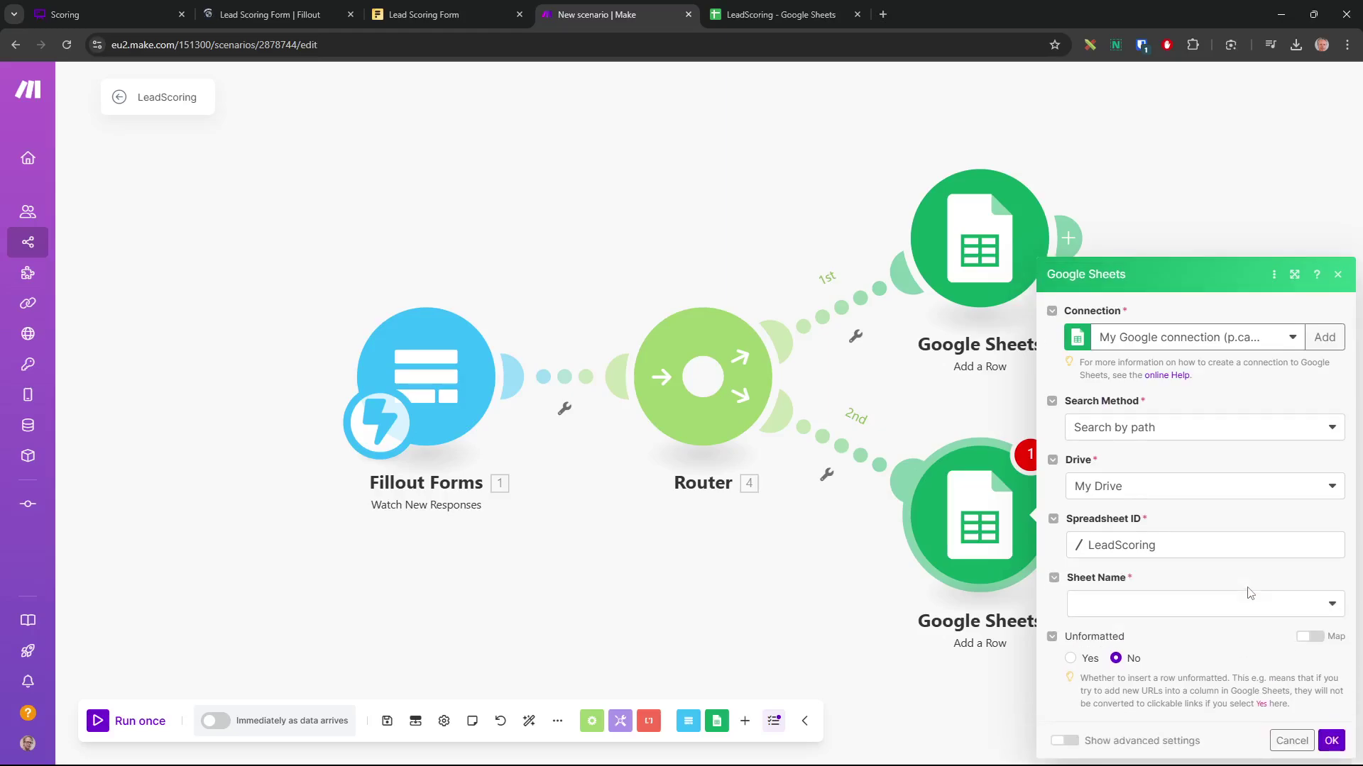
click(1254, 612)
click(1107, 611)
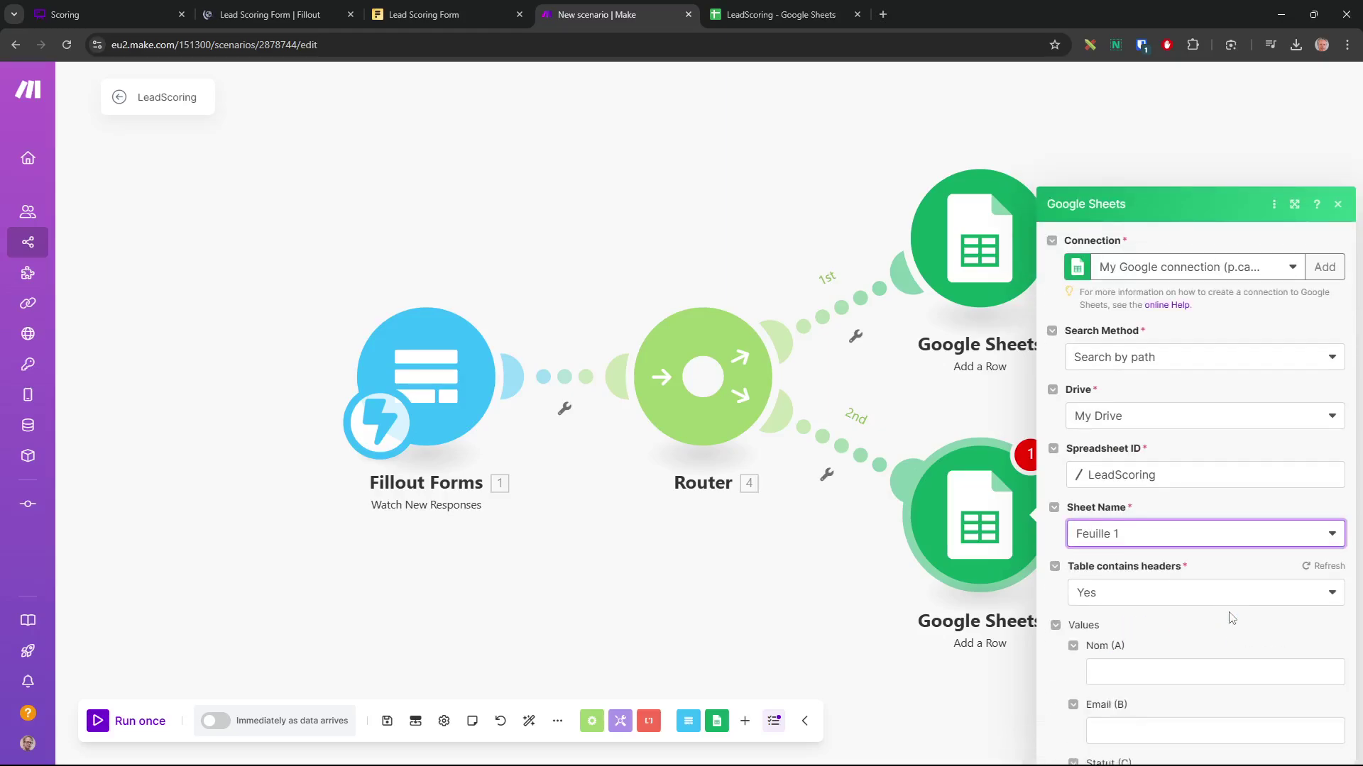
Map the Nom and Email form answers into their columns, confirm, and move Fillout Forms left
scroll(1221, 603, down, 3)
scroll(1232, 604, down, 1)
click(1144, 270)
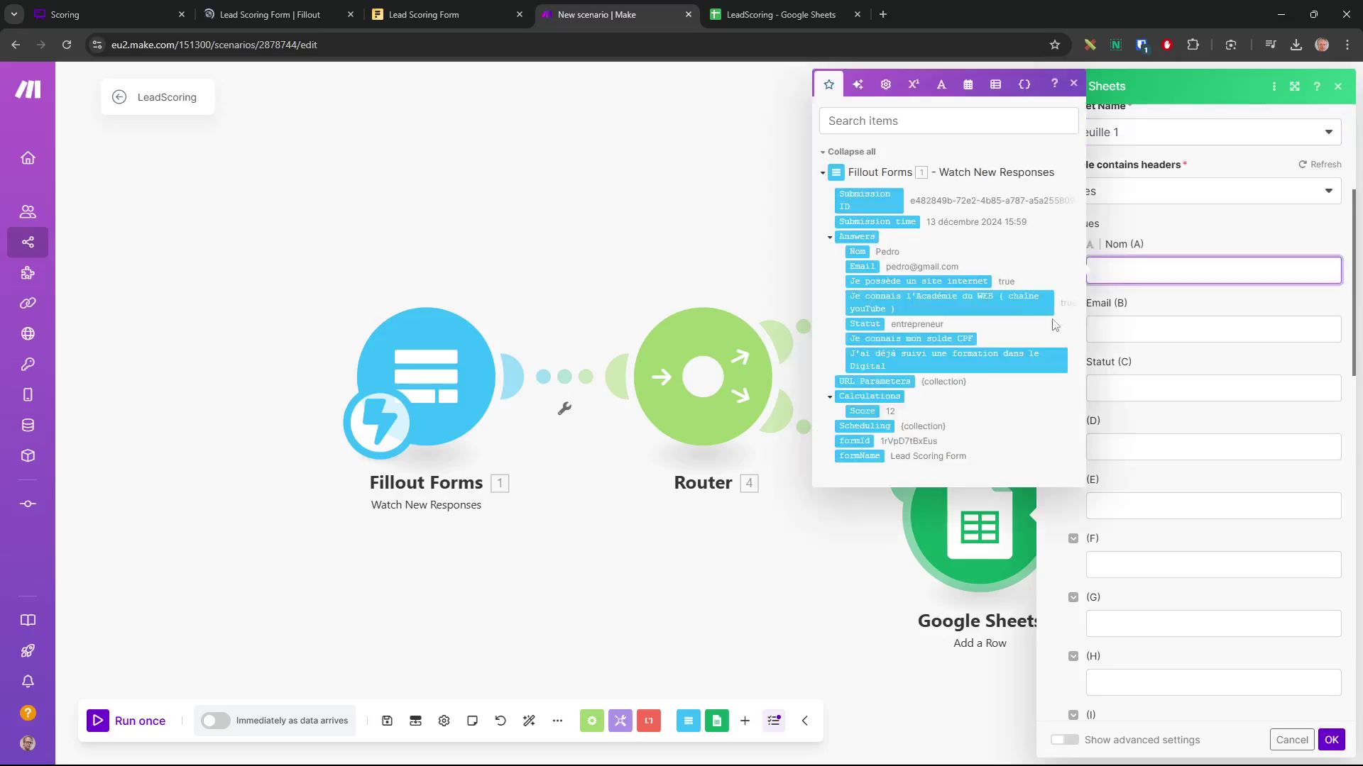
click(858, 251)
click(1151, 327)
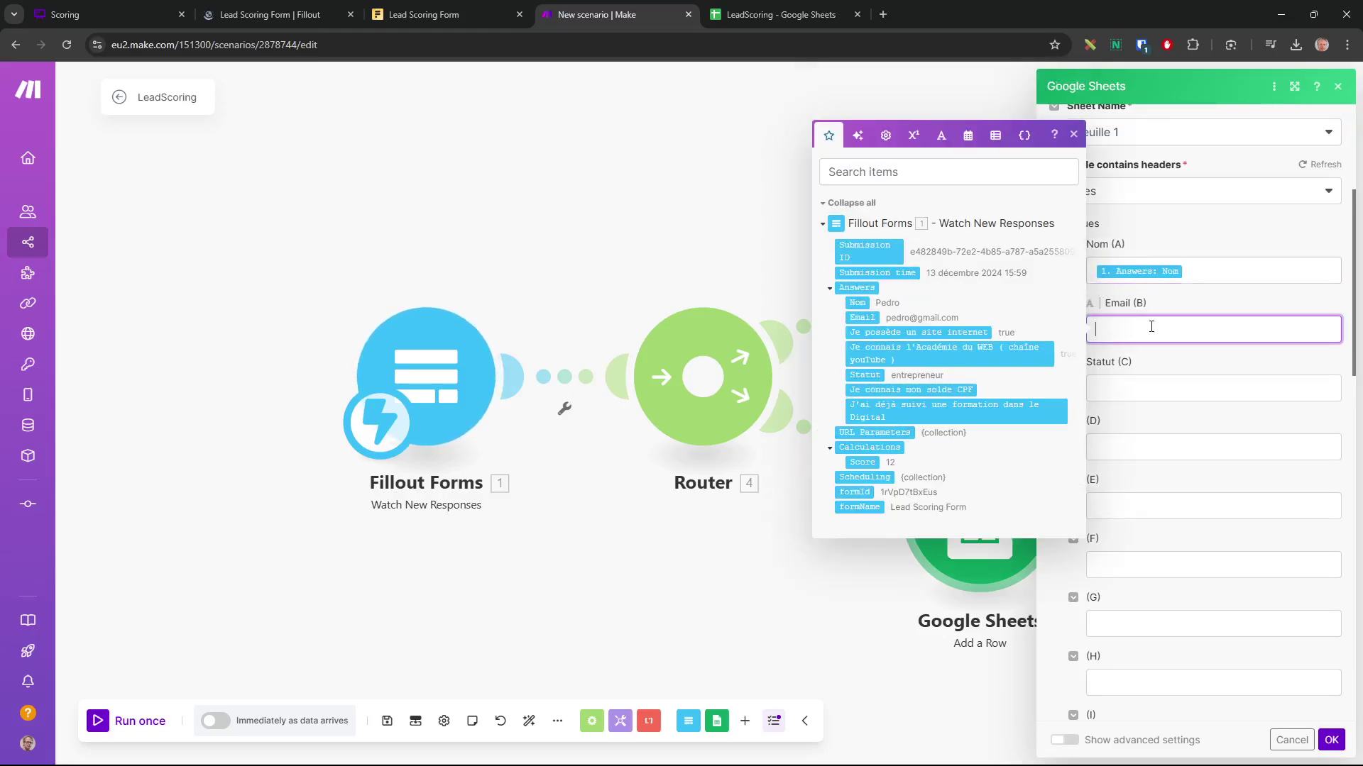
click(863, 317)
click(1146, 343)
click(1330, 740)
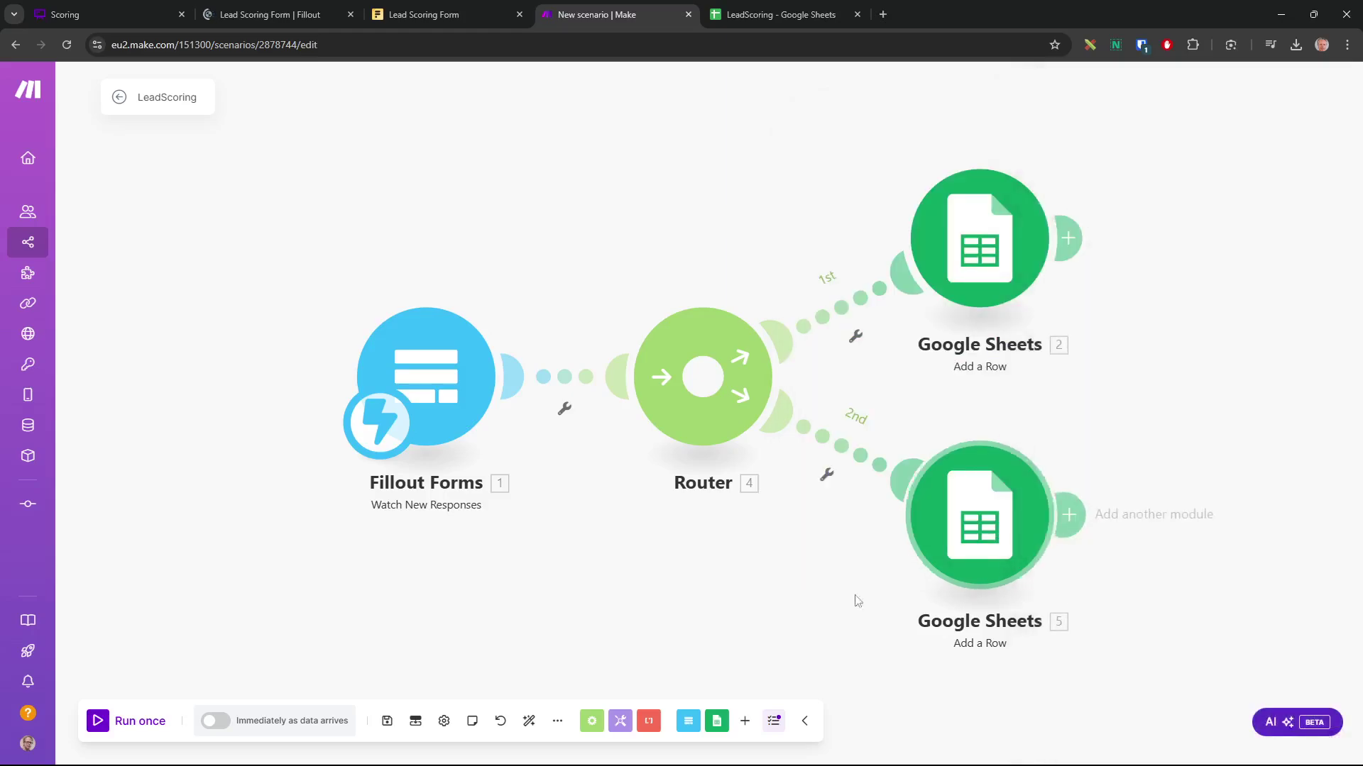
drag(454, 376, 261, 380)
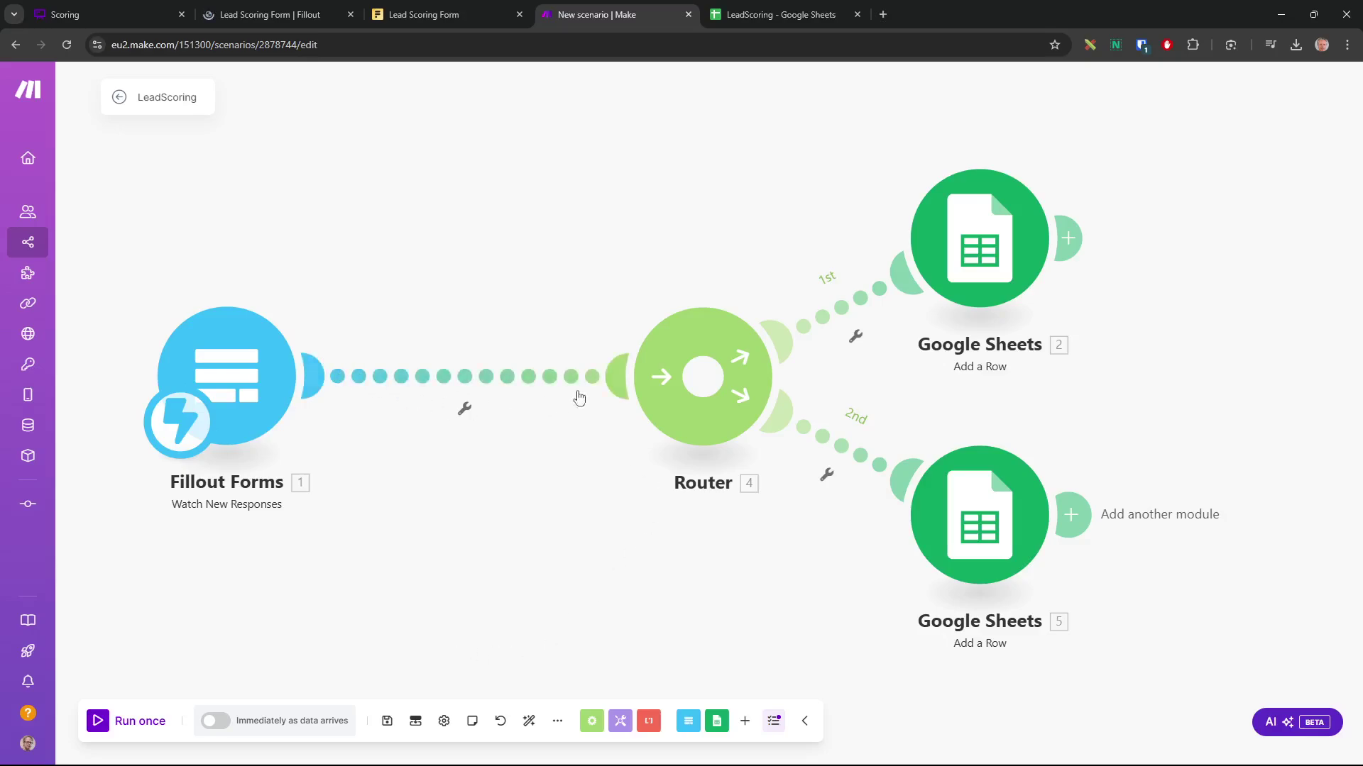
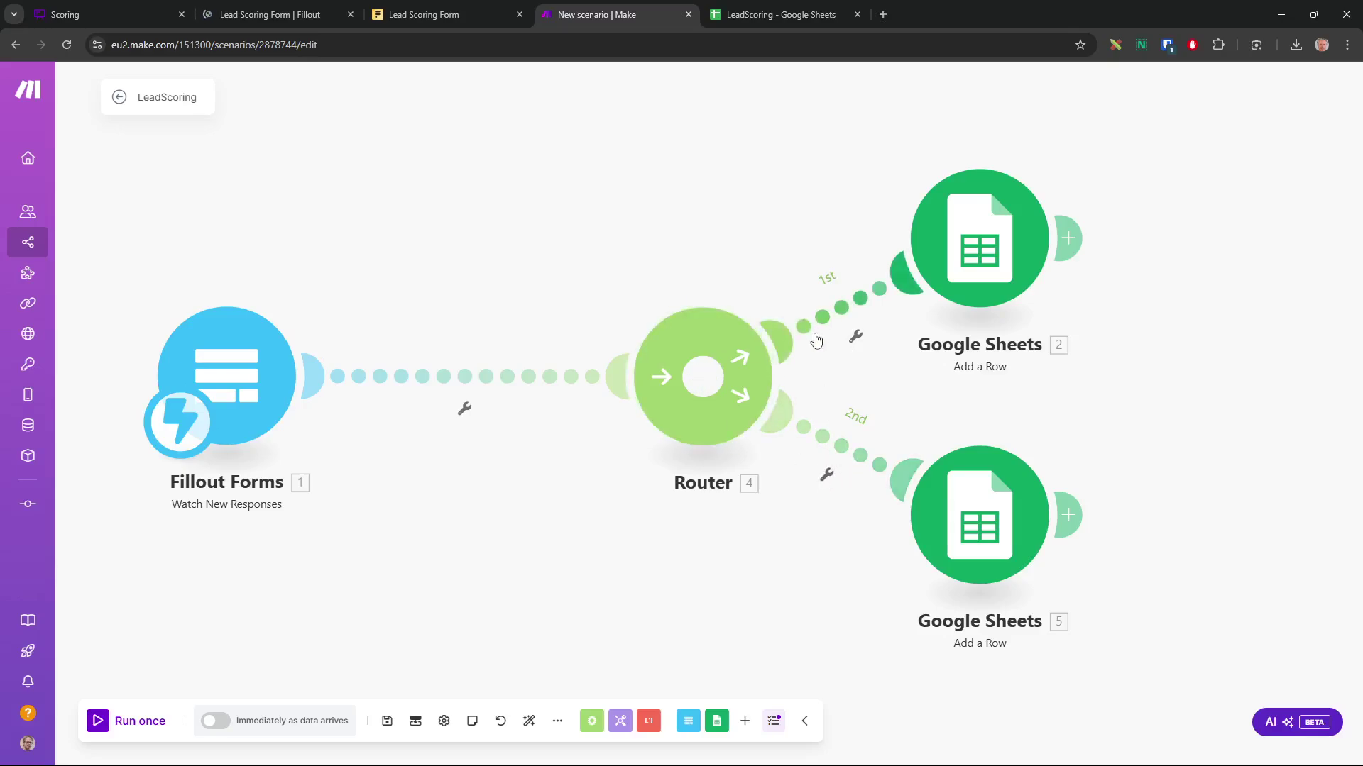
Set up a filter on the upper route and label it Hot Lead
click(856, 340)
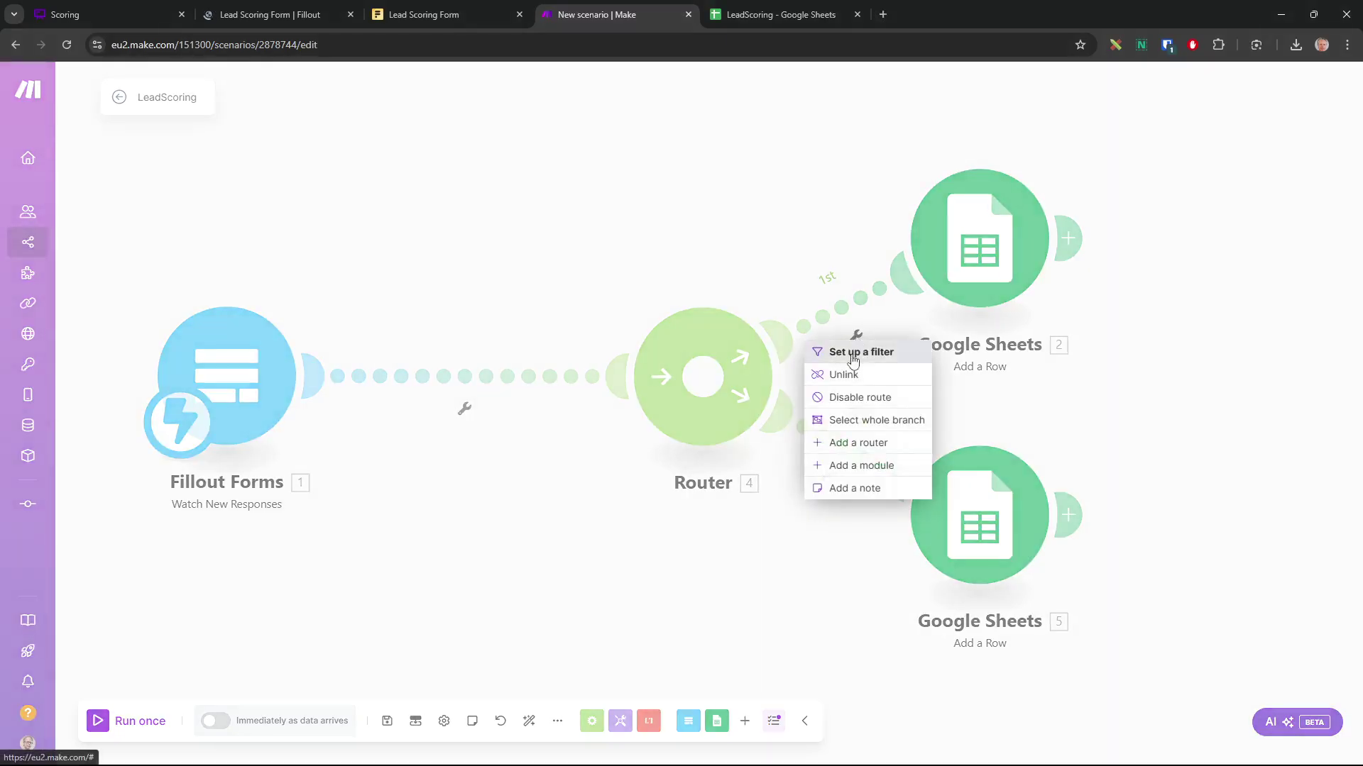
click(854, 353)
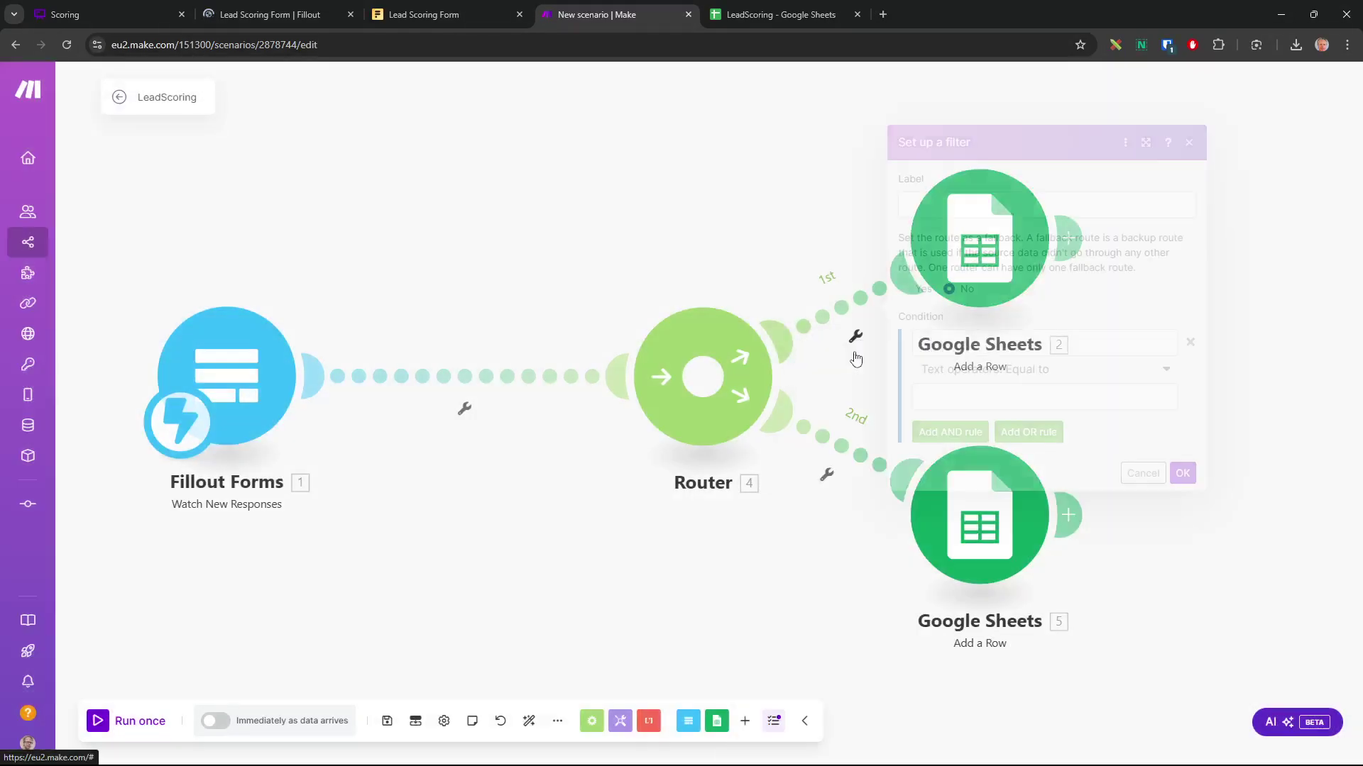
click(998, 210)
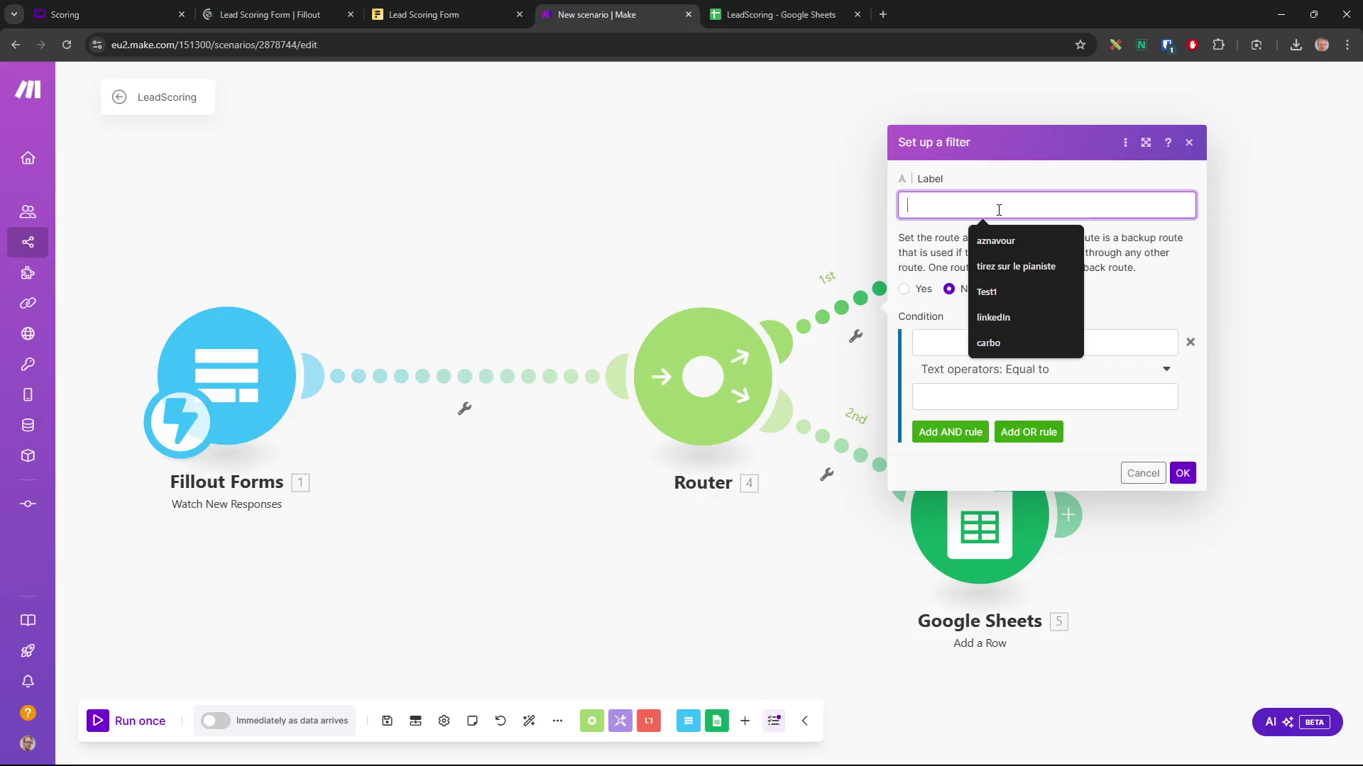
text(L)
key(BackSpace)
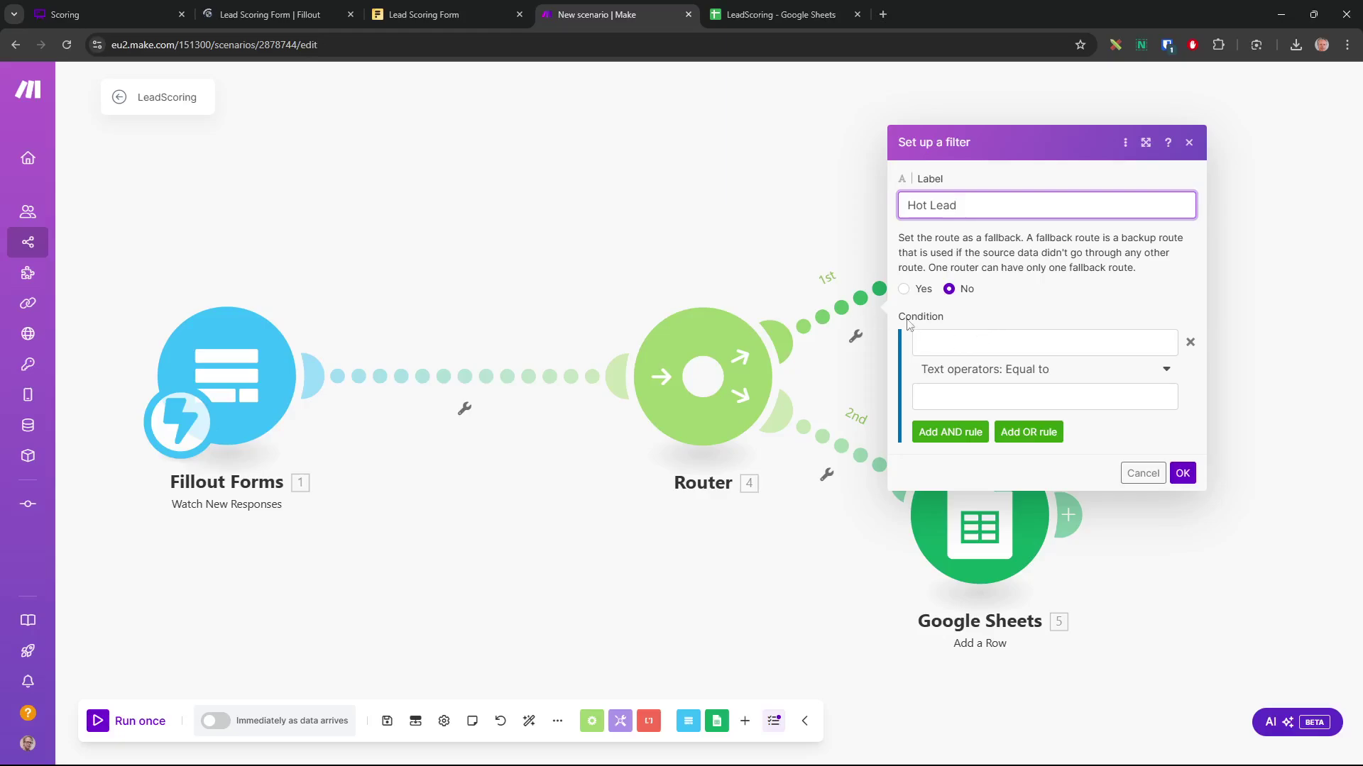
Set the condition to Calculations: Score numerically greater than 14 and save the filter
click(987, 342)
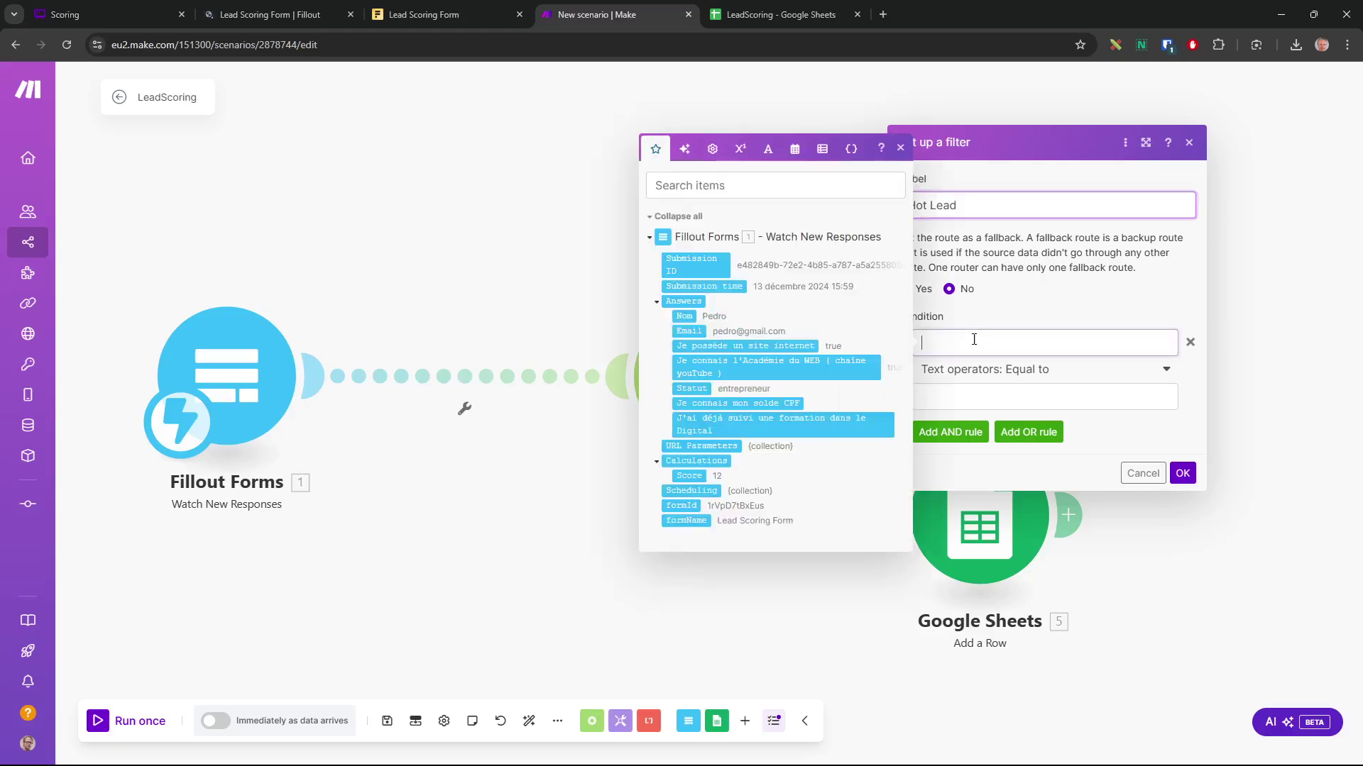
click(688, 475)
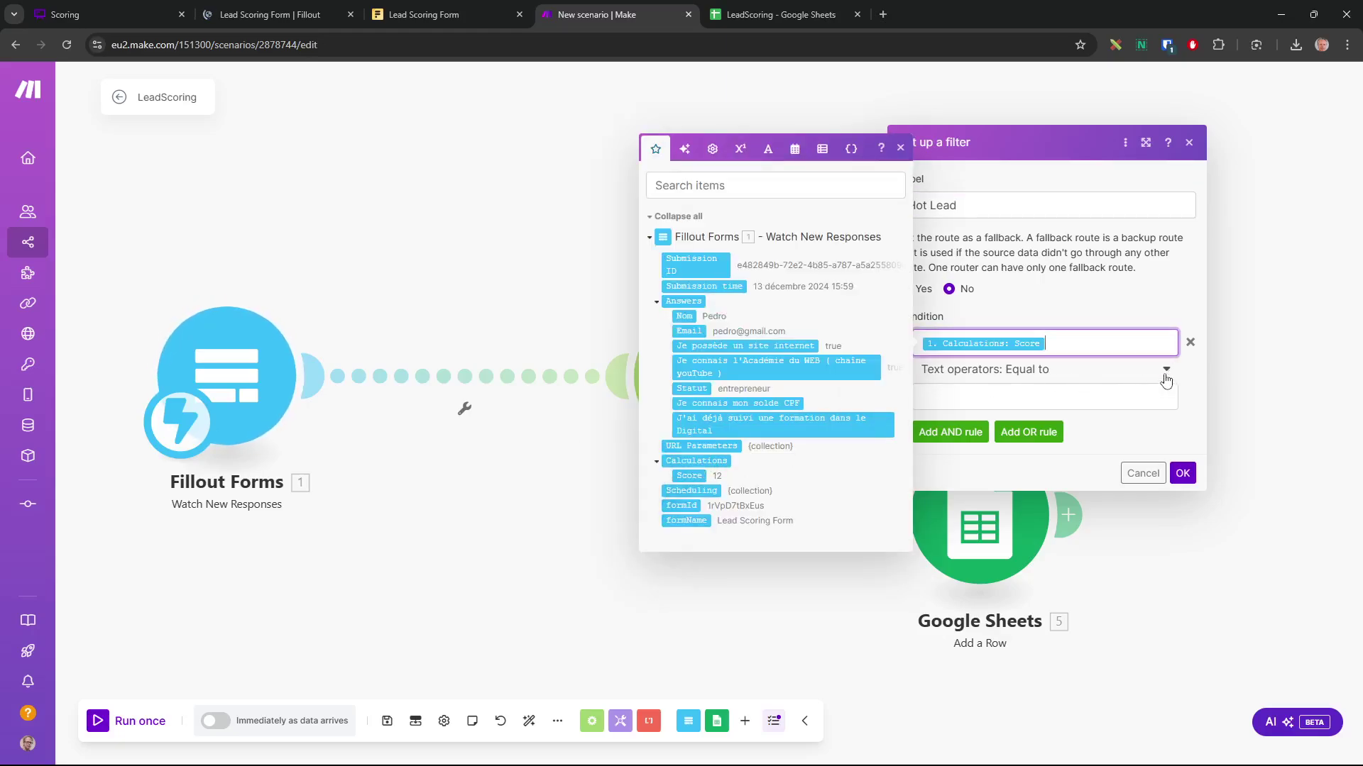
click(1164, 371)
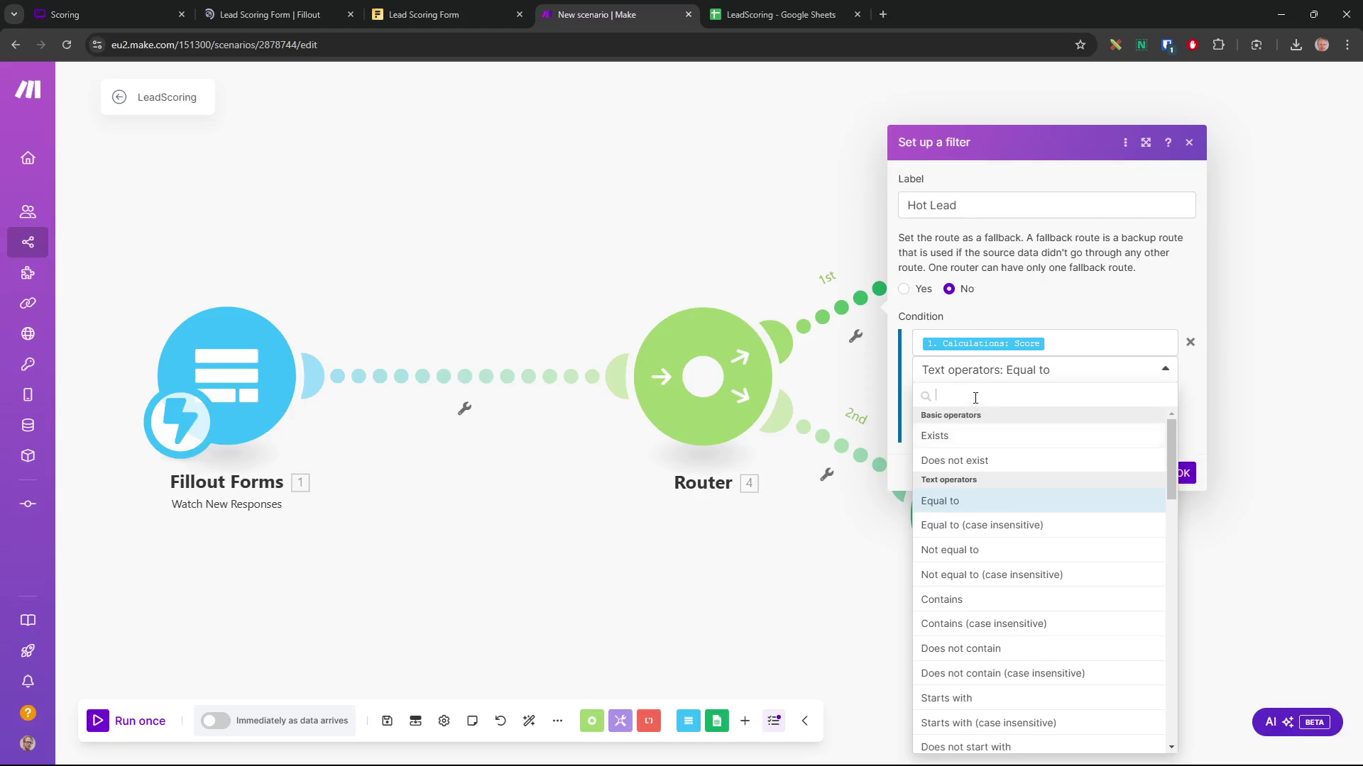
text(great)
click(966, 437)
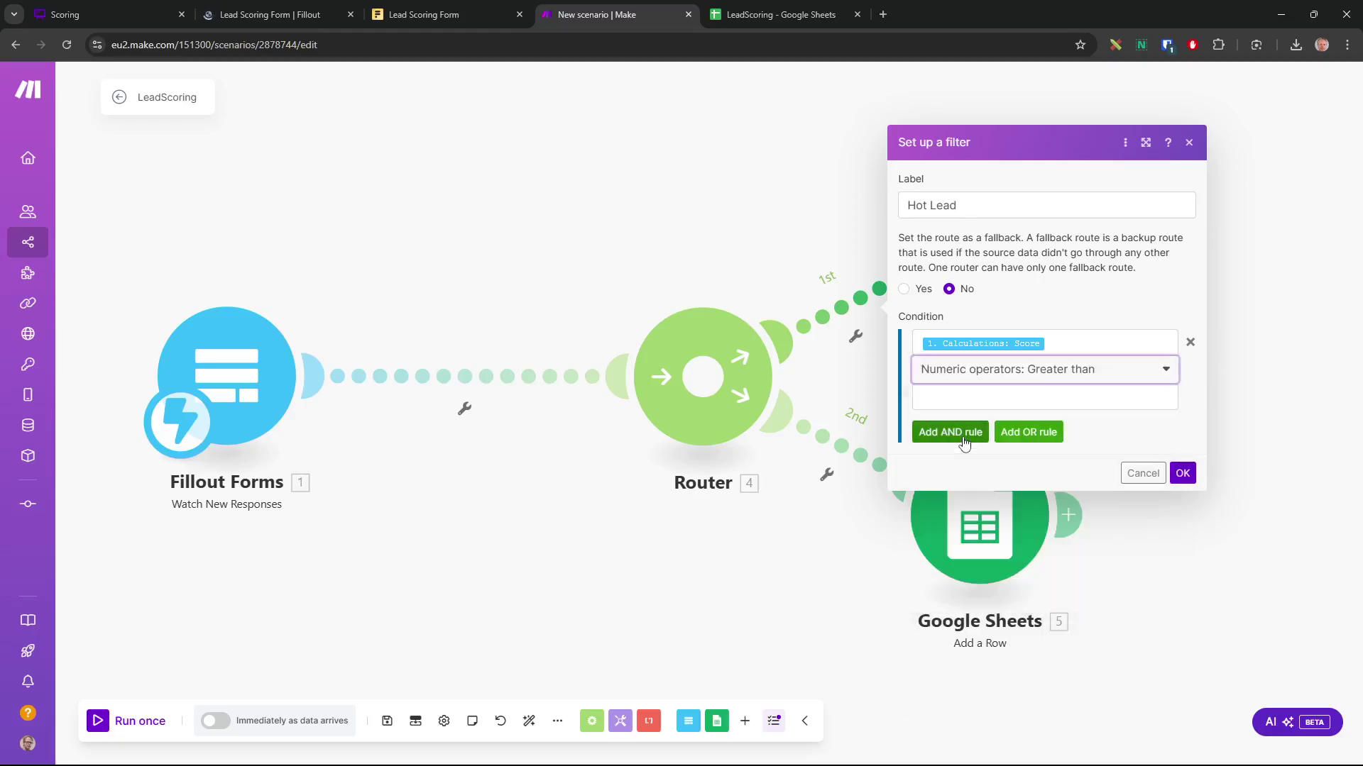
click(982, 401)
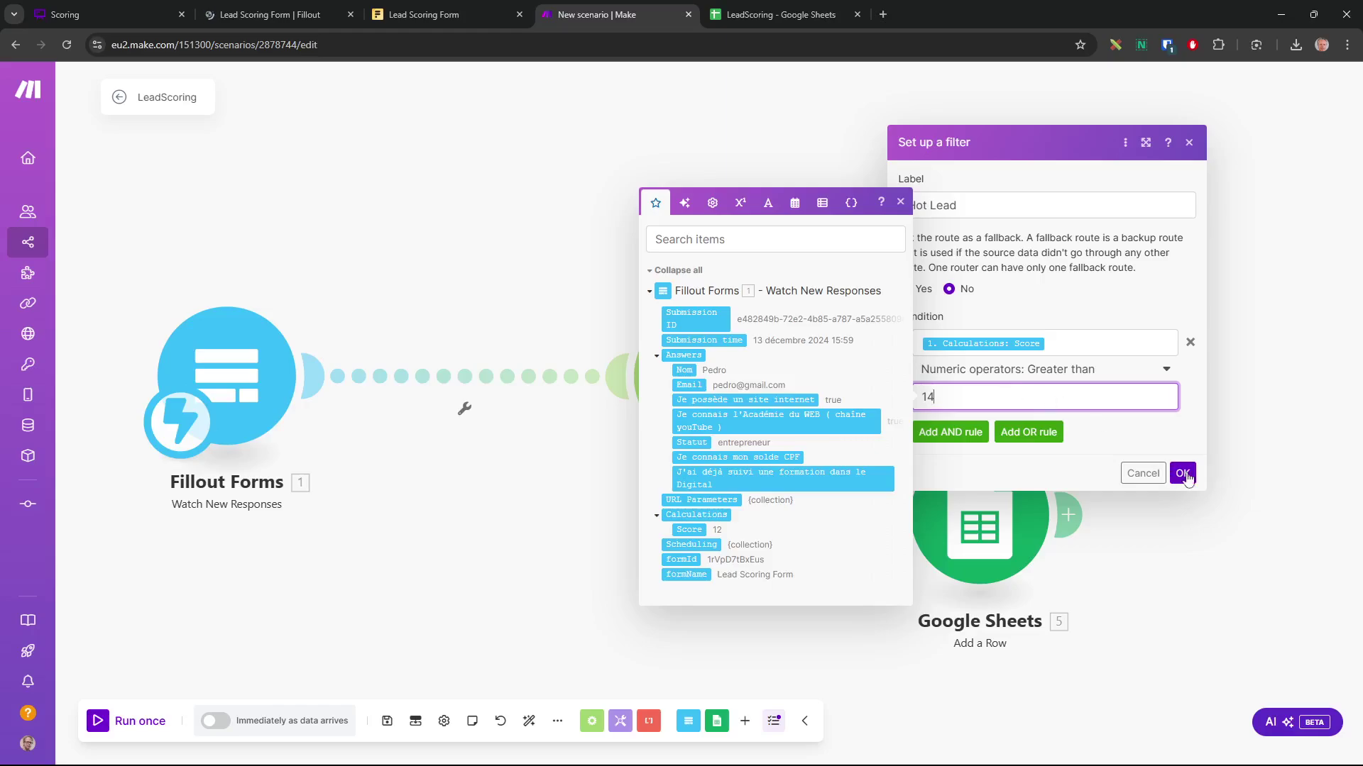
click(1182, 473)
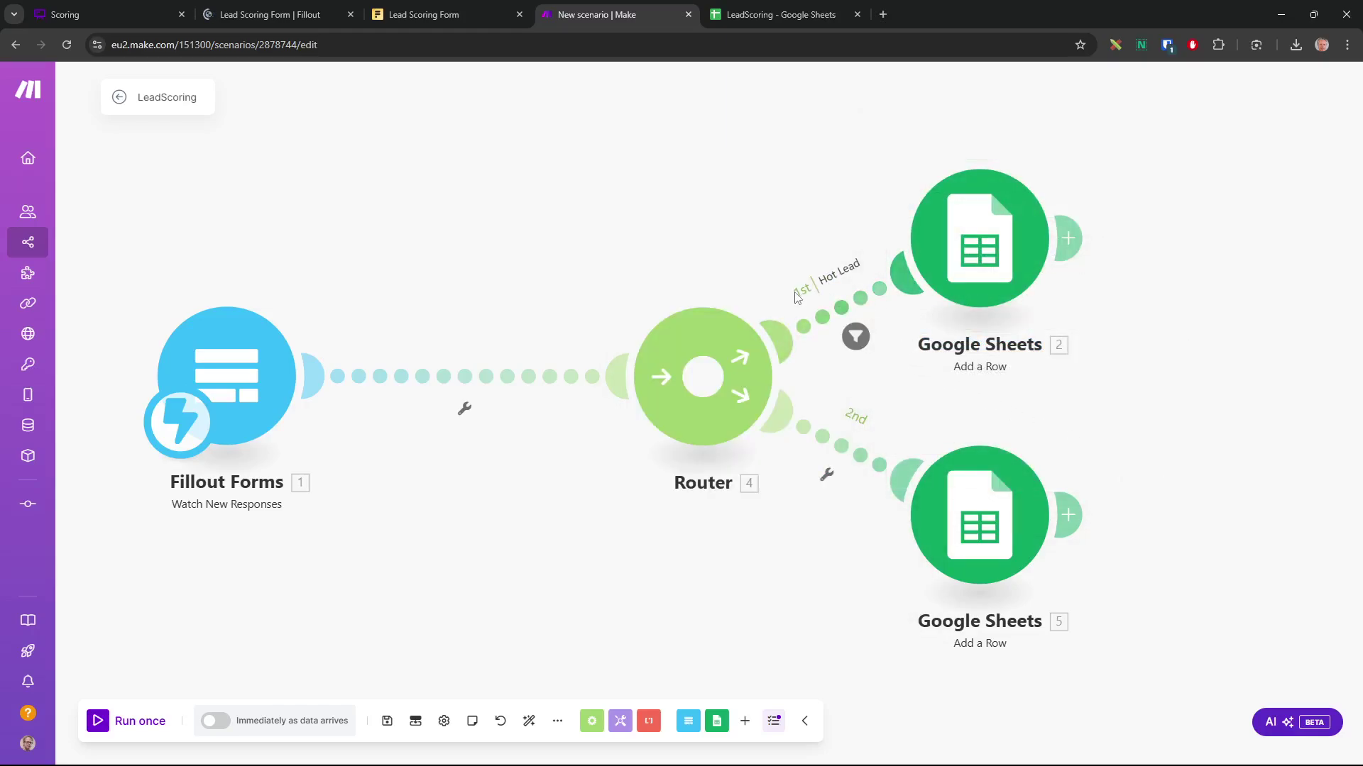
Check the Hot Lead filter, then set the upper Google Sheets module's Statut (C) to CHAUD
click(855, 336)
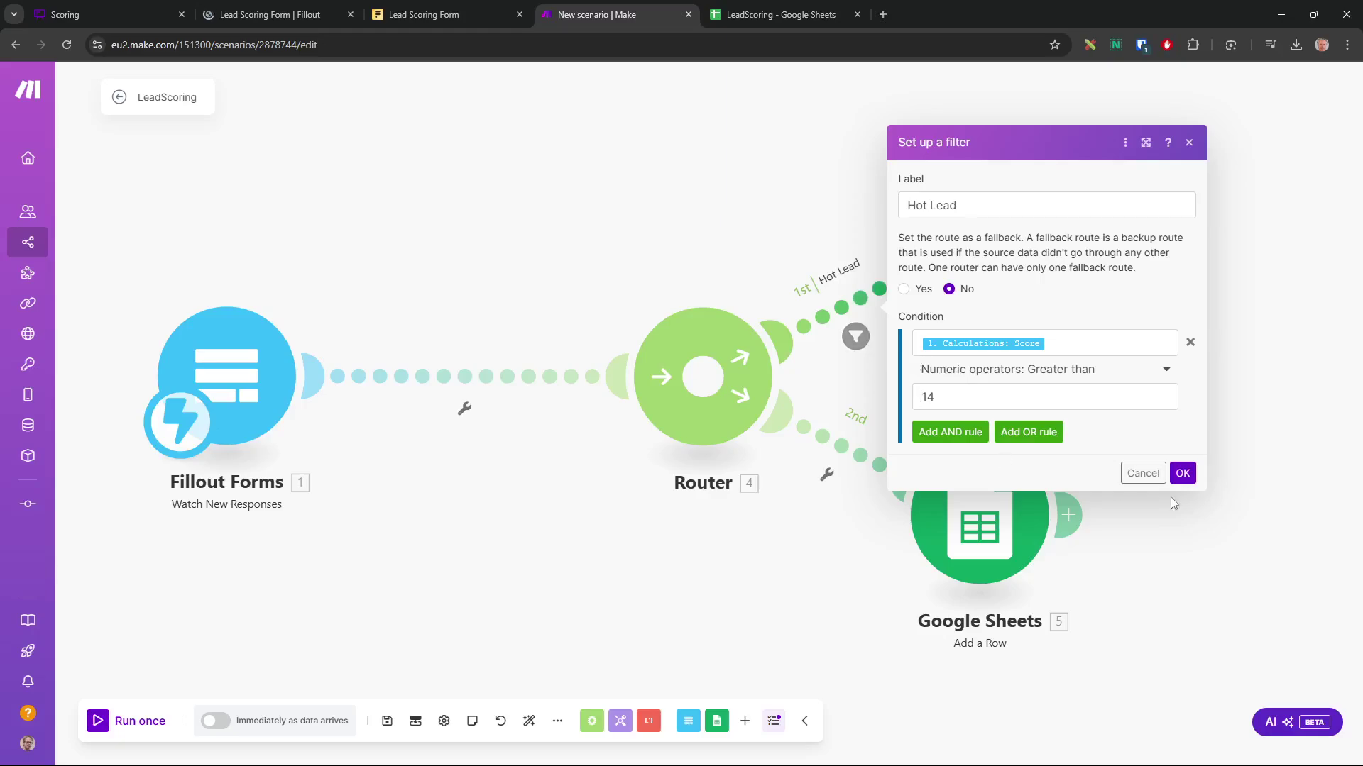
click(1151, 473)
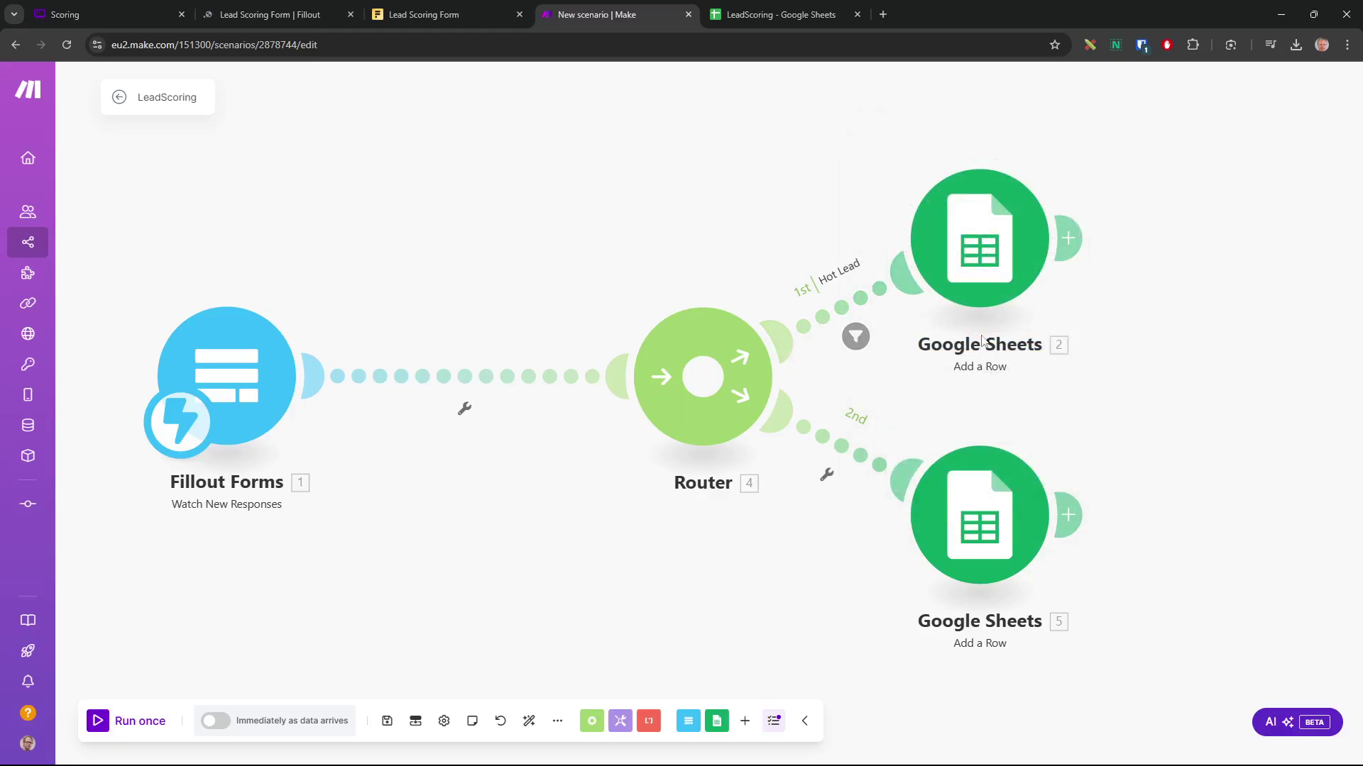
click(981, 252)
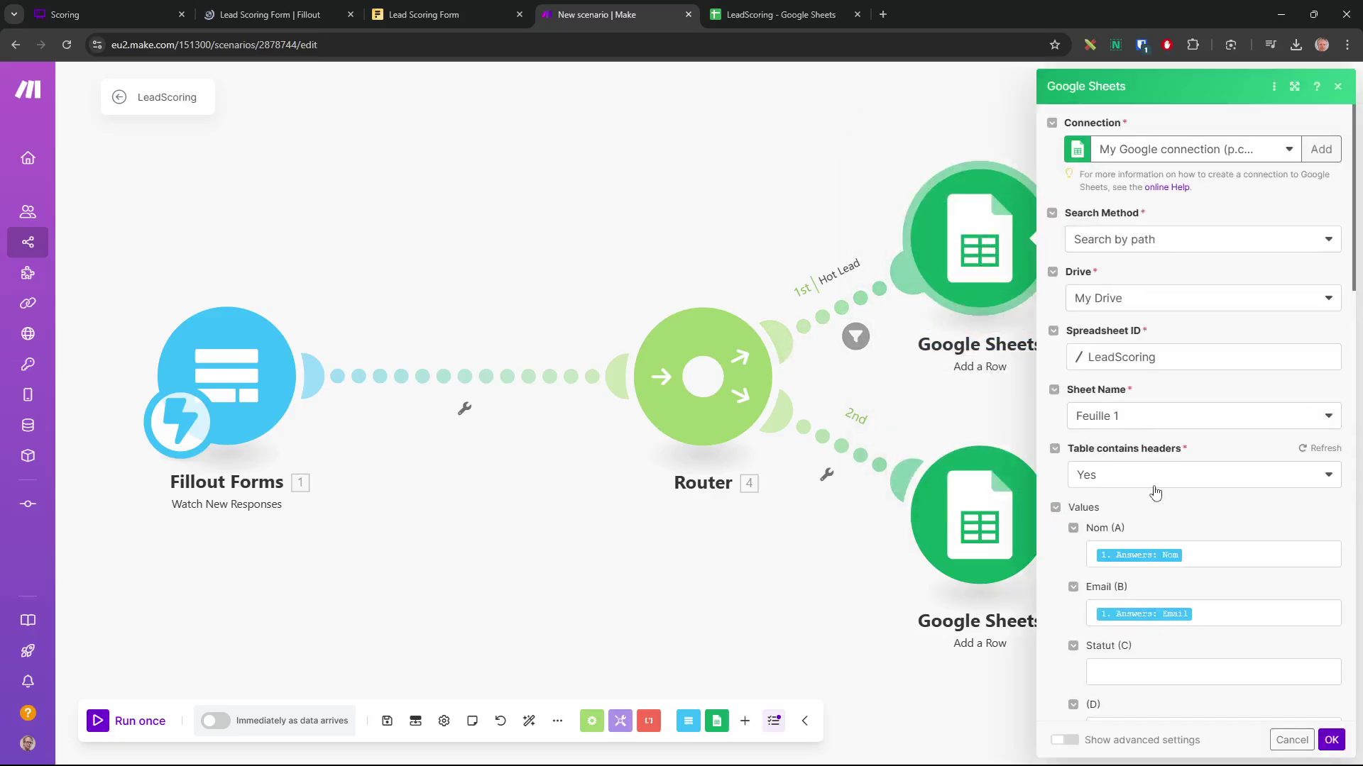
scroll(1156, 492, down, 2)
click(1132, 527)
text(CHAUD)
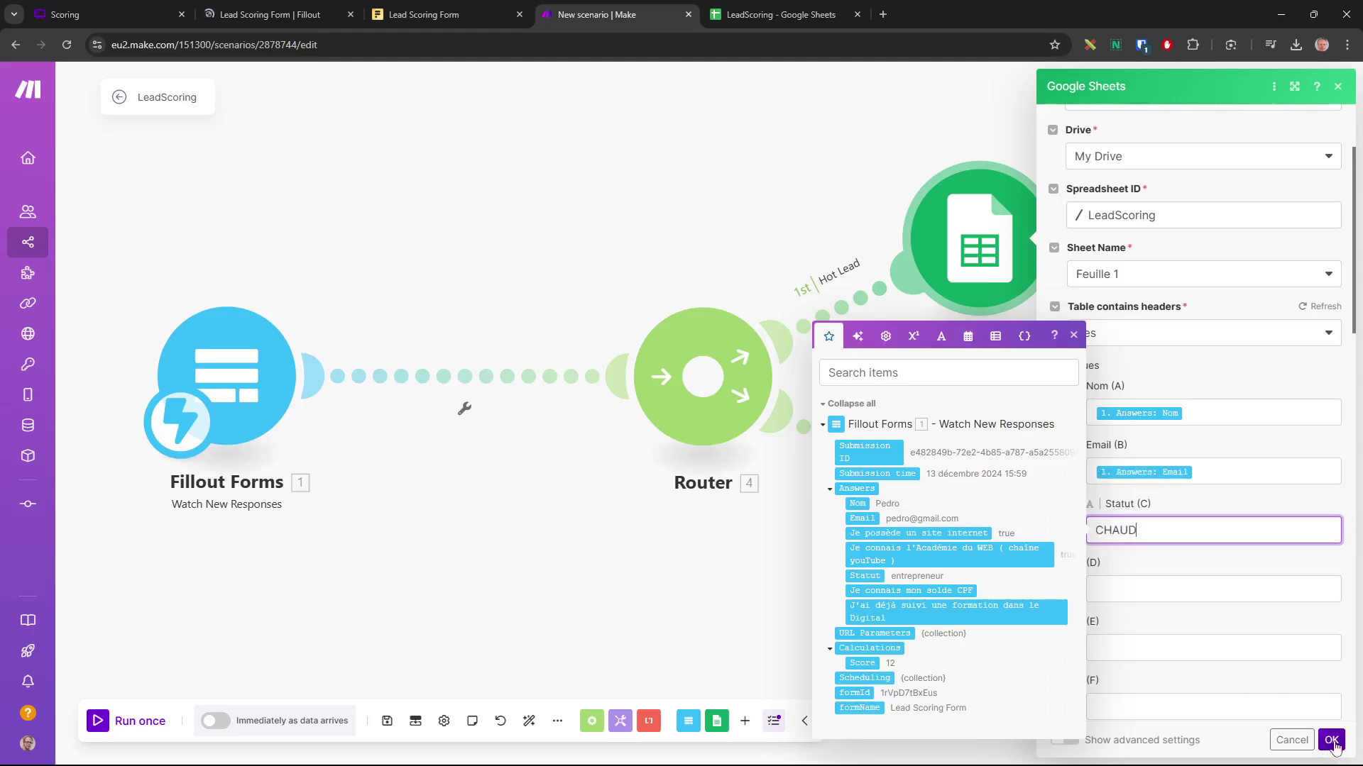
click(1332, 741)
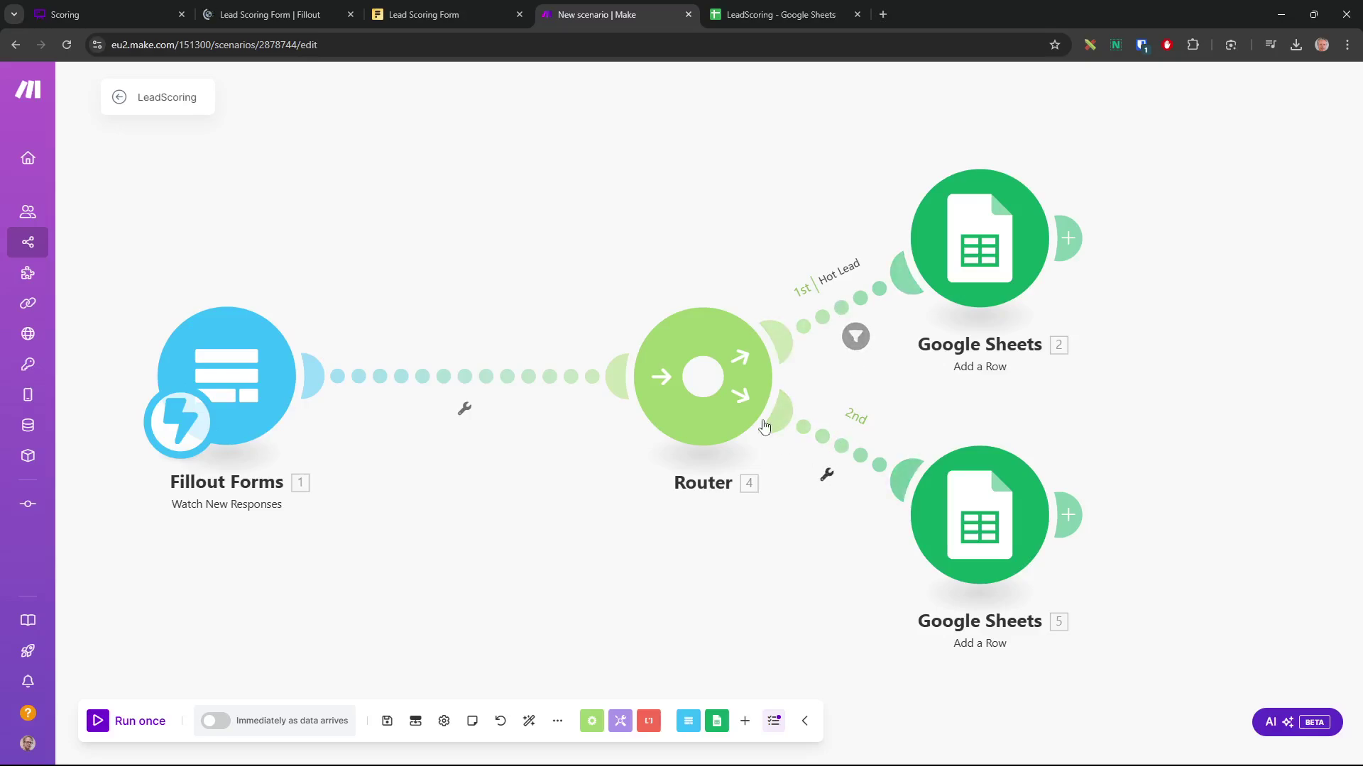
Add a lower-route filter passing Calculations: Score less than or equal to 14
click(827, 474)
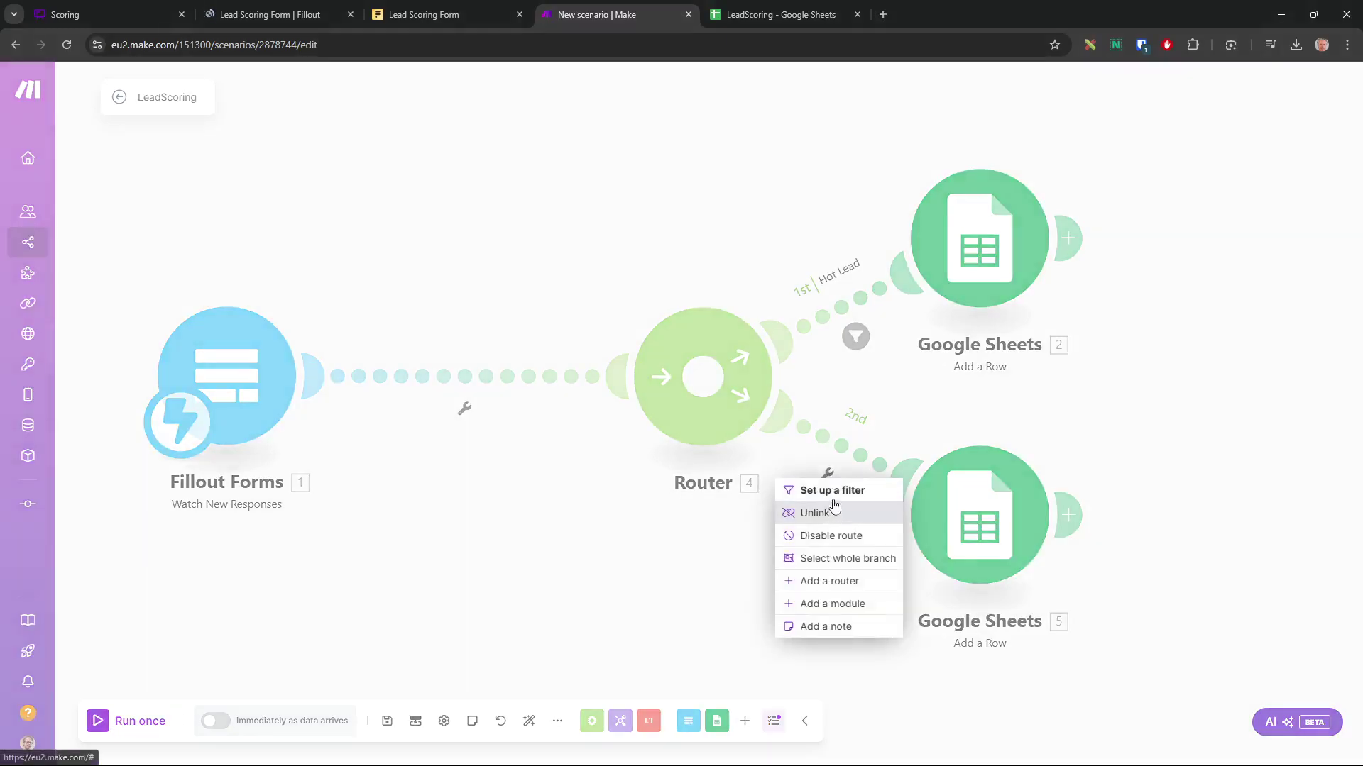
click(830, 490)
click(1012, 480)
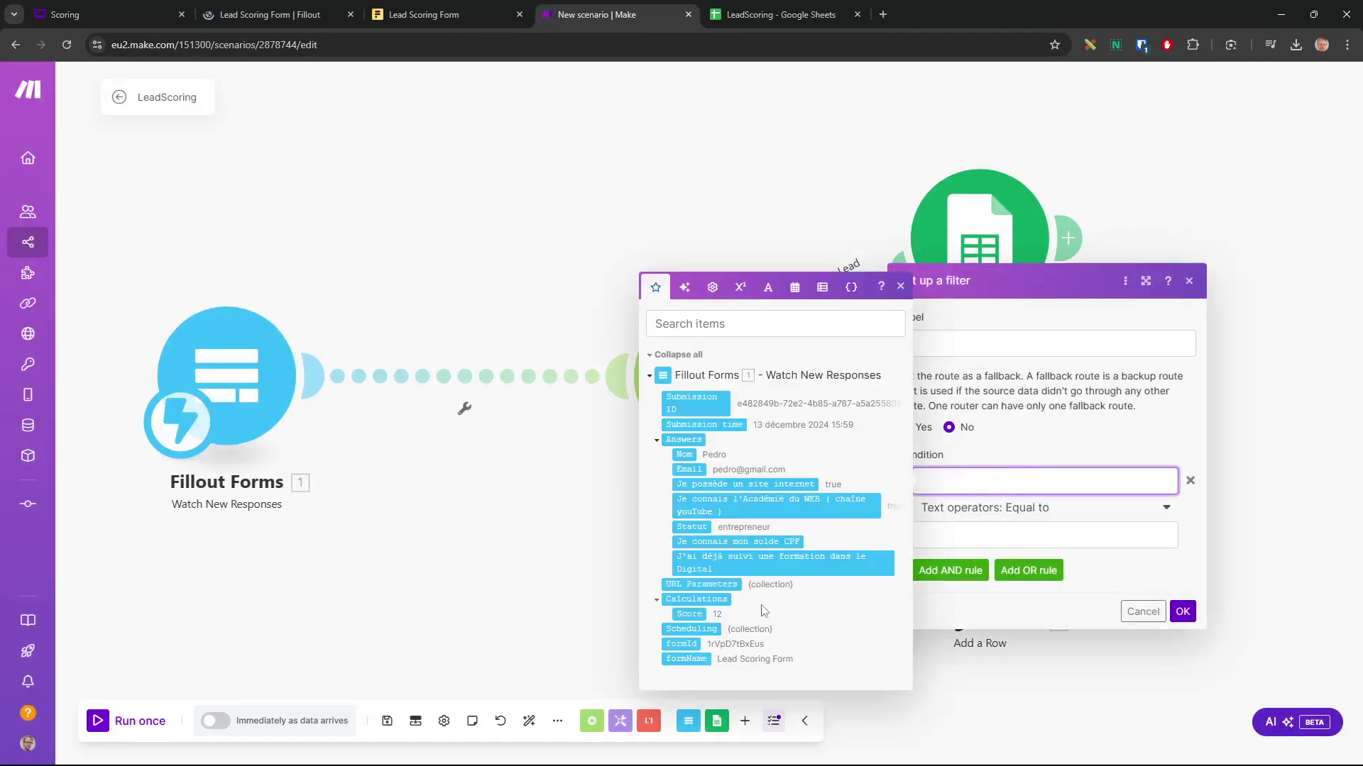
click(686, 614)
click(1053, 508)
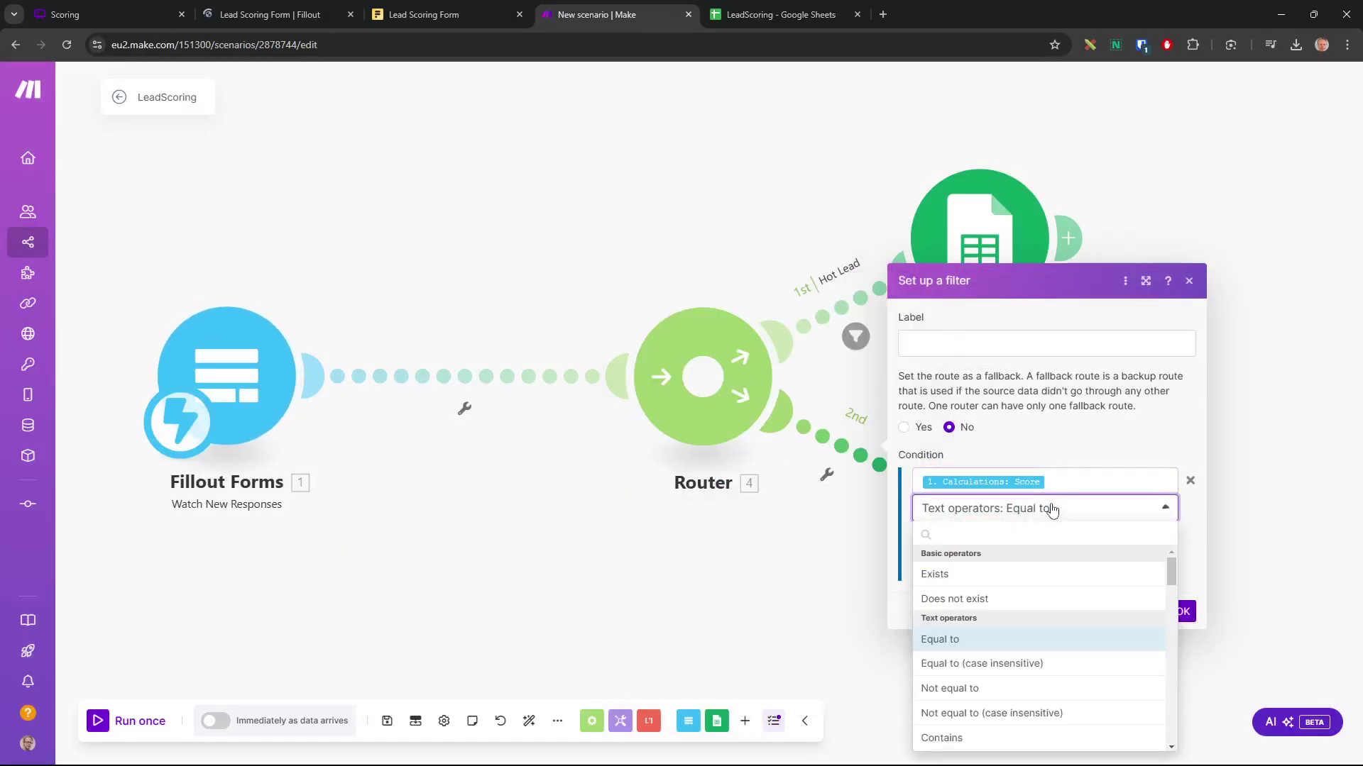
text(less)
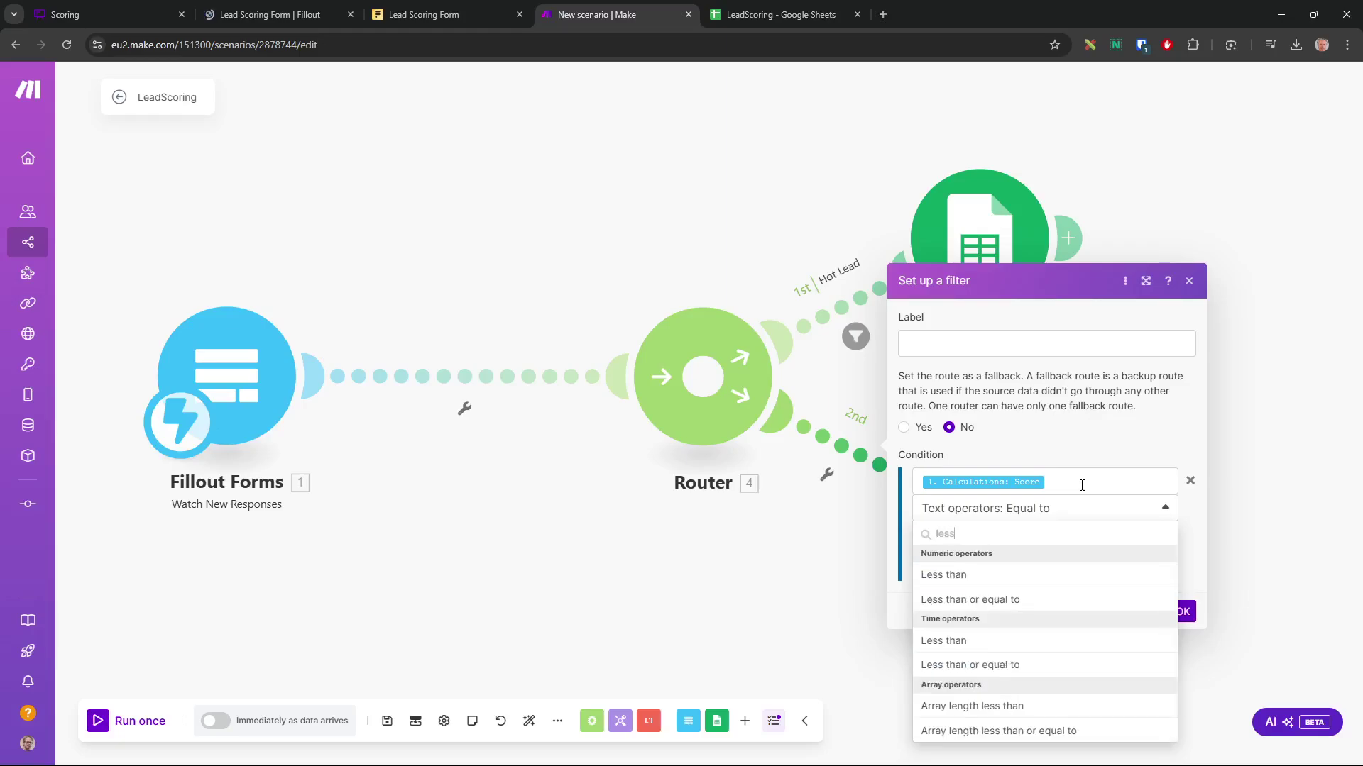
click(992, 601)
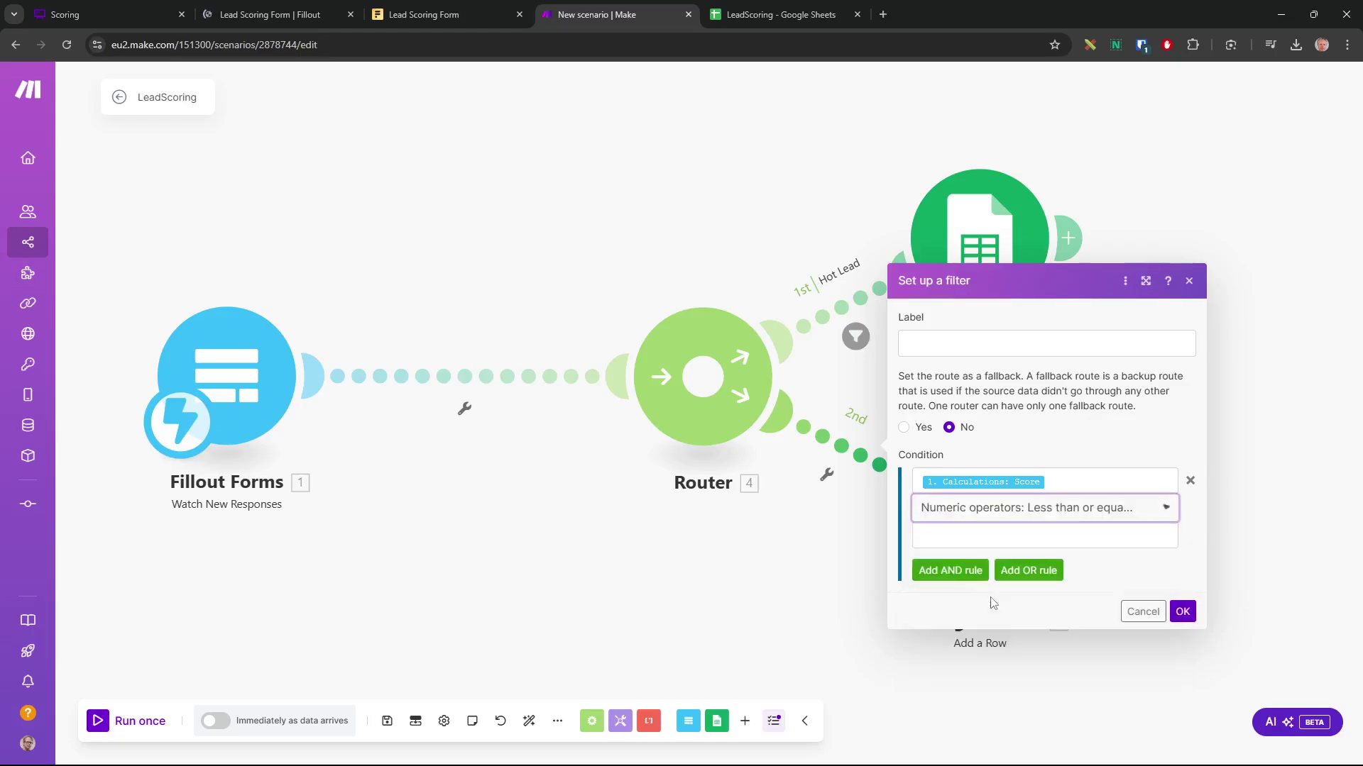
click(984, 541)
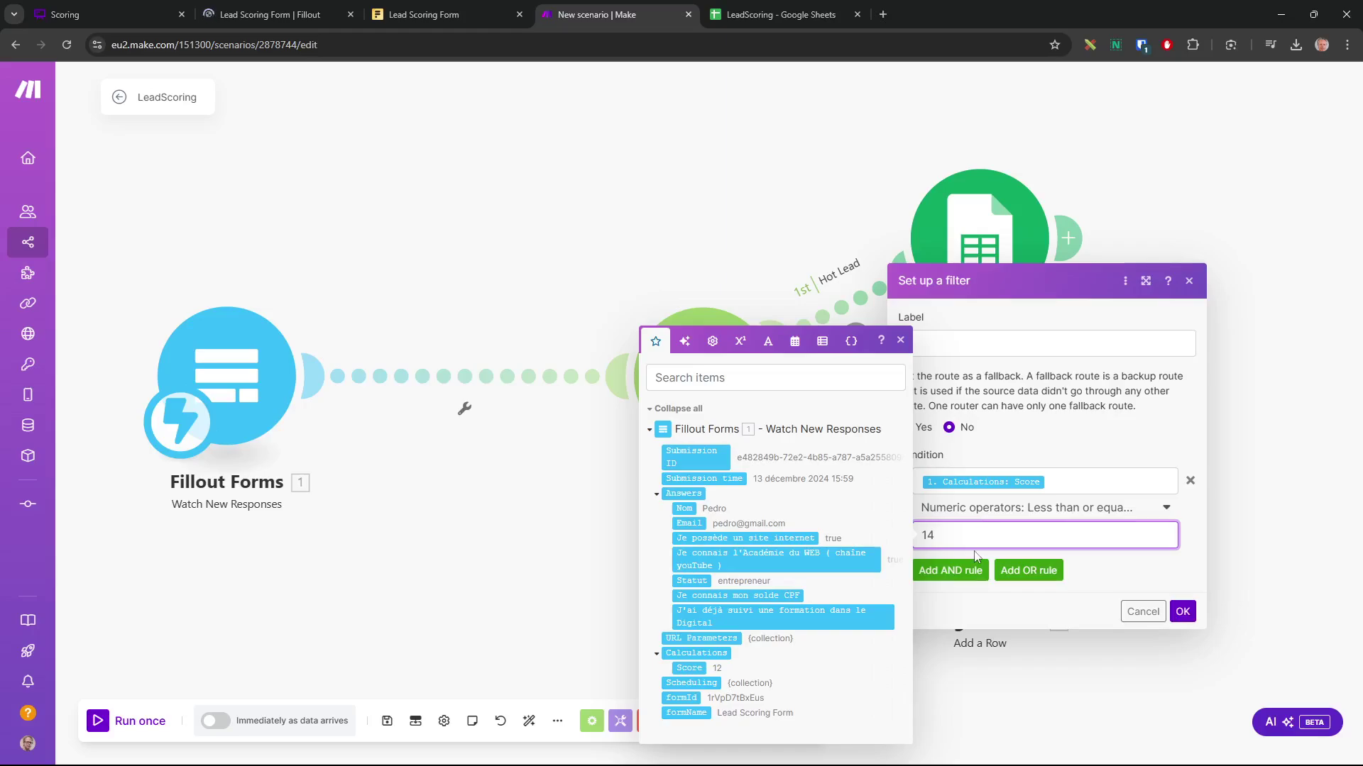
click(1096, 622)
click(1183, 613)
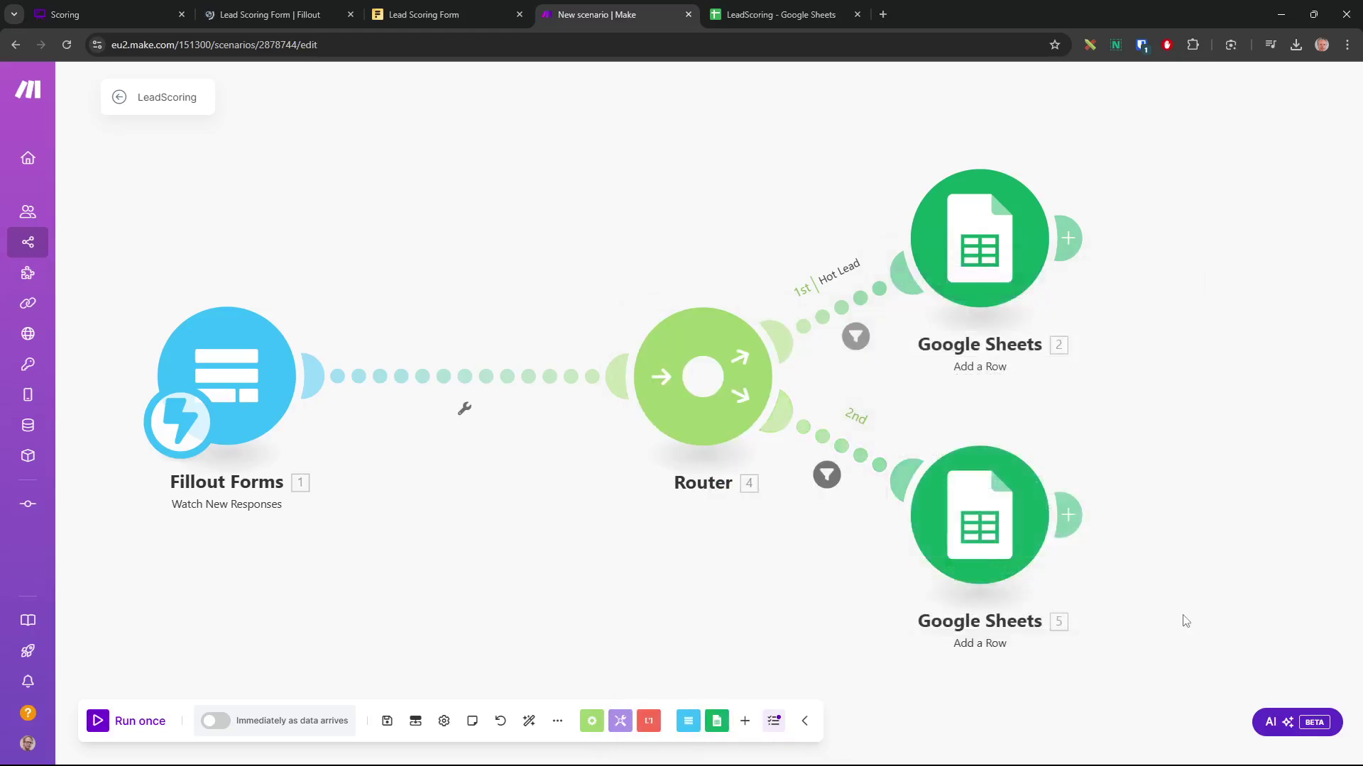
Set the lower Google Sheets module's Statut (C) value to FROID
click(992, 526)
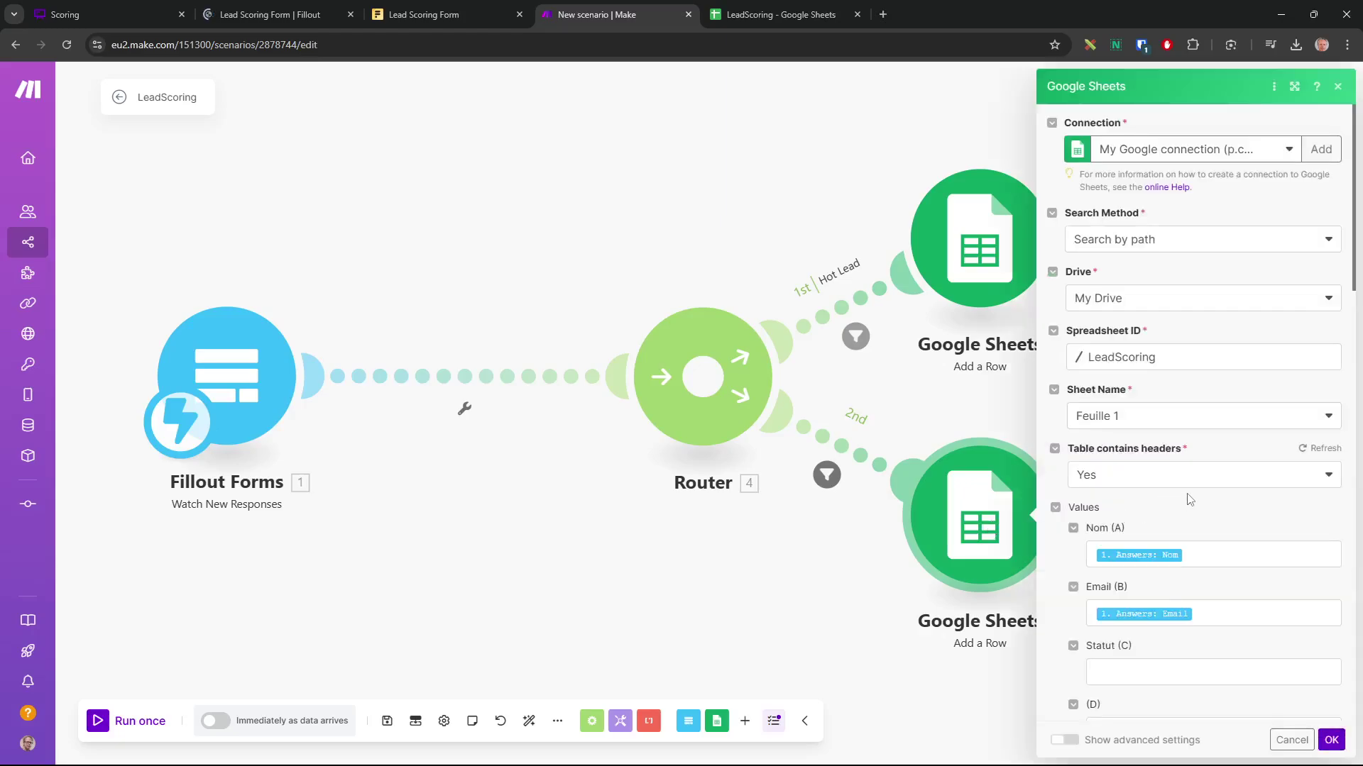
scroll(1149, 588, down, 2)
click(1139, 532)
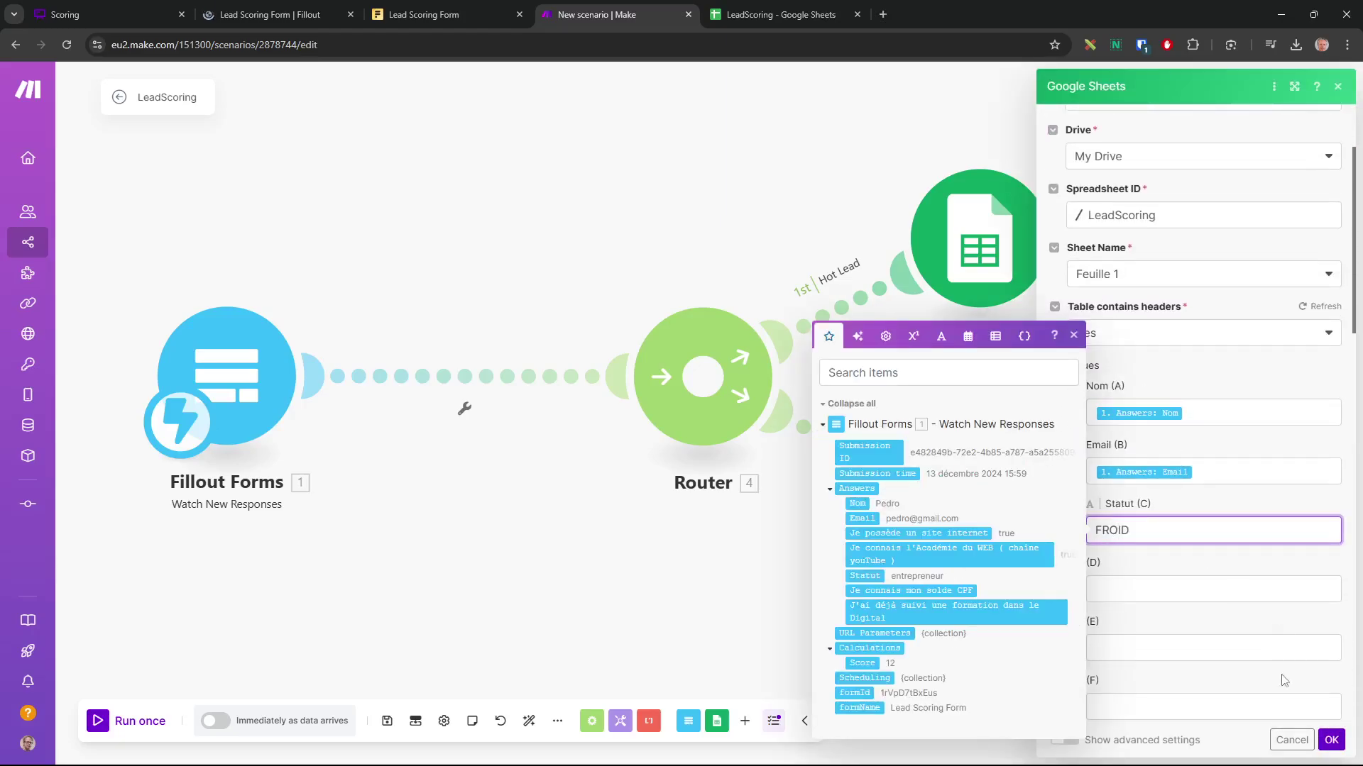
text(FROID)
click(1331, 743)
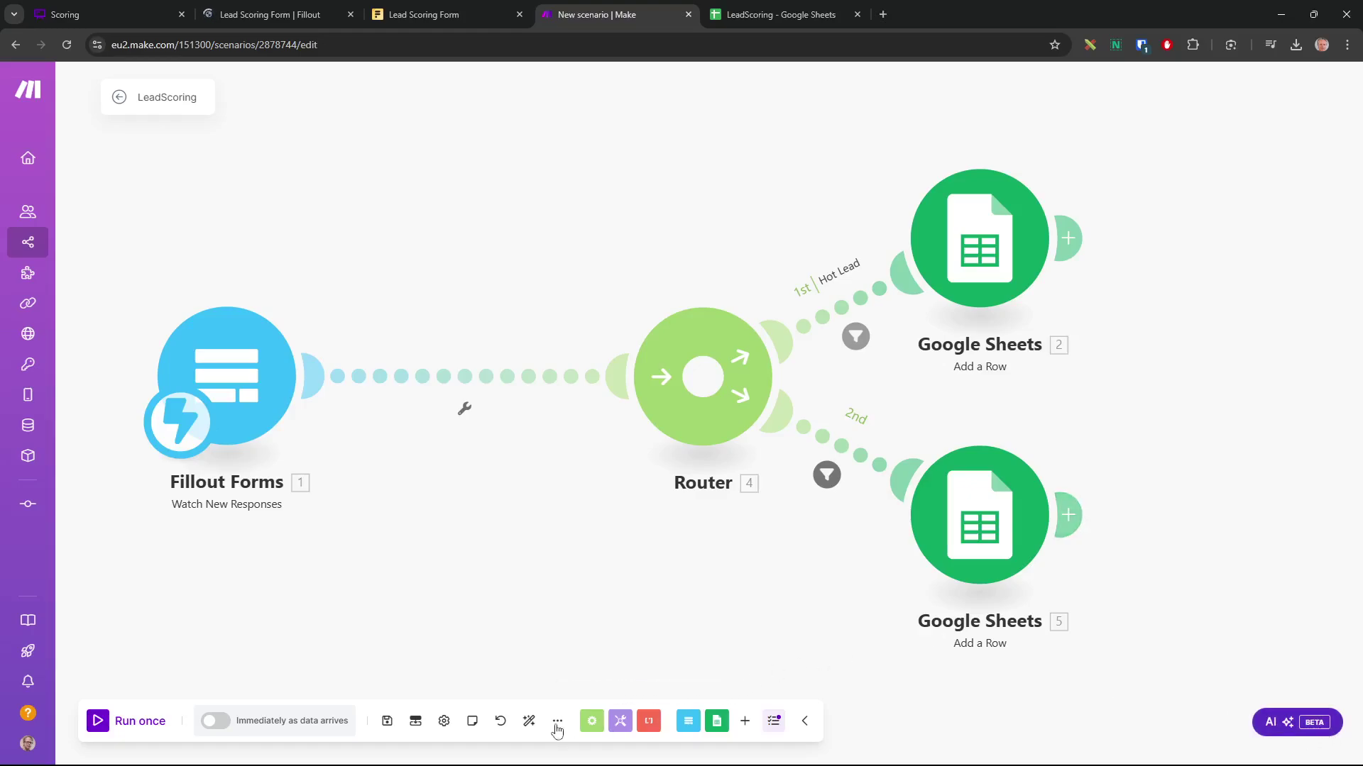
Save the scenario, run it once, and reload the Lead Scoring Form
click(387, 722)
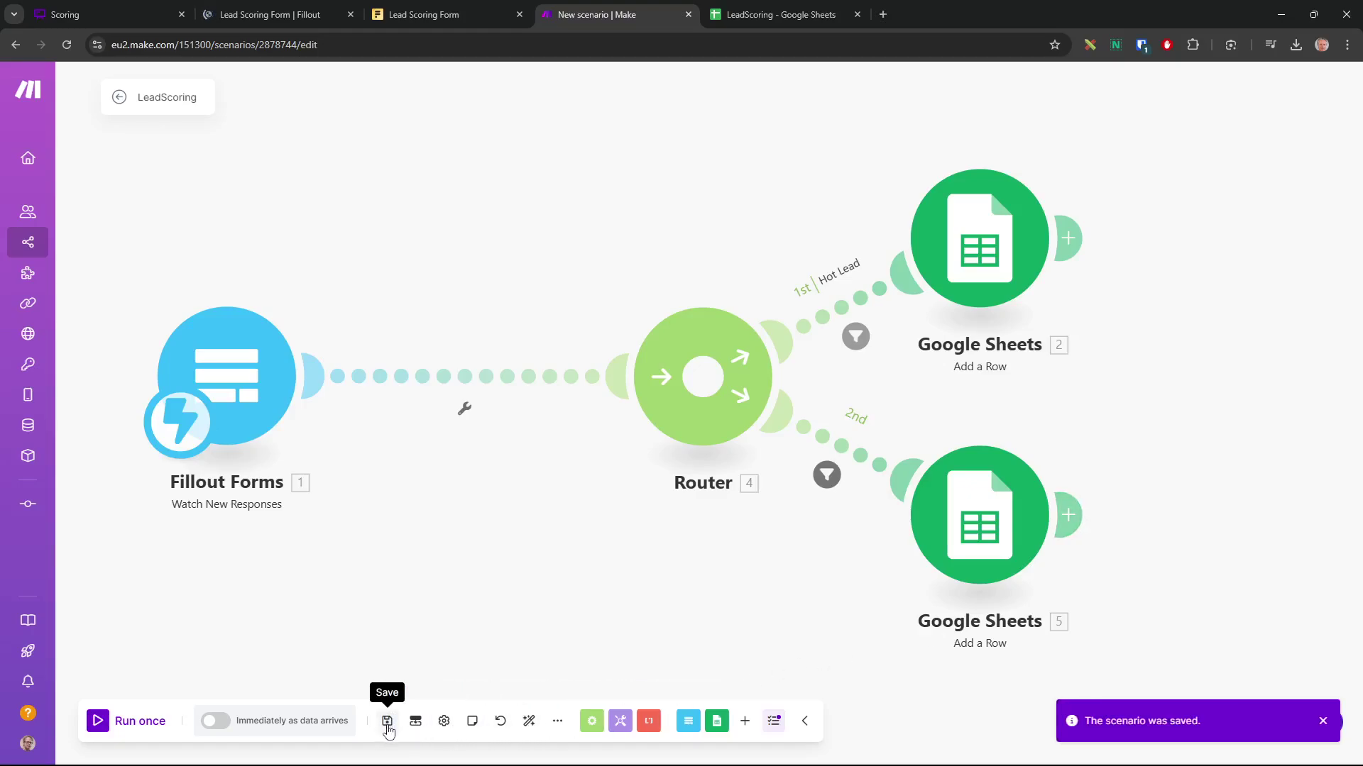
click(1324, 722)
click(97, 722)
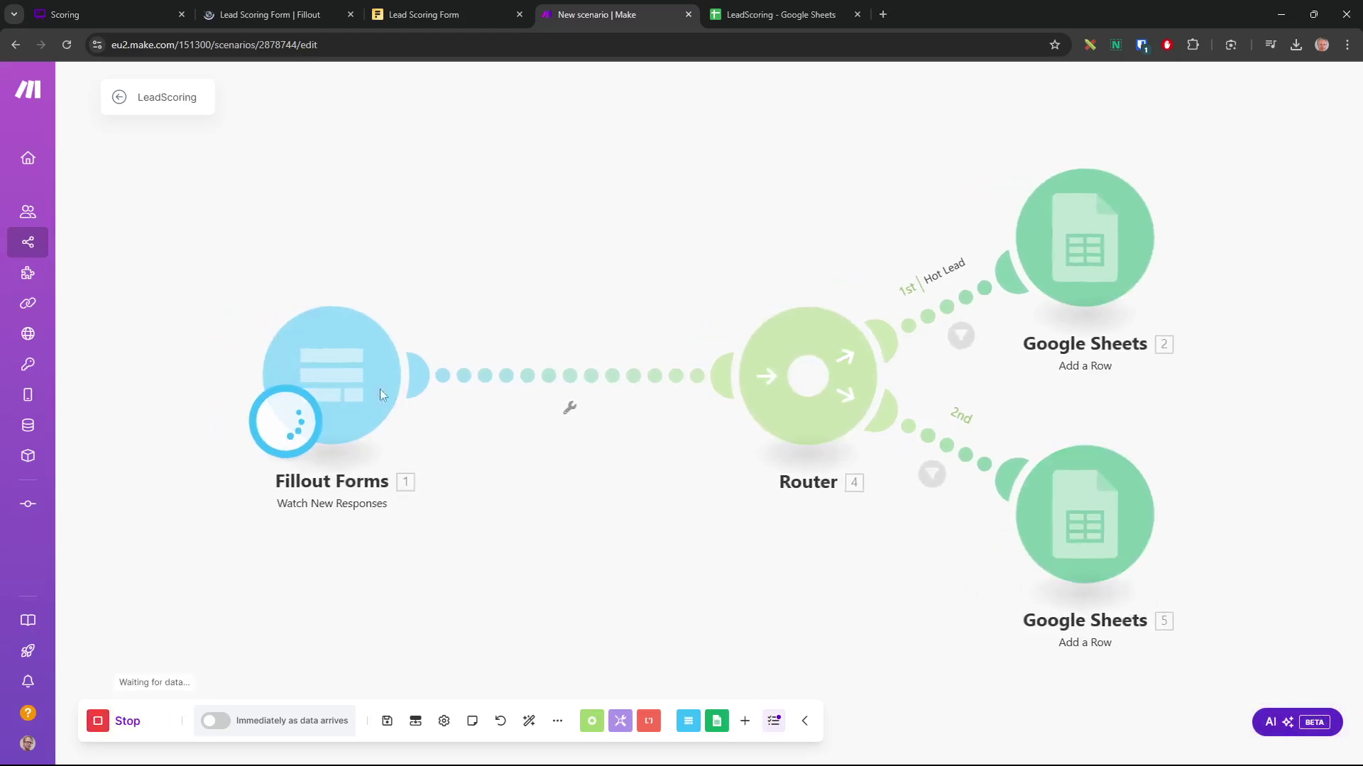
click(427, 15)
click(353, 47)
key(Return)
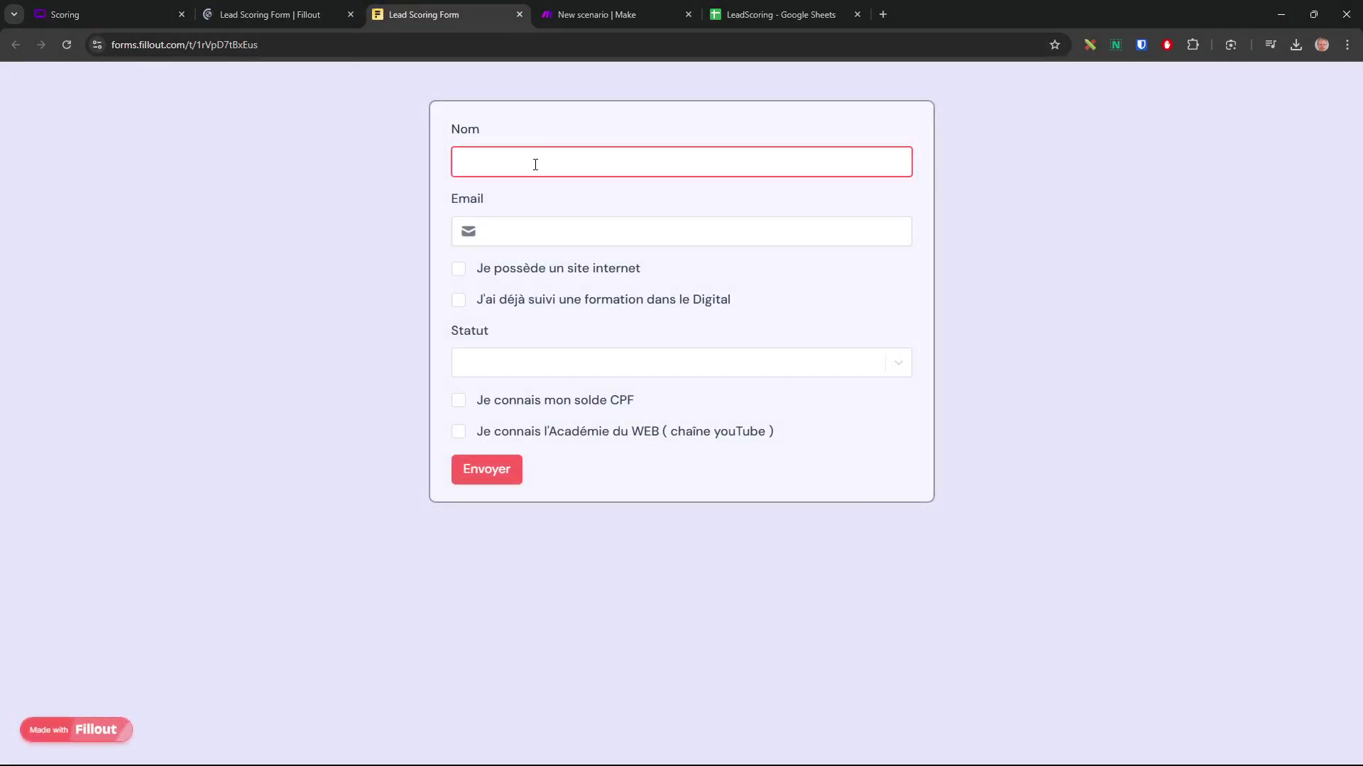
Enter the test lead's name and e-mail address in the form
text(Dupond)
key(Tab)
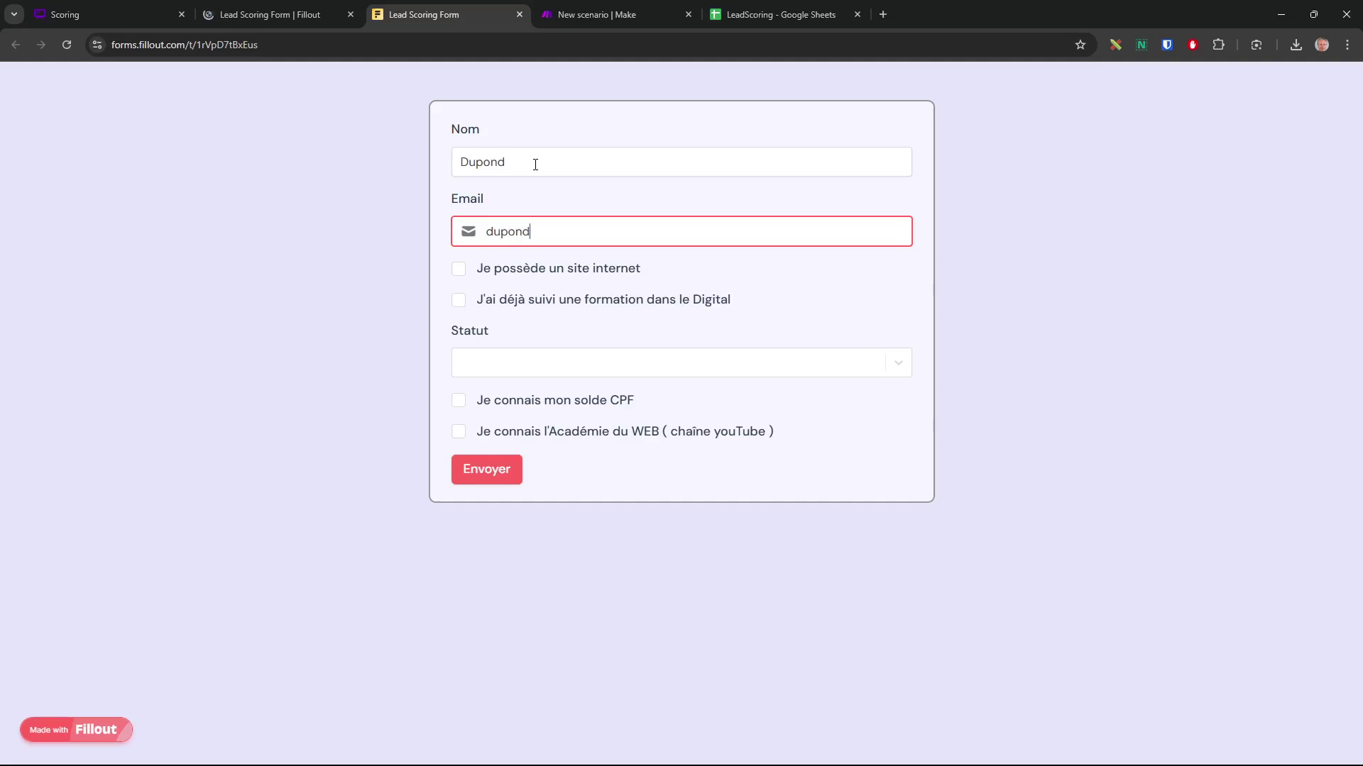
Tick the website box, choose Statut Autres, and submit the response
click(462, 275)
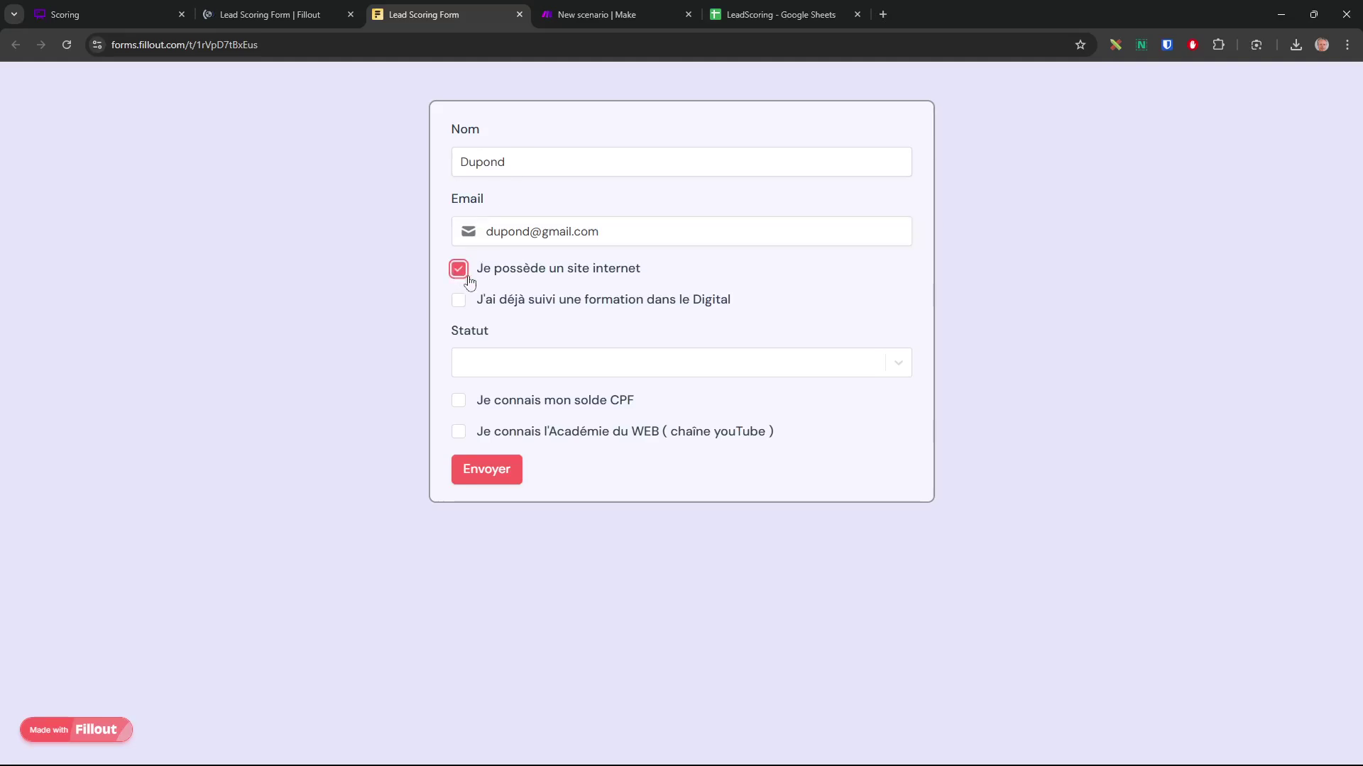
click(549, 368)
click(526, 483)
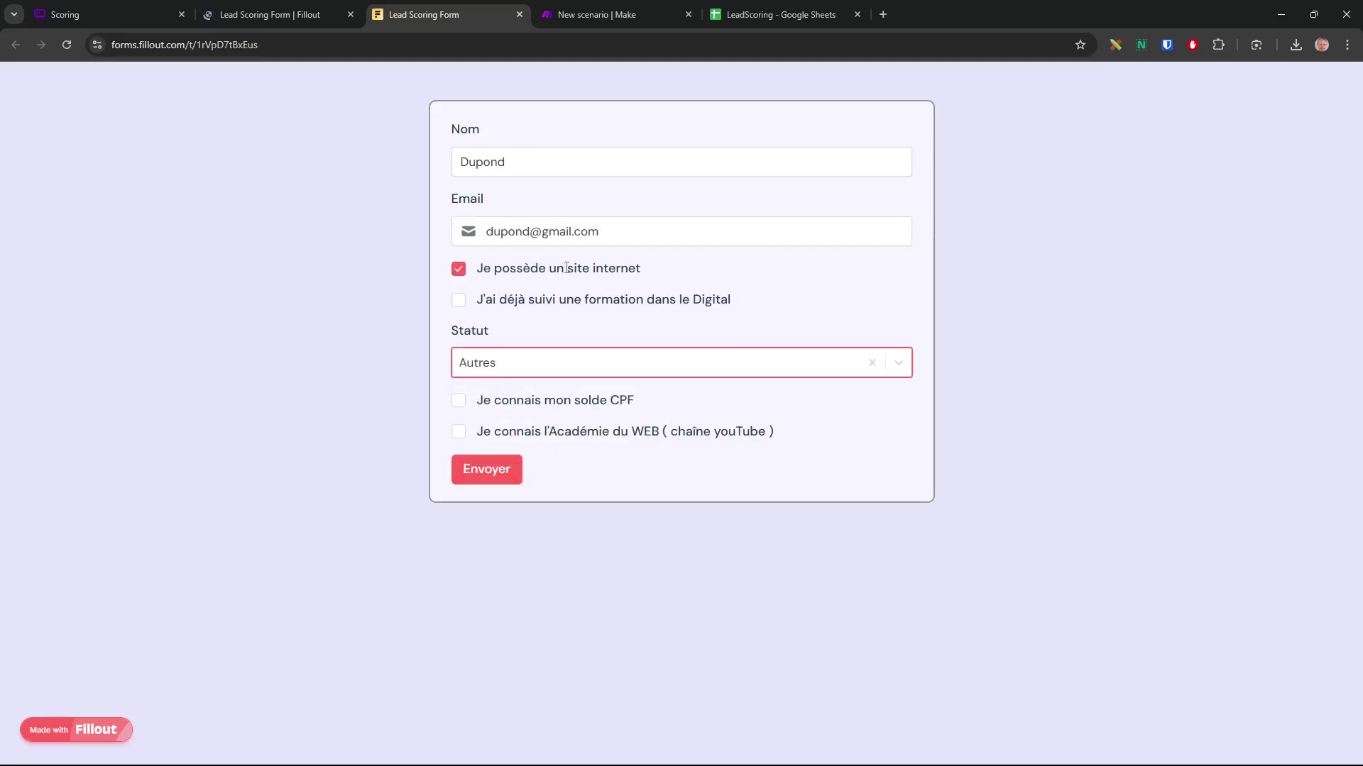
click(488, 473)
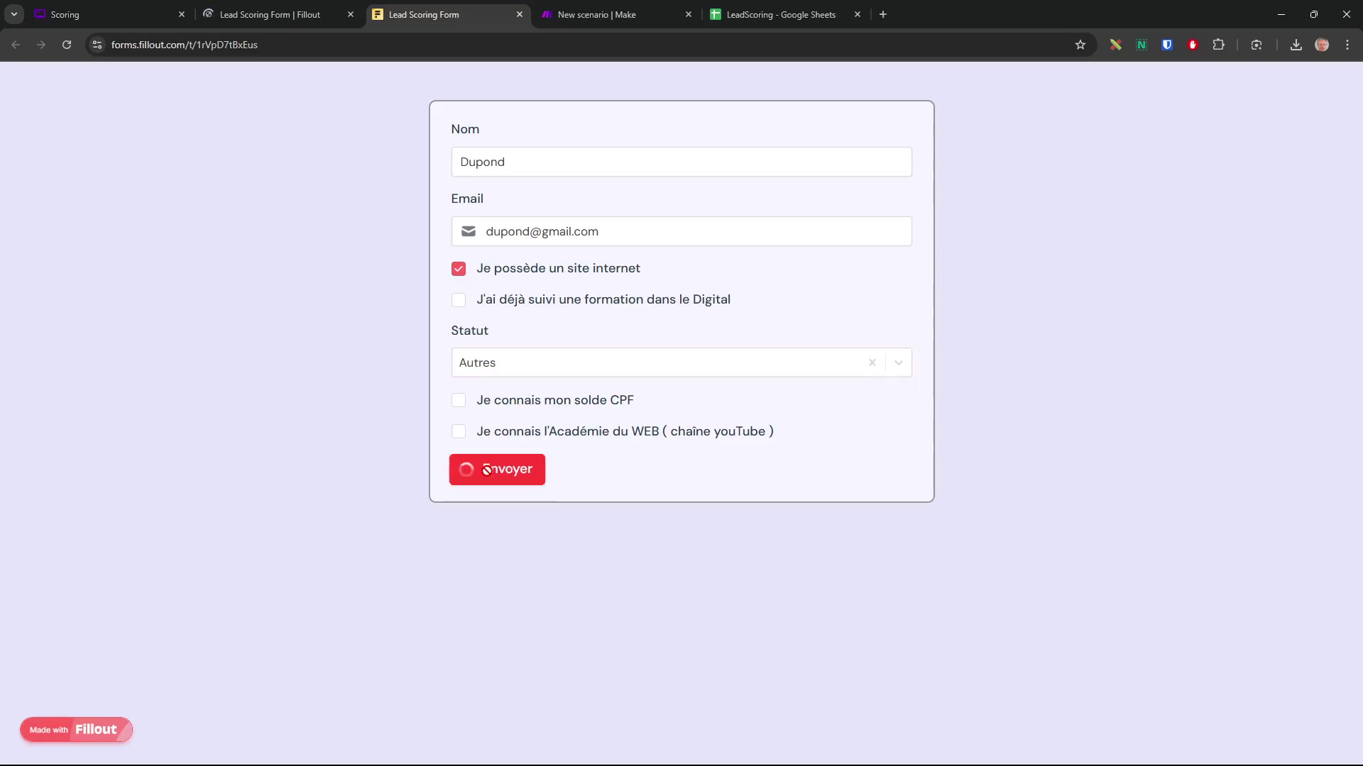
click(611, 17)
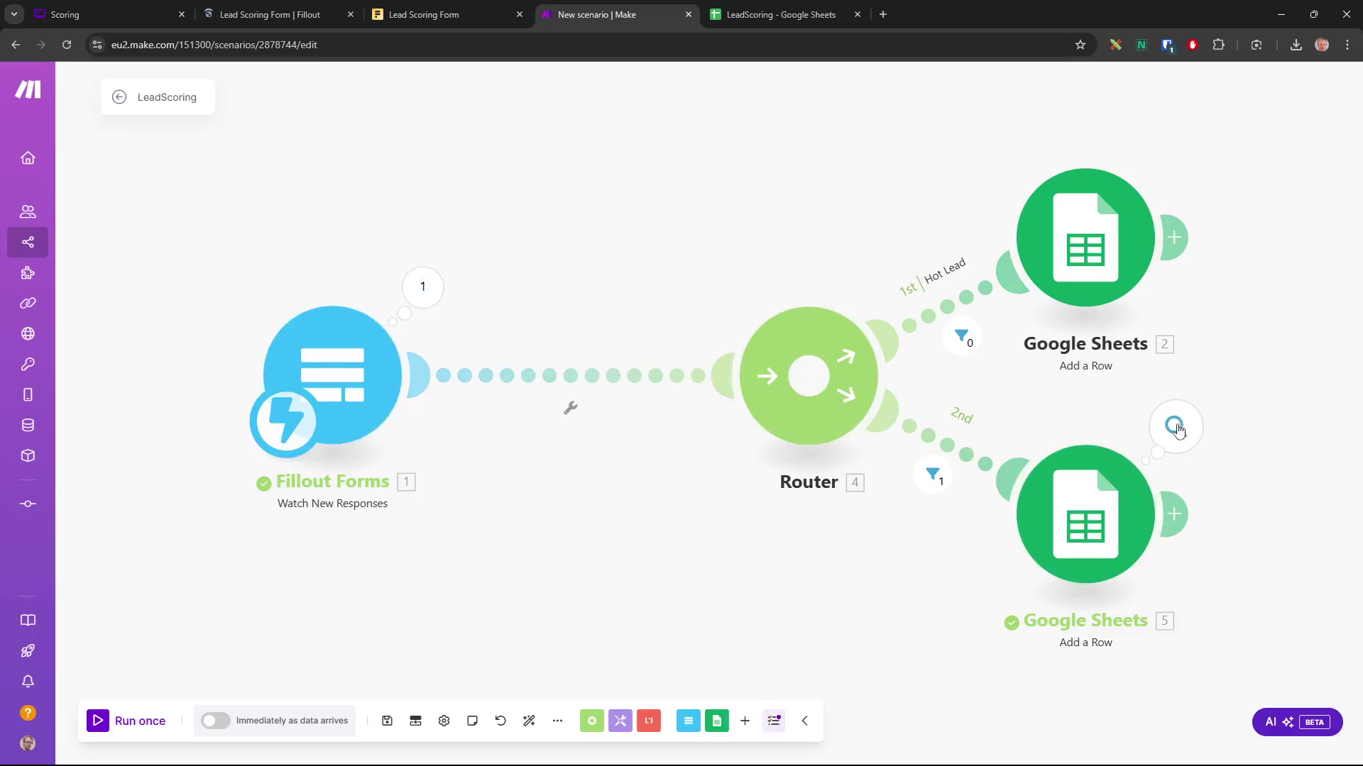
Inspect Google Sheets 5's output and the 2nd route's Score ≤ 14 filter result
click(1167, 440)
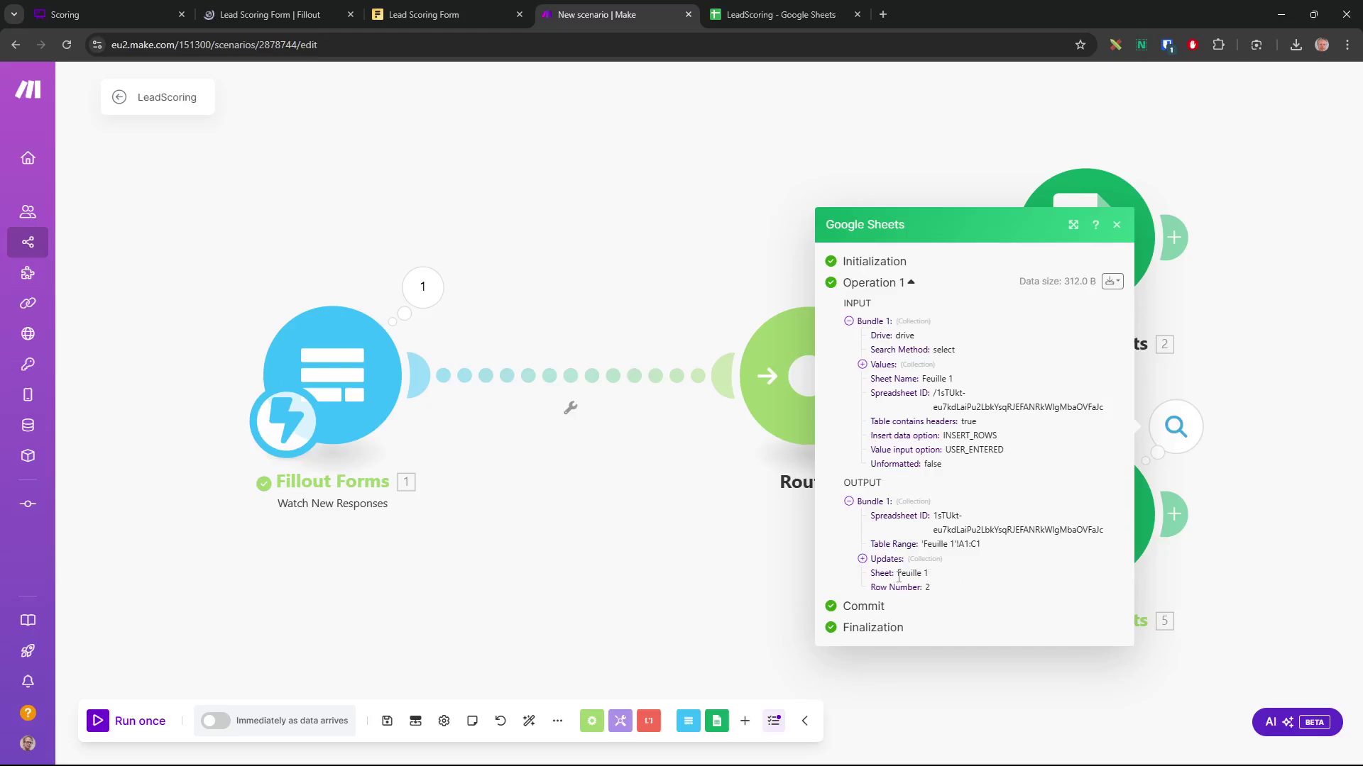
click(1267, 516)
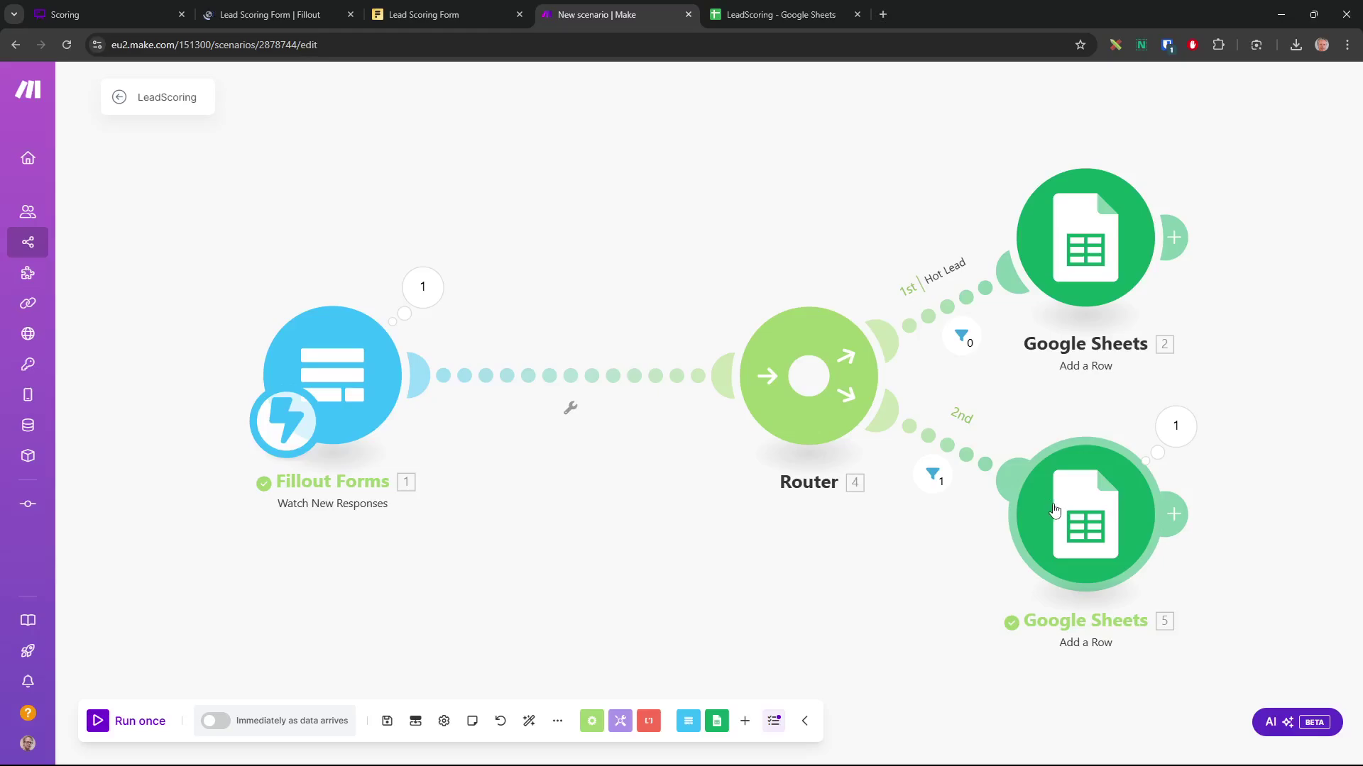
click(933, 474)
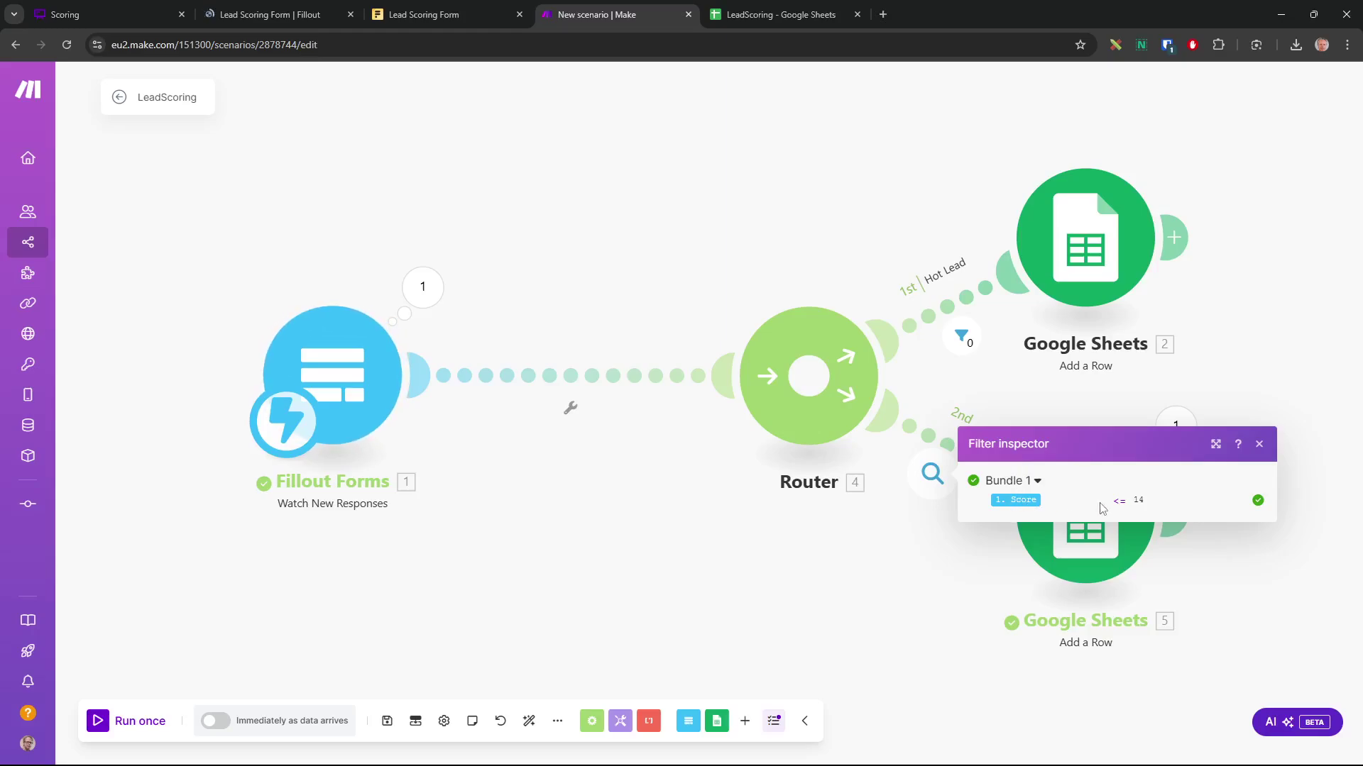
click(1259, 443)
click(774, 19)
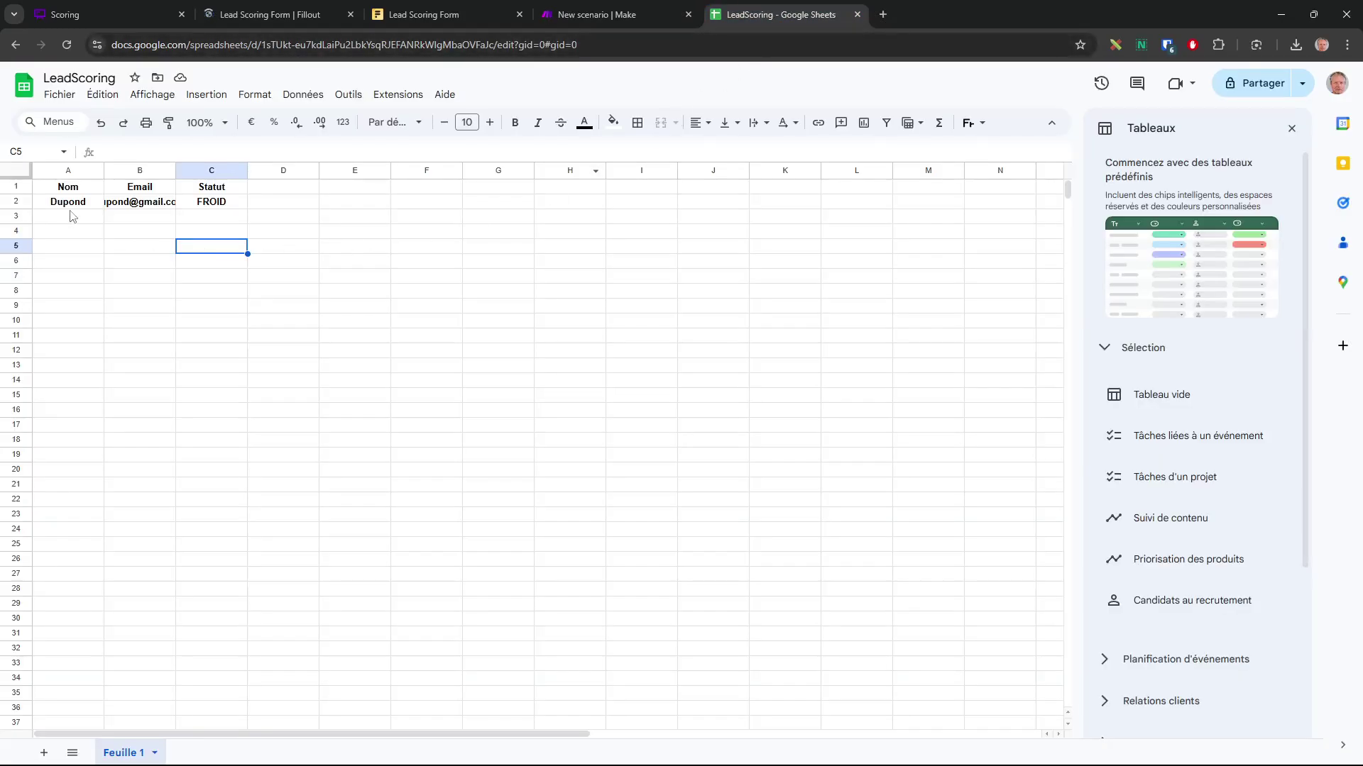
Widen column B so e-mails show in full, then go to the Fillout form tab
drag(175, 170, 227, 169)
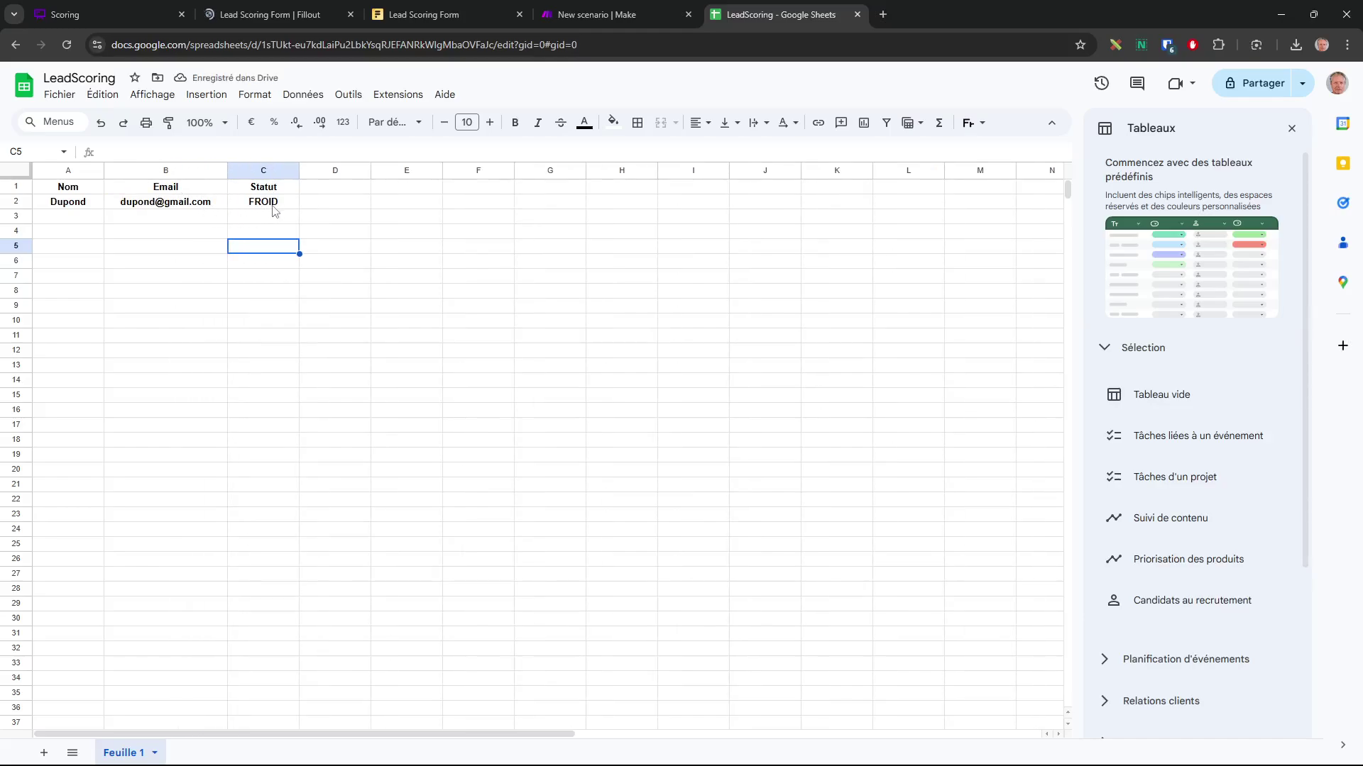
click(300, 16)
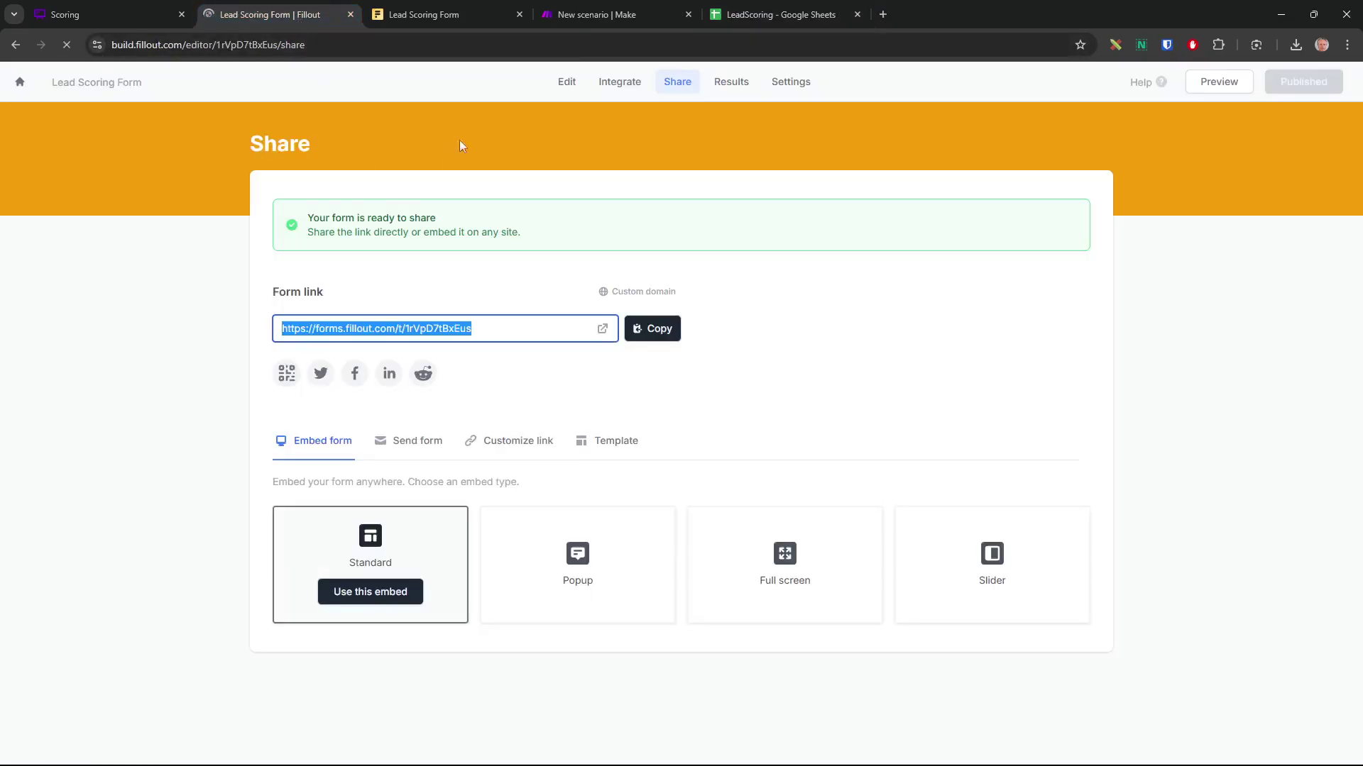
Reload the form and enter a second test lead's name and e-mail
click(454, 17)
key(F5)
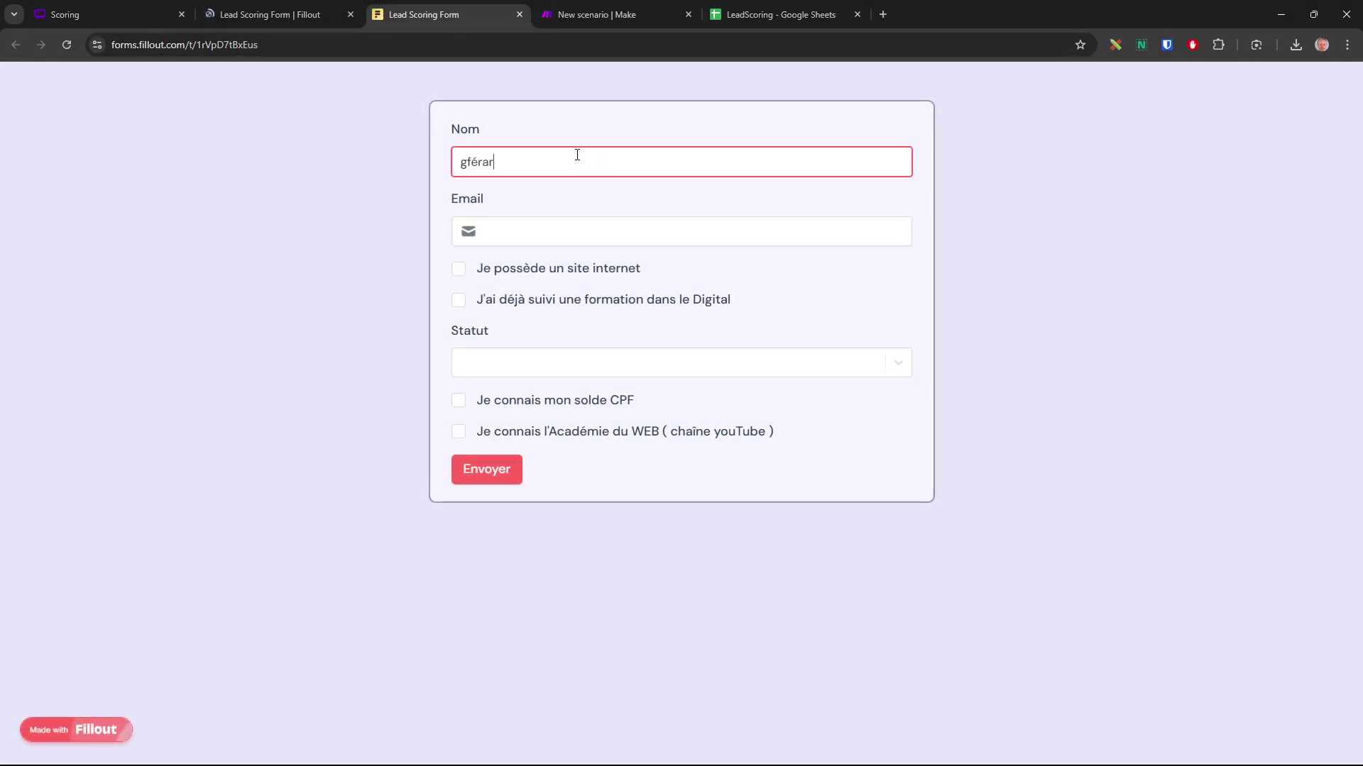
text(gérard)
key(Tab)
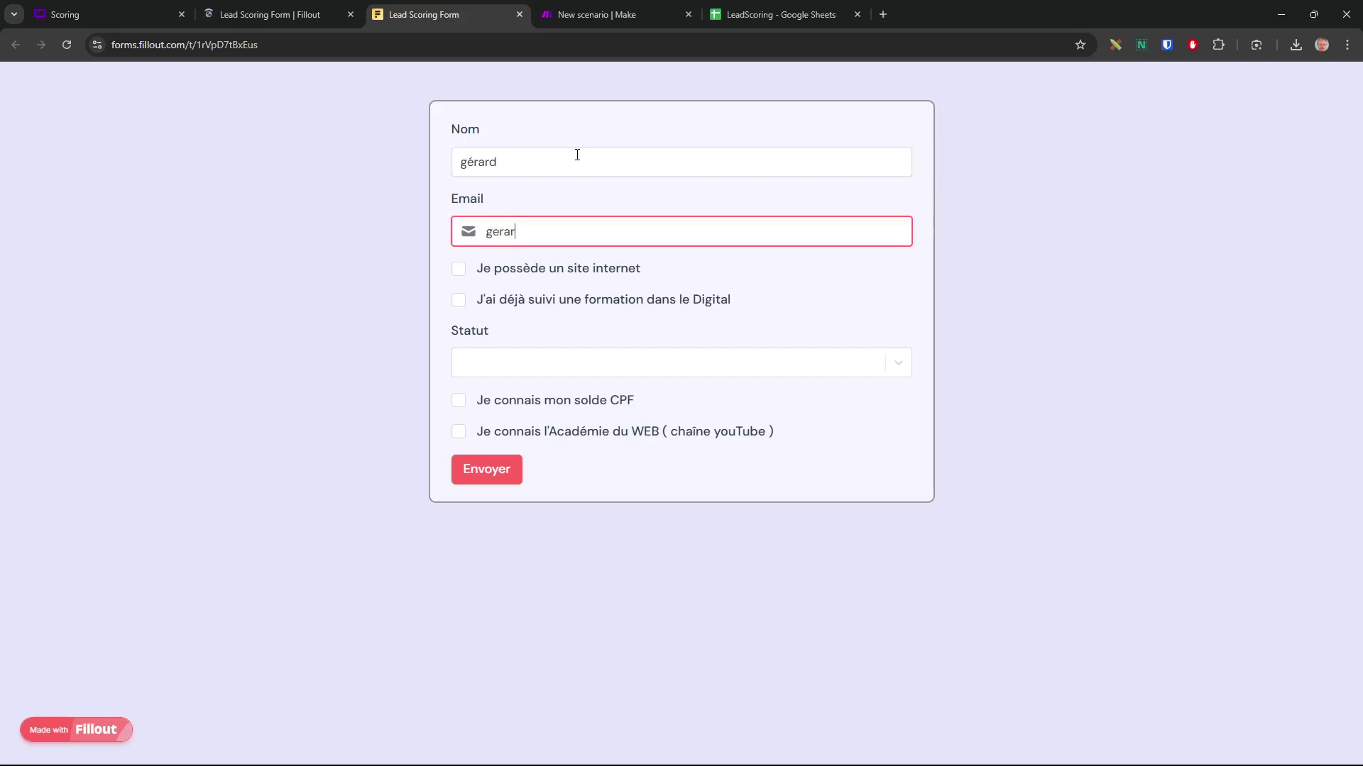
Tick website and digital-training boxes, choose Salarié, tick Académie du WEB, and submit
click(459, 269)
click(459, 299)
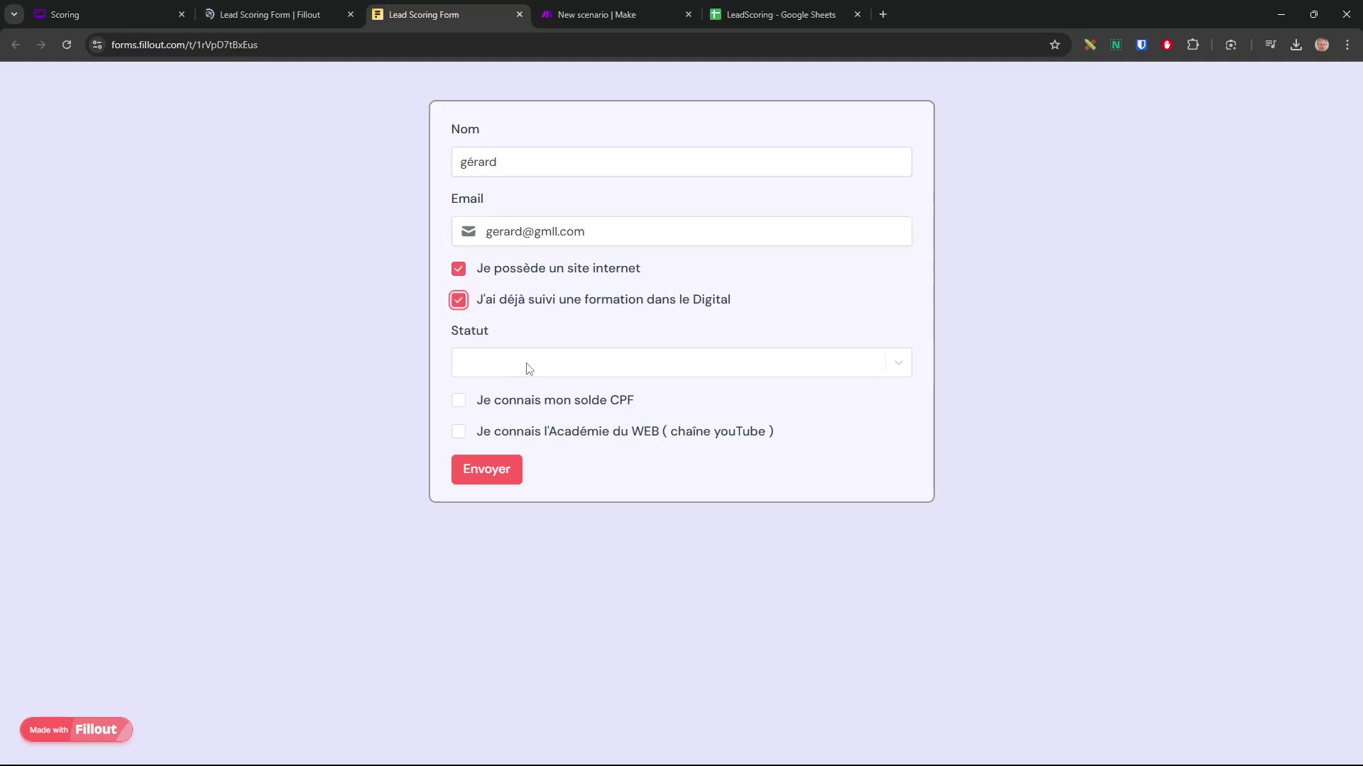
click(528, 368)
click(508, 429)
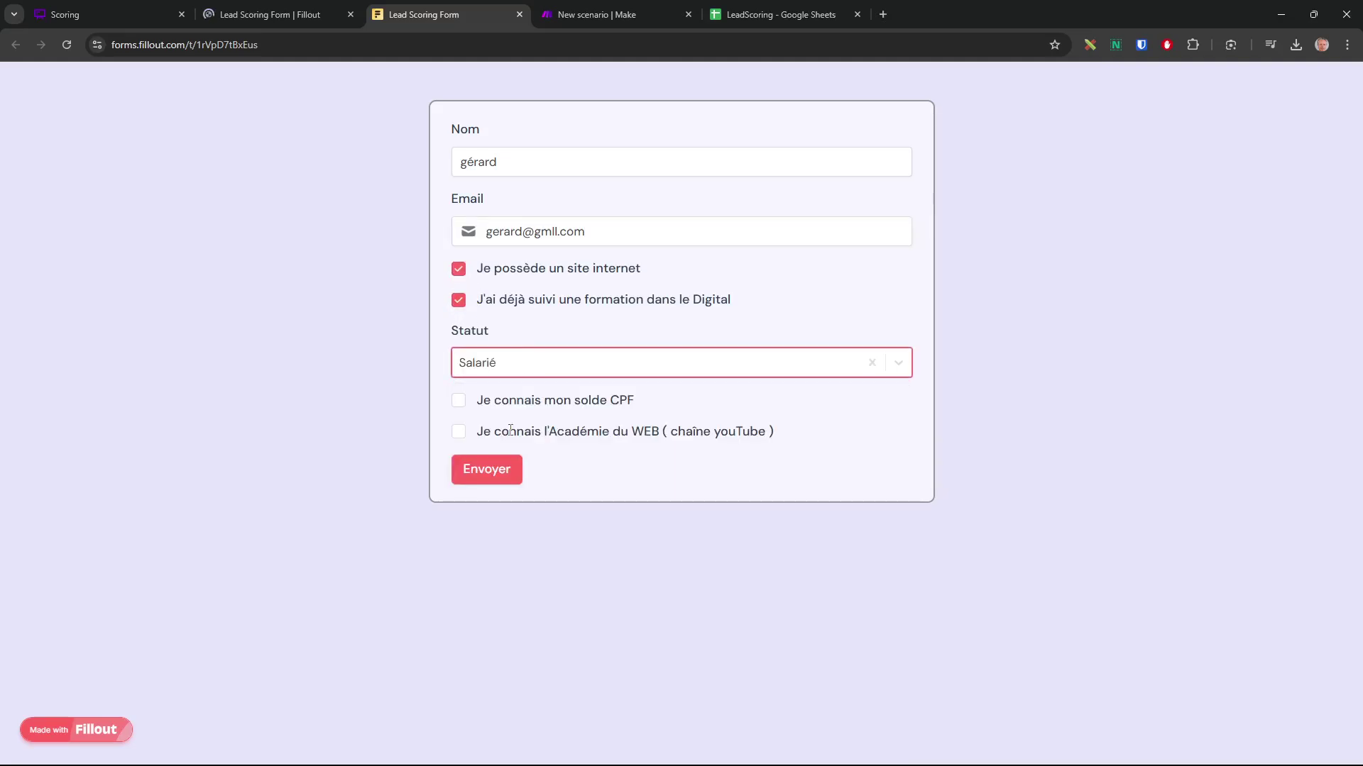
click(459, 432)
click(518, 471)
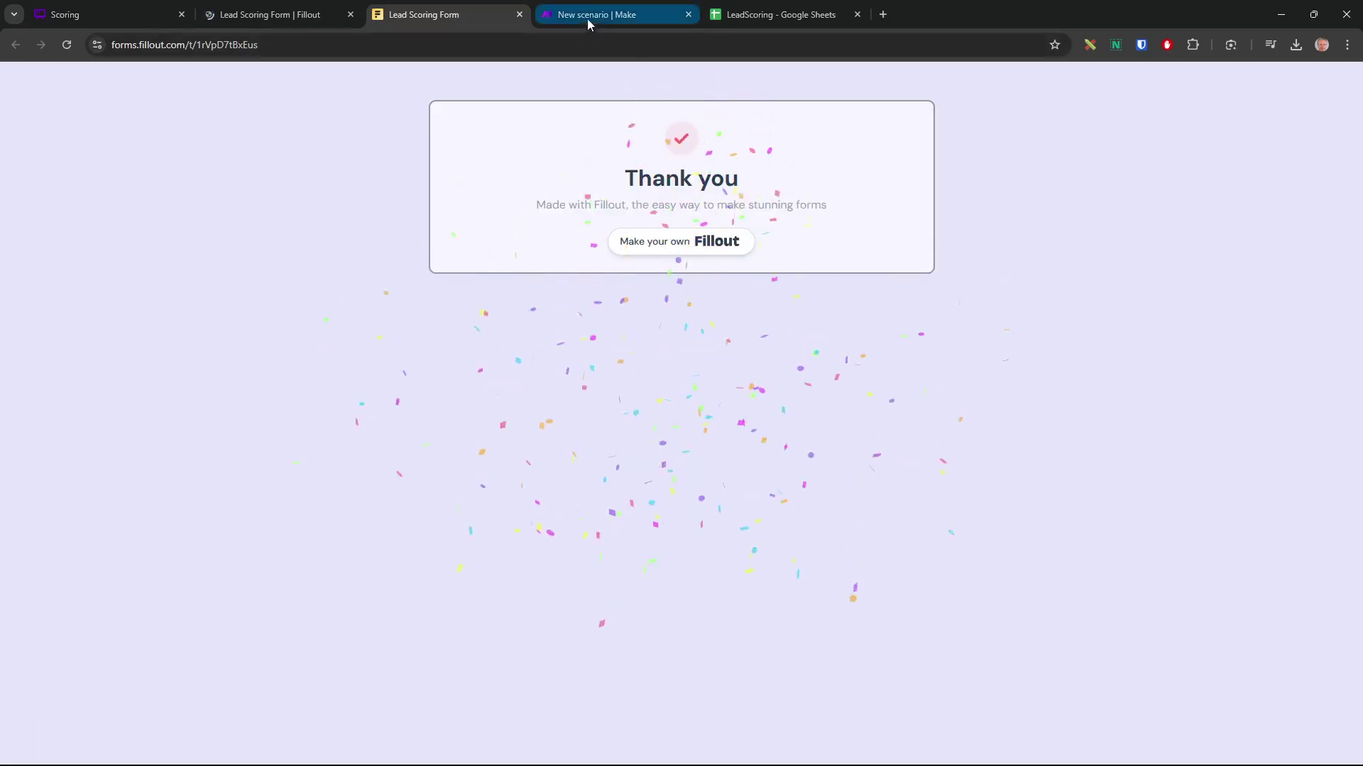
click(595, 14)
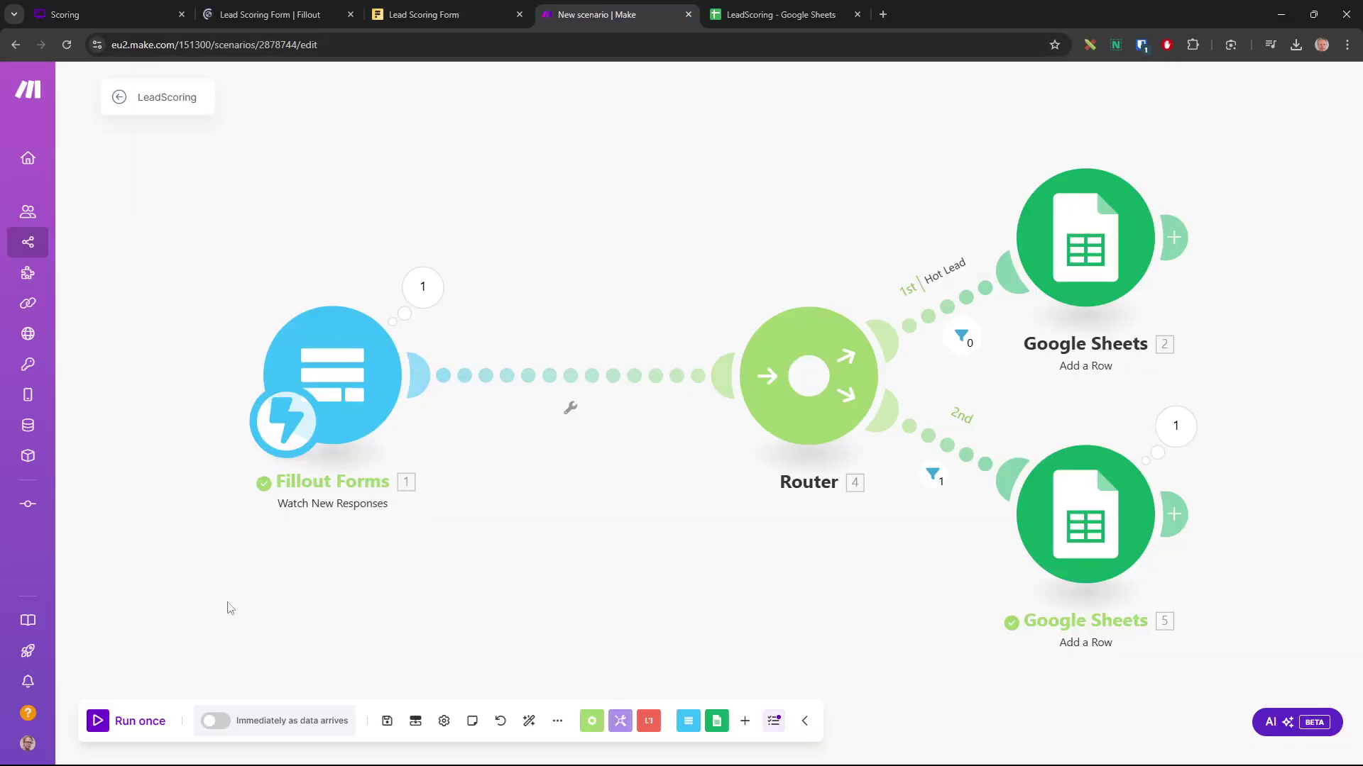
Run the scenario once on the existing queued response and view the LeadScoring sheet
click(108, 723)
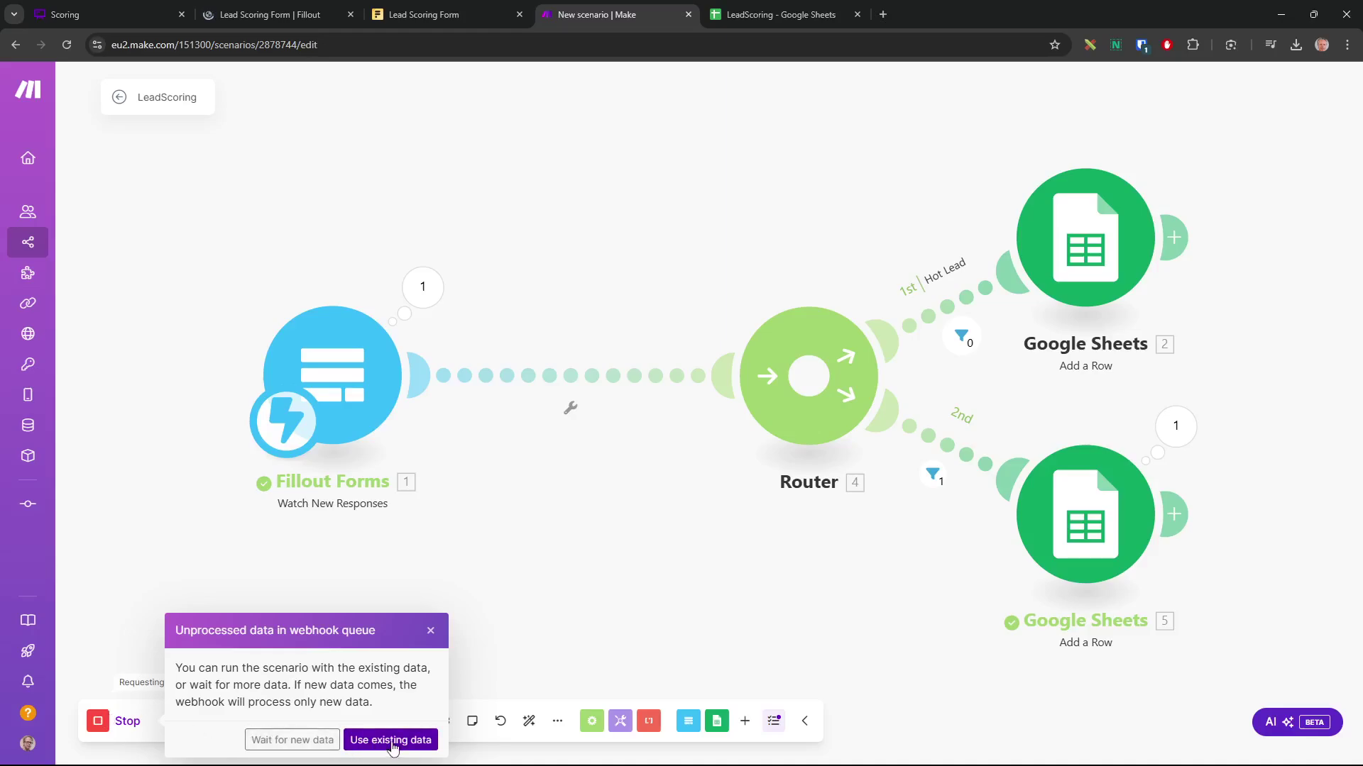
click(392, 740)
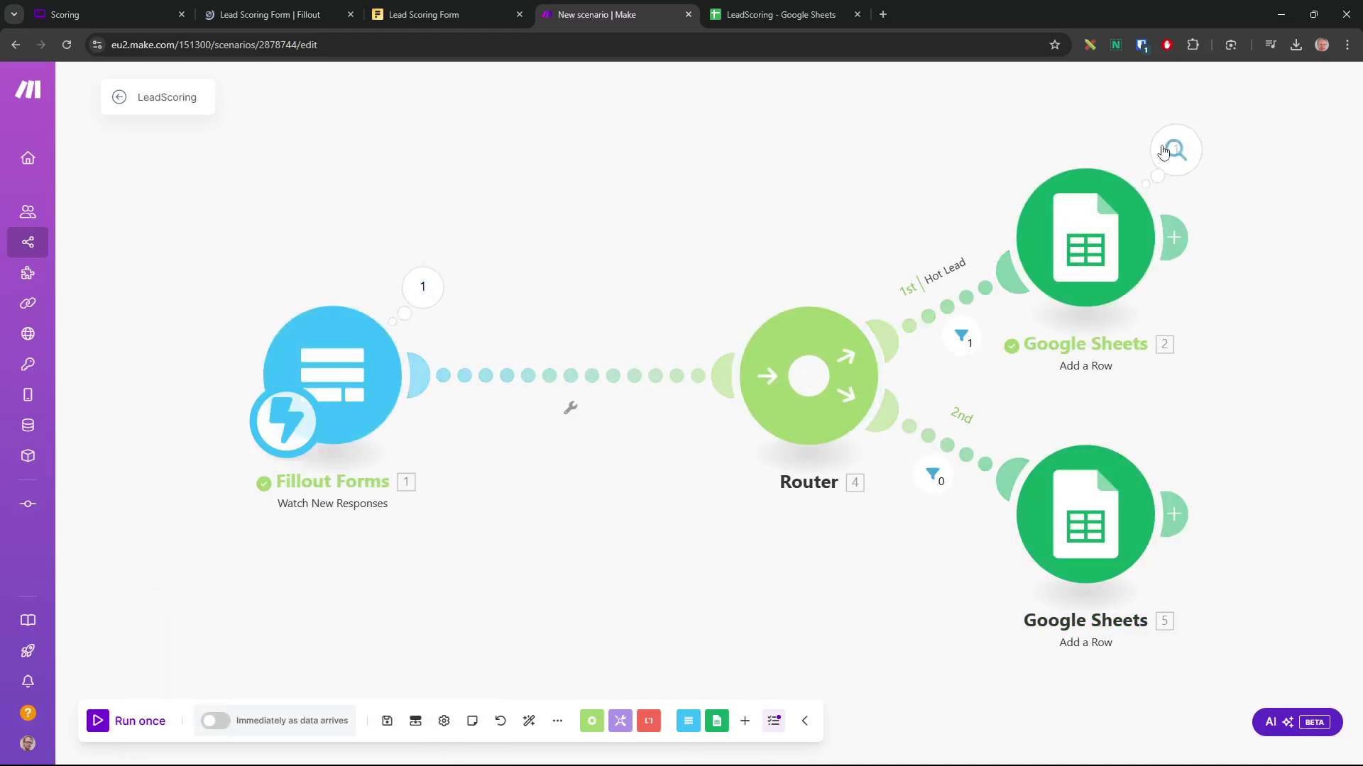
click(802, 16)
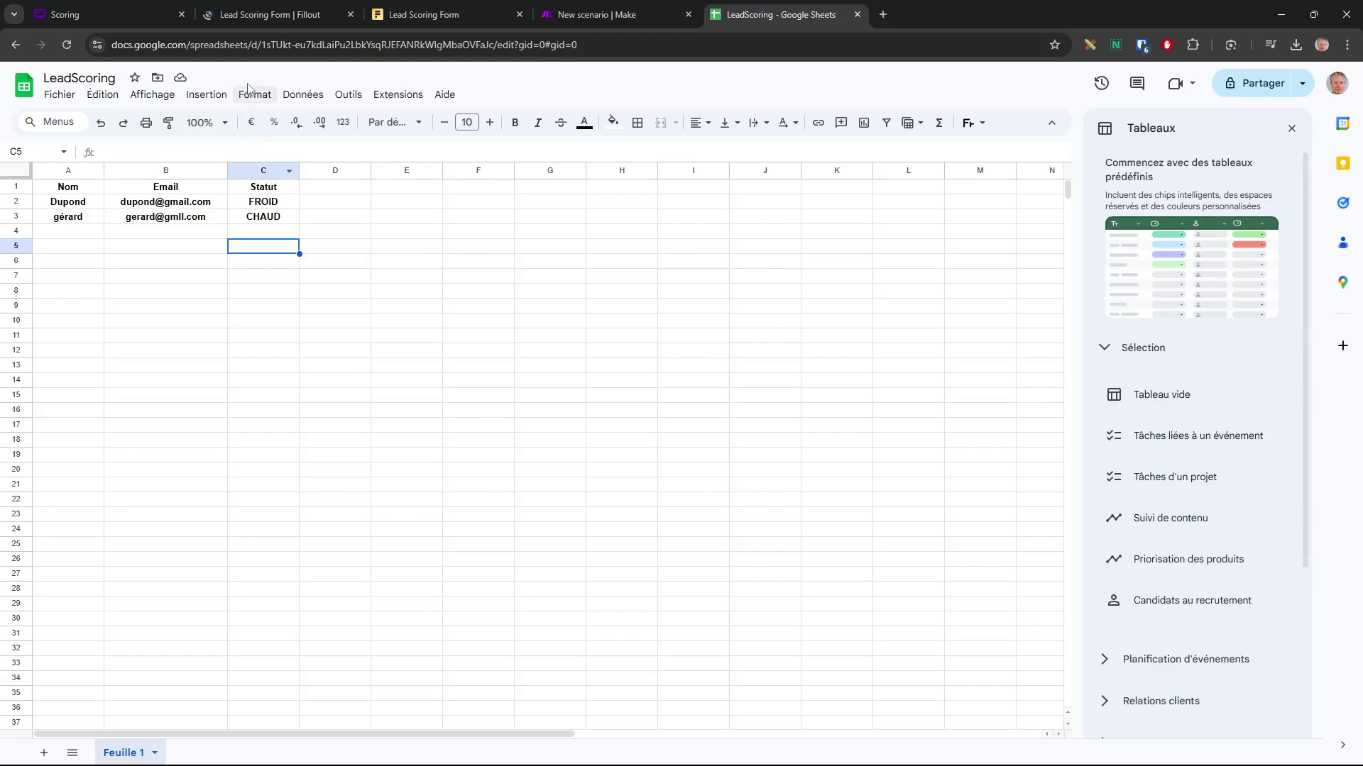
Create a conditional formatting rule applied to range C2:C
click(256, 95)
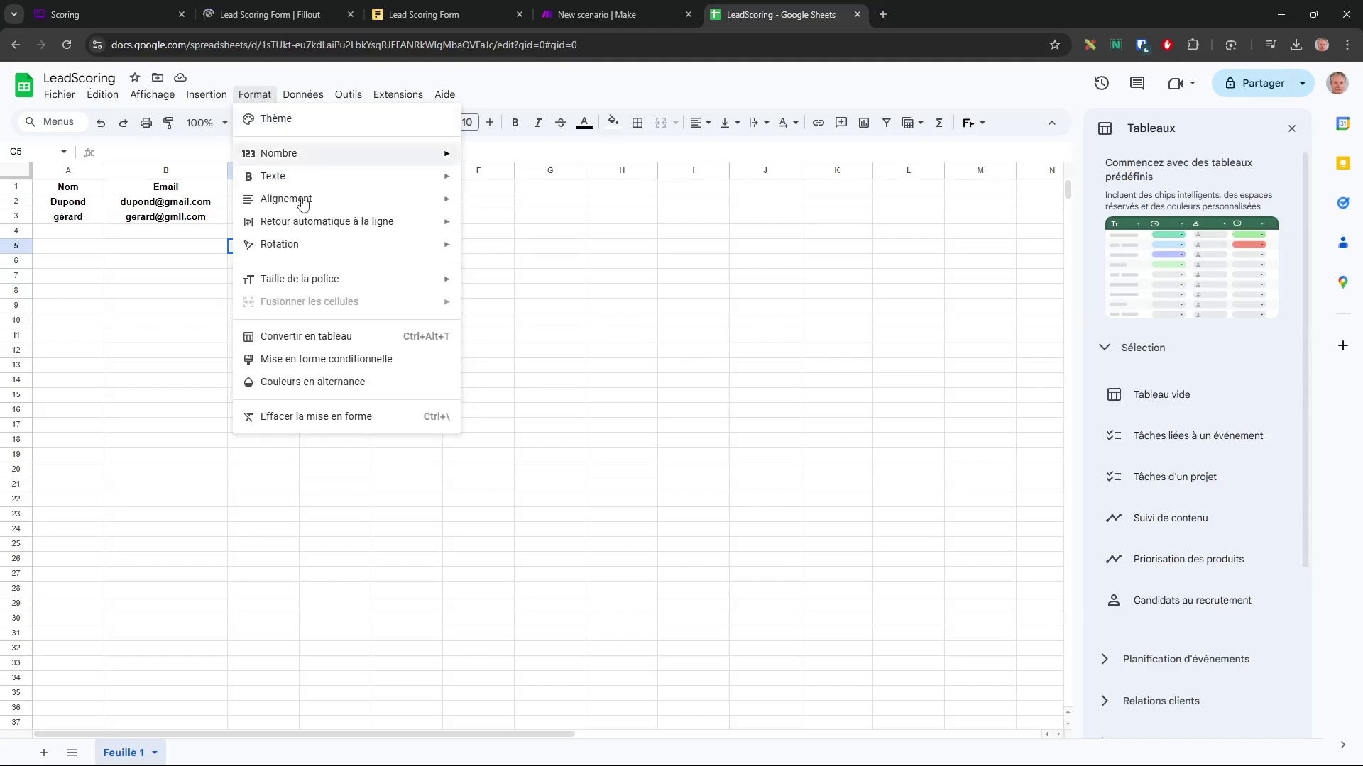
click(339, 360)
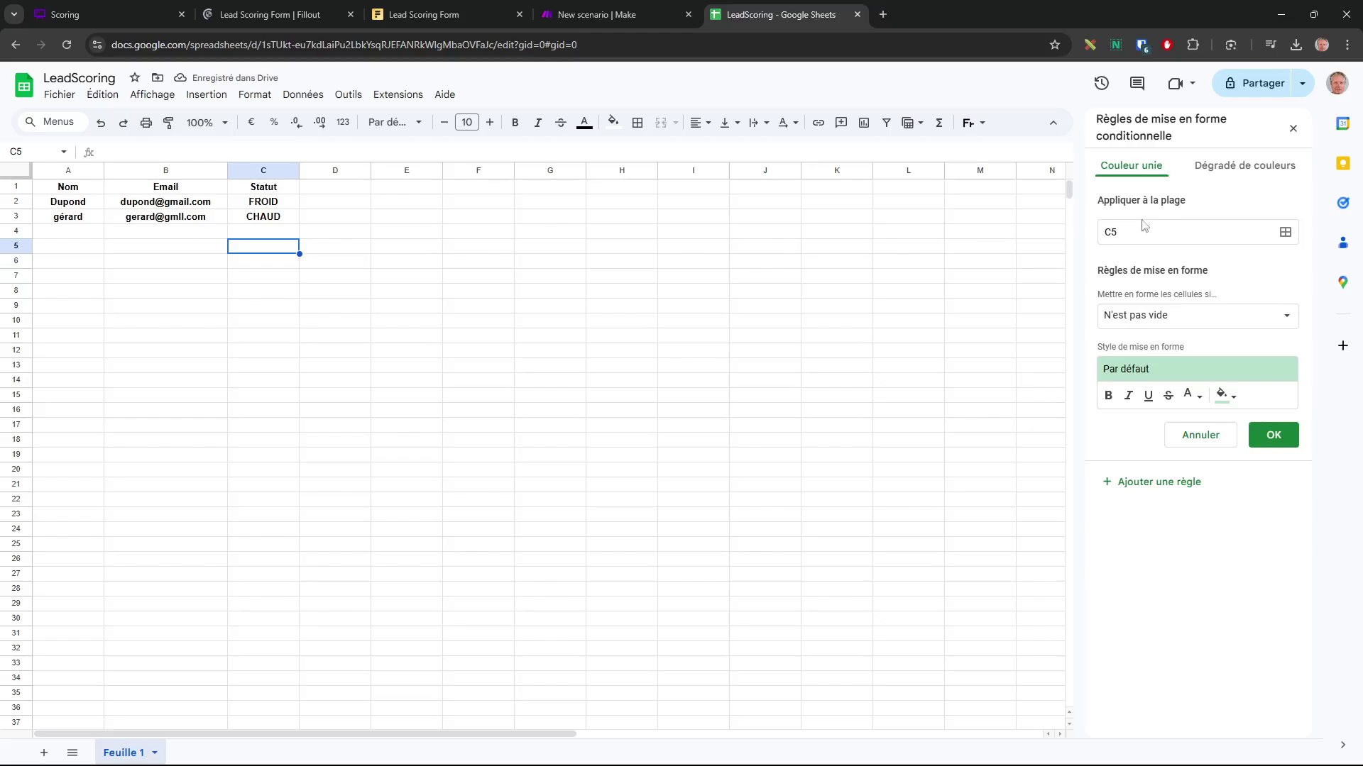
click(1284, 233)
drag(269, 204, 274, 505)
click(615, 397)
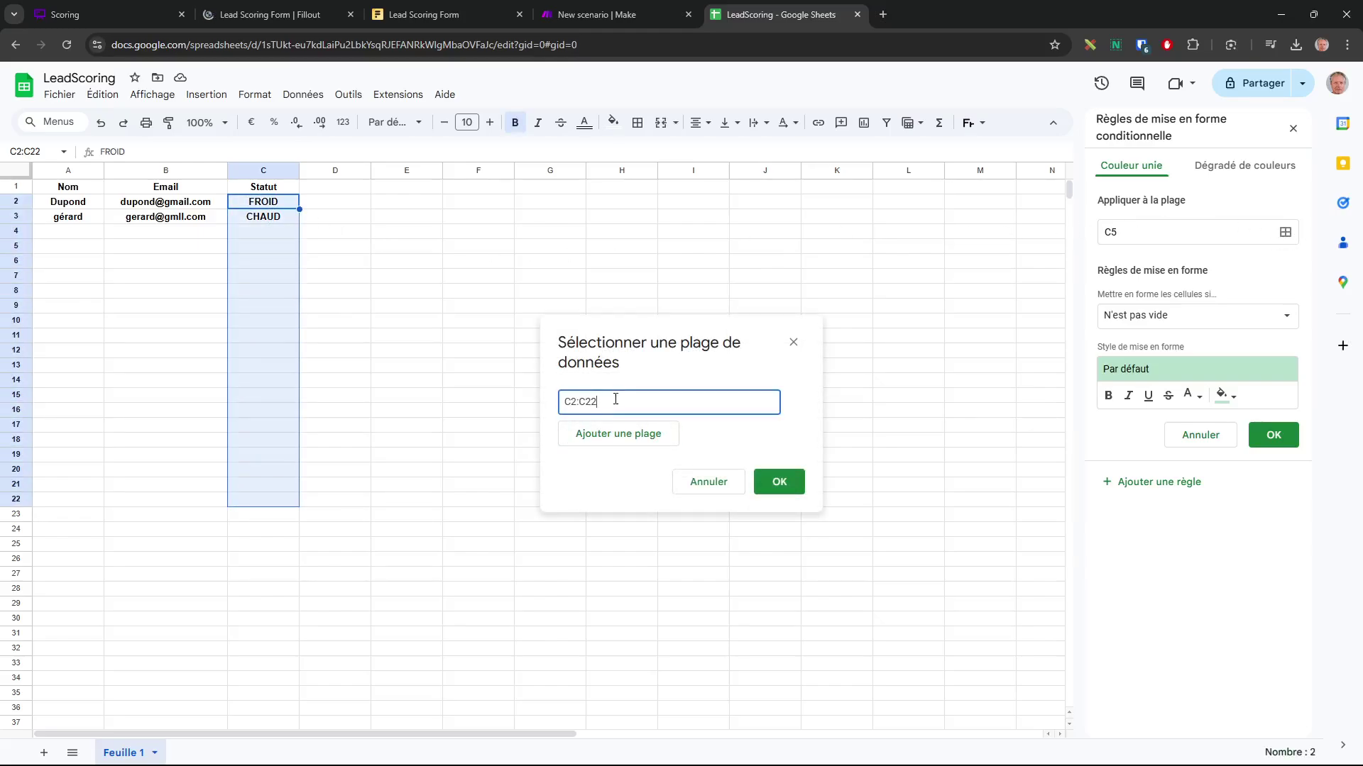
key(BackSpace)
click(779, 482)
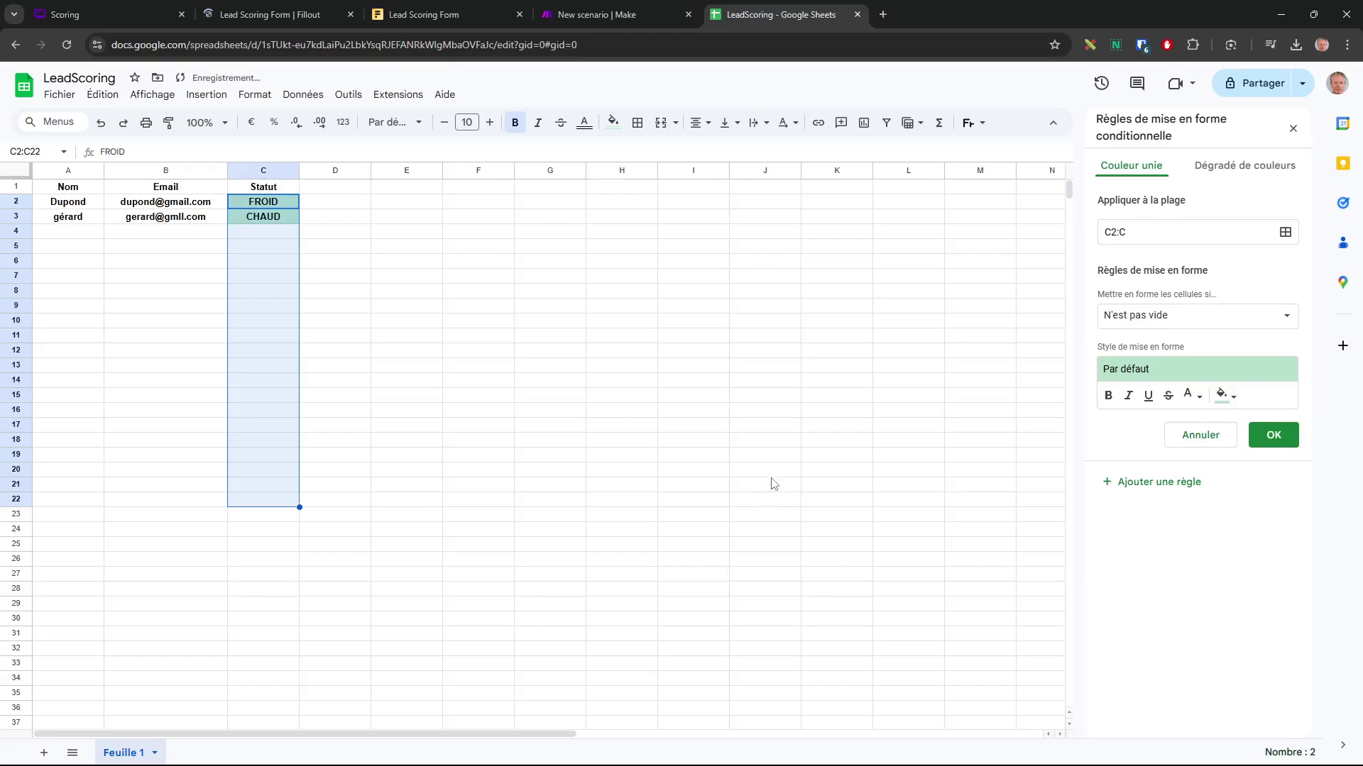
Make cells whose text contains FROID get a cyan fill
click(1192, 318)
click(1189, 338)
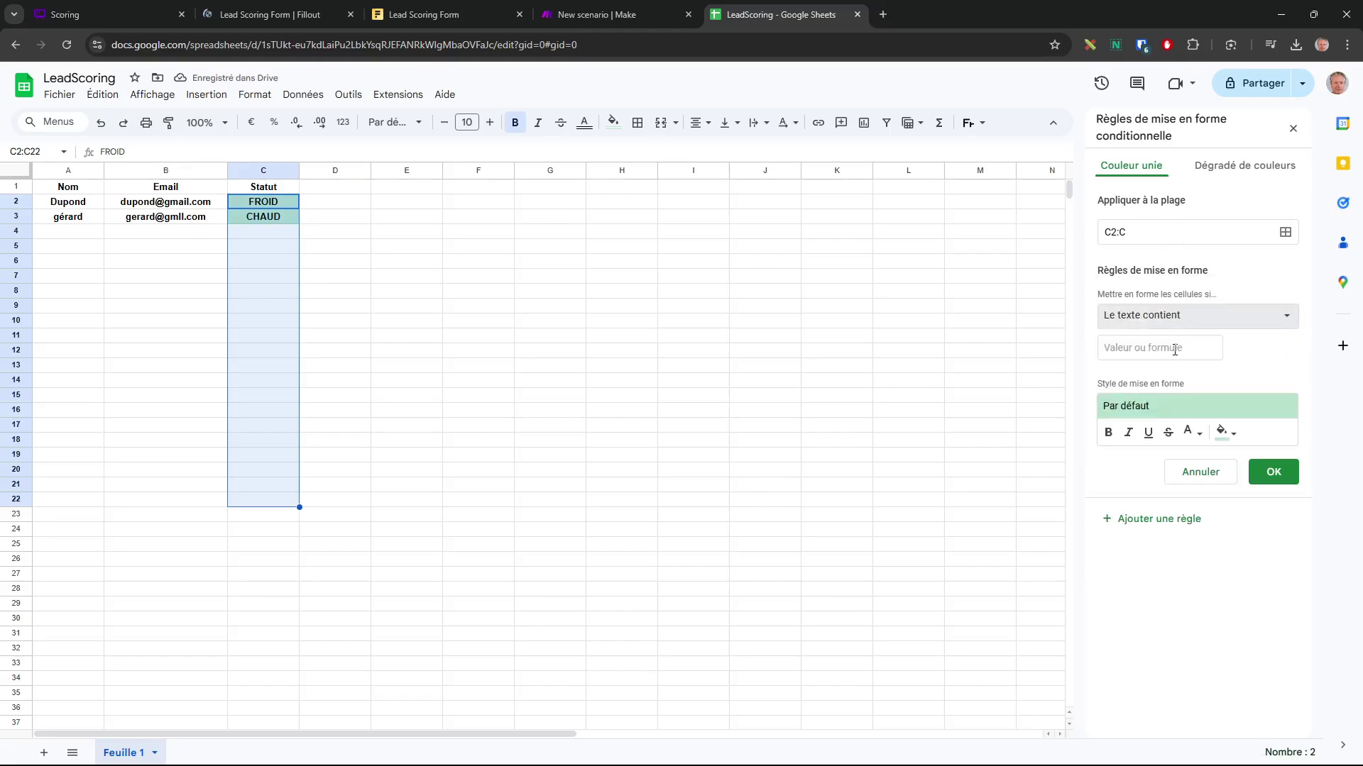
click(1175, 350)
text(FROID)
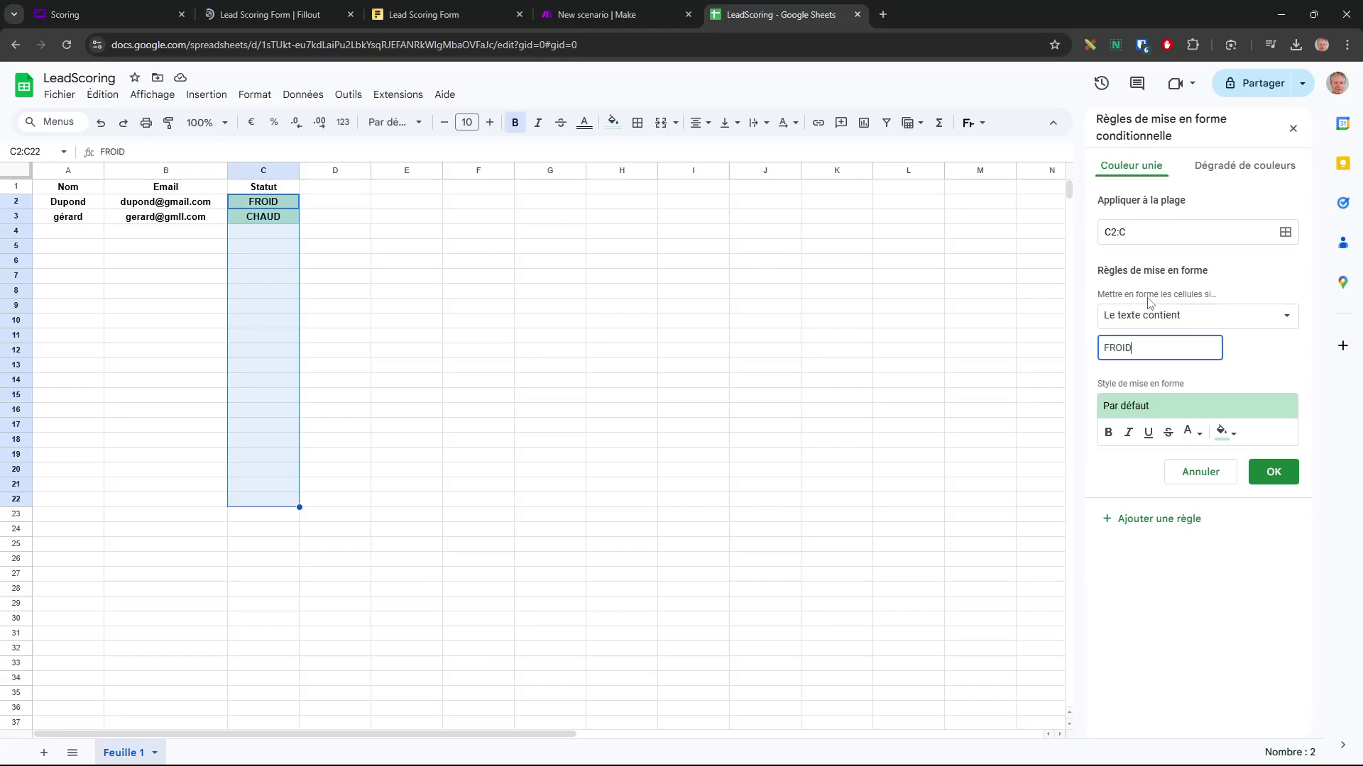
click(1233, 434)
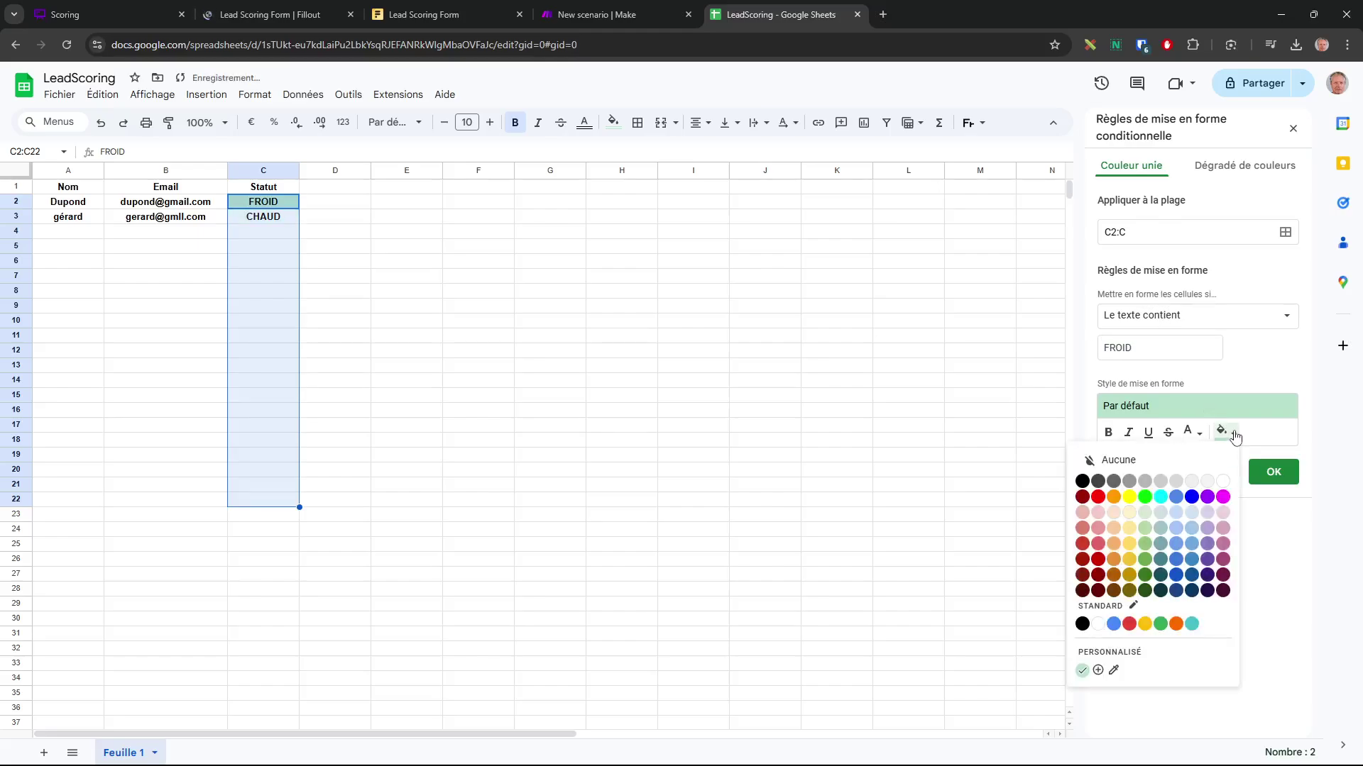
click(1160, 496)
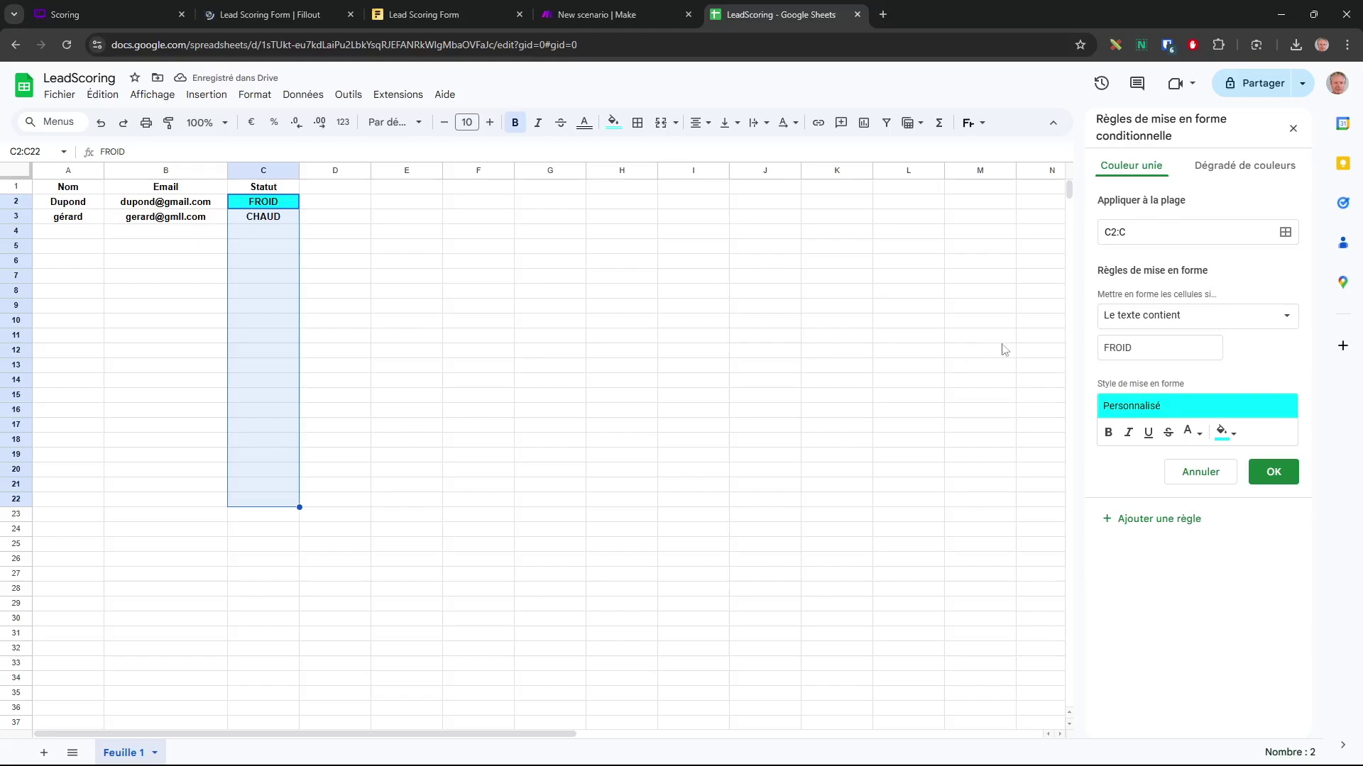
Add a rule giving cells containing CHAUD a red fill with white text
click(1151, 528)
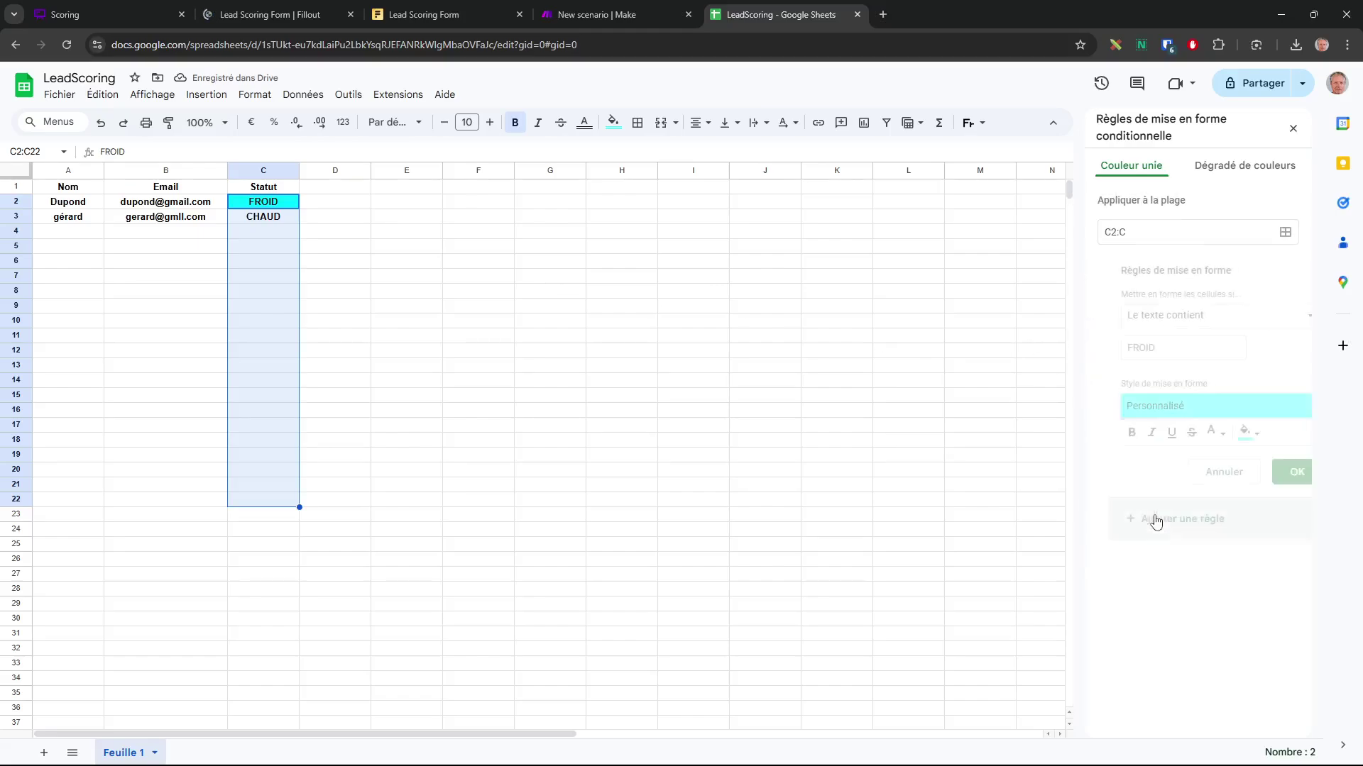
double_click(1159, 352)
text(CHAU)
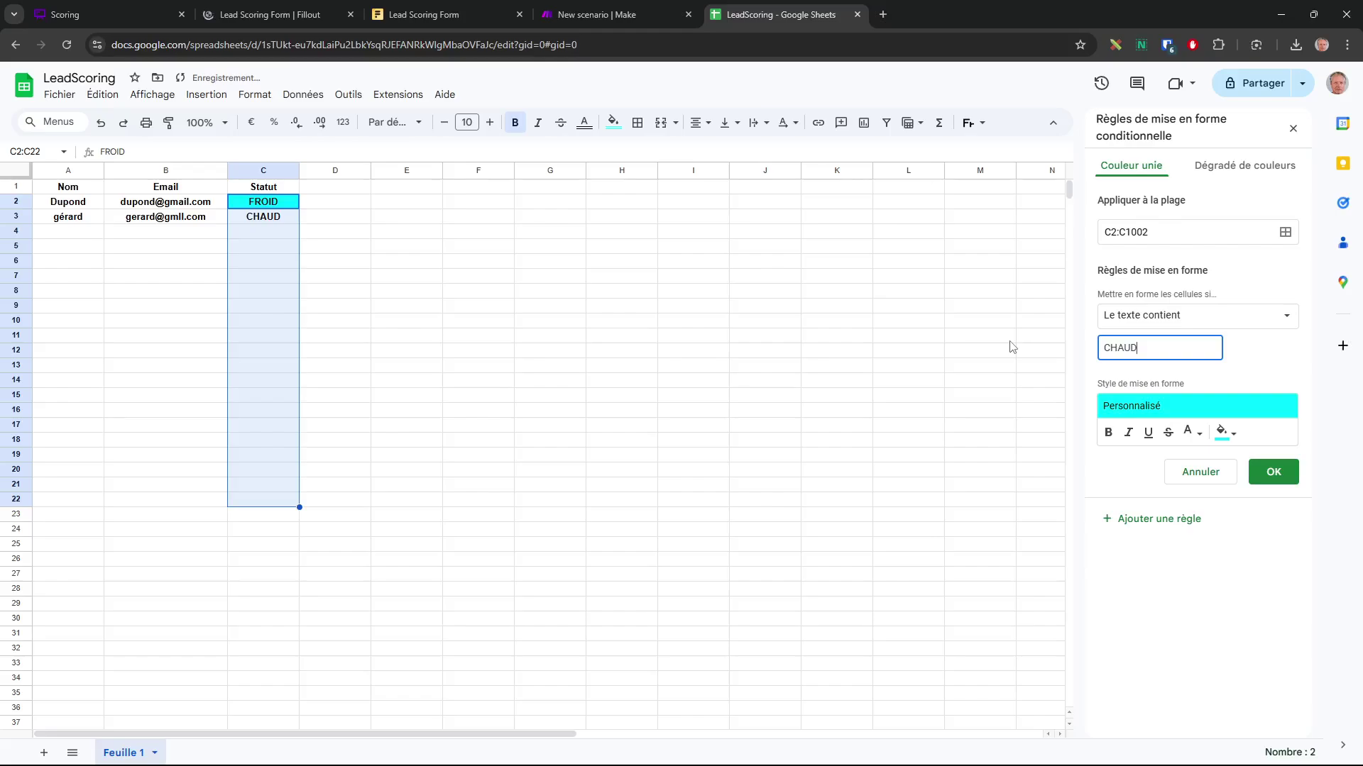
text(D)
click(1225, 432)
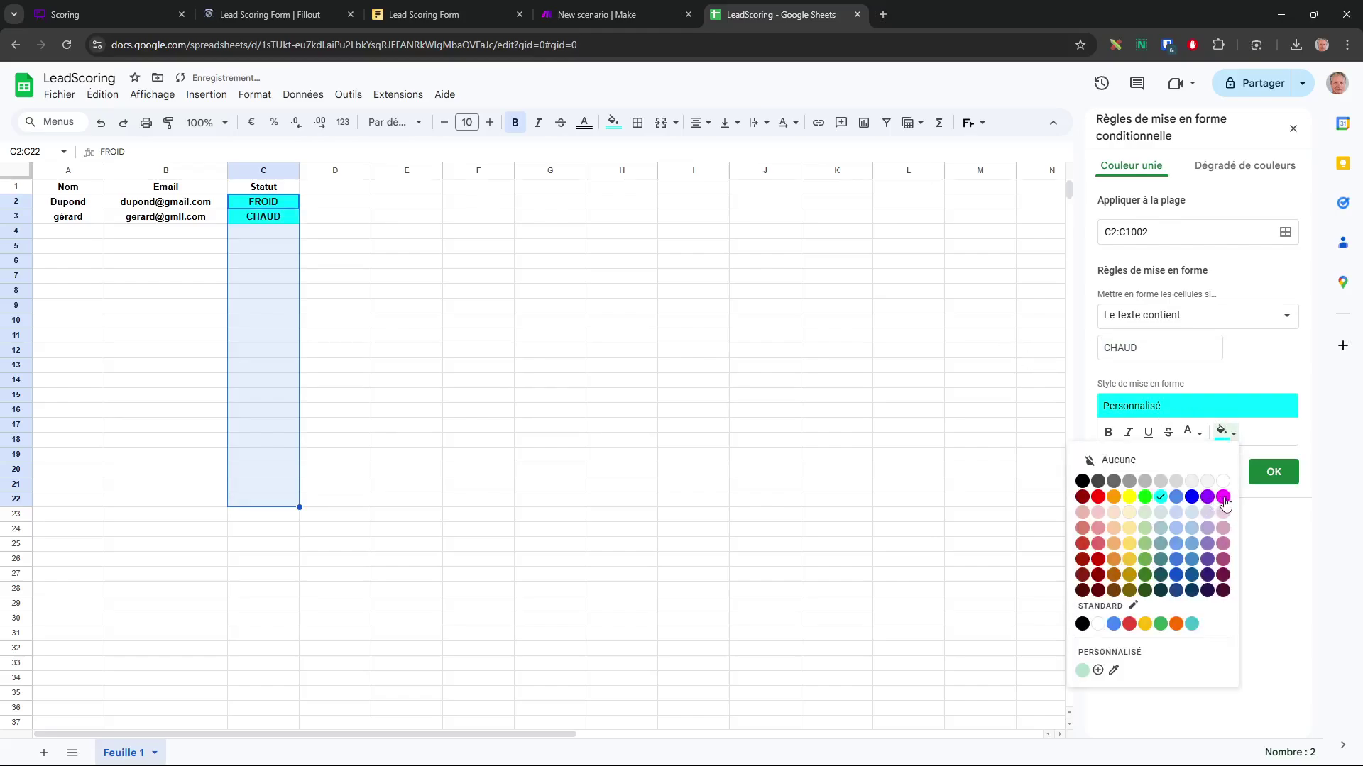
click(1098, 498)
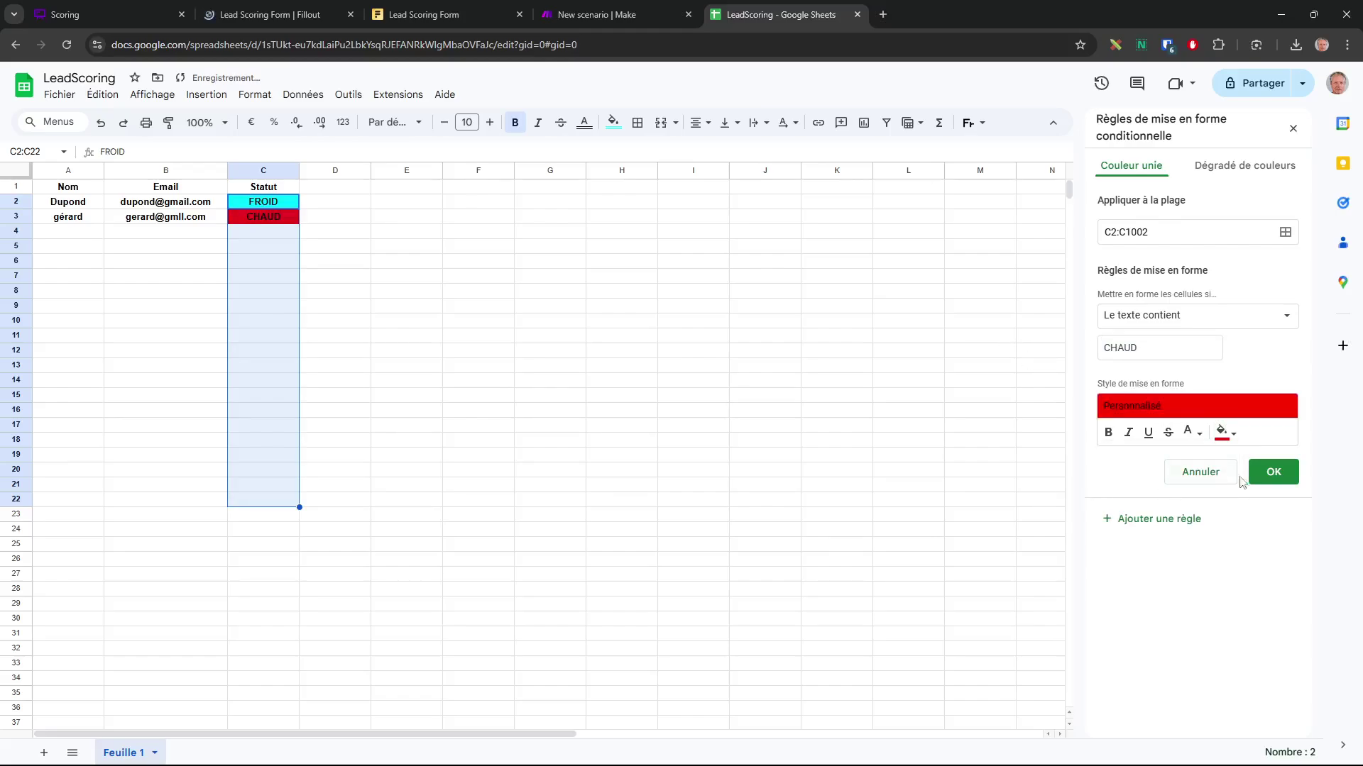
click(1192, 432)
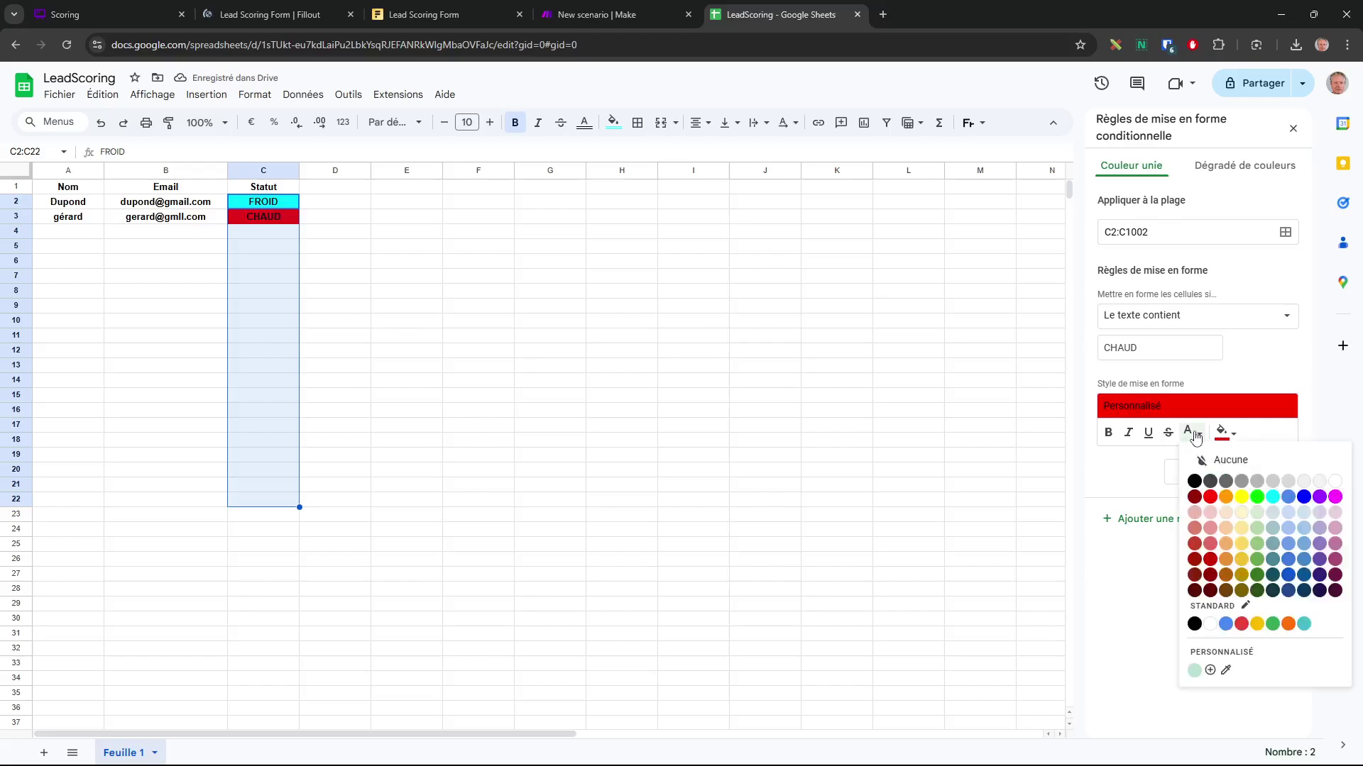
click(1210, 624)
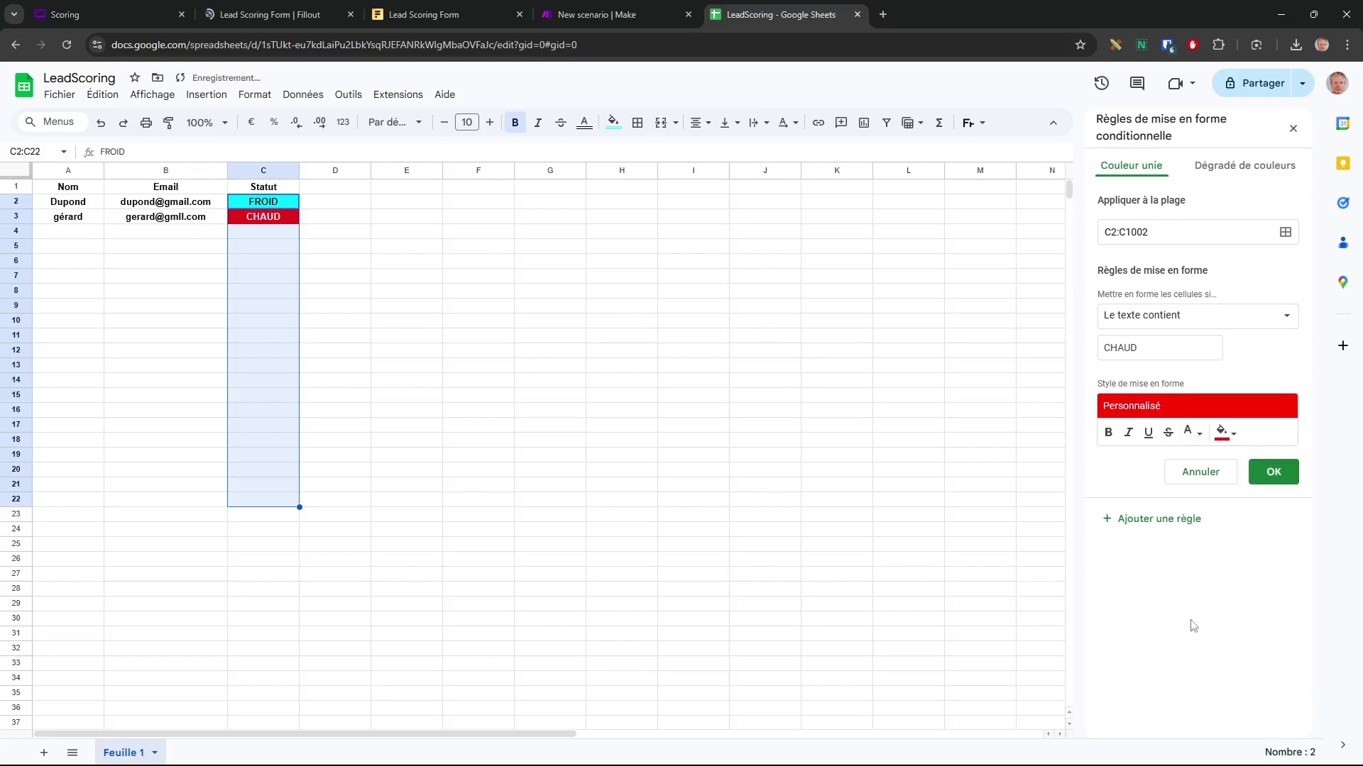
click(1277, 474)
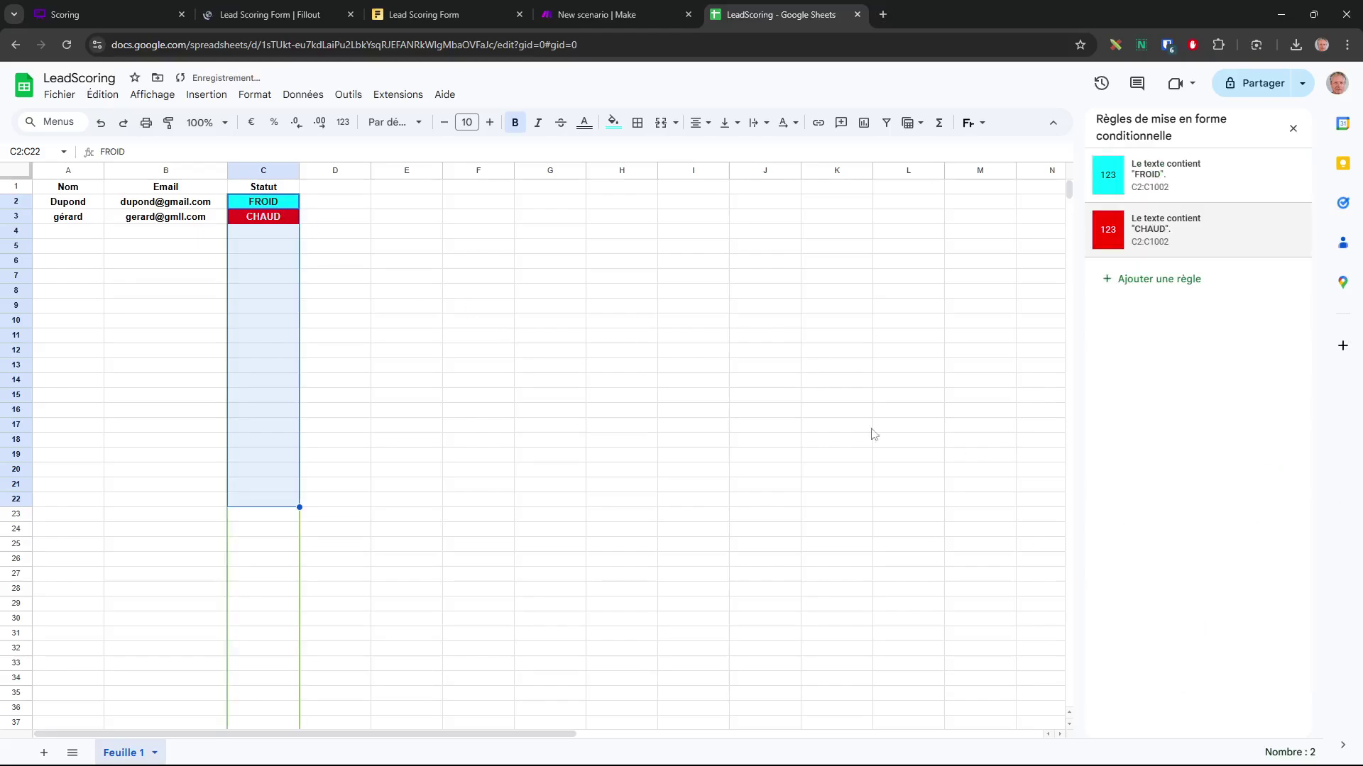
click(433, 309)
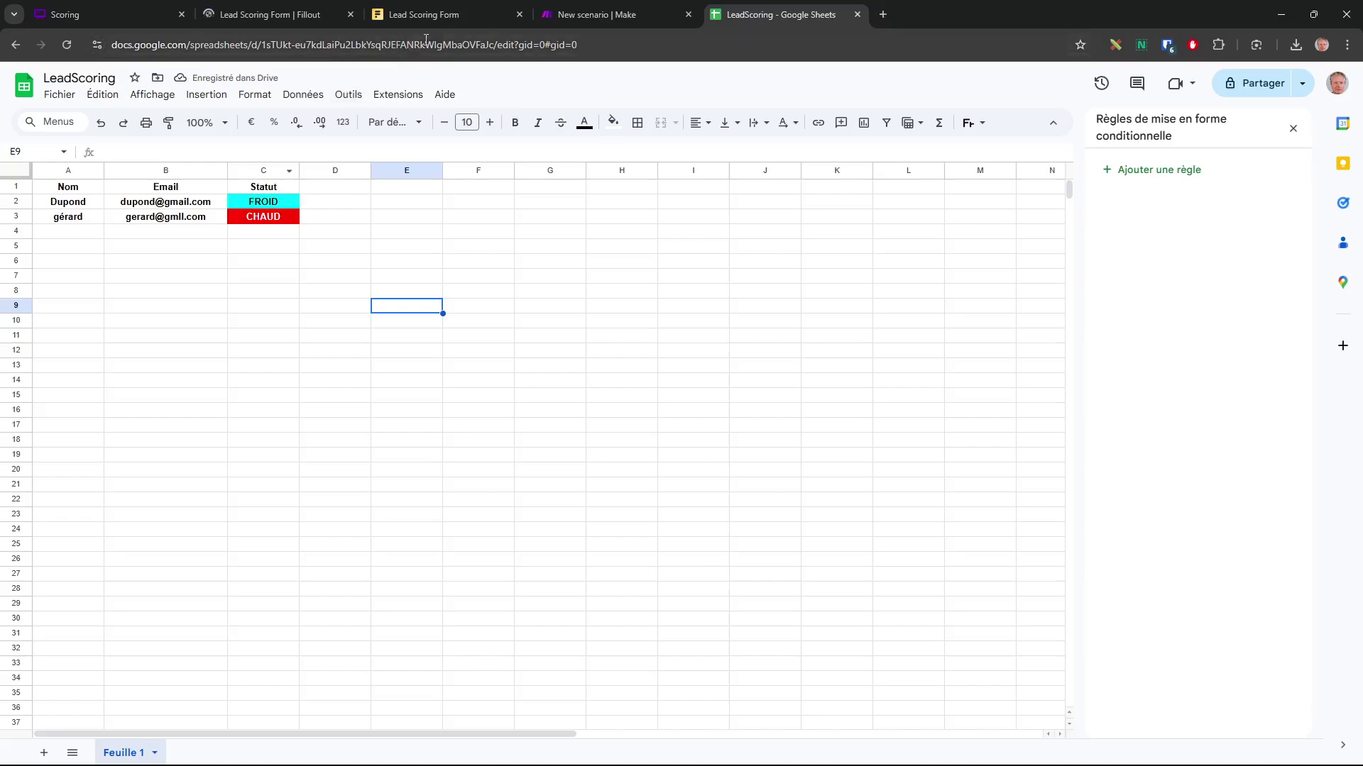
Fill in the test lead's Nom and Email, tick website and CPF, choose Statut Salarié, and send
click(424, 15)
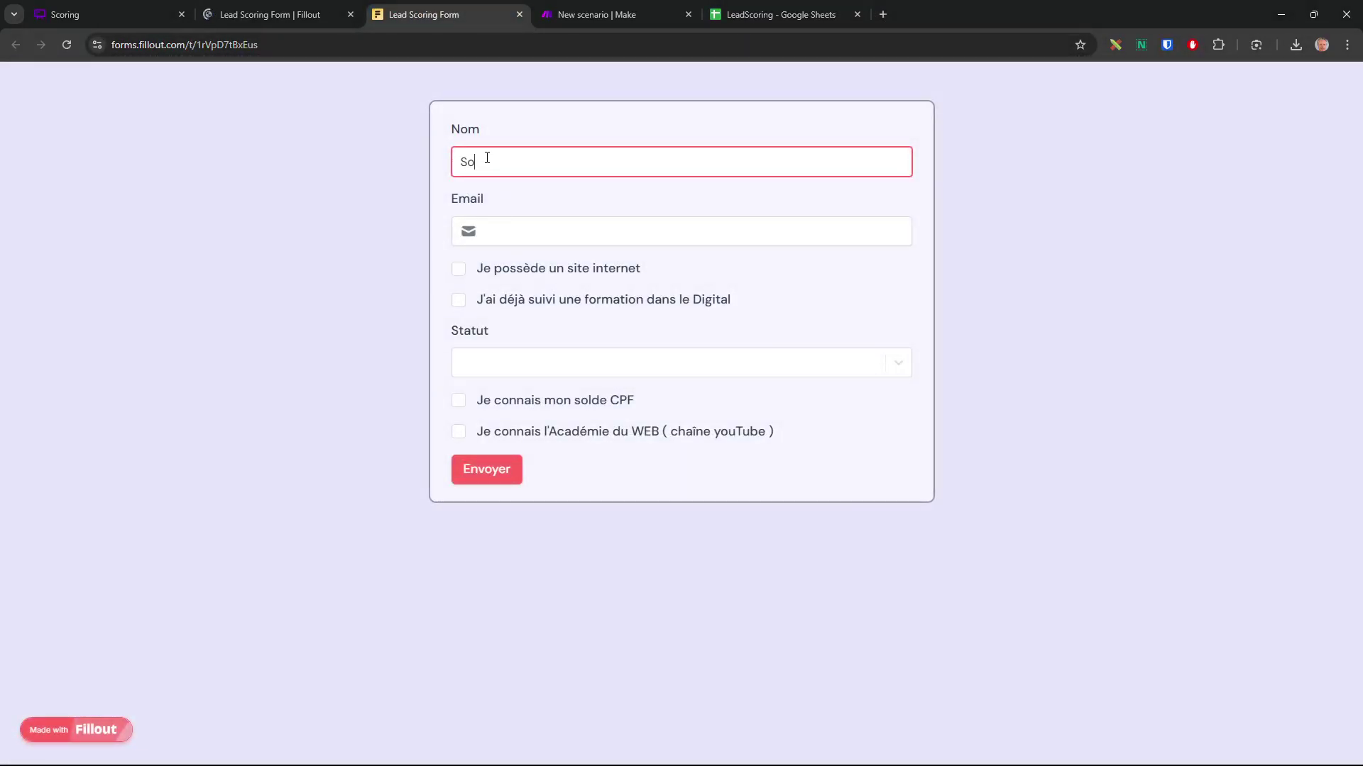
key(Tab)
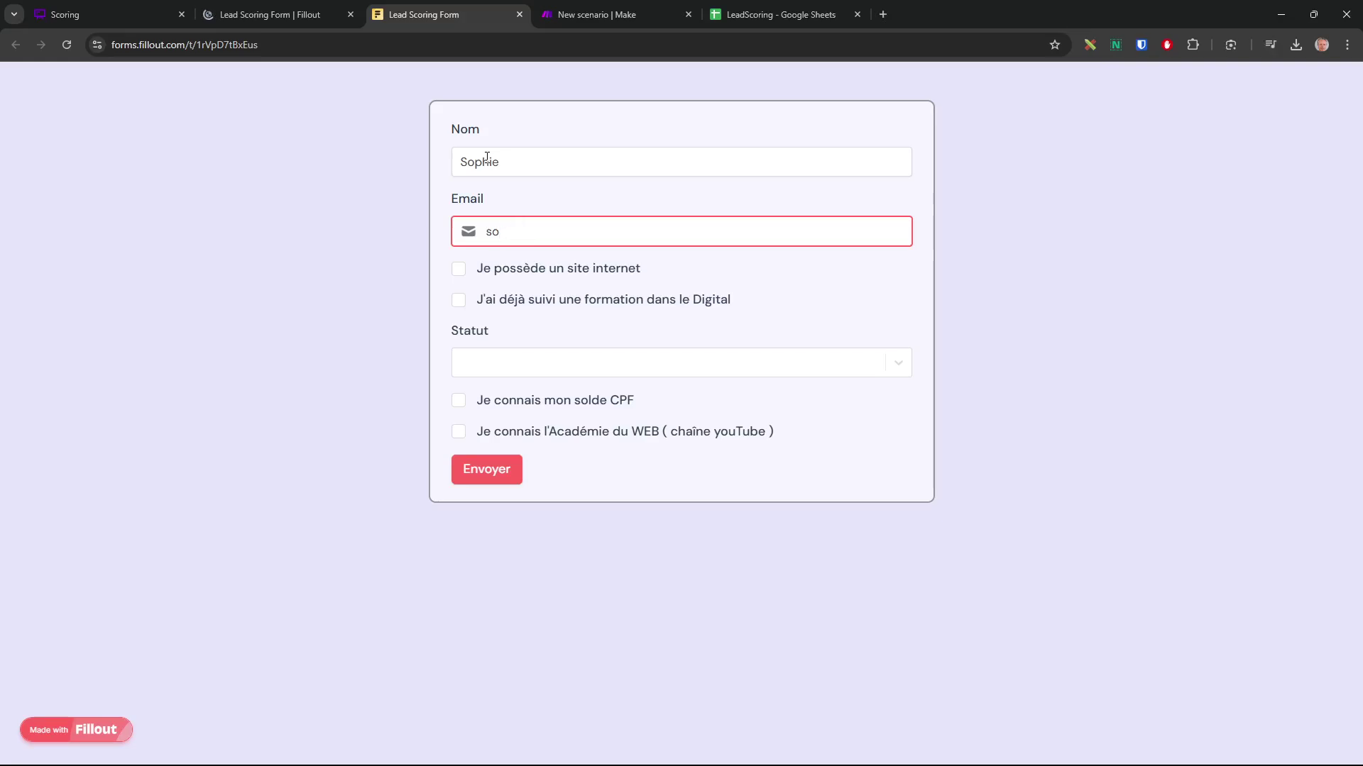
click(458, 269)
click(474, 369)
click(492, 427)
click(458, 400)
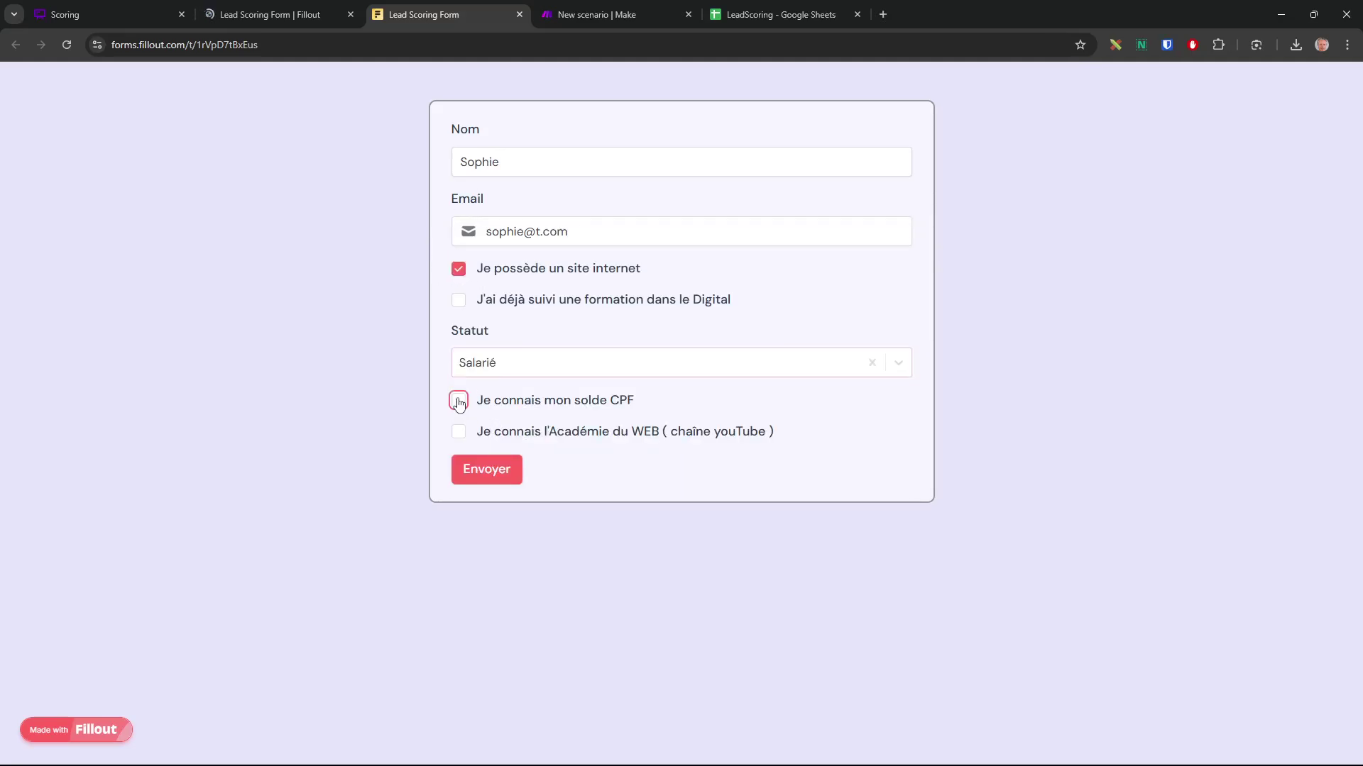
click(487, 474)
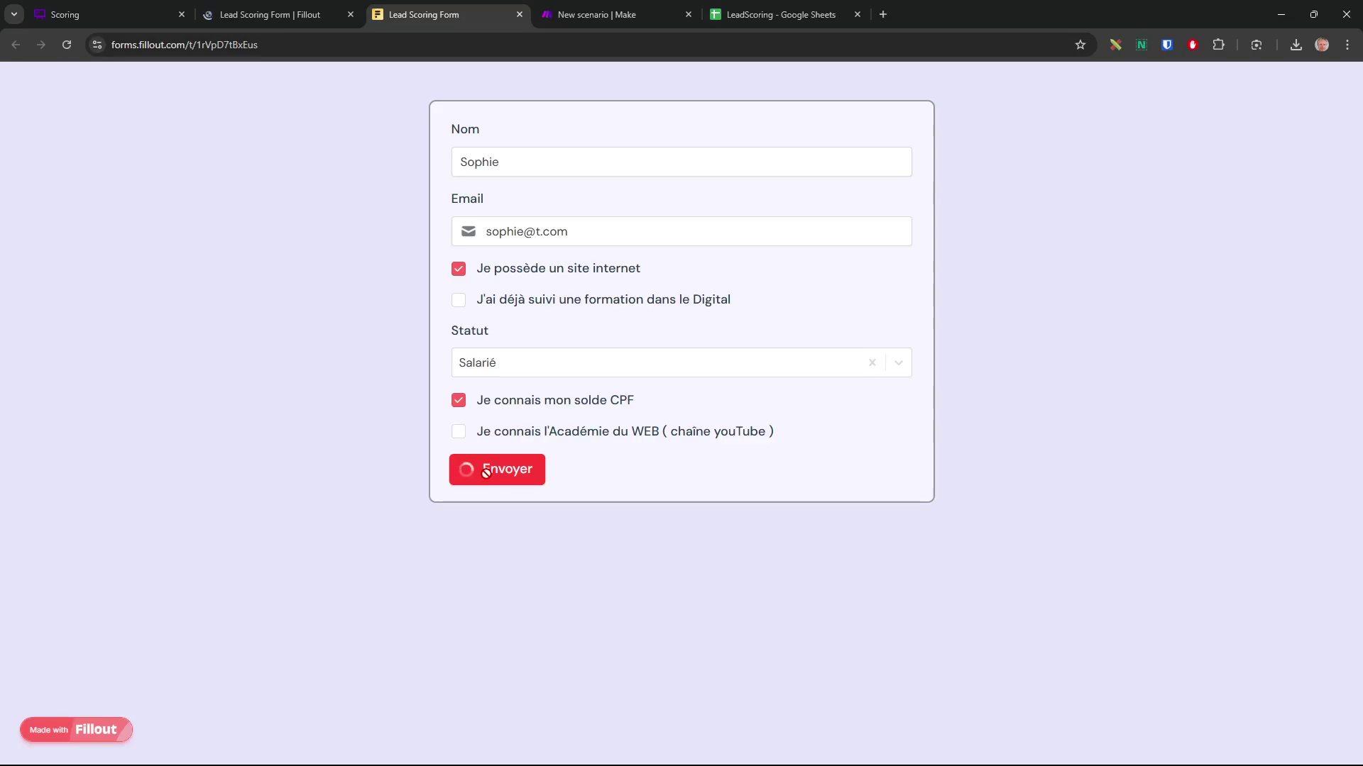
Run the scenario once on the existing Fillout data and confirm the cyan FROID lead in LeadScoring row 4
click(776, 15)
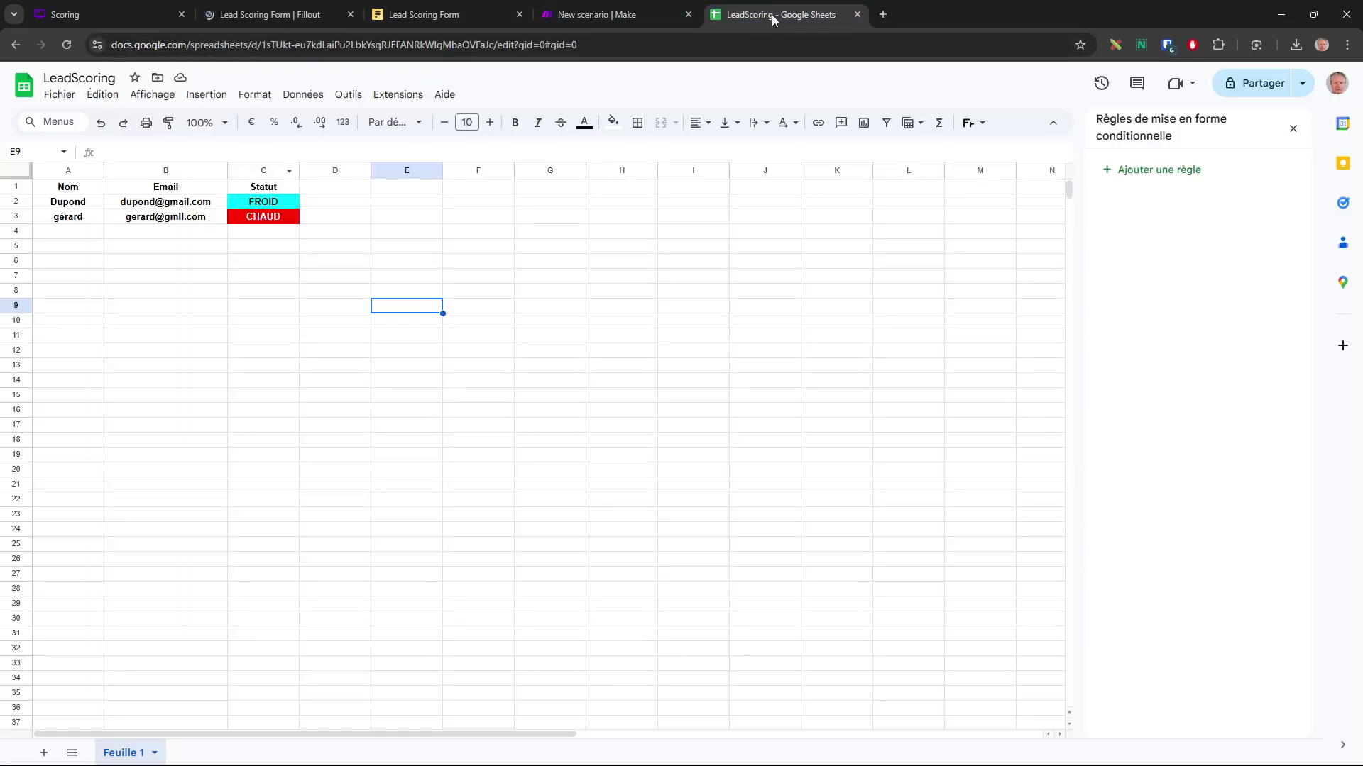
click(597, 17)
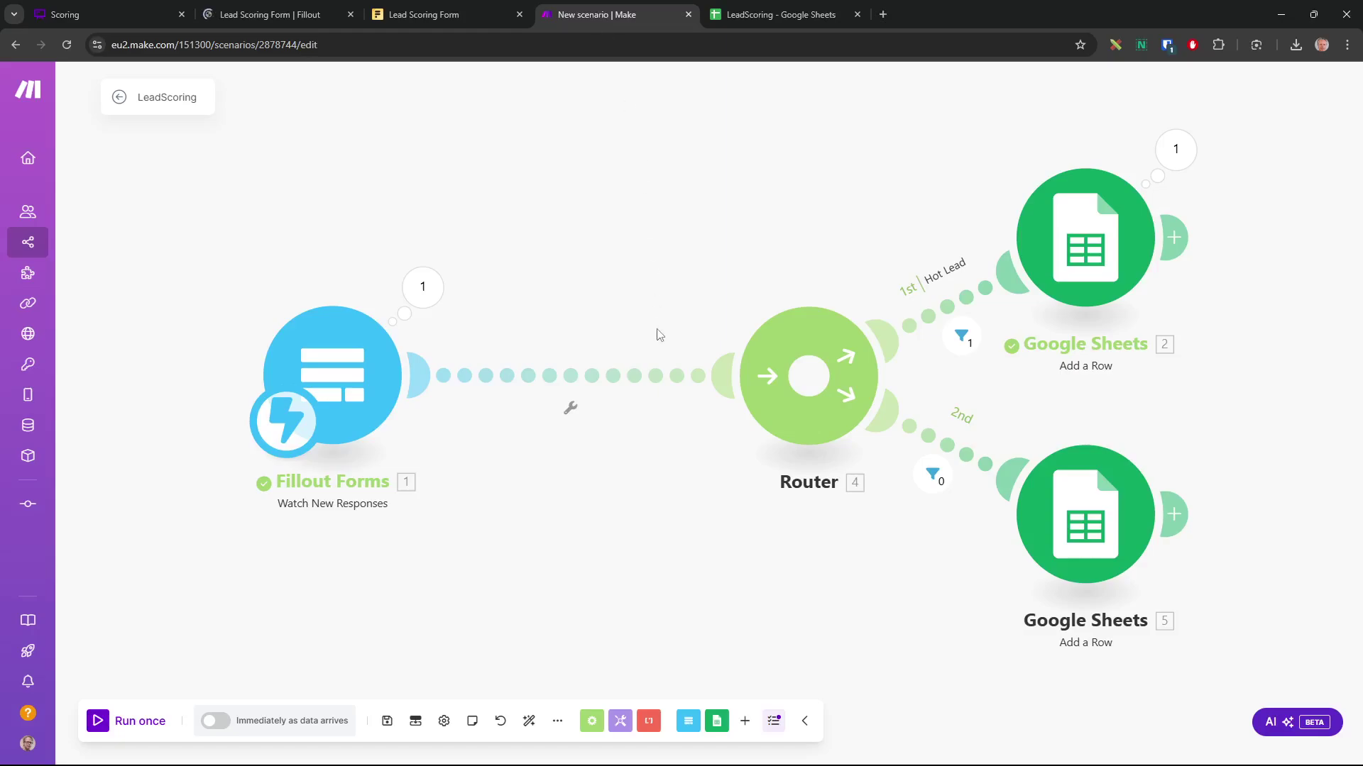
click(100, 722)
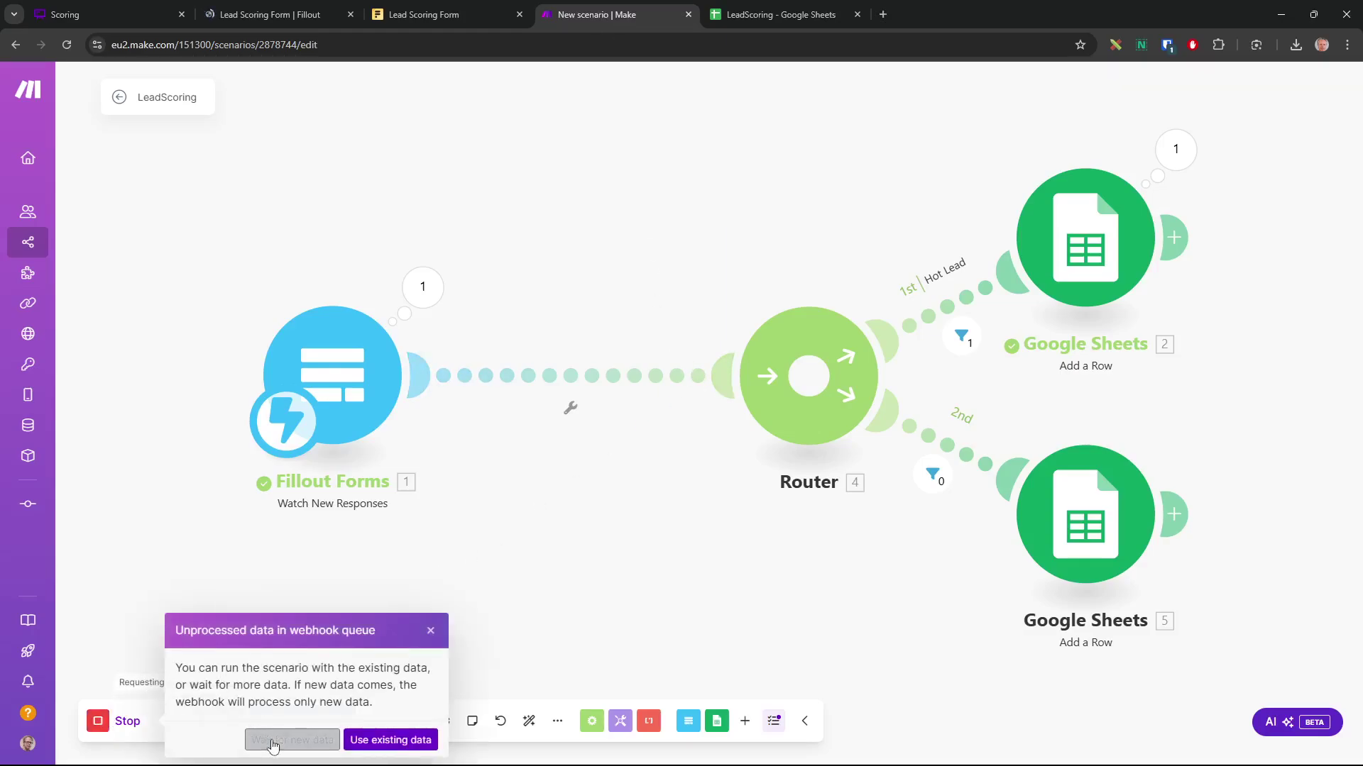
click(394, 741)
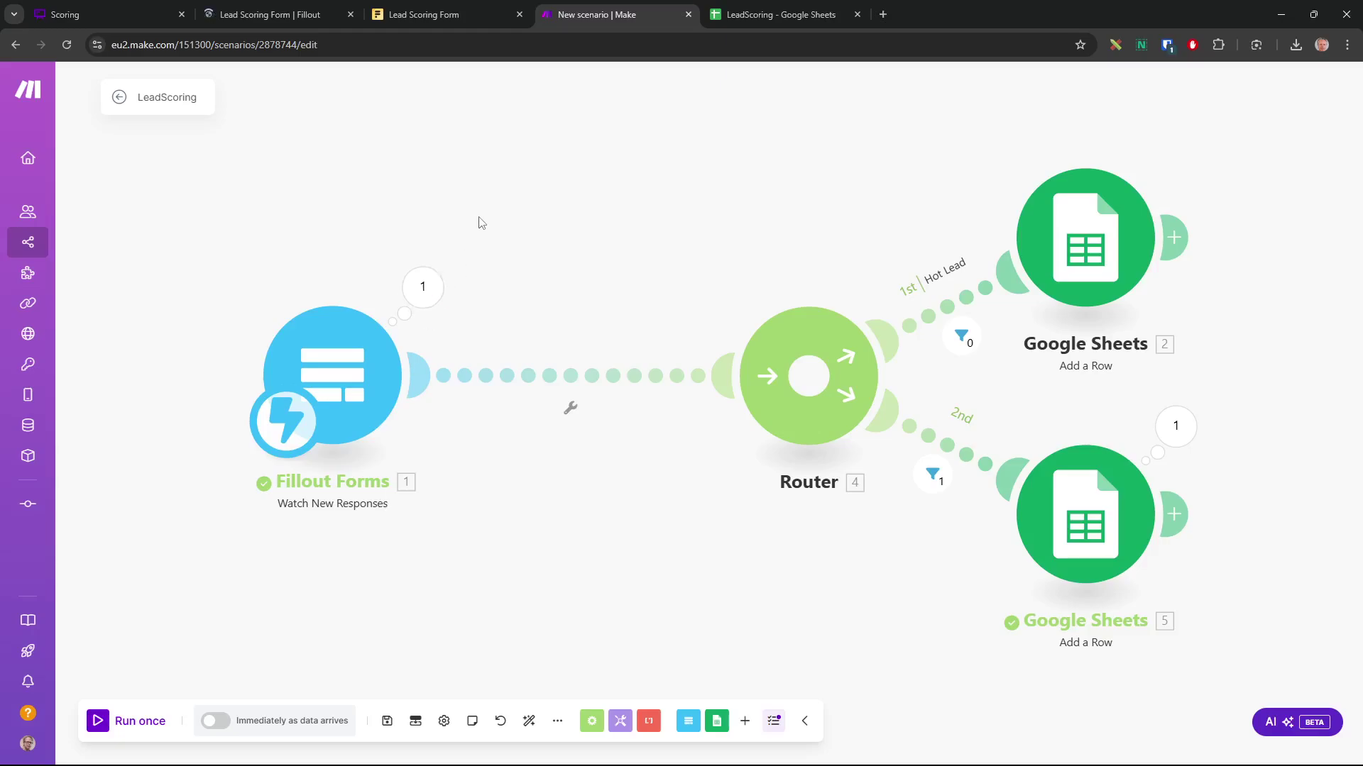
click(733, 16)
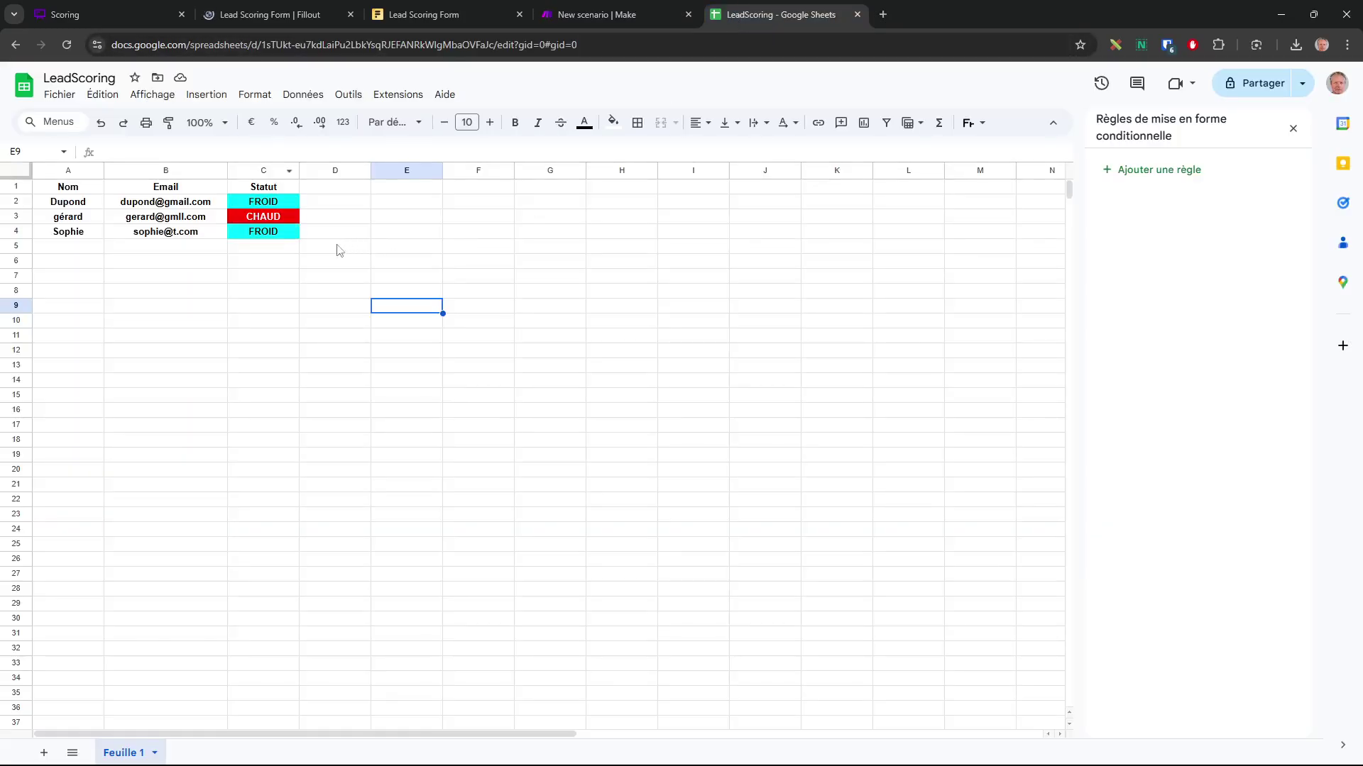